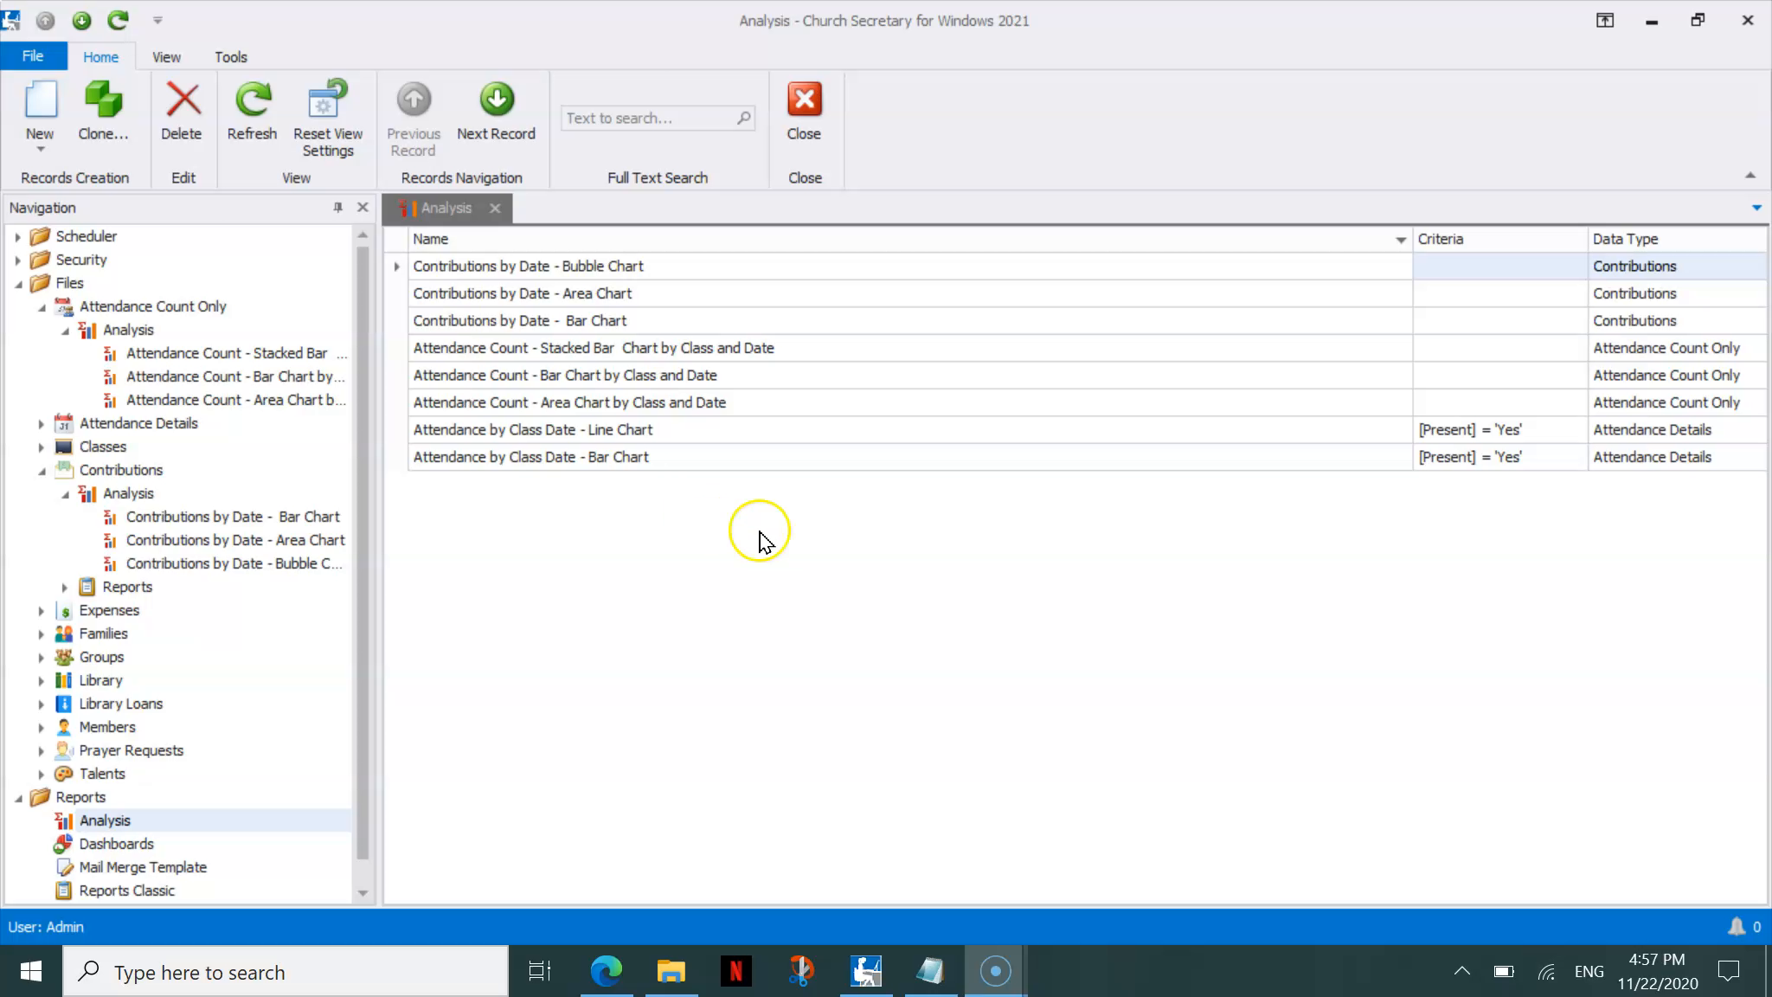
Open the "Contributions by Date - Bubble Chart" analysis, collapse the Files group and bind the analysis data
double_click(654, 275)
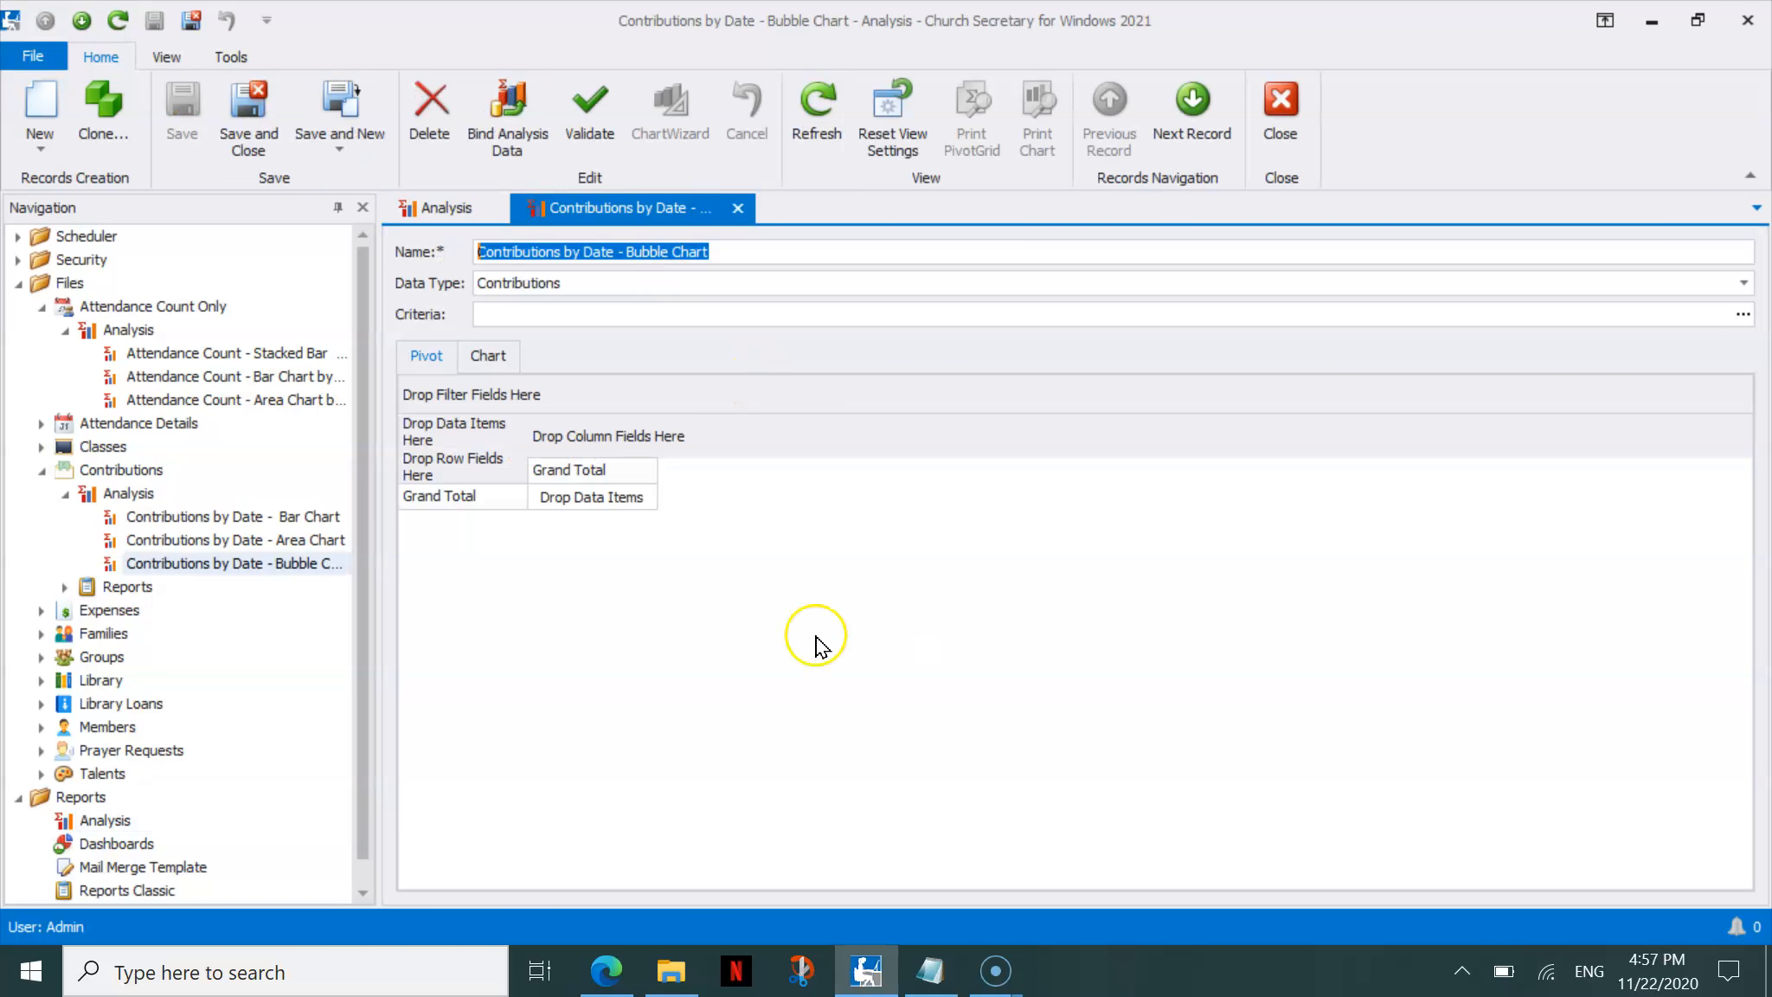
left_click(18, 285)
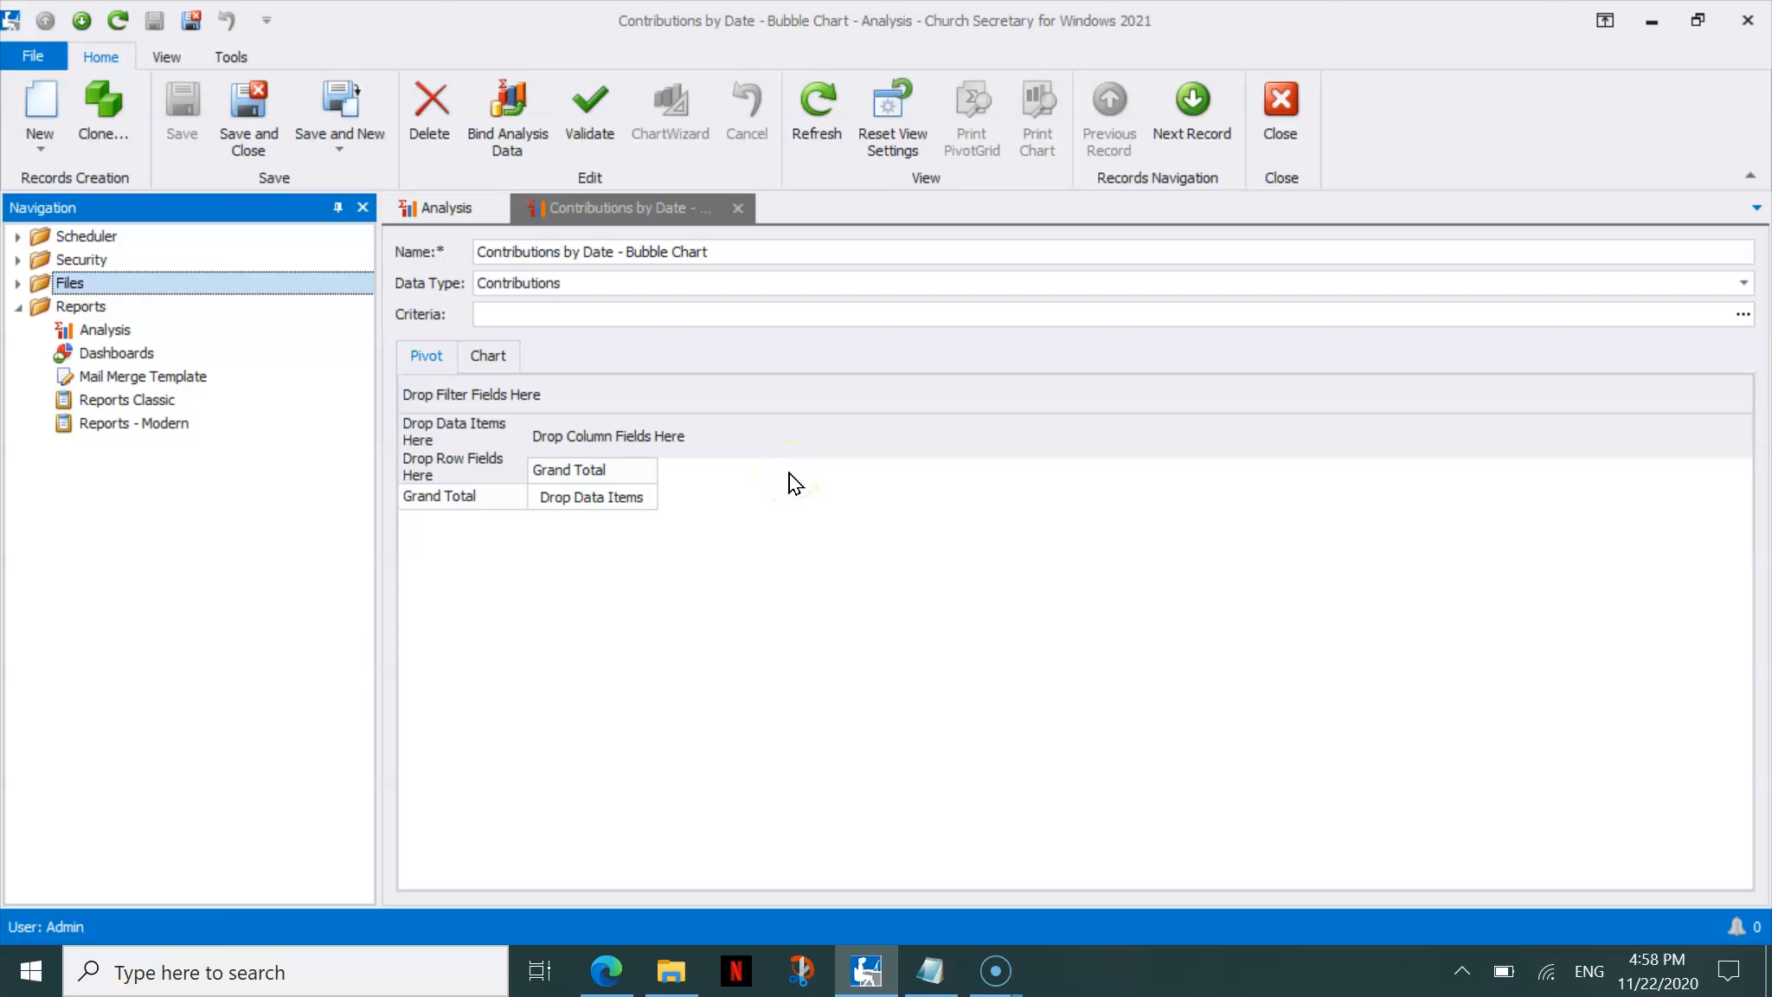
left_click(511, 113)
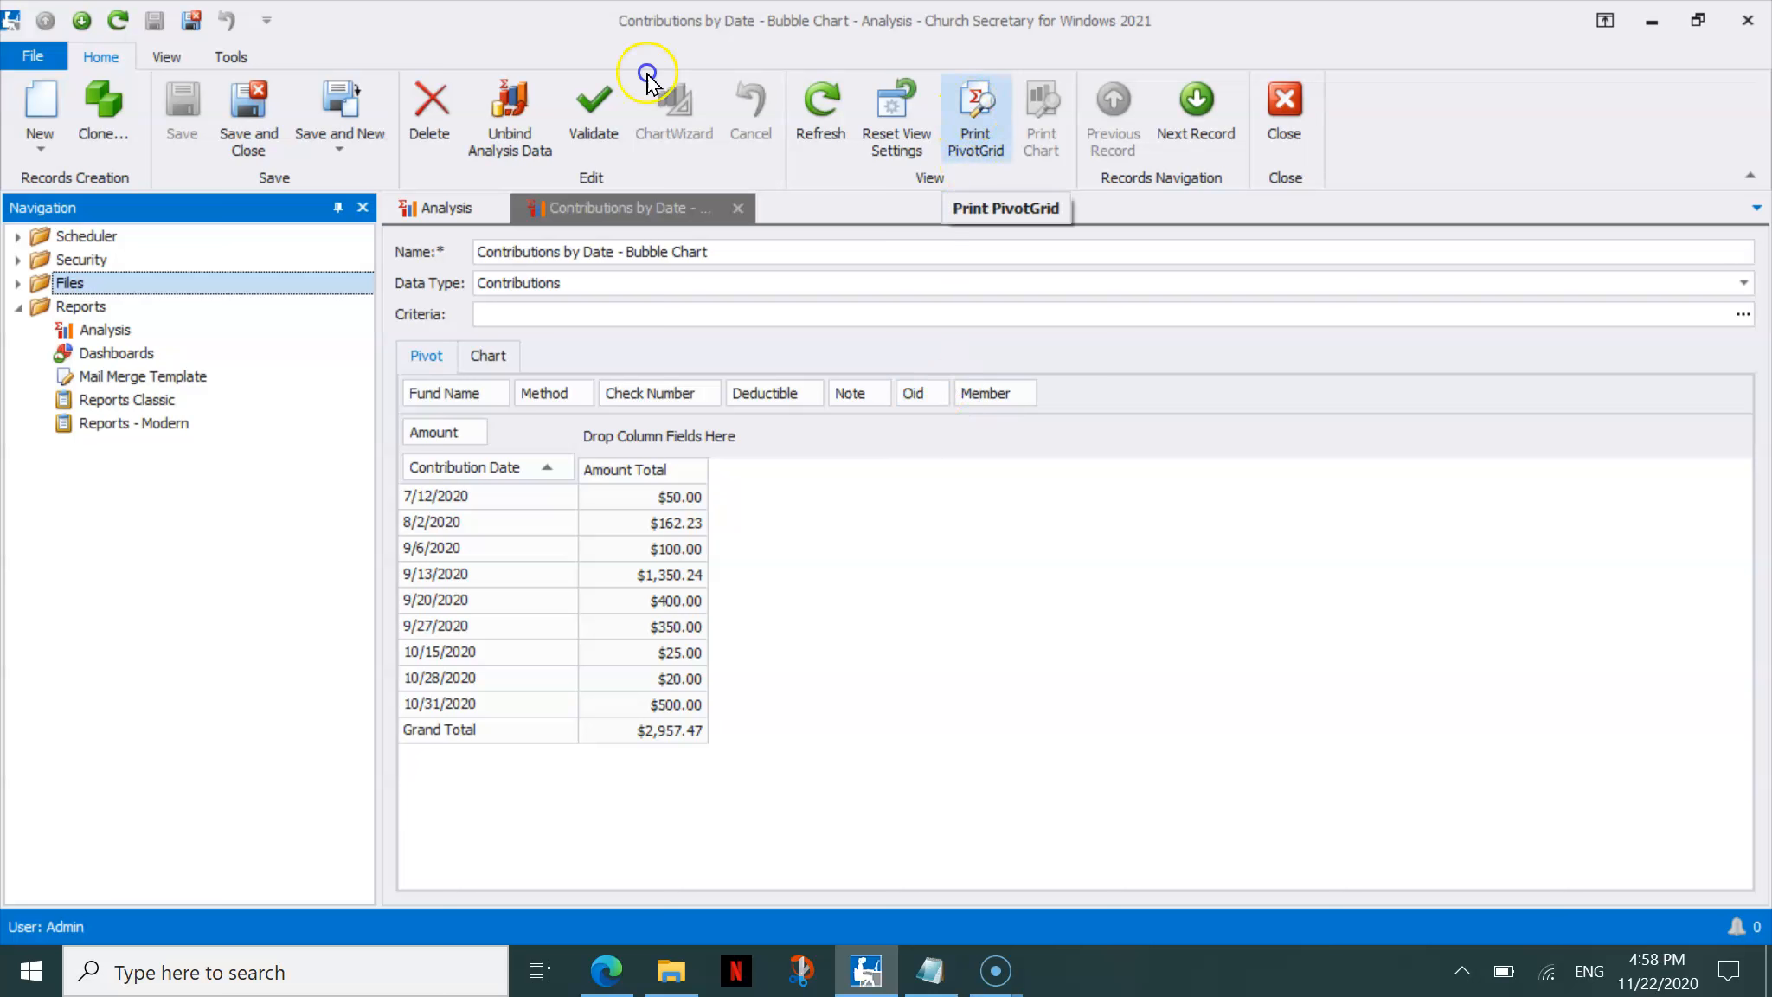
Open the print preview of the pivot grid and scale it to fit 1 page wide
left_click(975, 117)
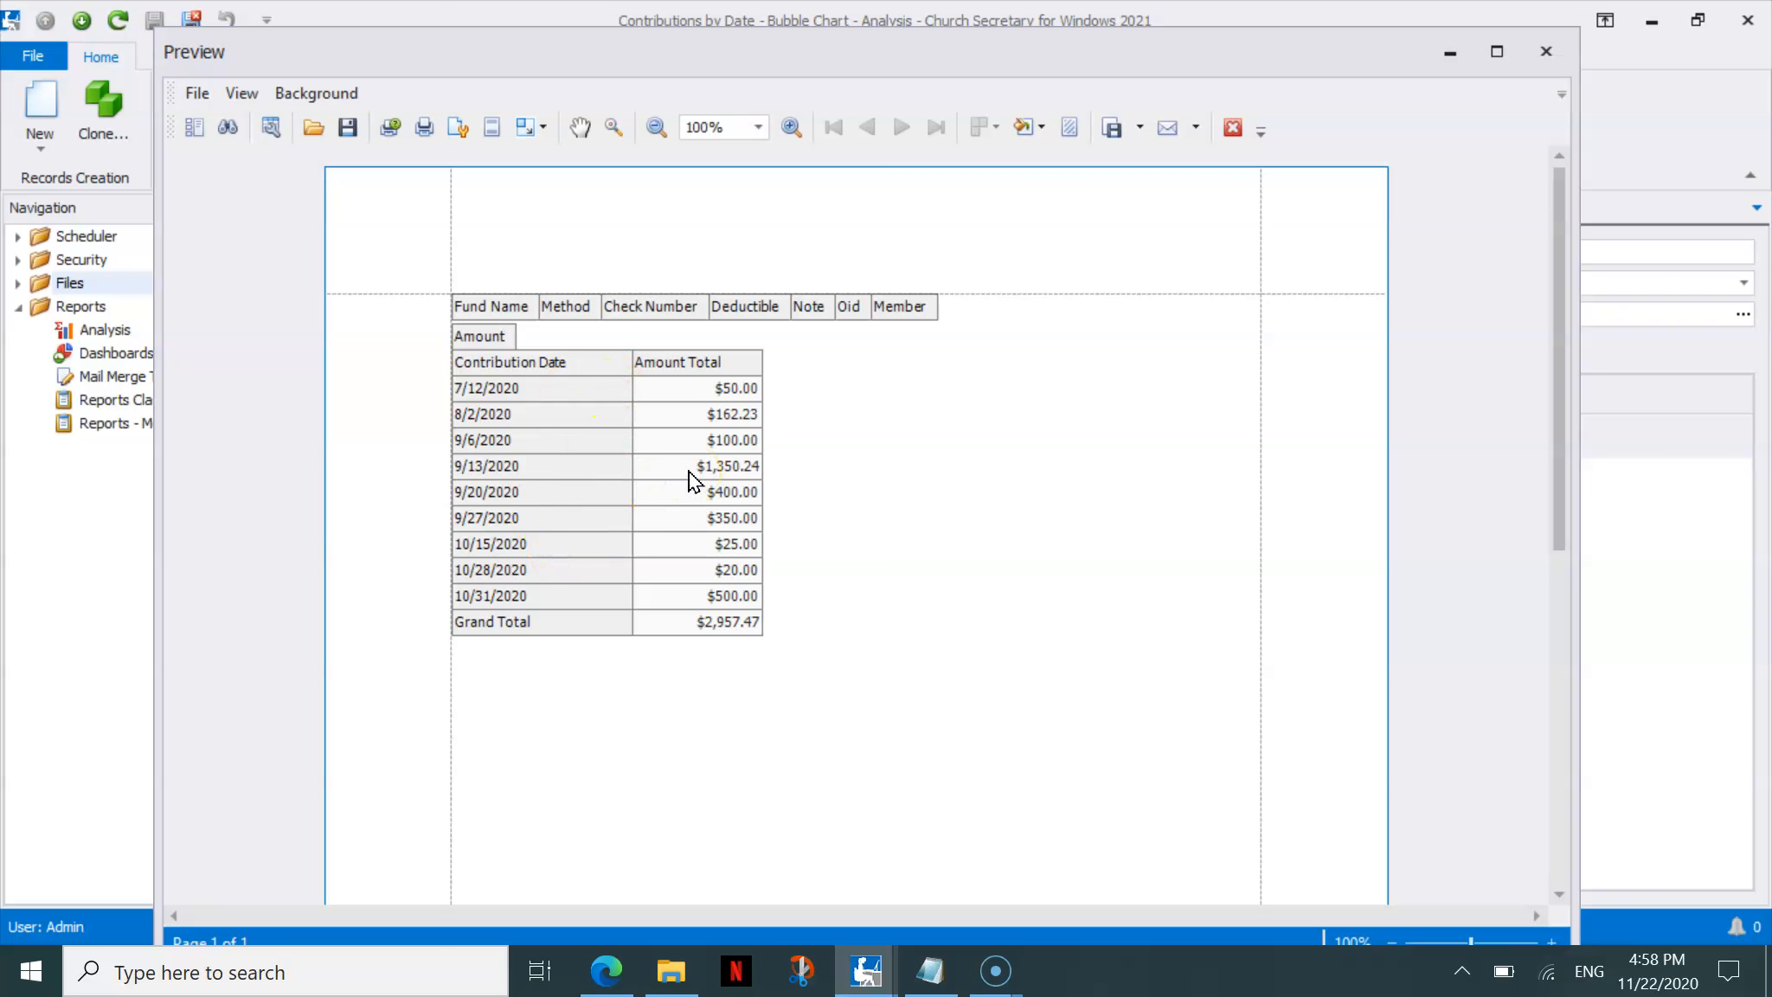
left_click(545, 131)
left_click(556, 232)
left_click(727, 293)
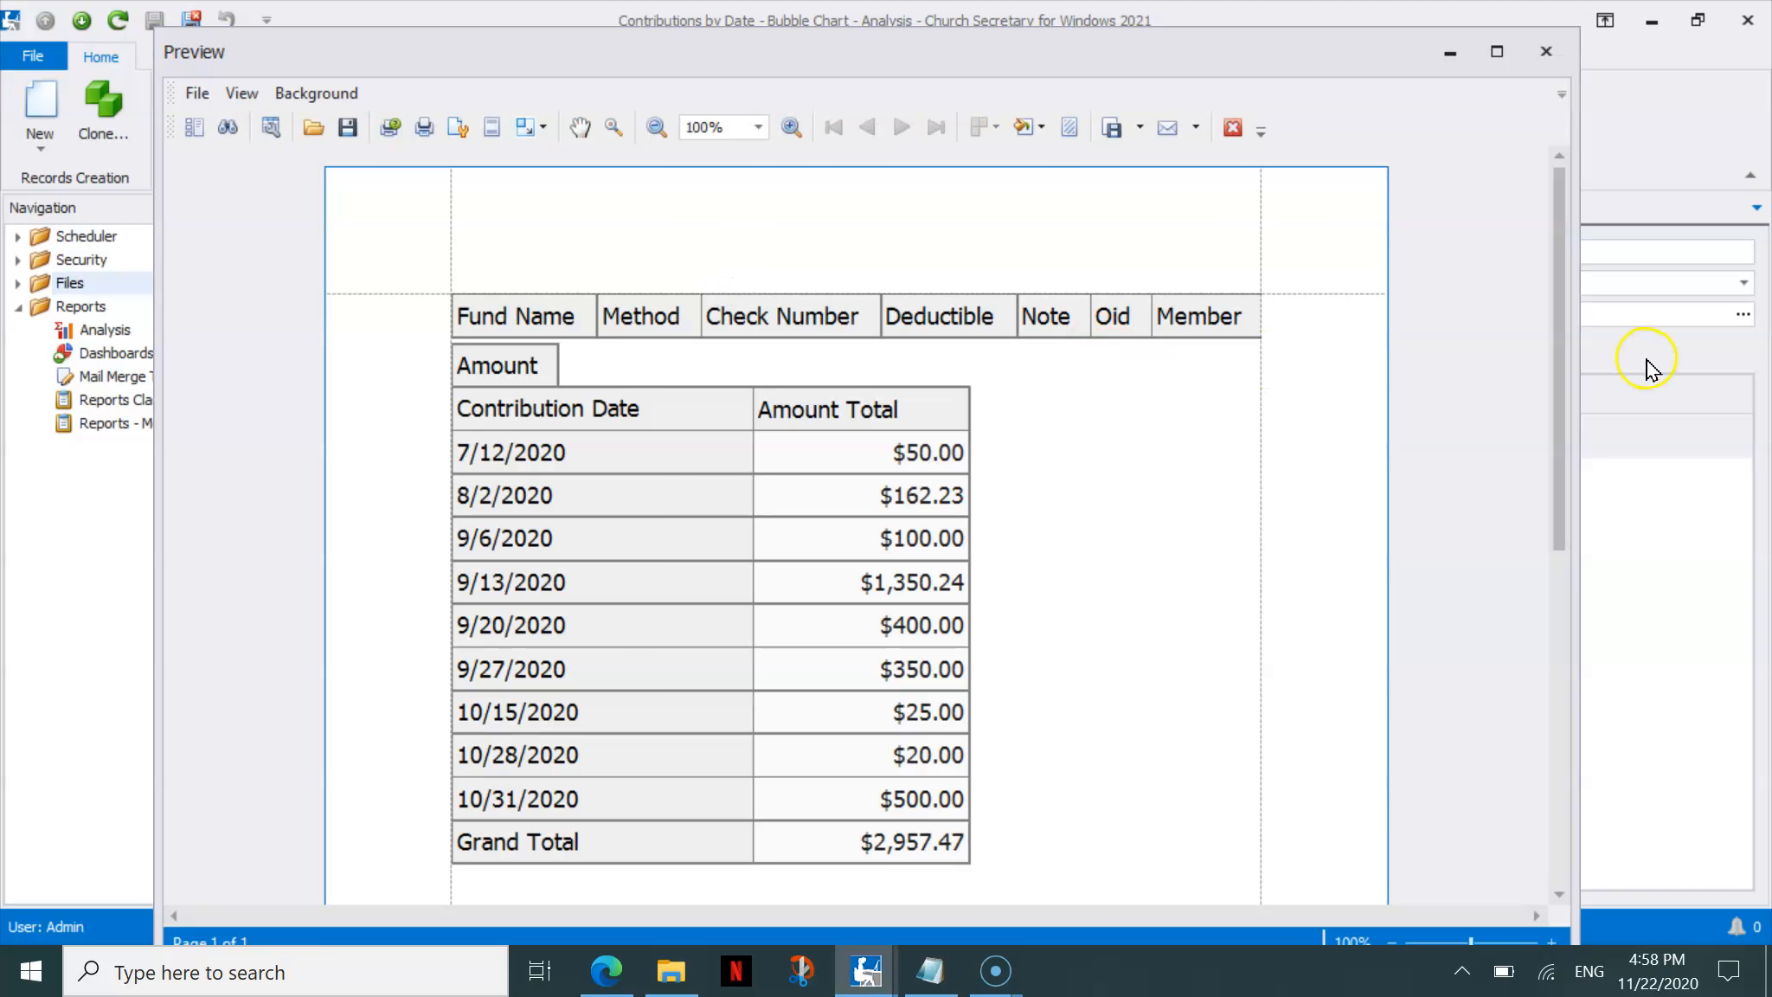
left_click_drag(1556, 363, 1528, 322)
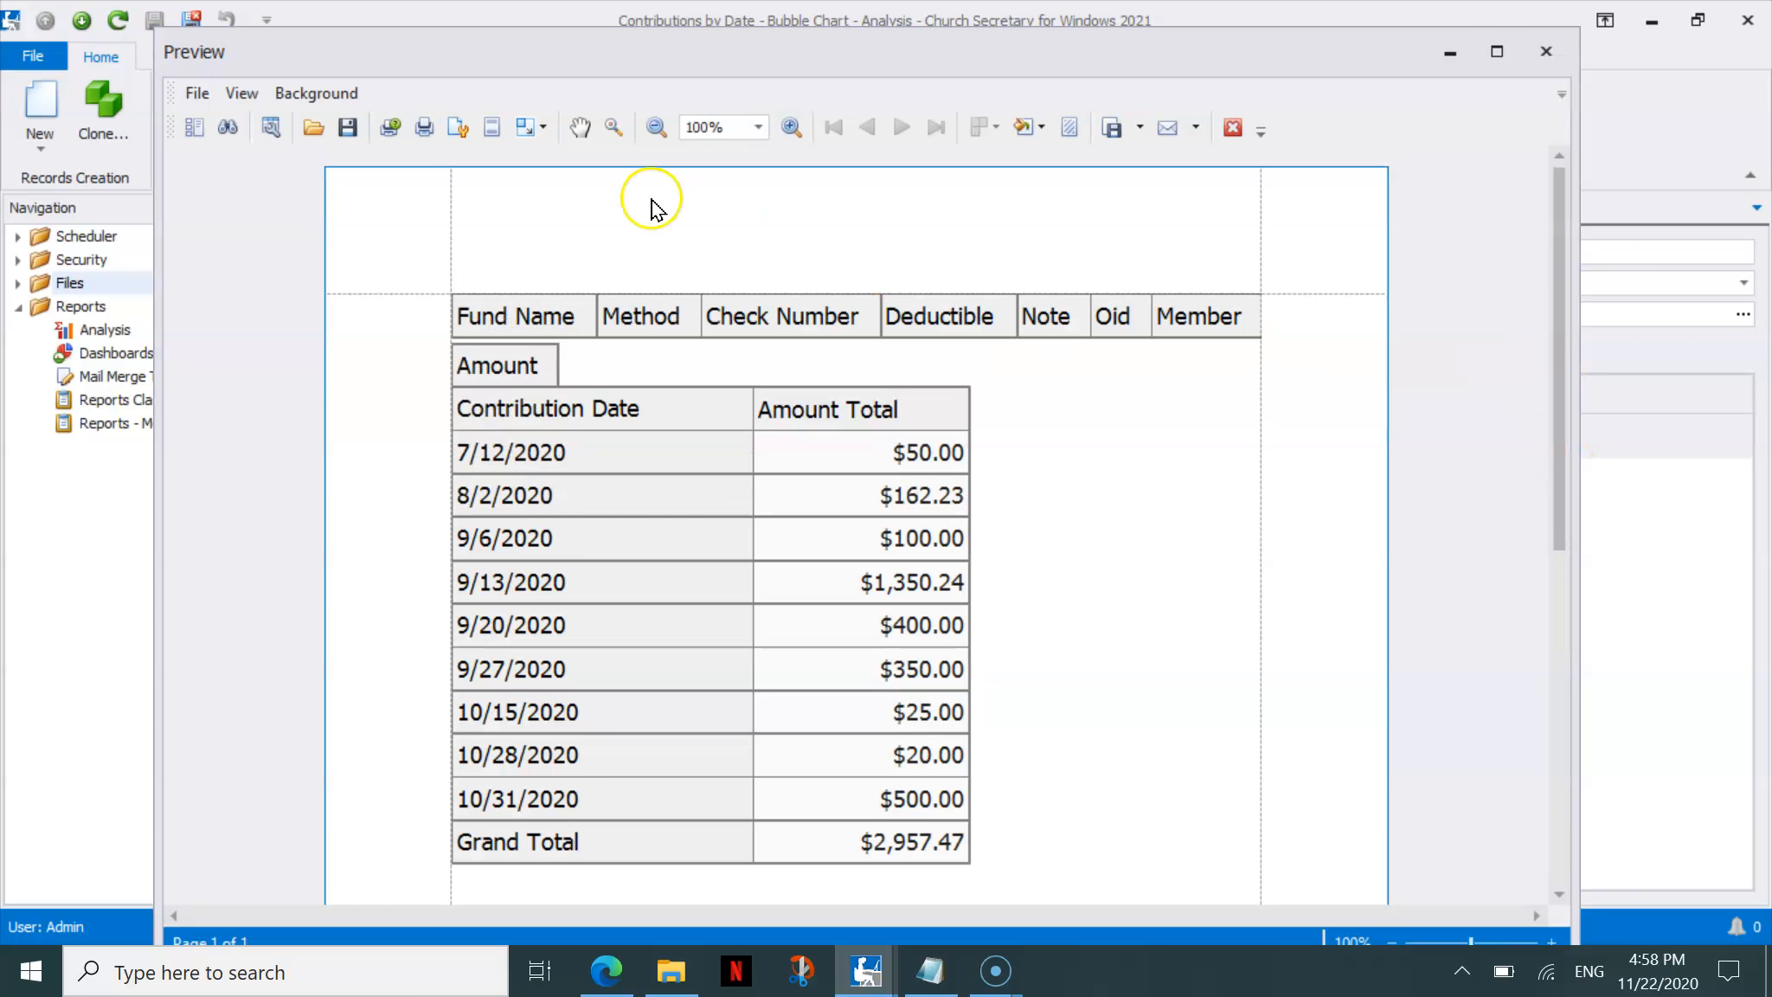
Set the page orientation of the pivot grid preview to Landscape in the page setup
left_click(545, 128)
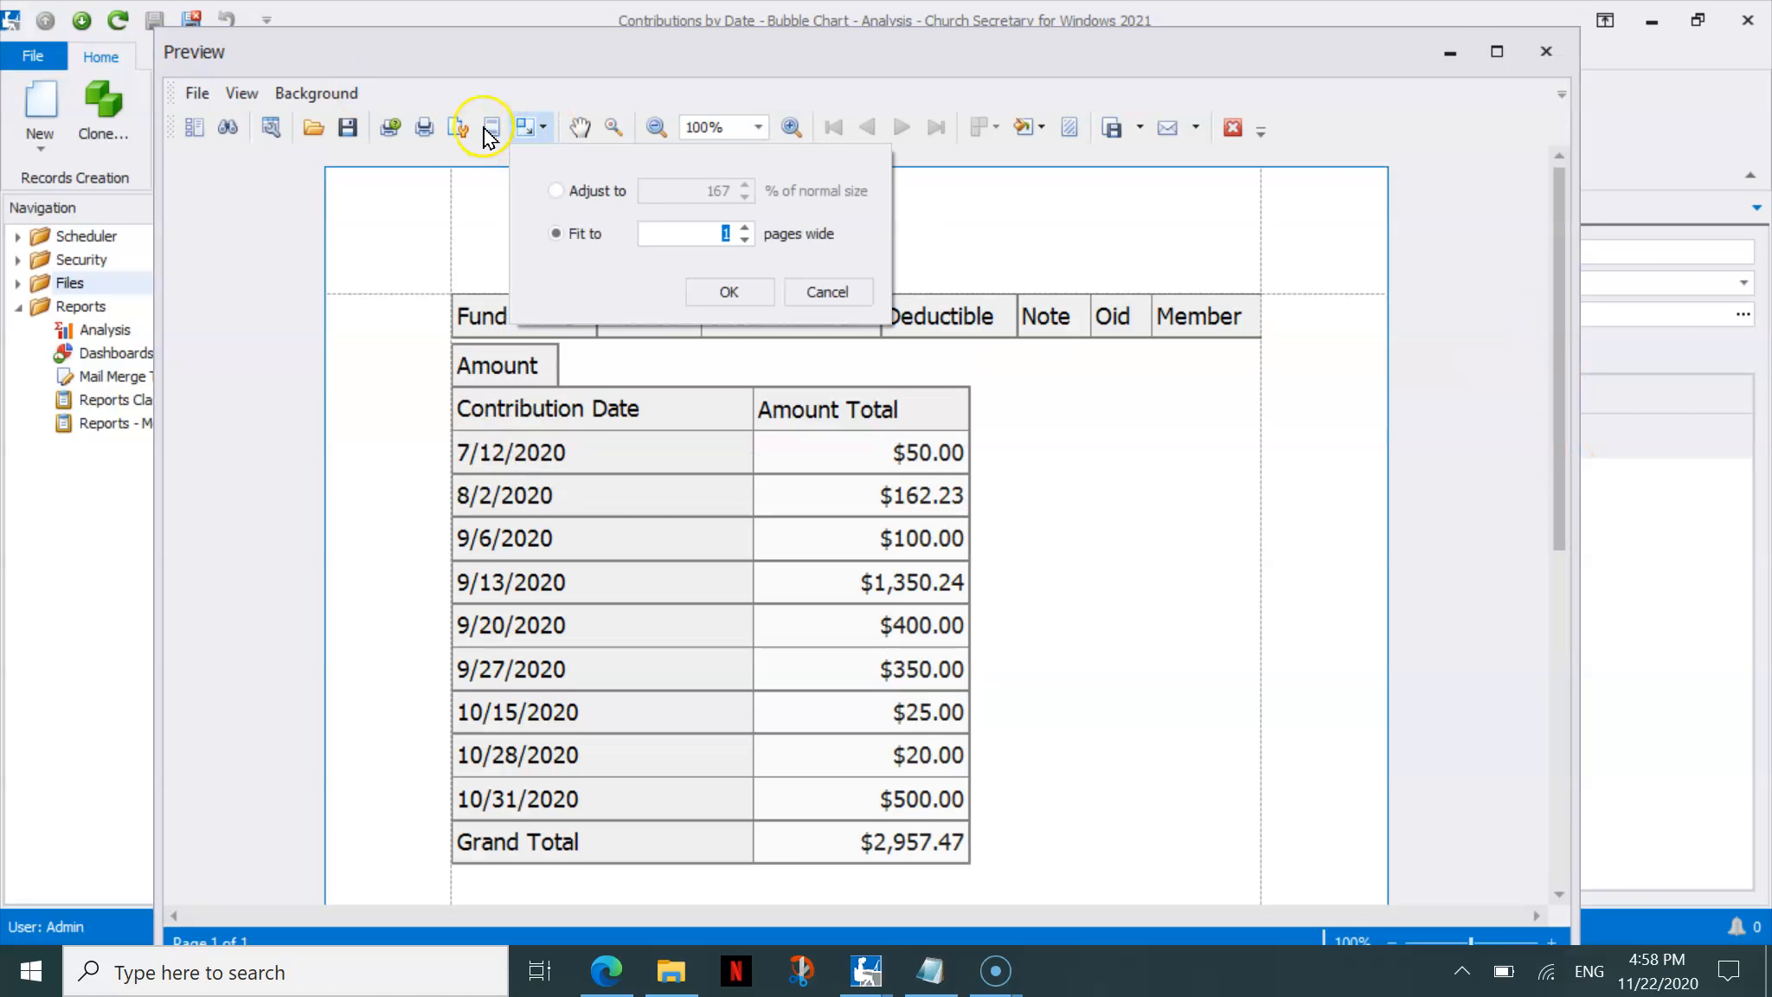
left_click(456, 132)
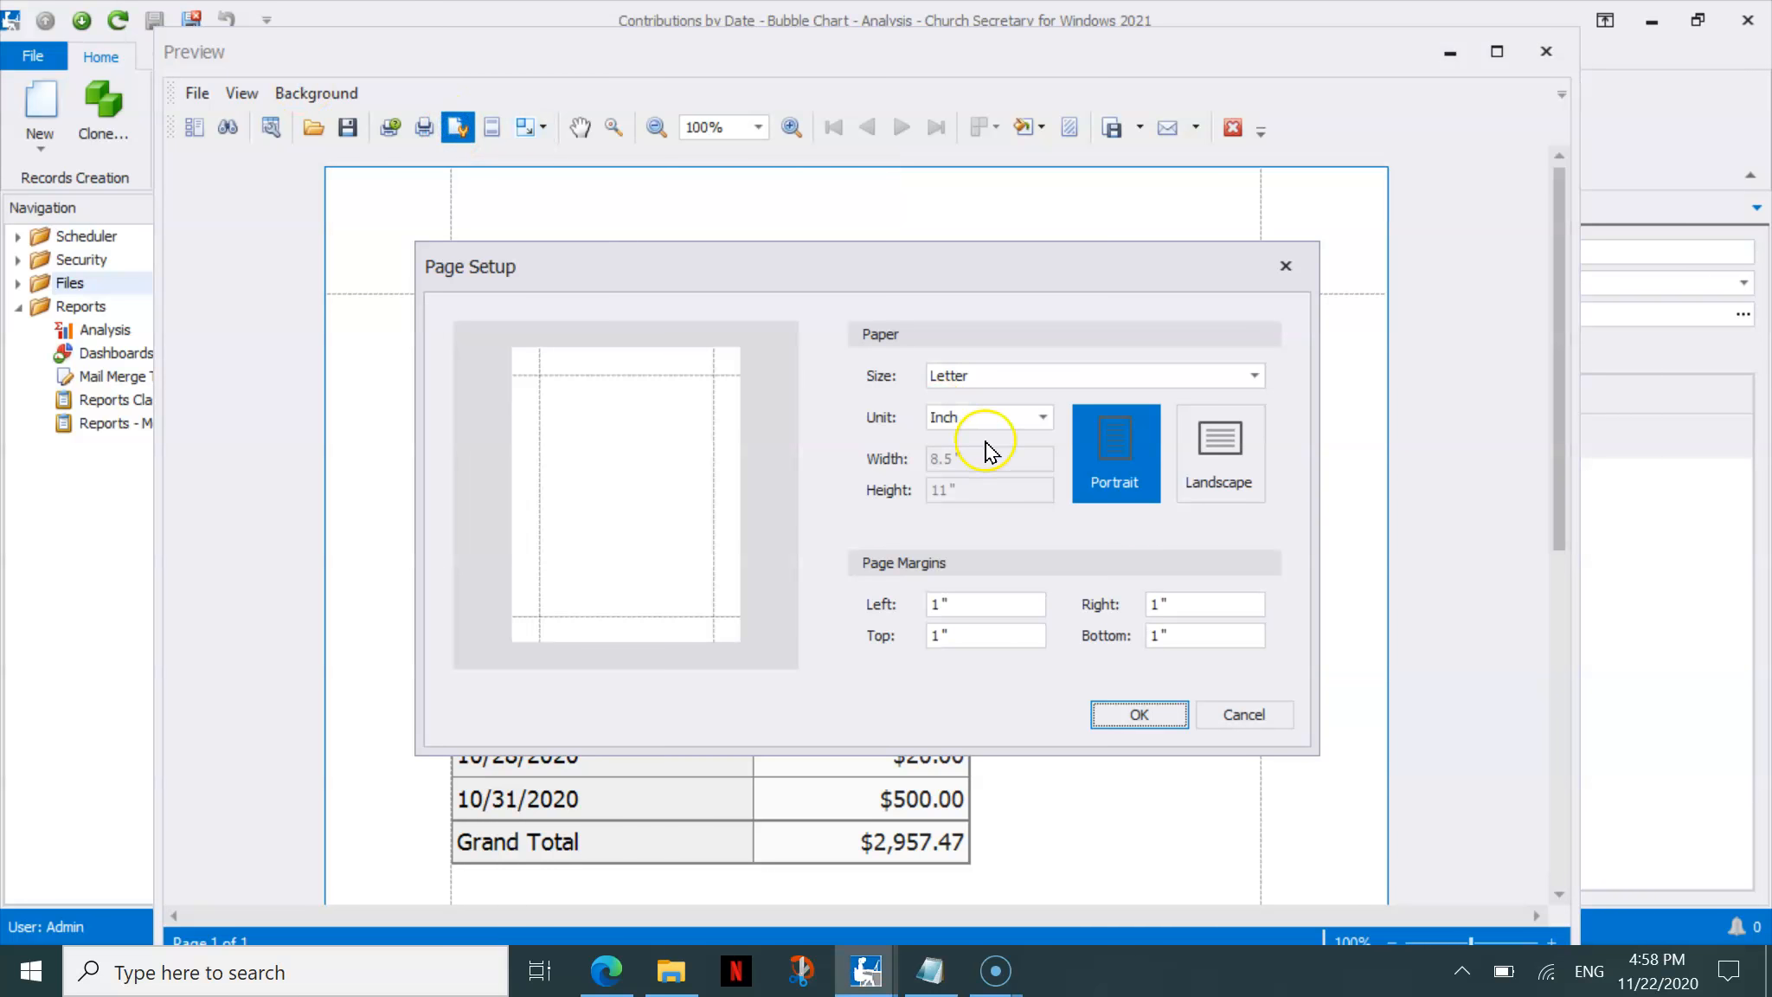
left_click(1206, 467)
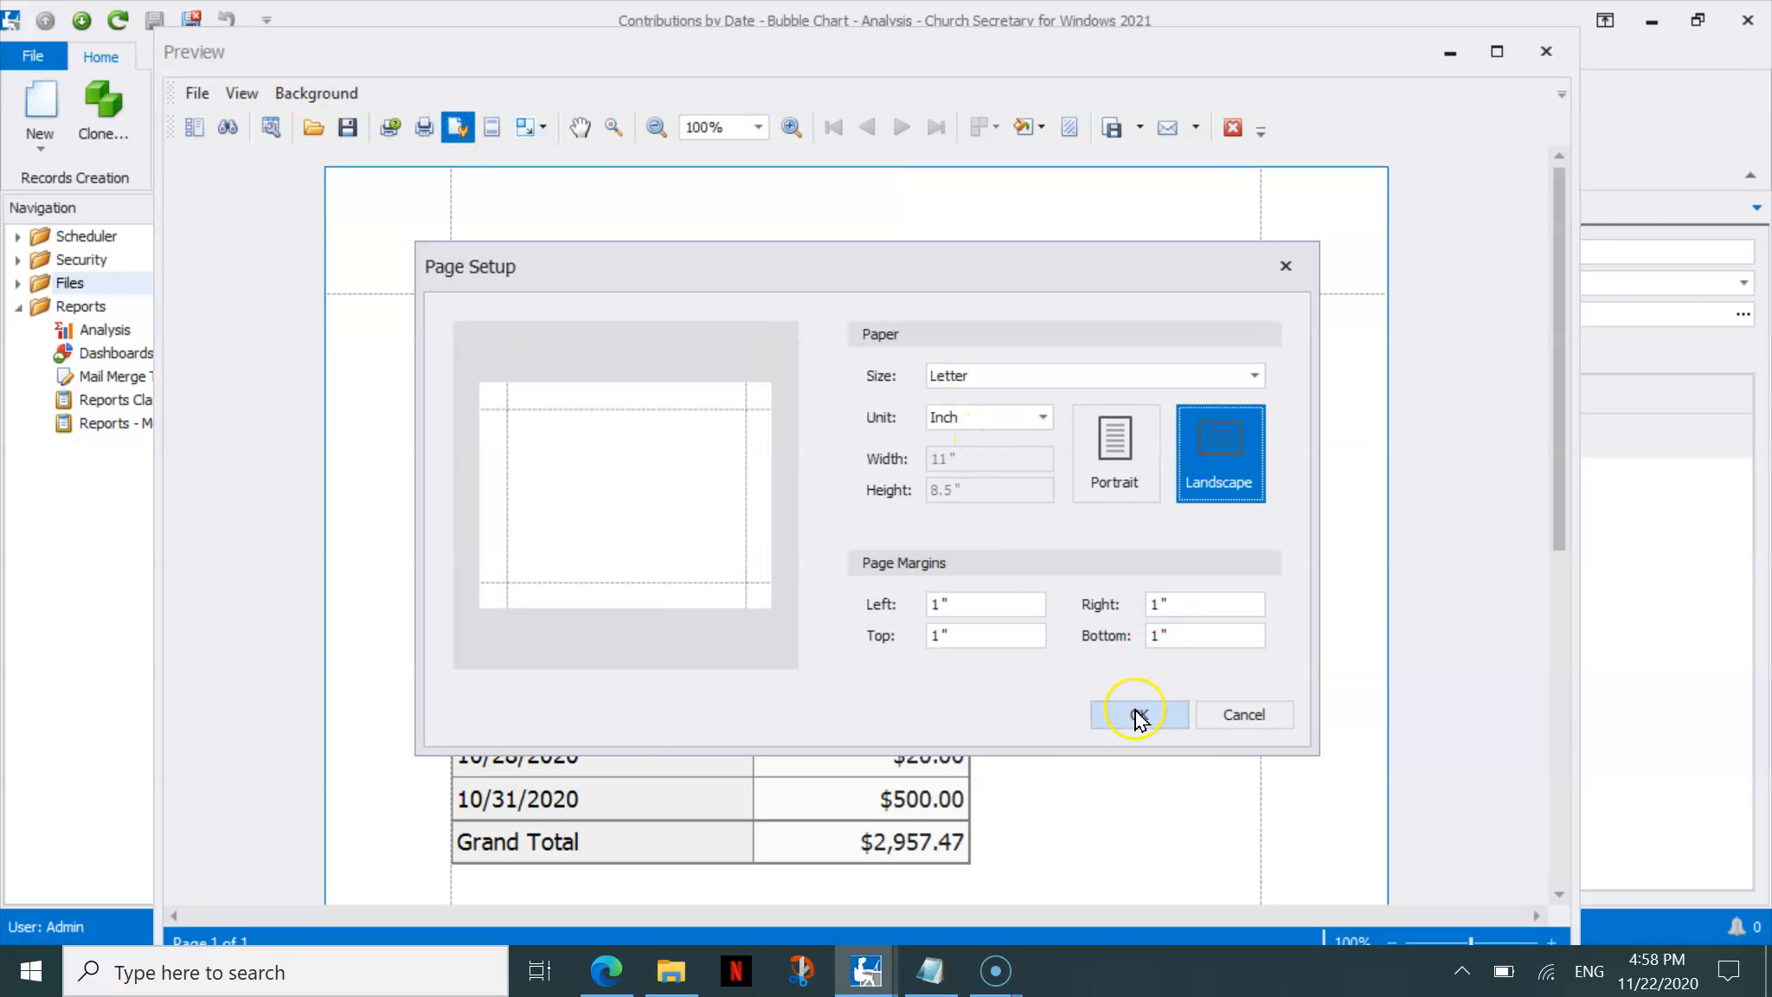
left_click(1137, 715)
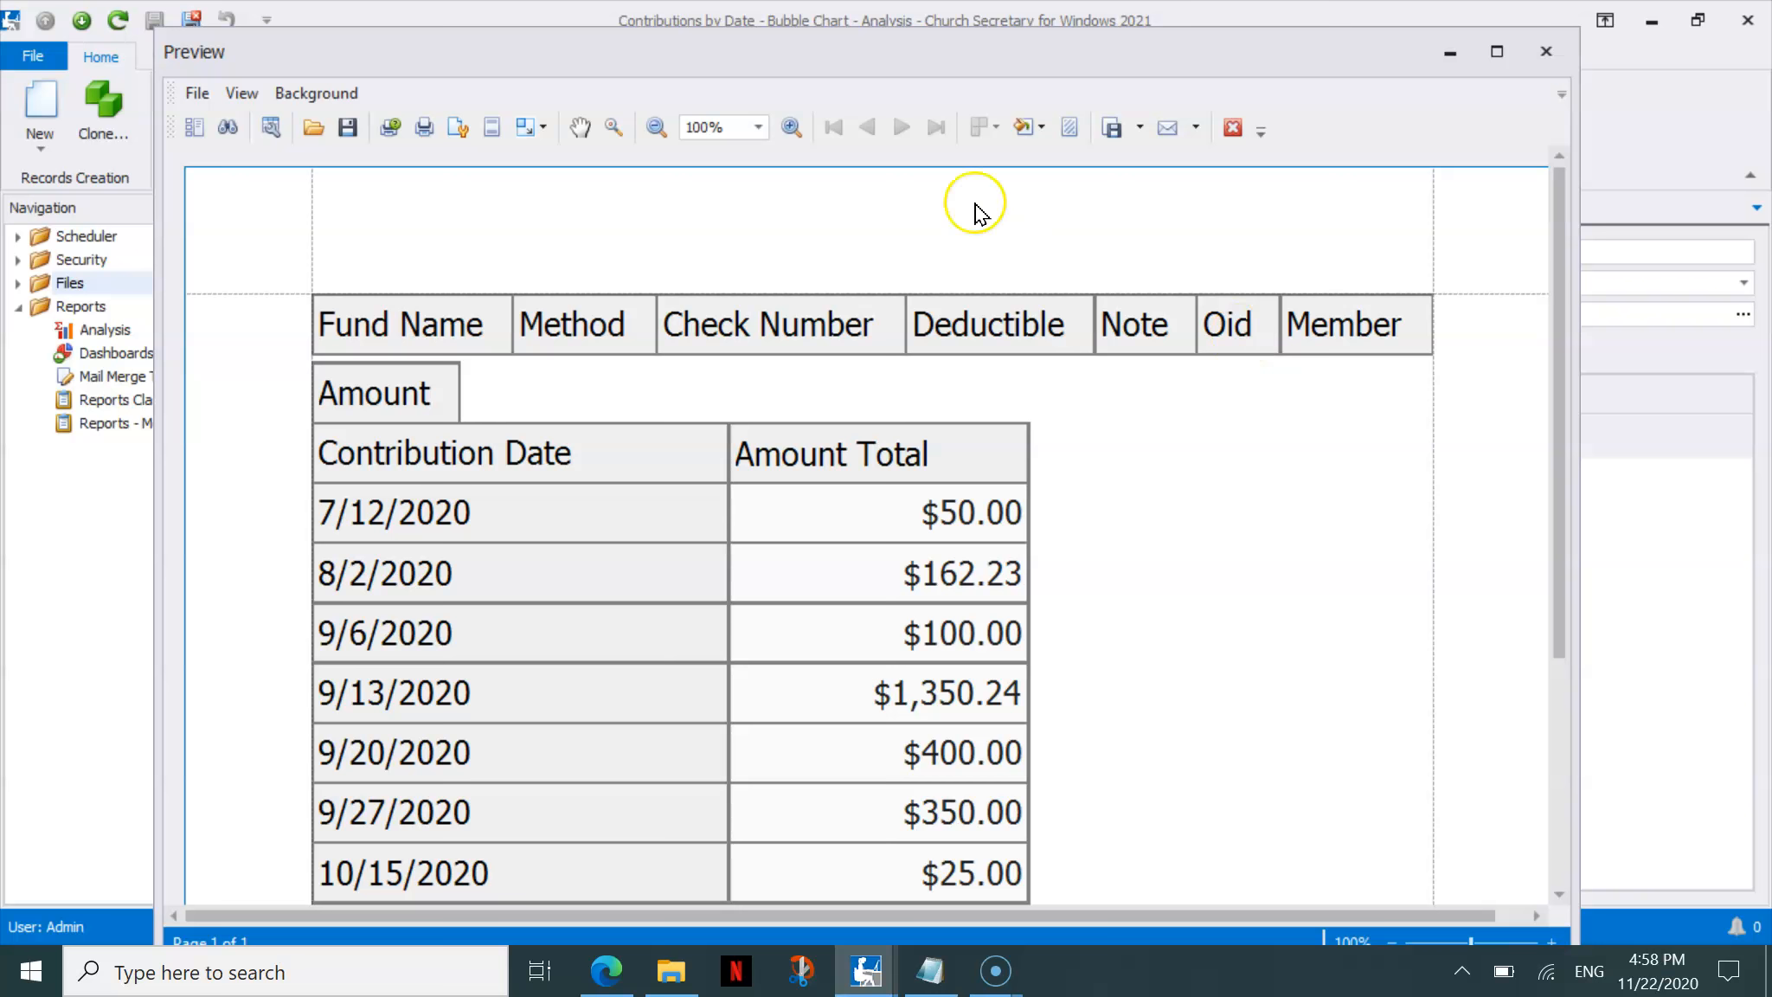
View the previewed pivot grid at Whole Page zoom and close the preview
left_click(756, 130)
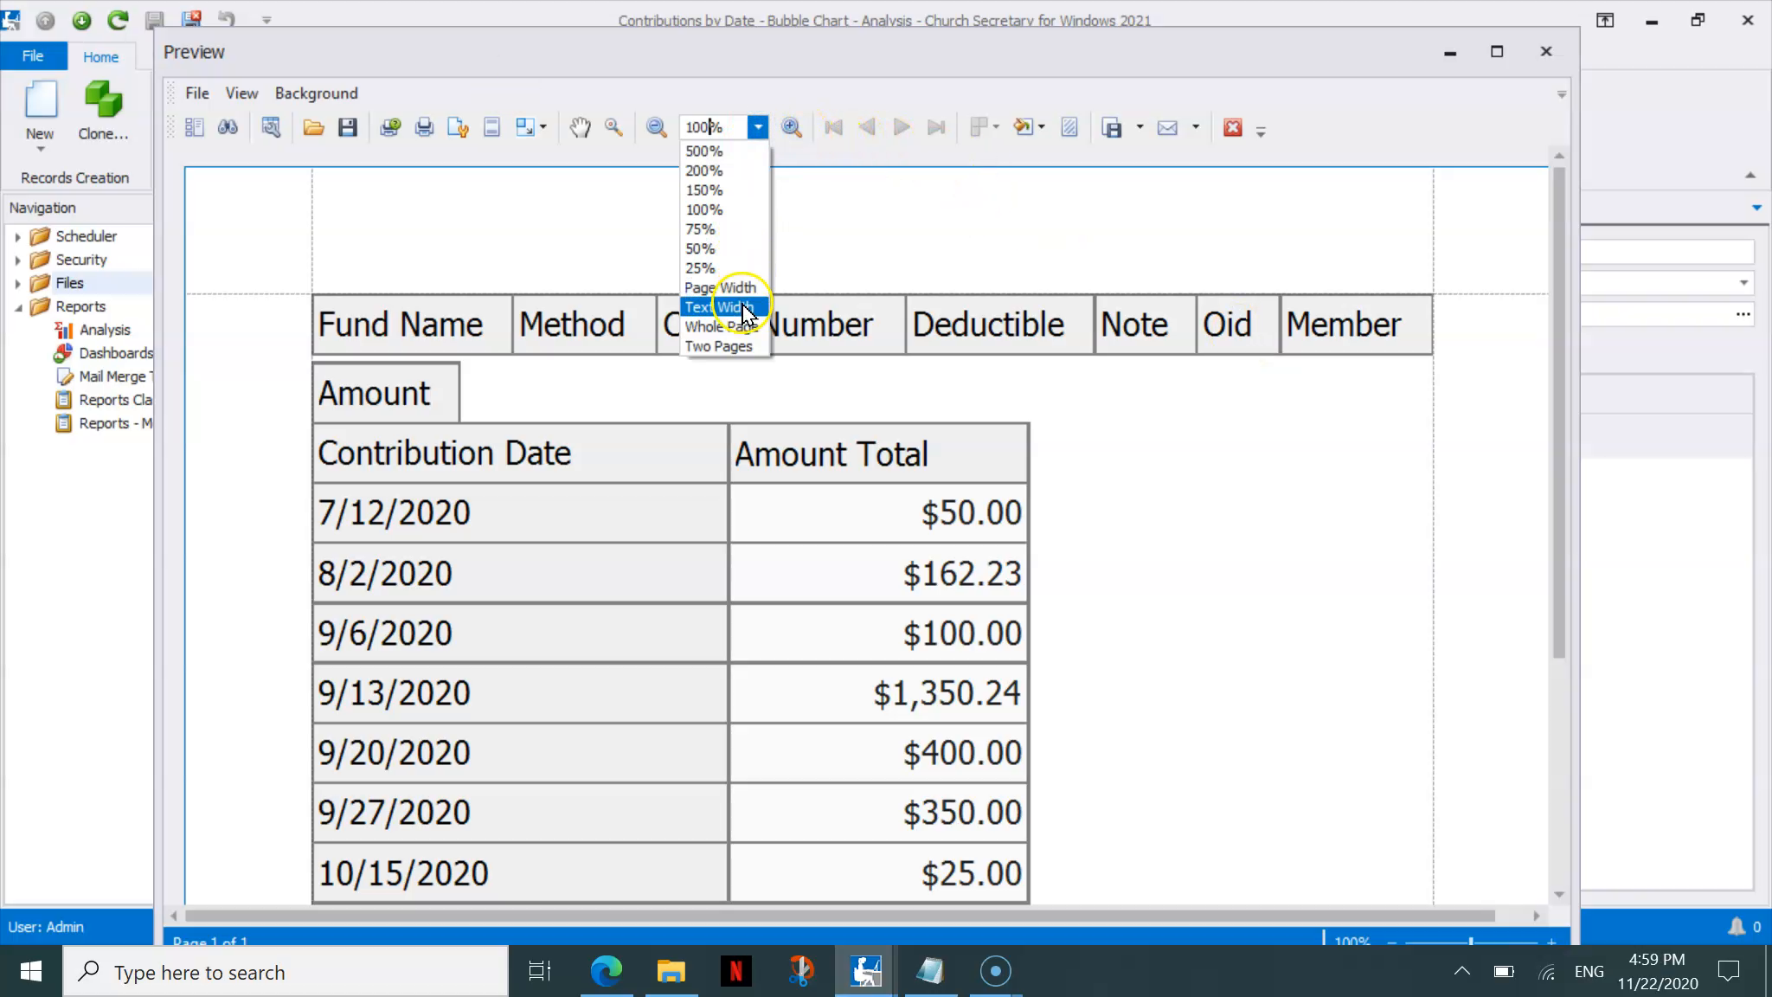
left_click(743, 327)
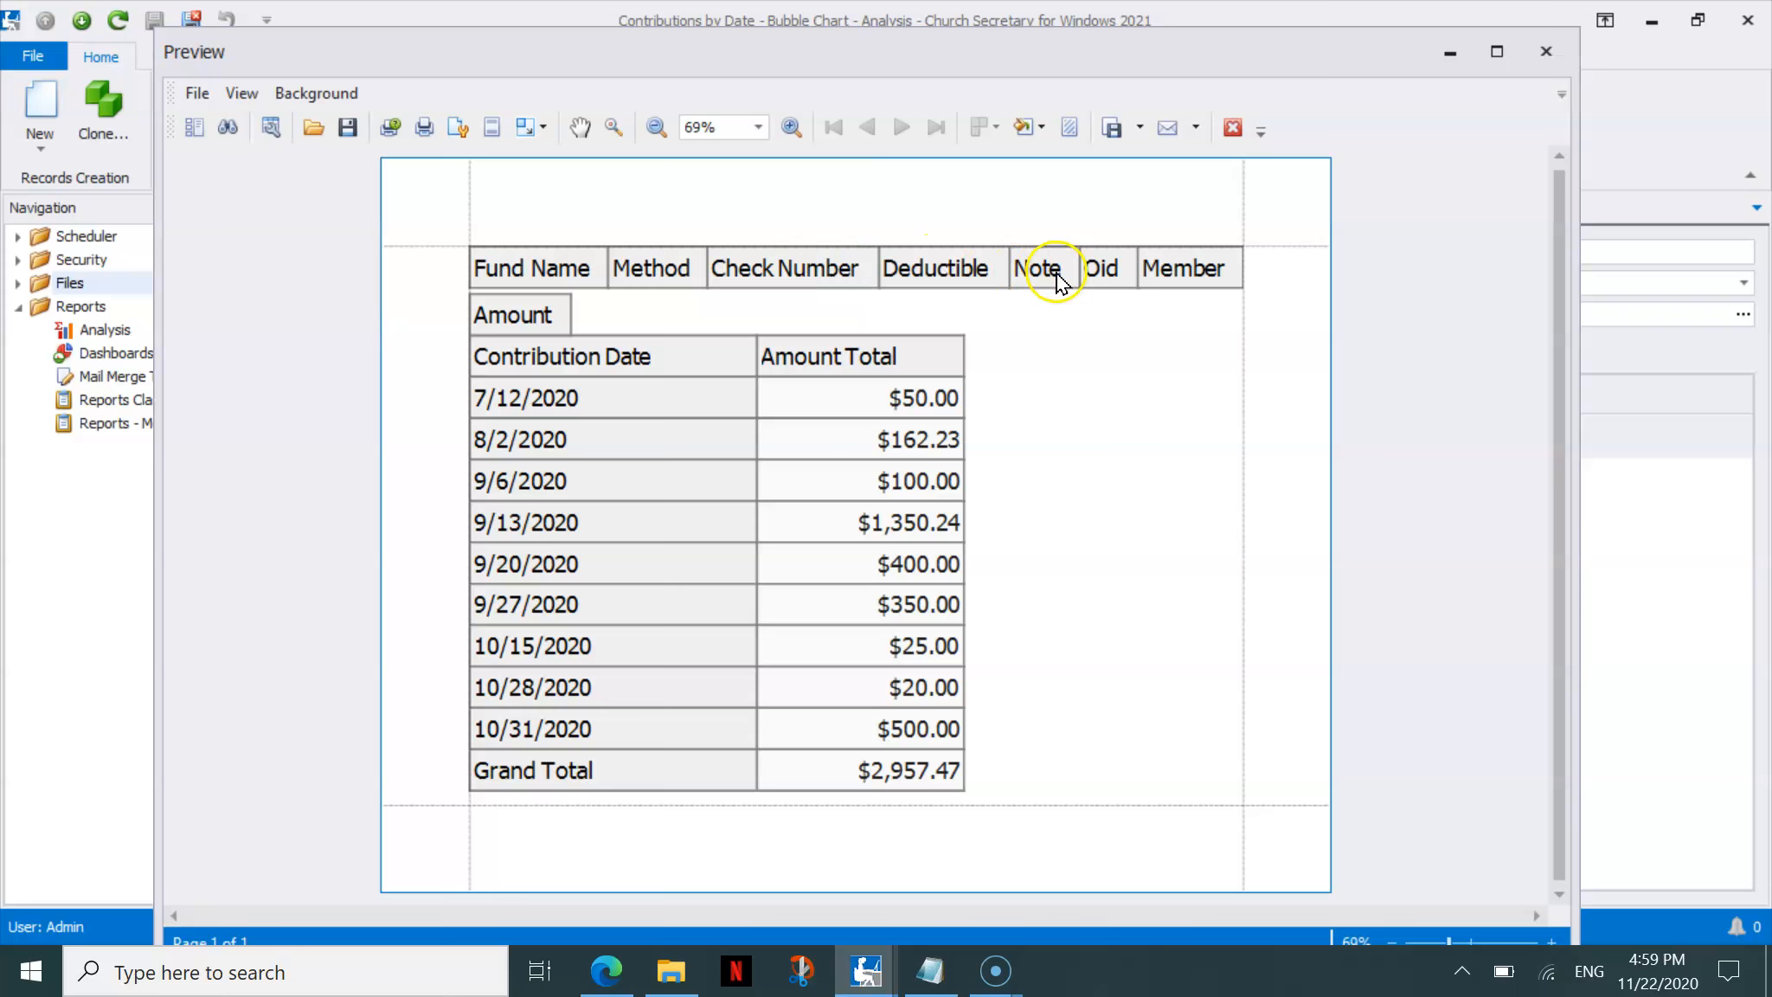
left_click(1232, 128)
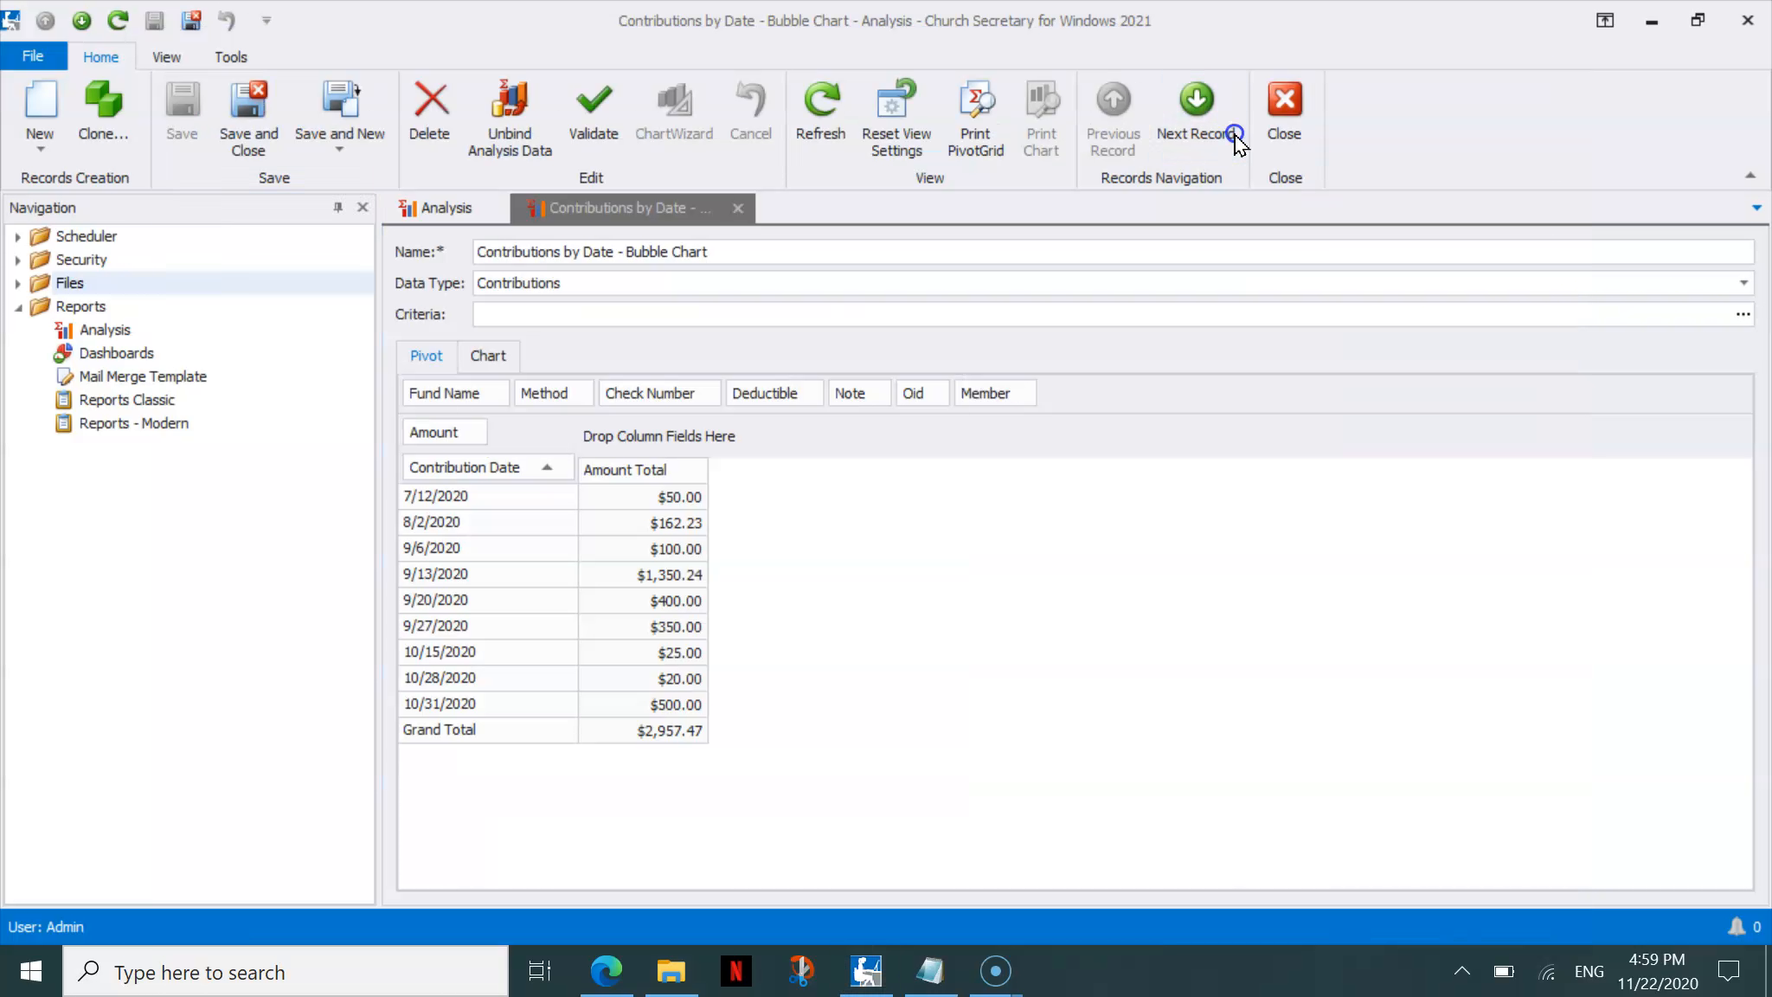
Hide the Member, Oid, Note, Deductible, Check Number, Method and Fund Name fields from the pivot's filter area
right_click(1001, 400)
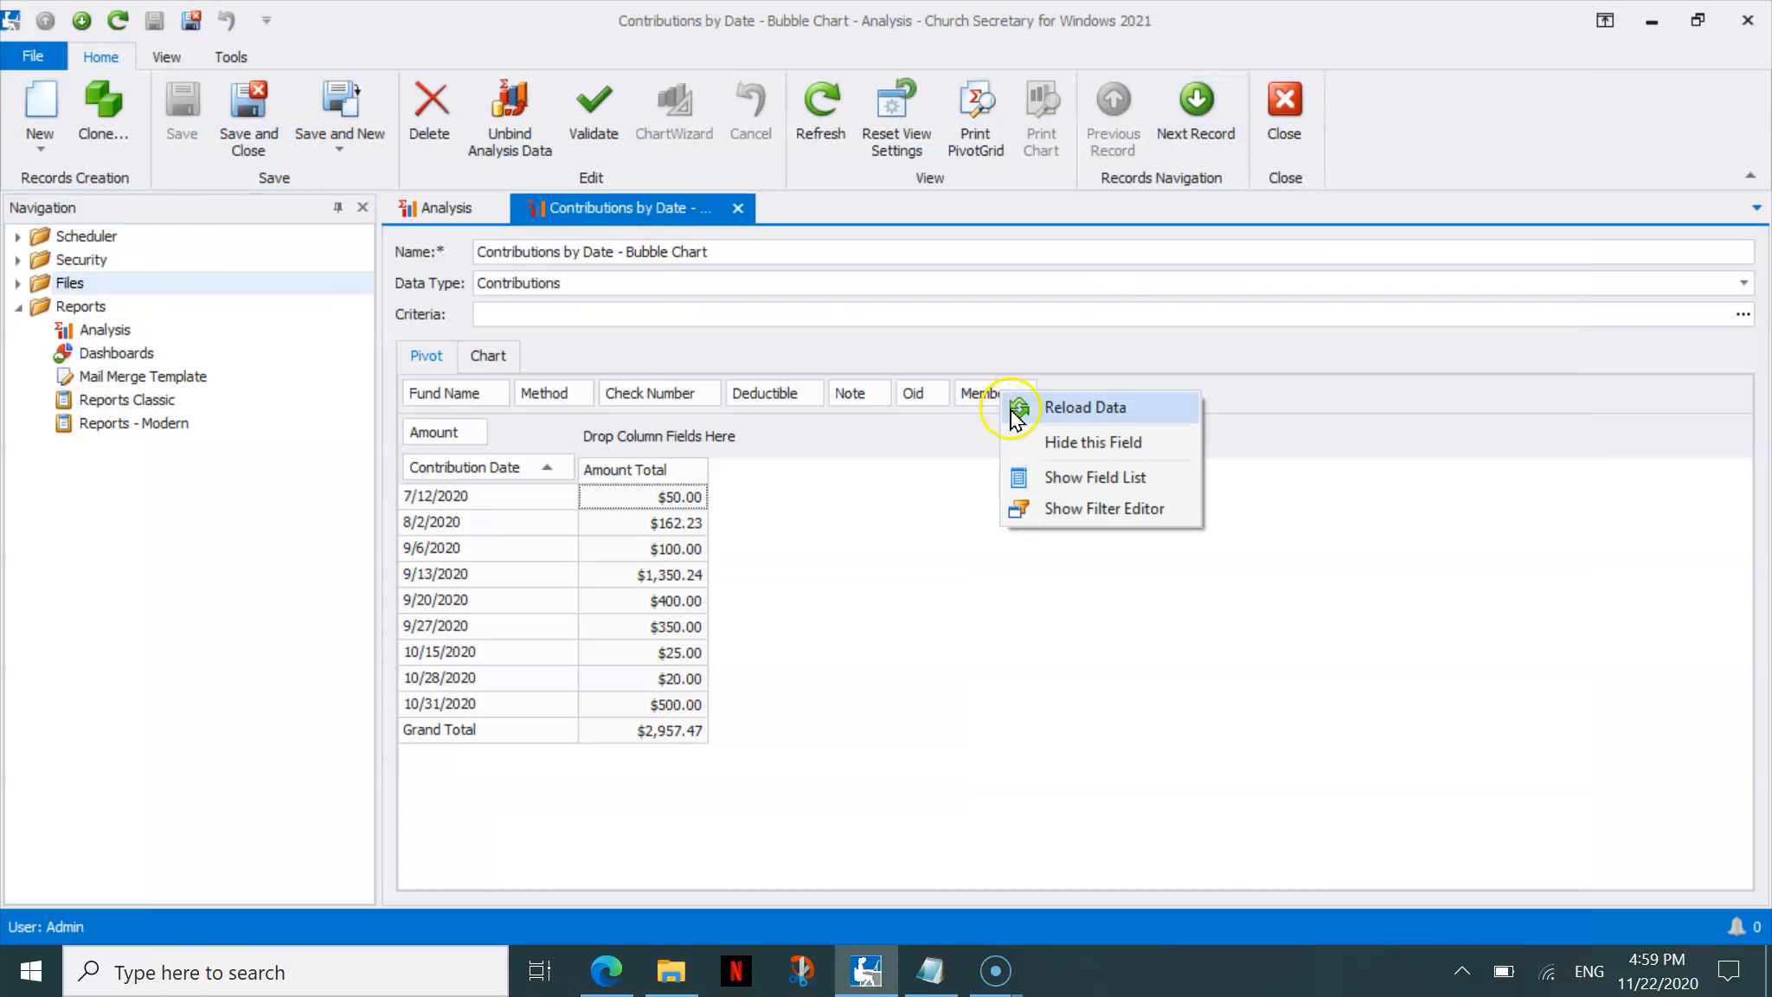
left_click(1032, 443)
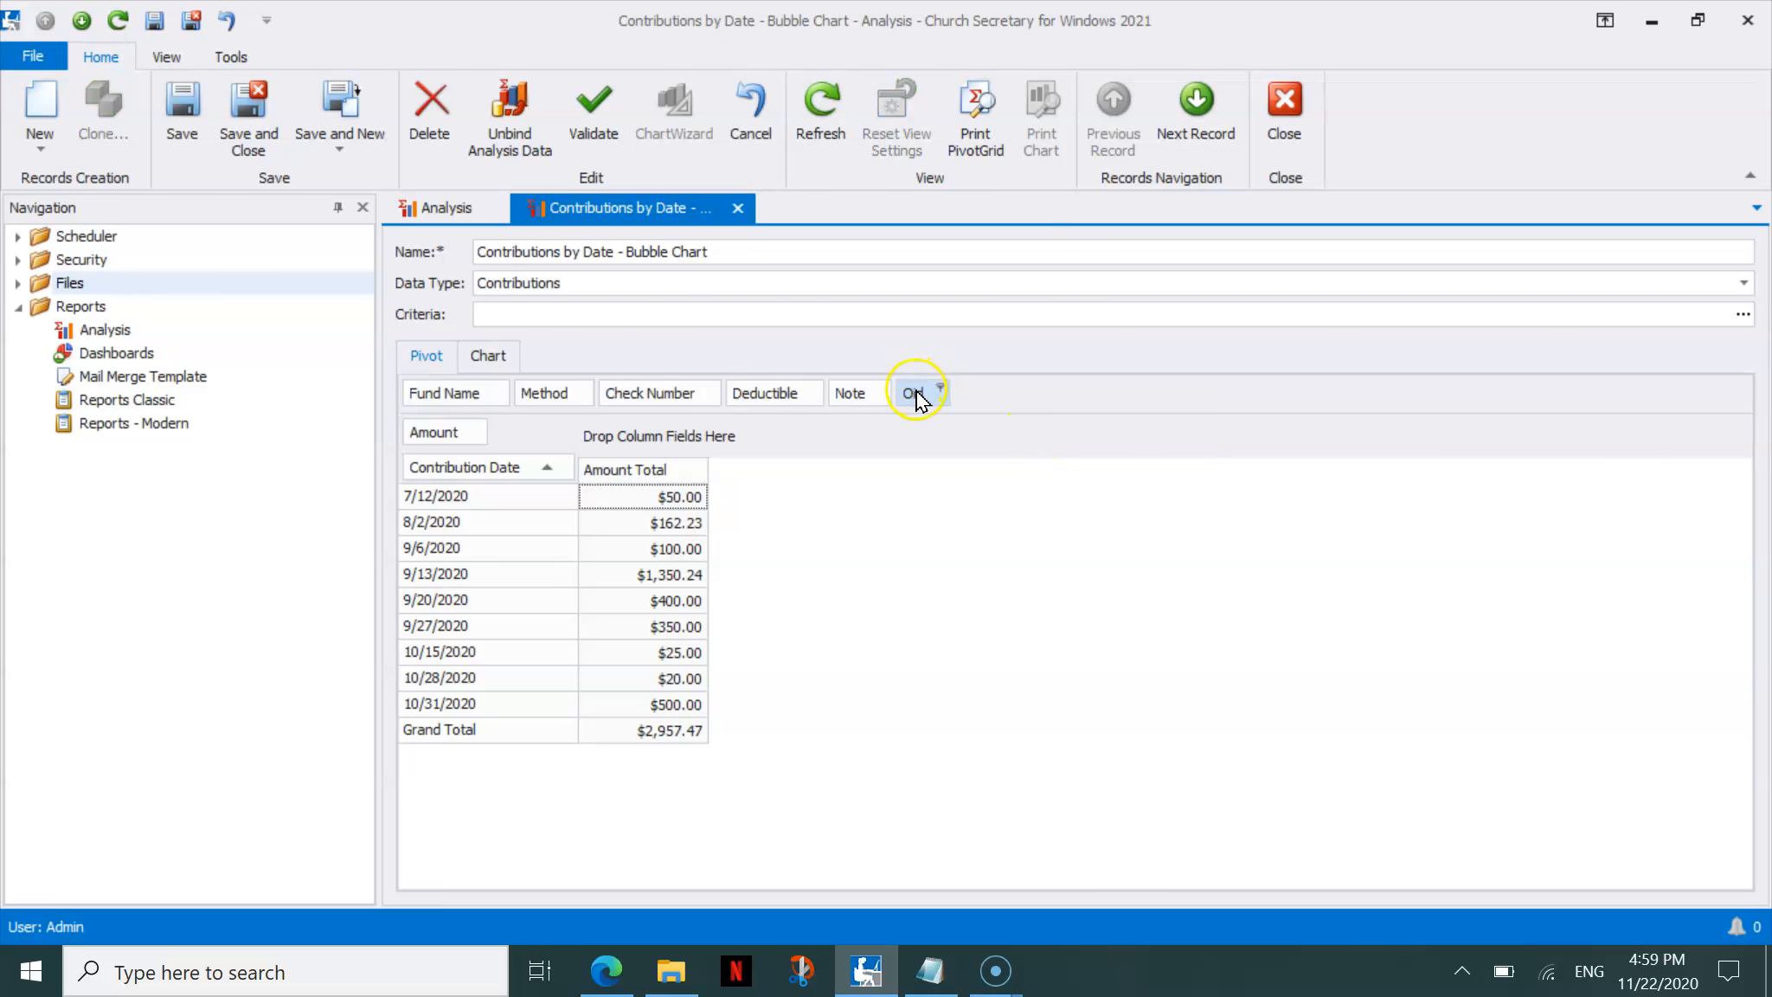
right_click(919, 396)
left_click(942, 443)
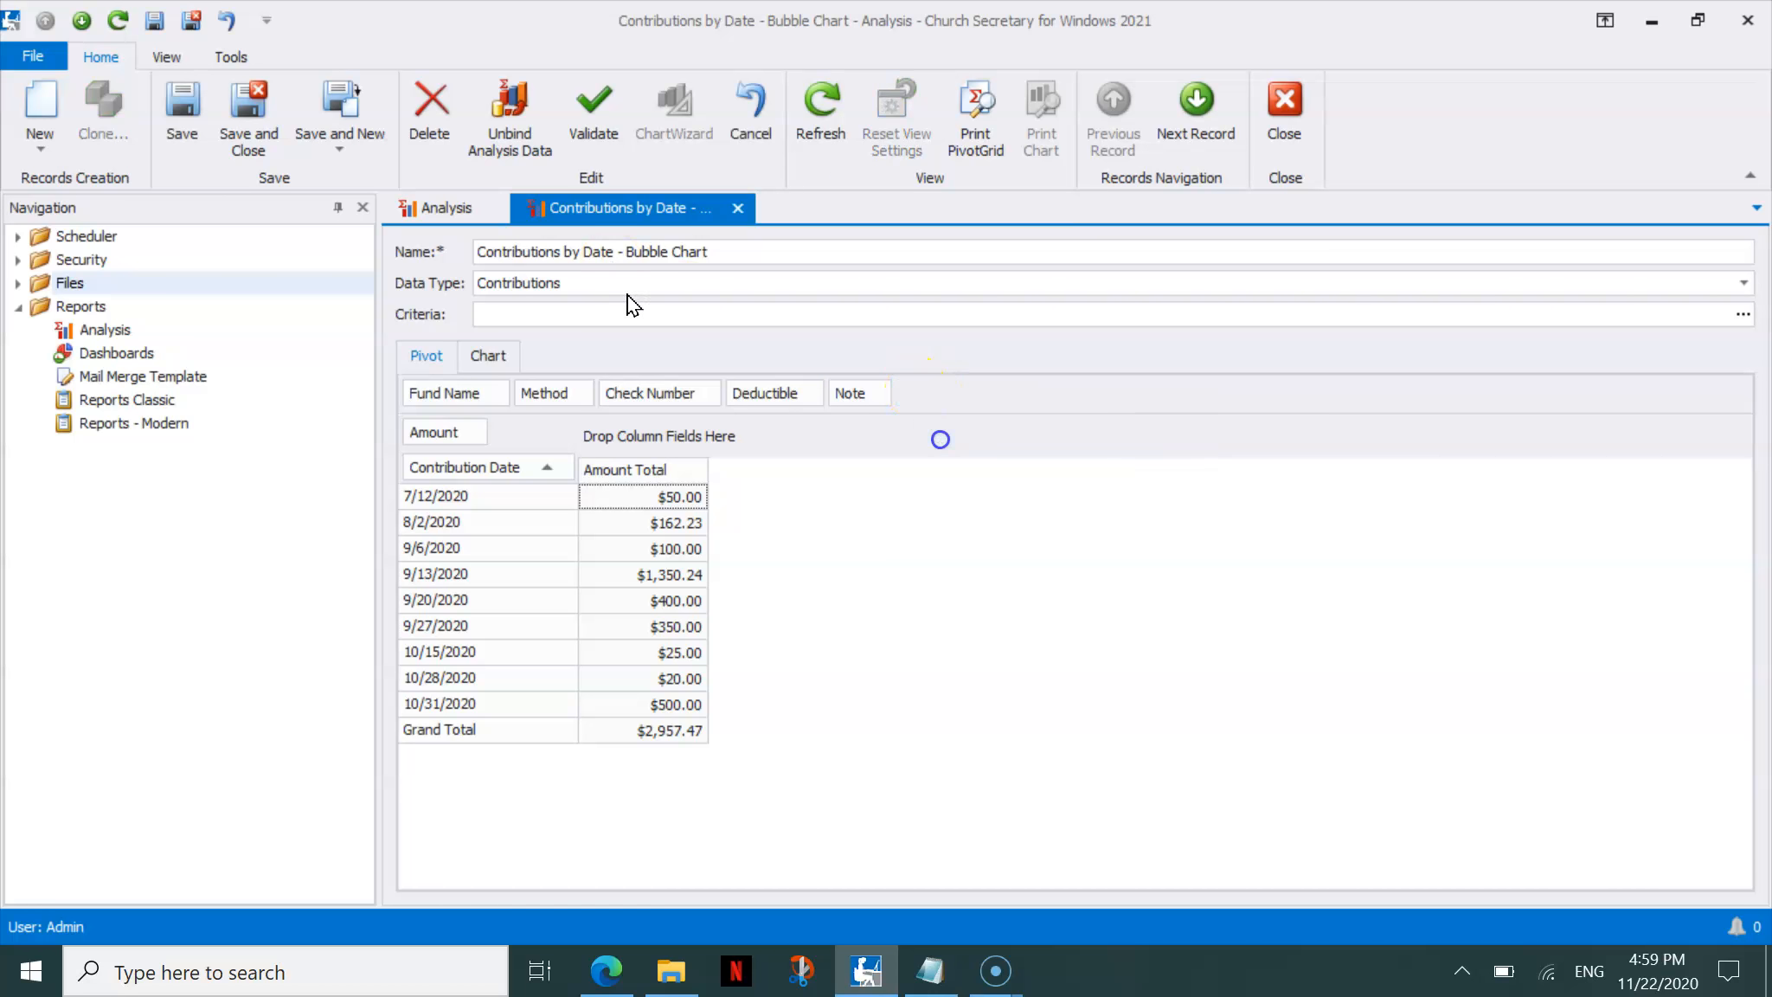
right_click(846, 396)
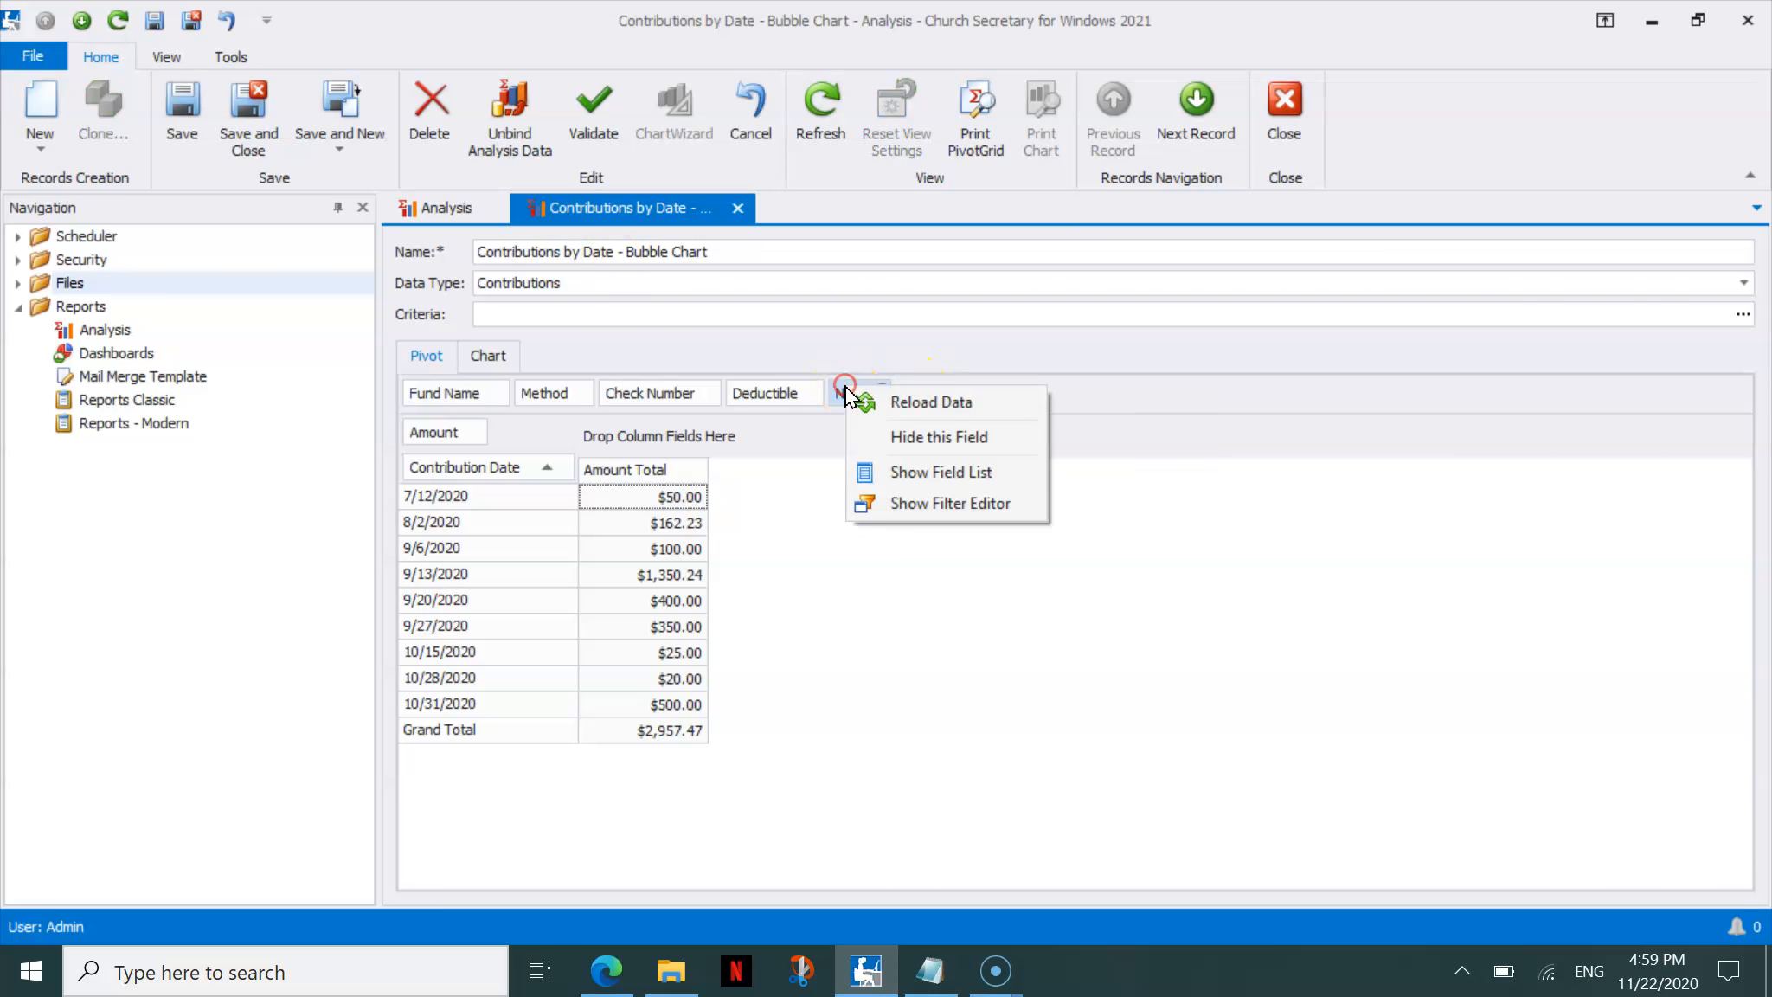
left_click(890, 438)
right_click(784, 394)
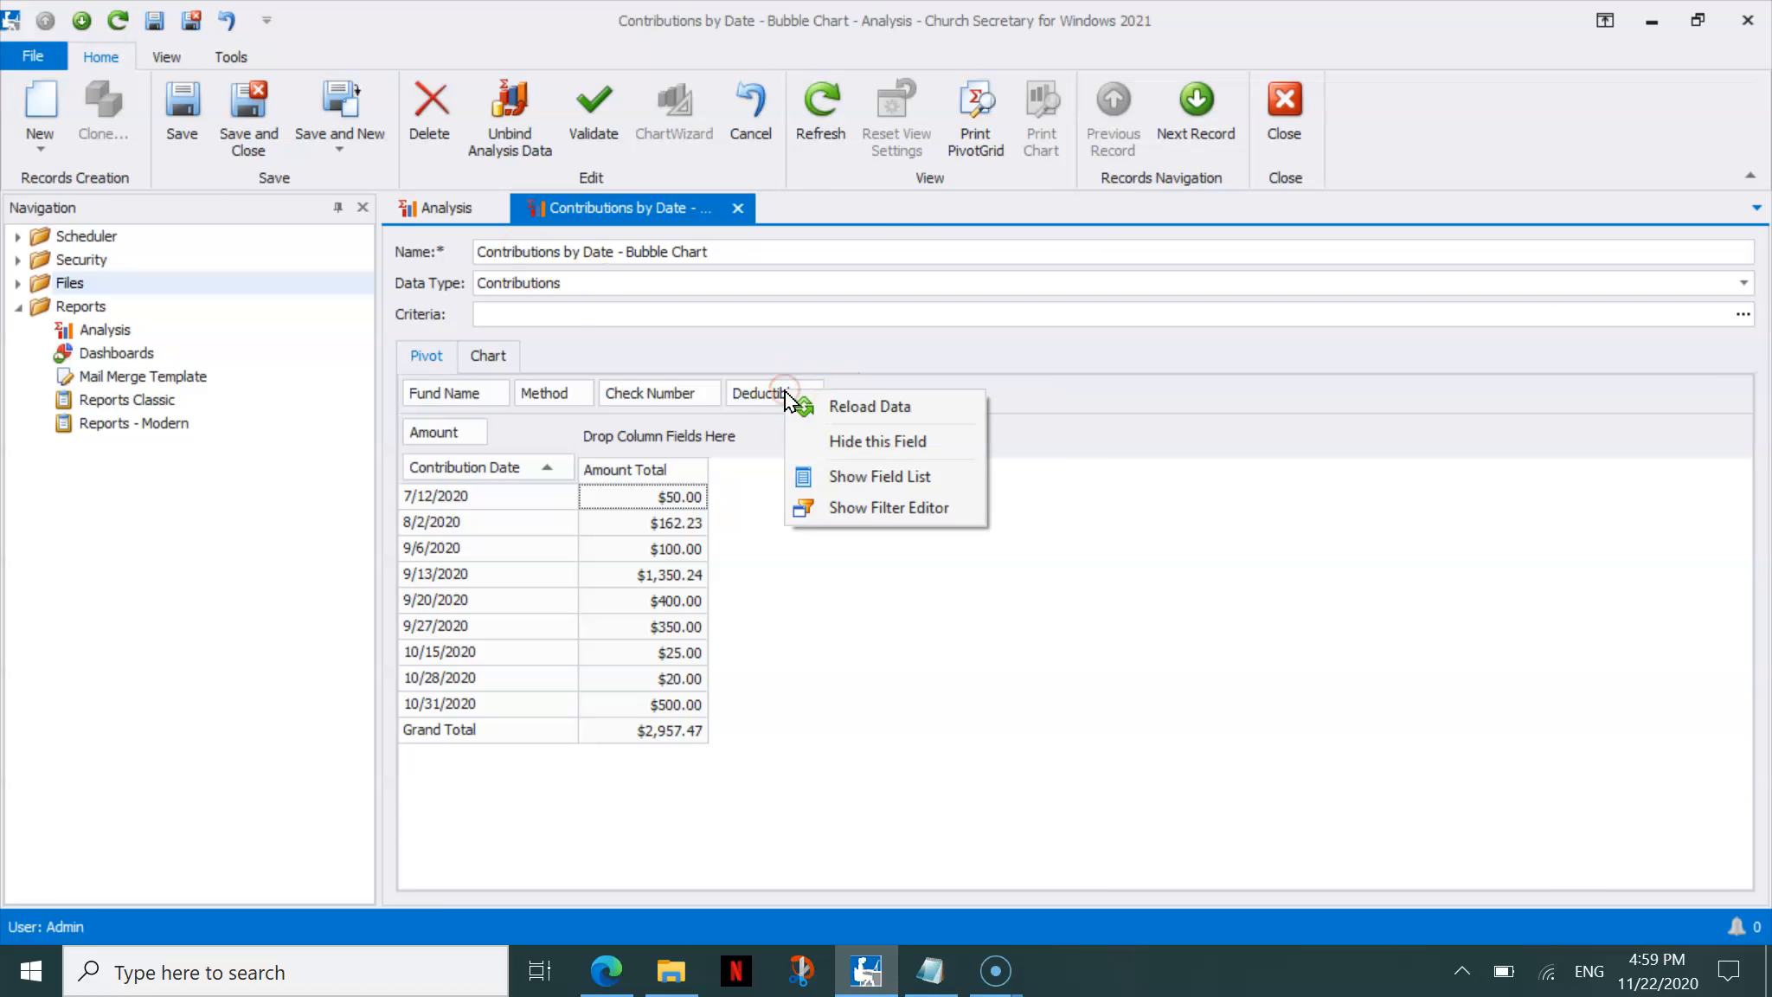
left_click(809, 440)
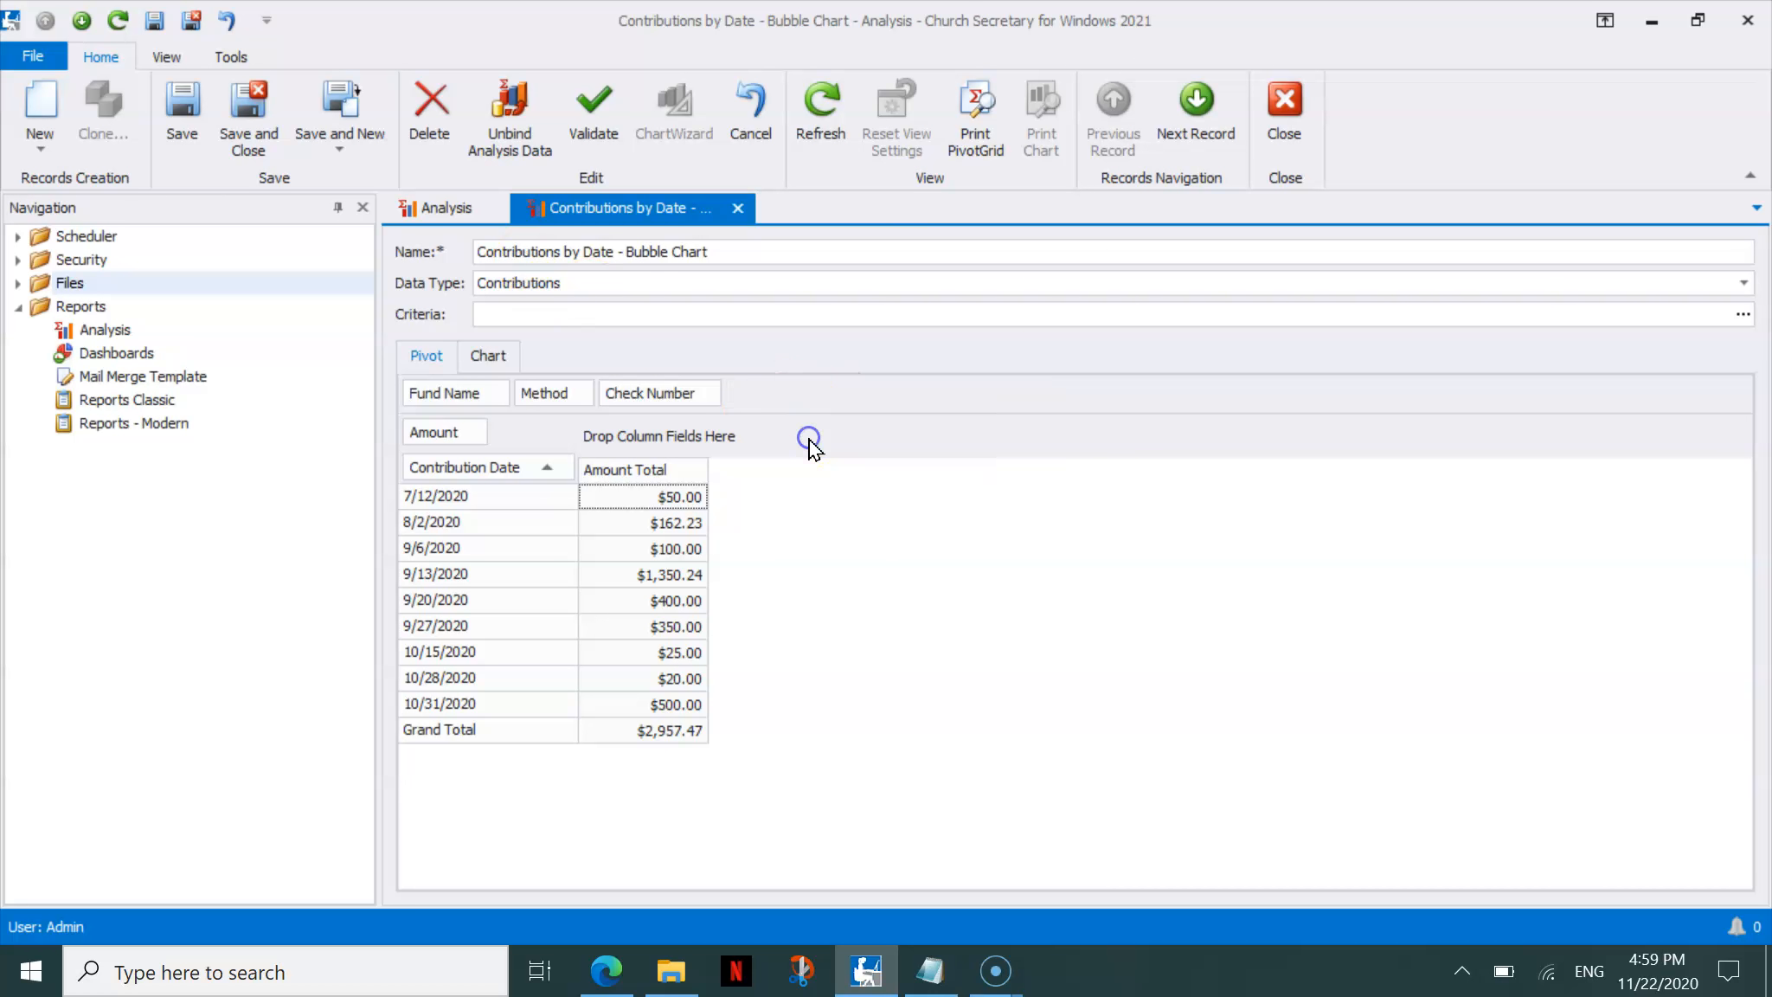
right_click(673, 399)
left_click(701, 446)
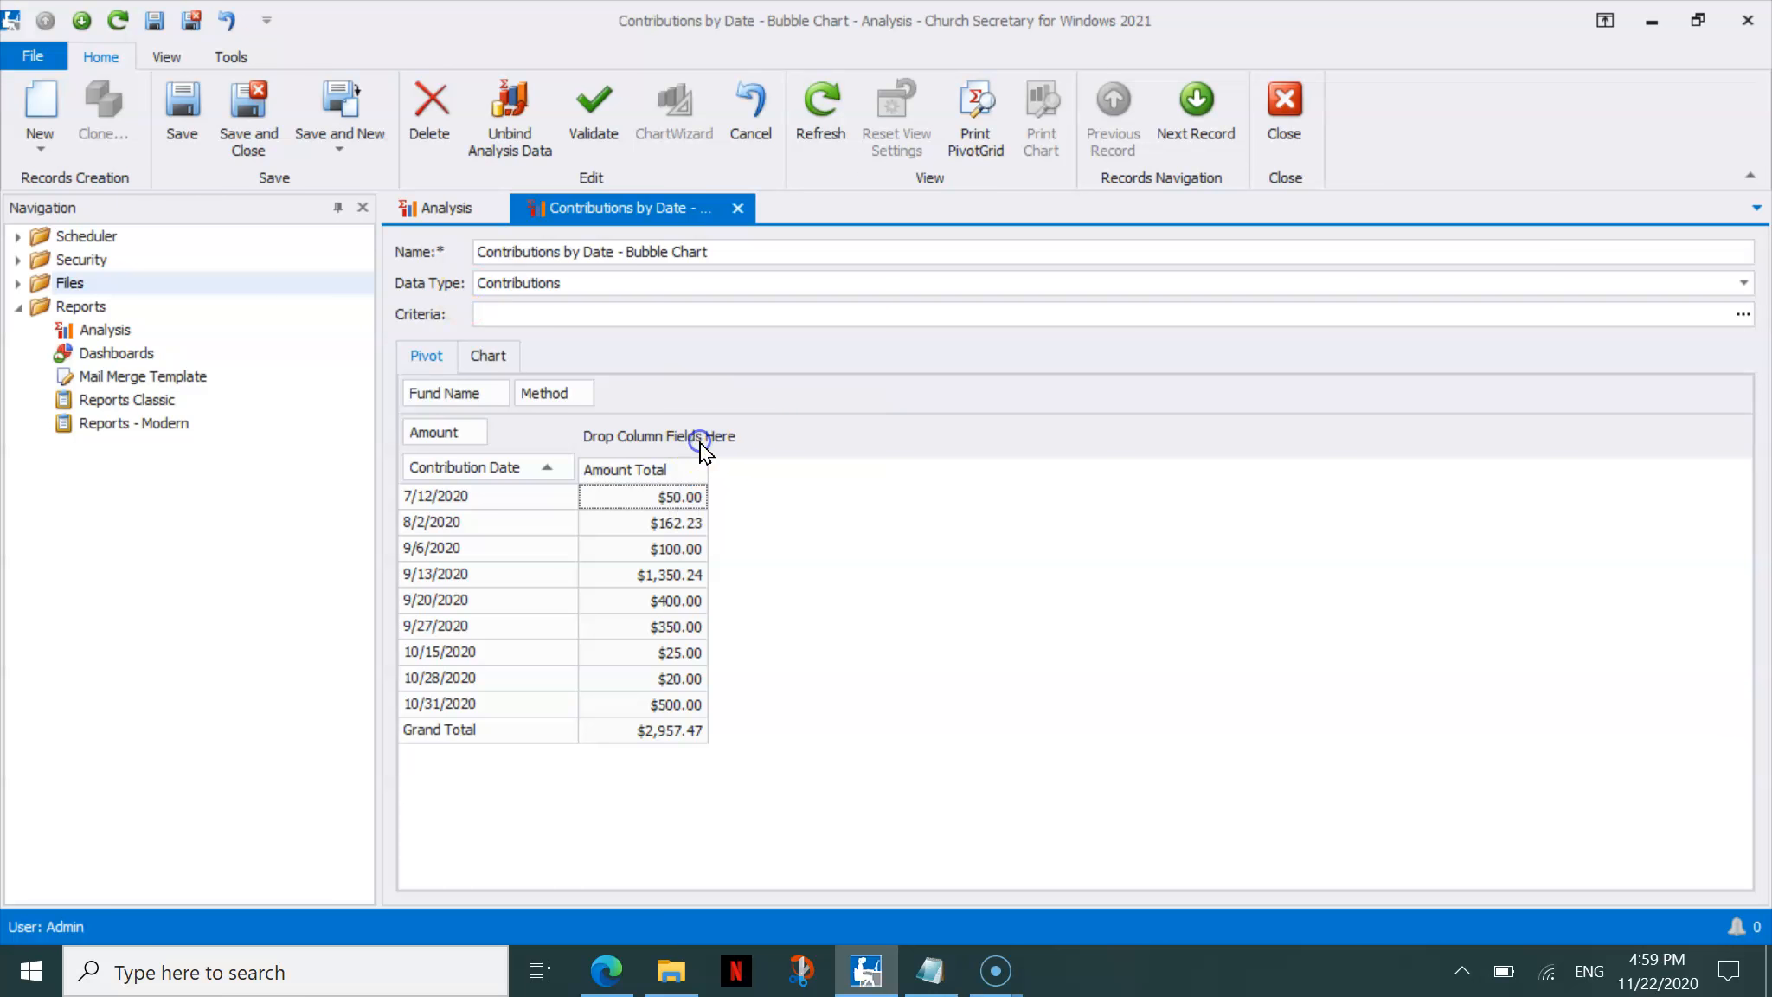
right_click(561, 399)
left_click(603, 443)
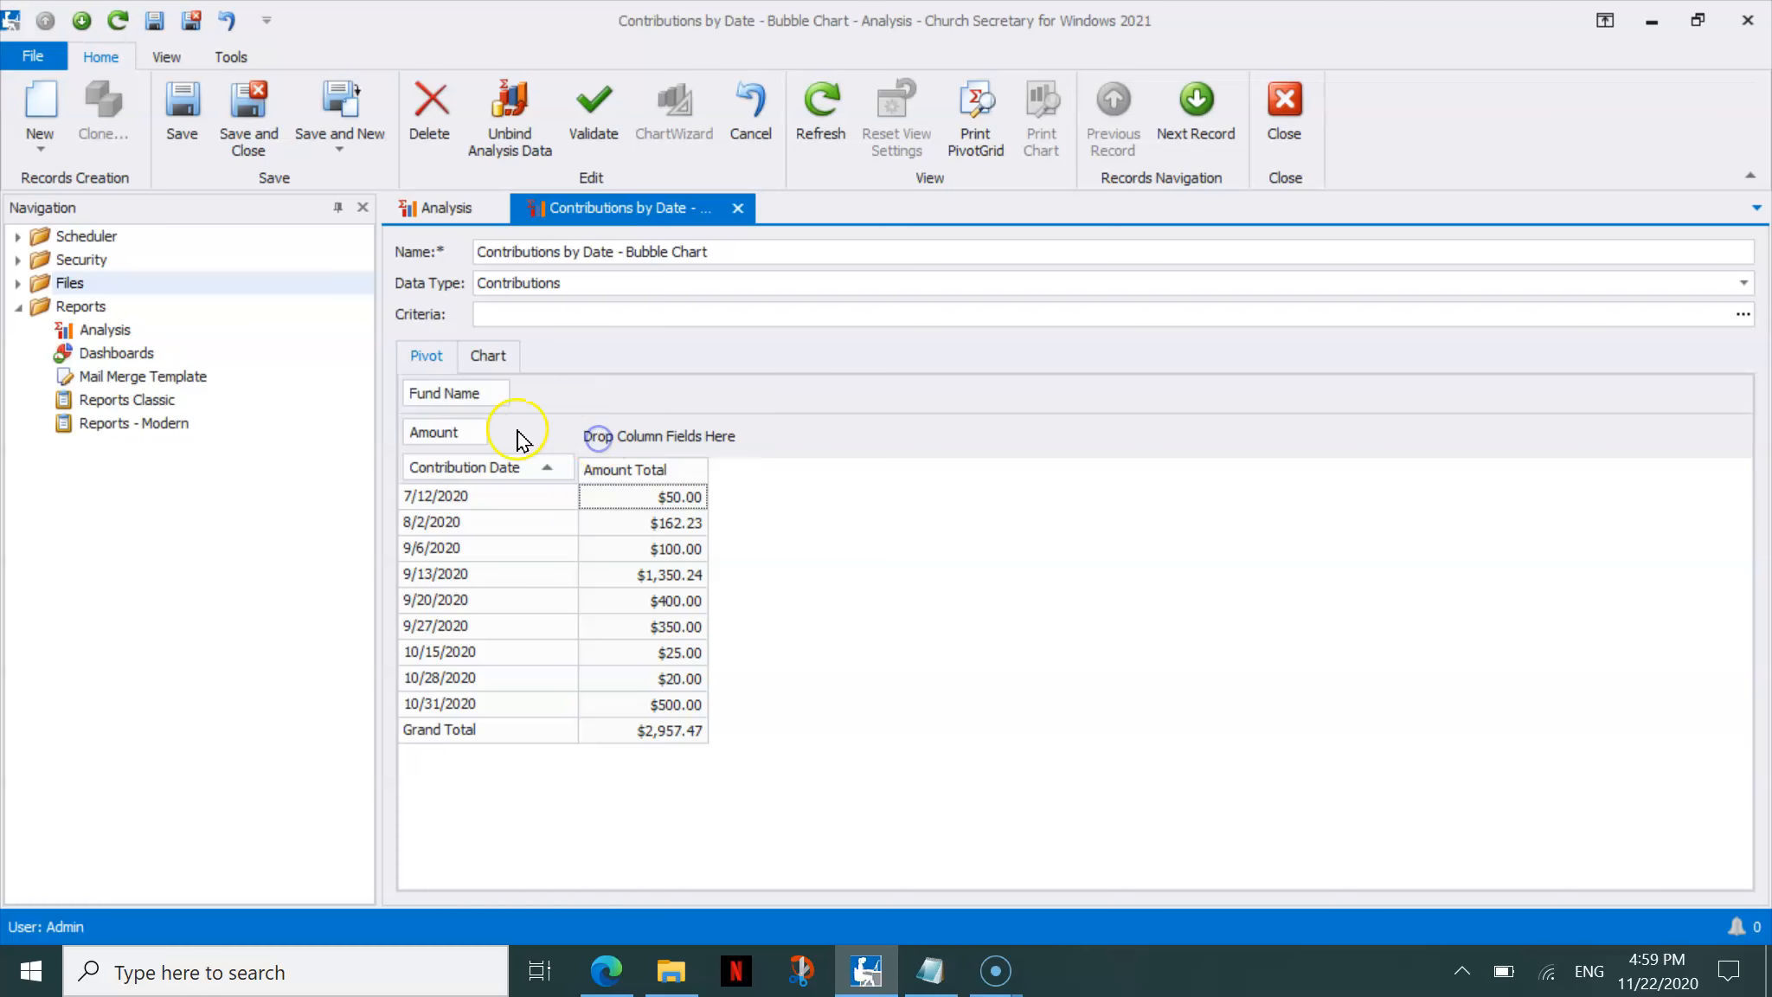
right_click(463, 405)
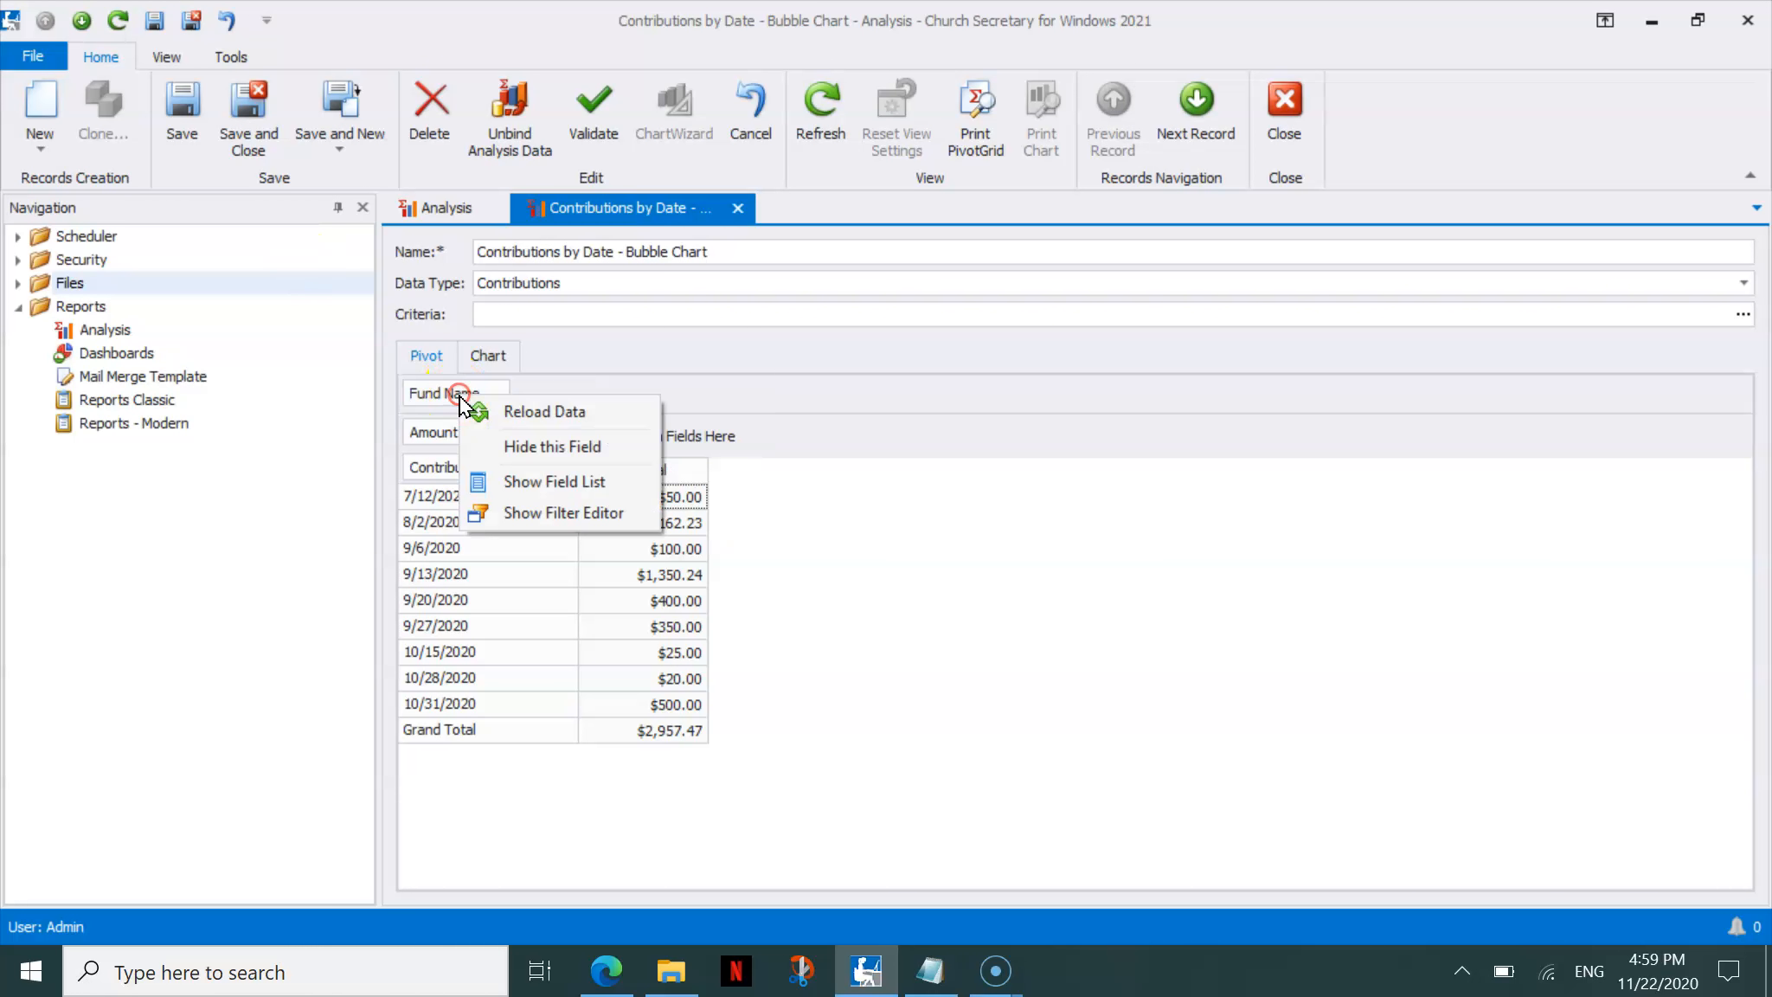
left_click(494, 444)
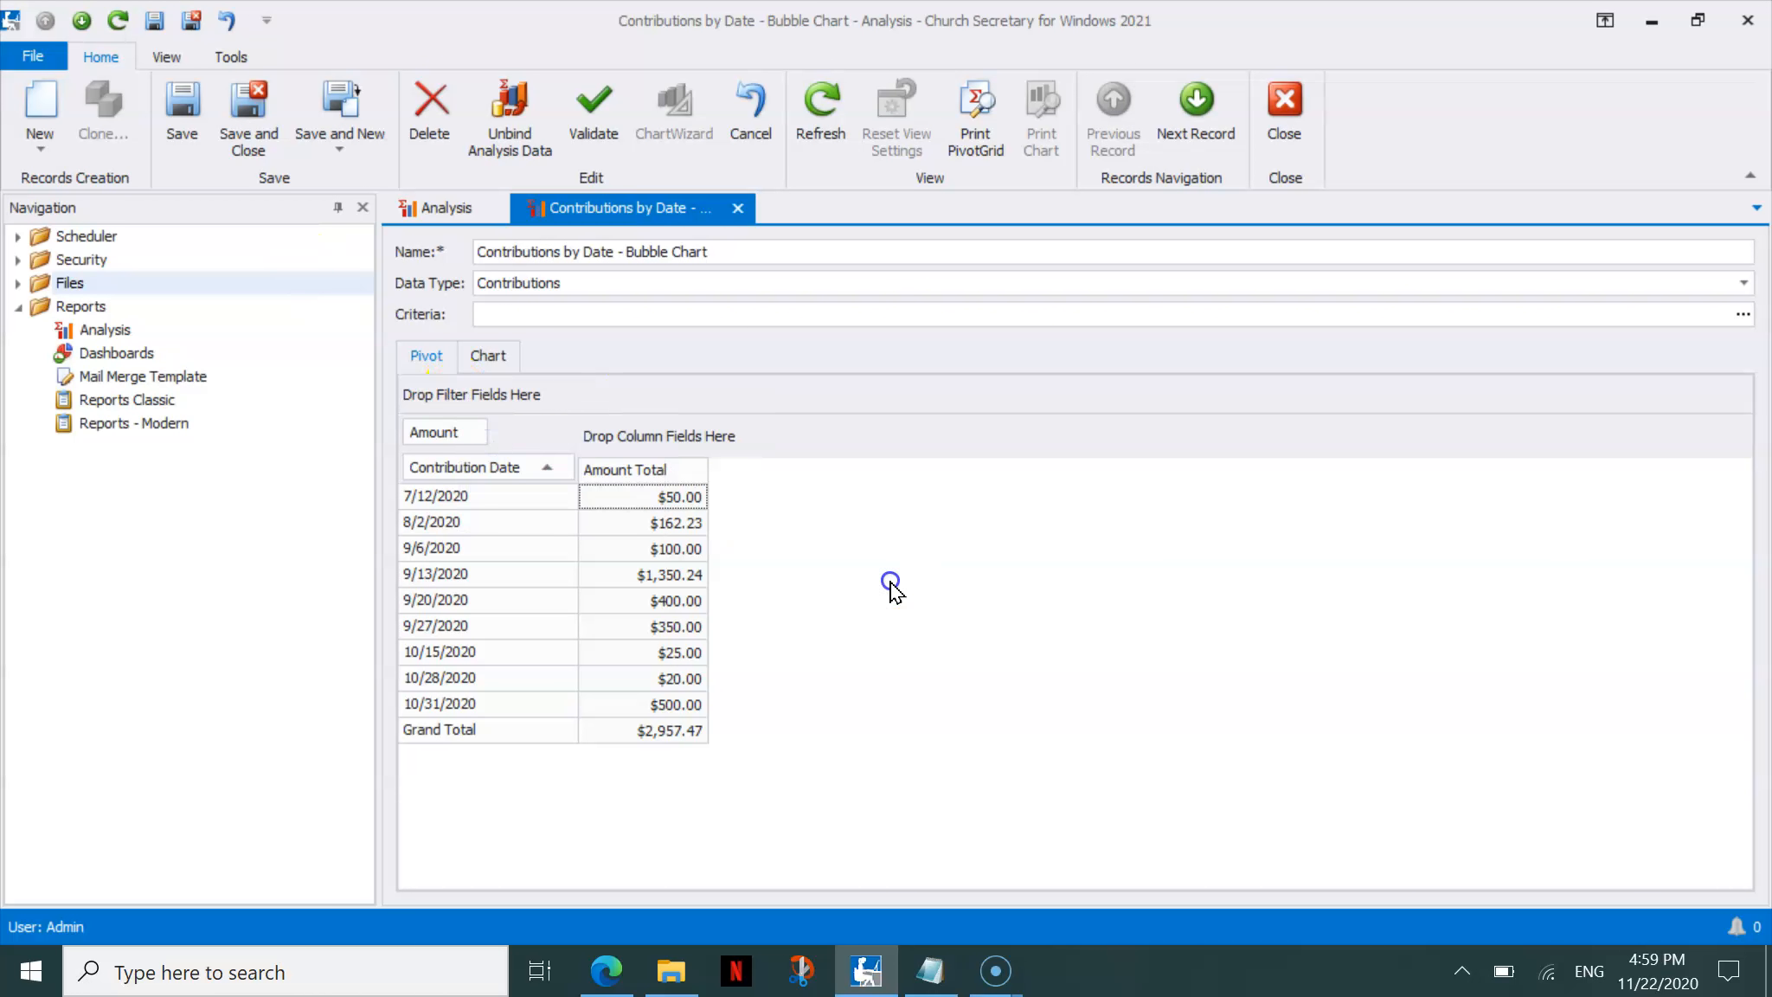
Examine the summary types available for the pivot's Amount field without choosing one
right_click(463, 437)
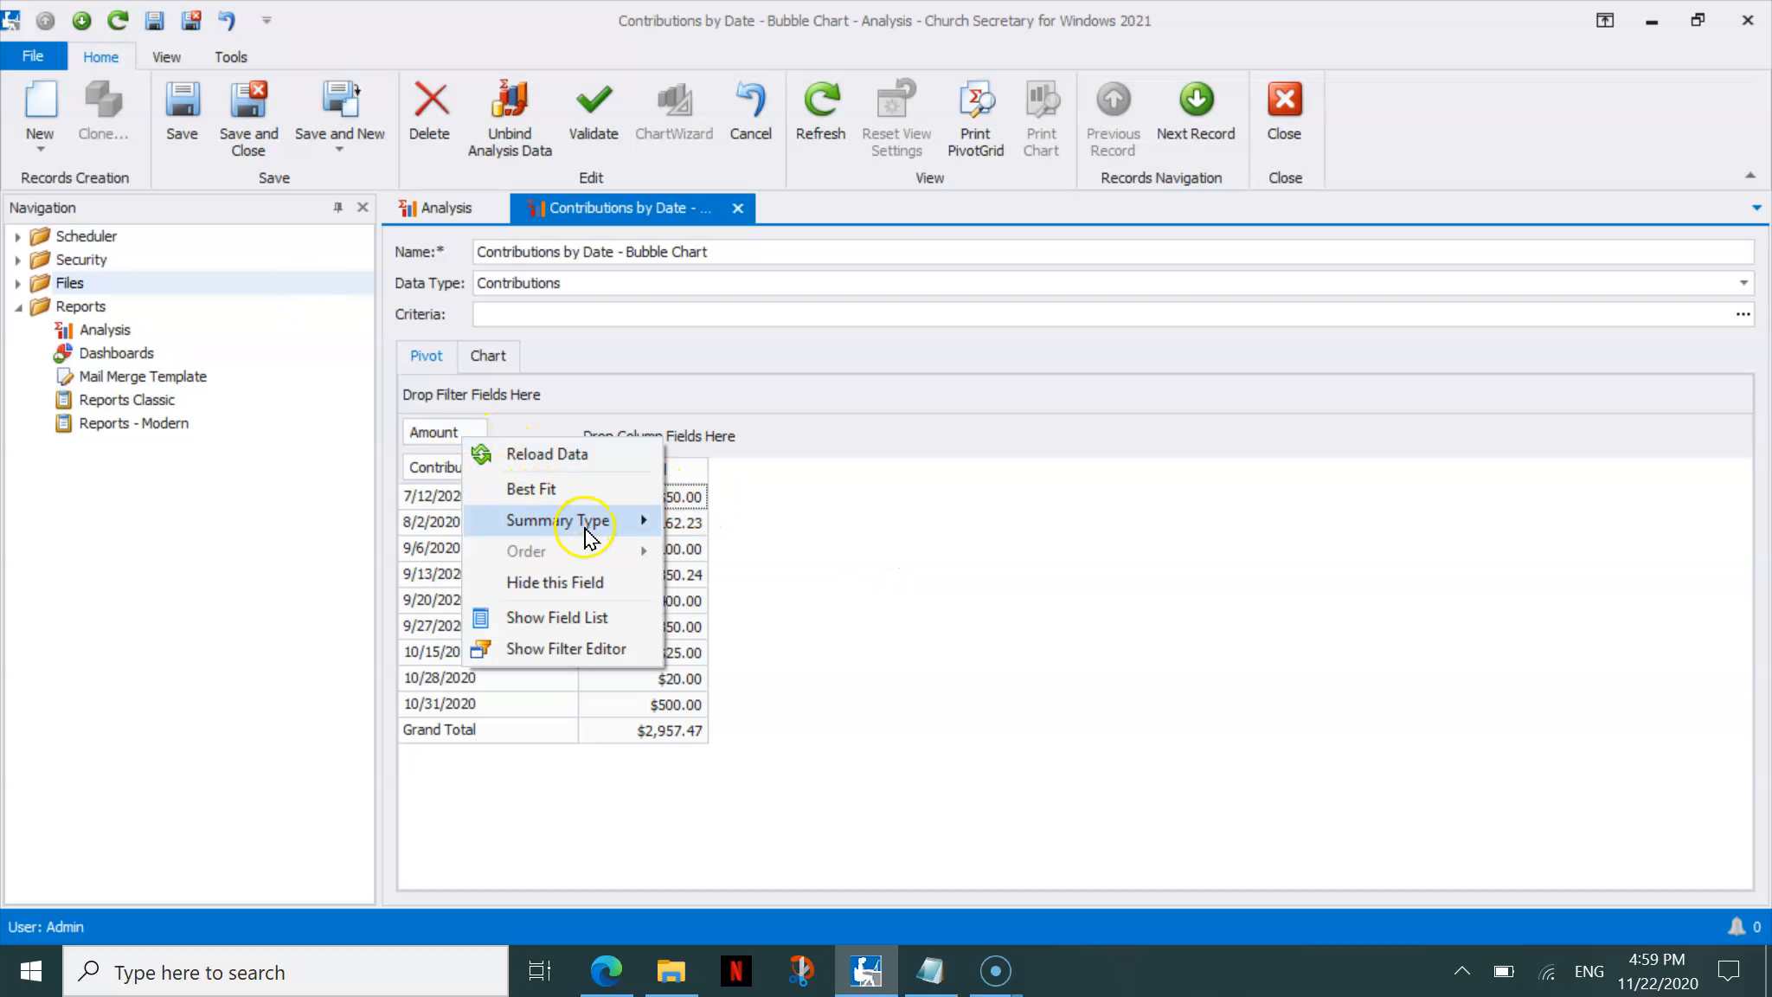
mouse_move(588, 520)
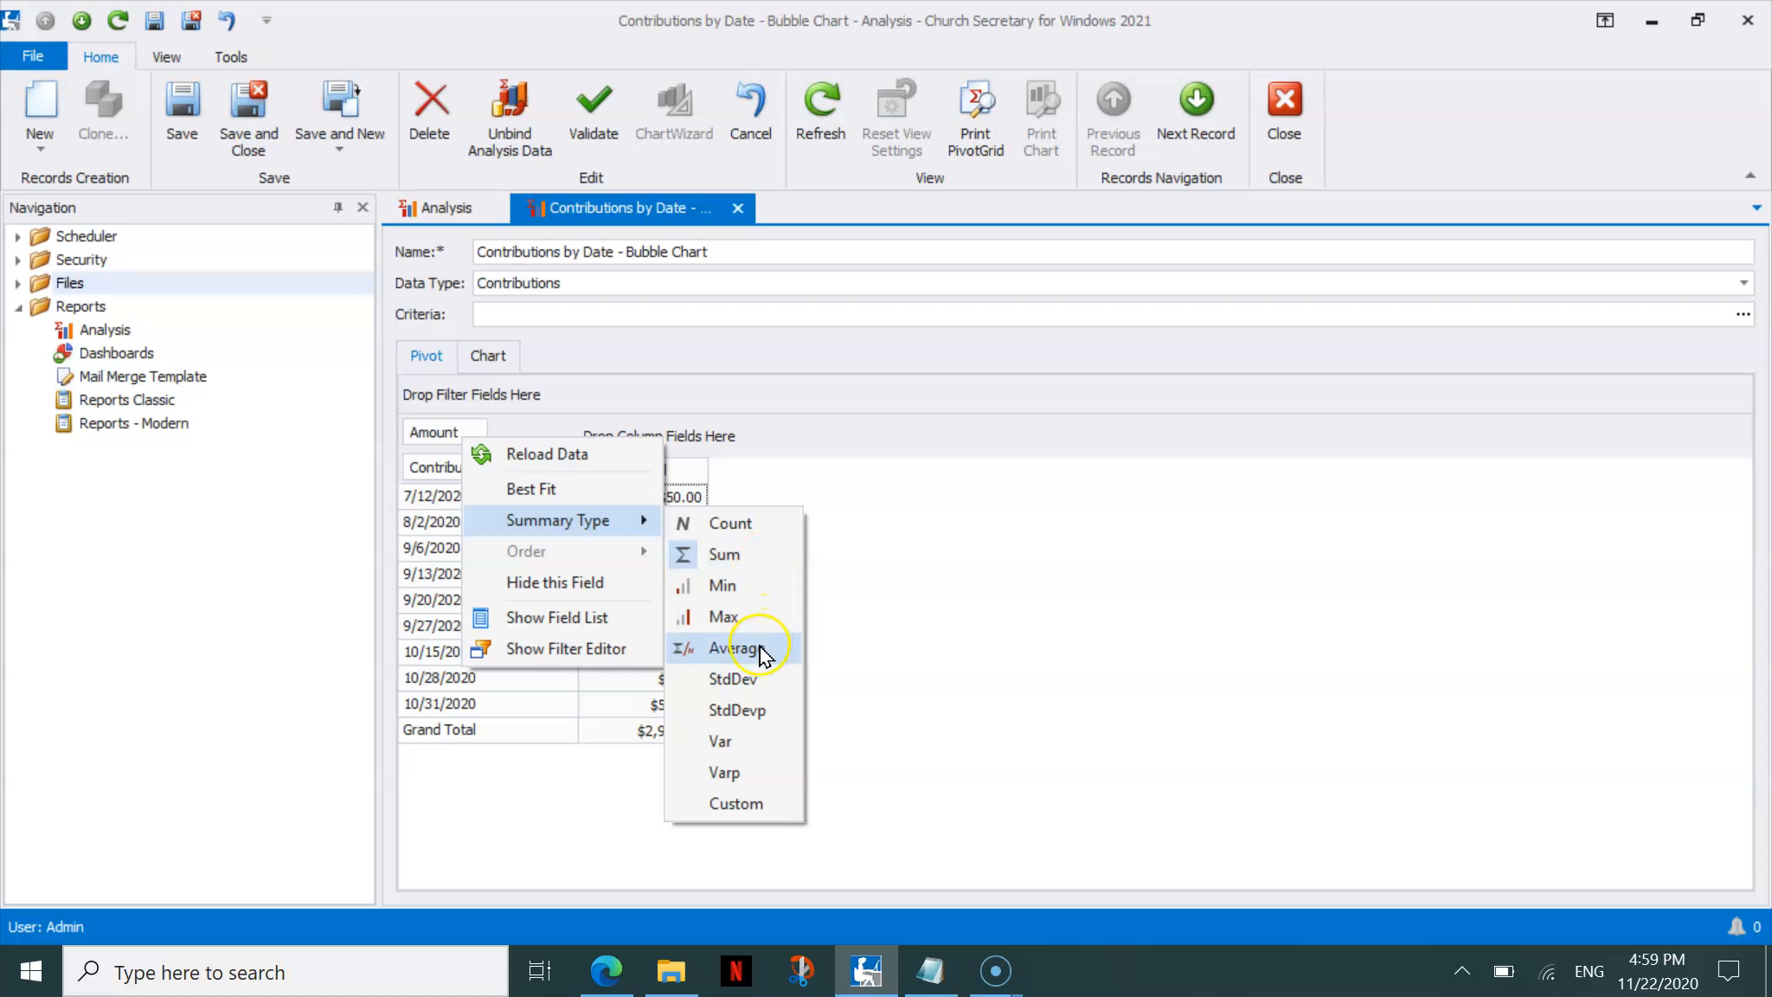
left_click(945, 578)
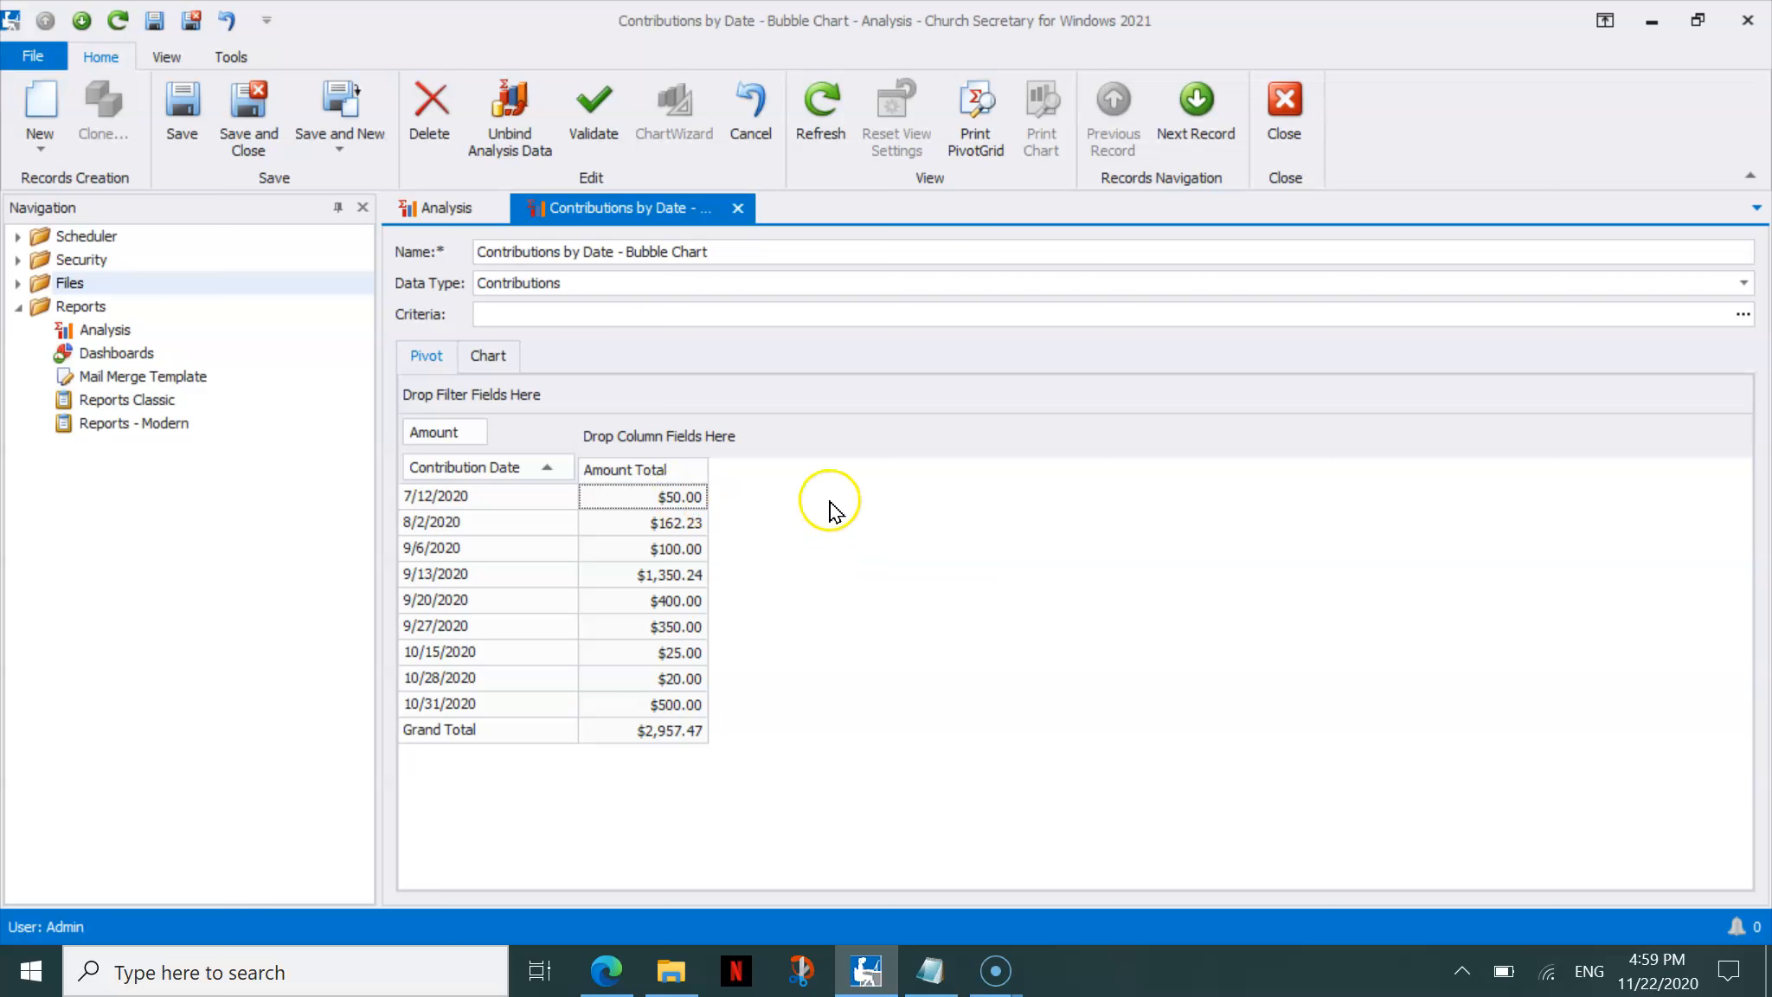
Review the print preview of the pivot grid without its filter fields, and close the preview
left_click(975, 117)
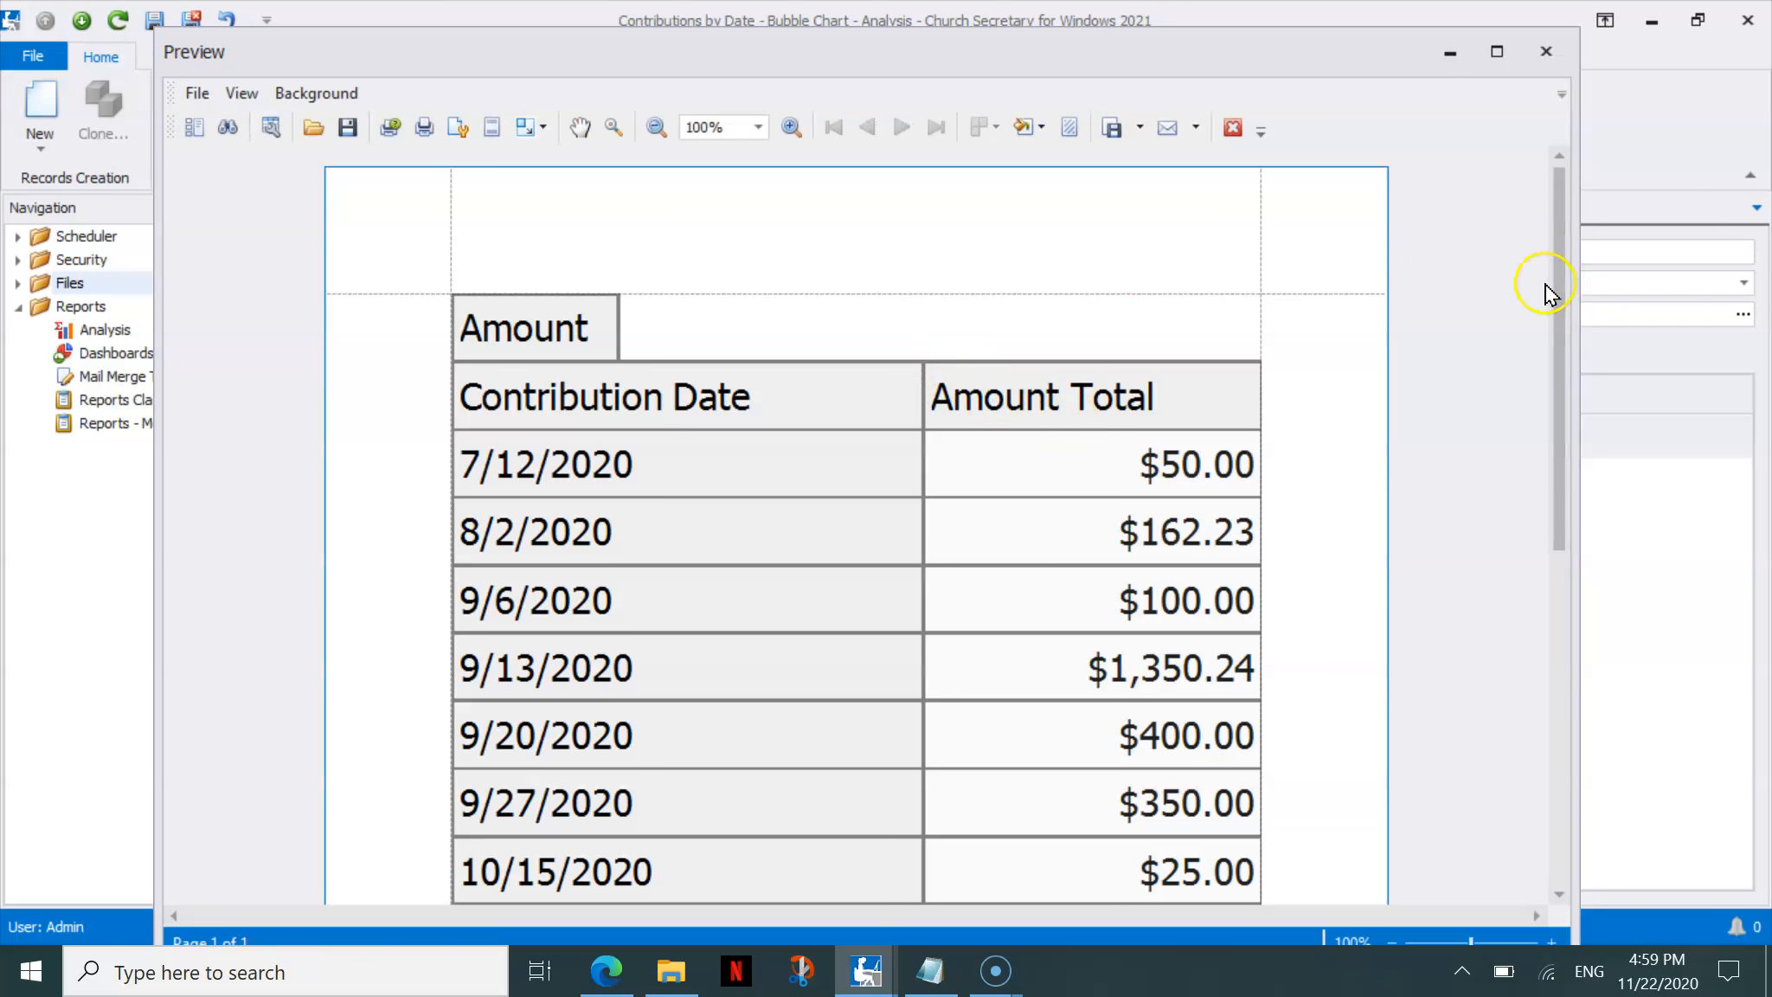
mouse_move(1555, 322)
left_mouse_down()
mouse_move(1569, 407)
mouse_move(1540, 346)
left_mouse_up()
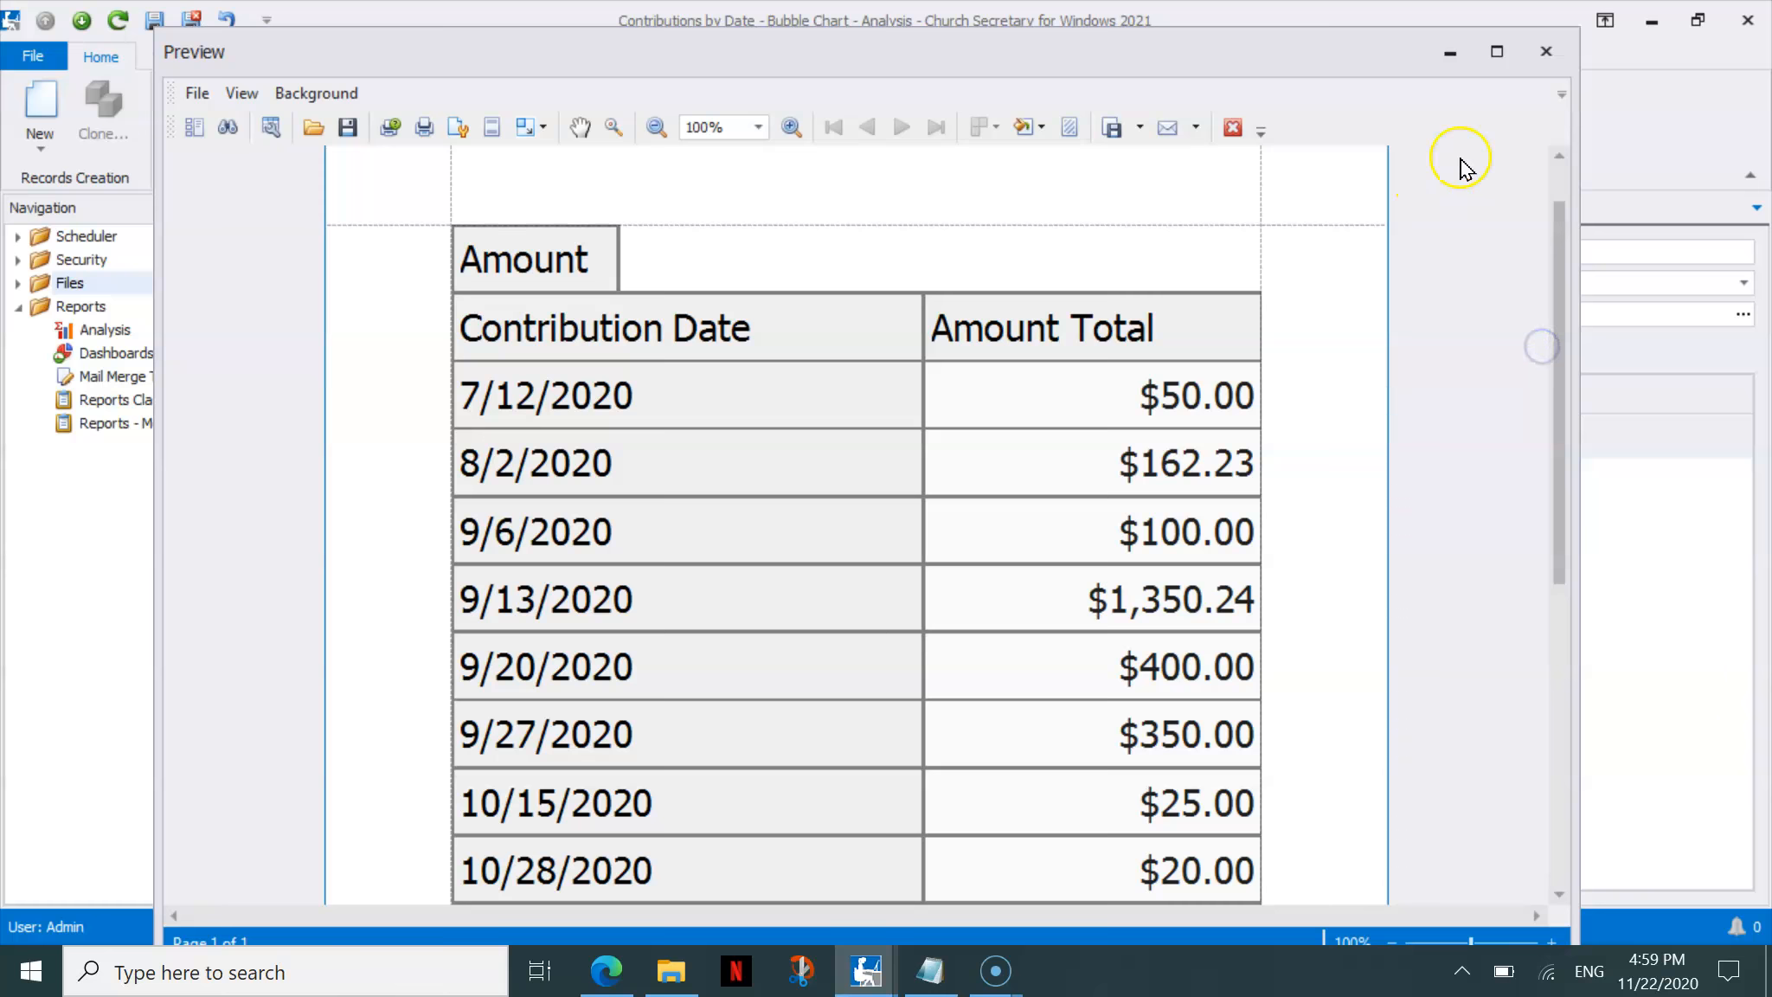
left_click(1545, 54)
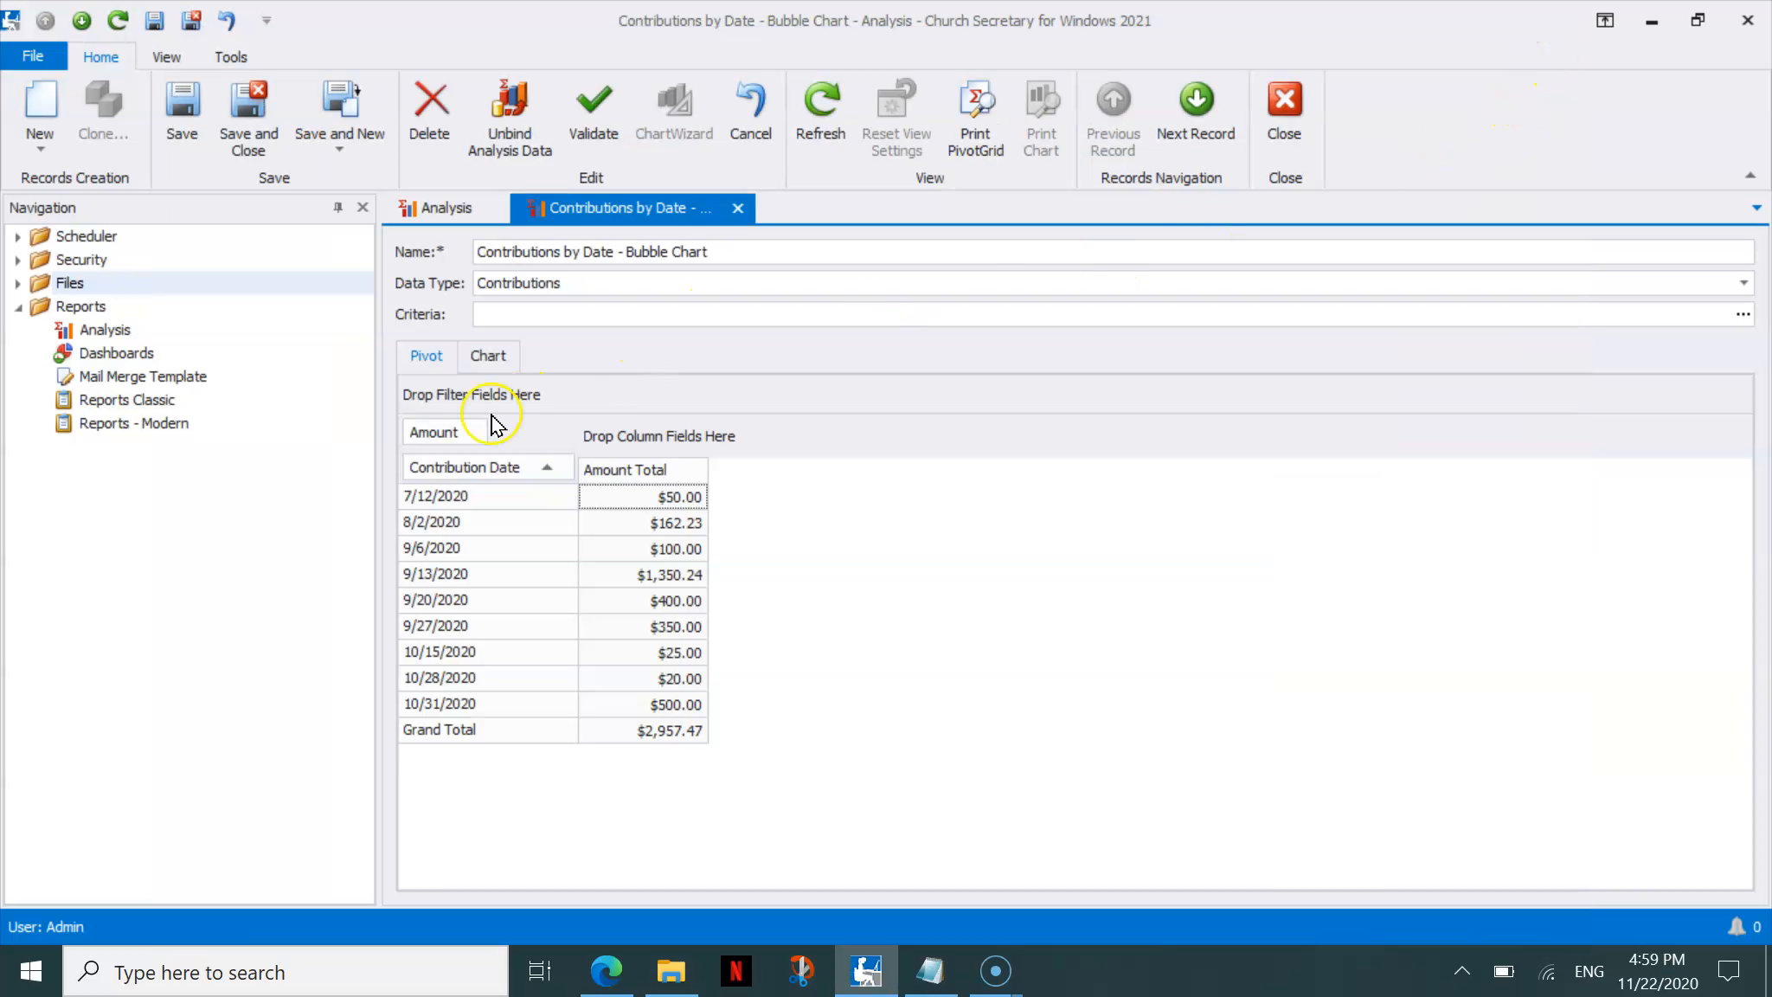
Hide the Amount field from the pivot's data area
right_click(454, 437)
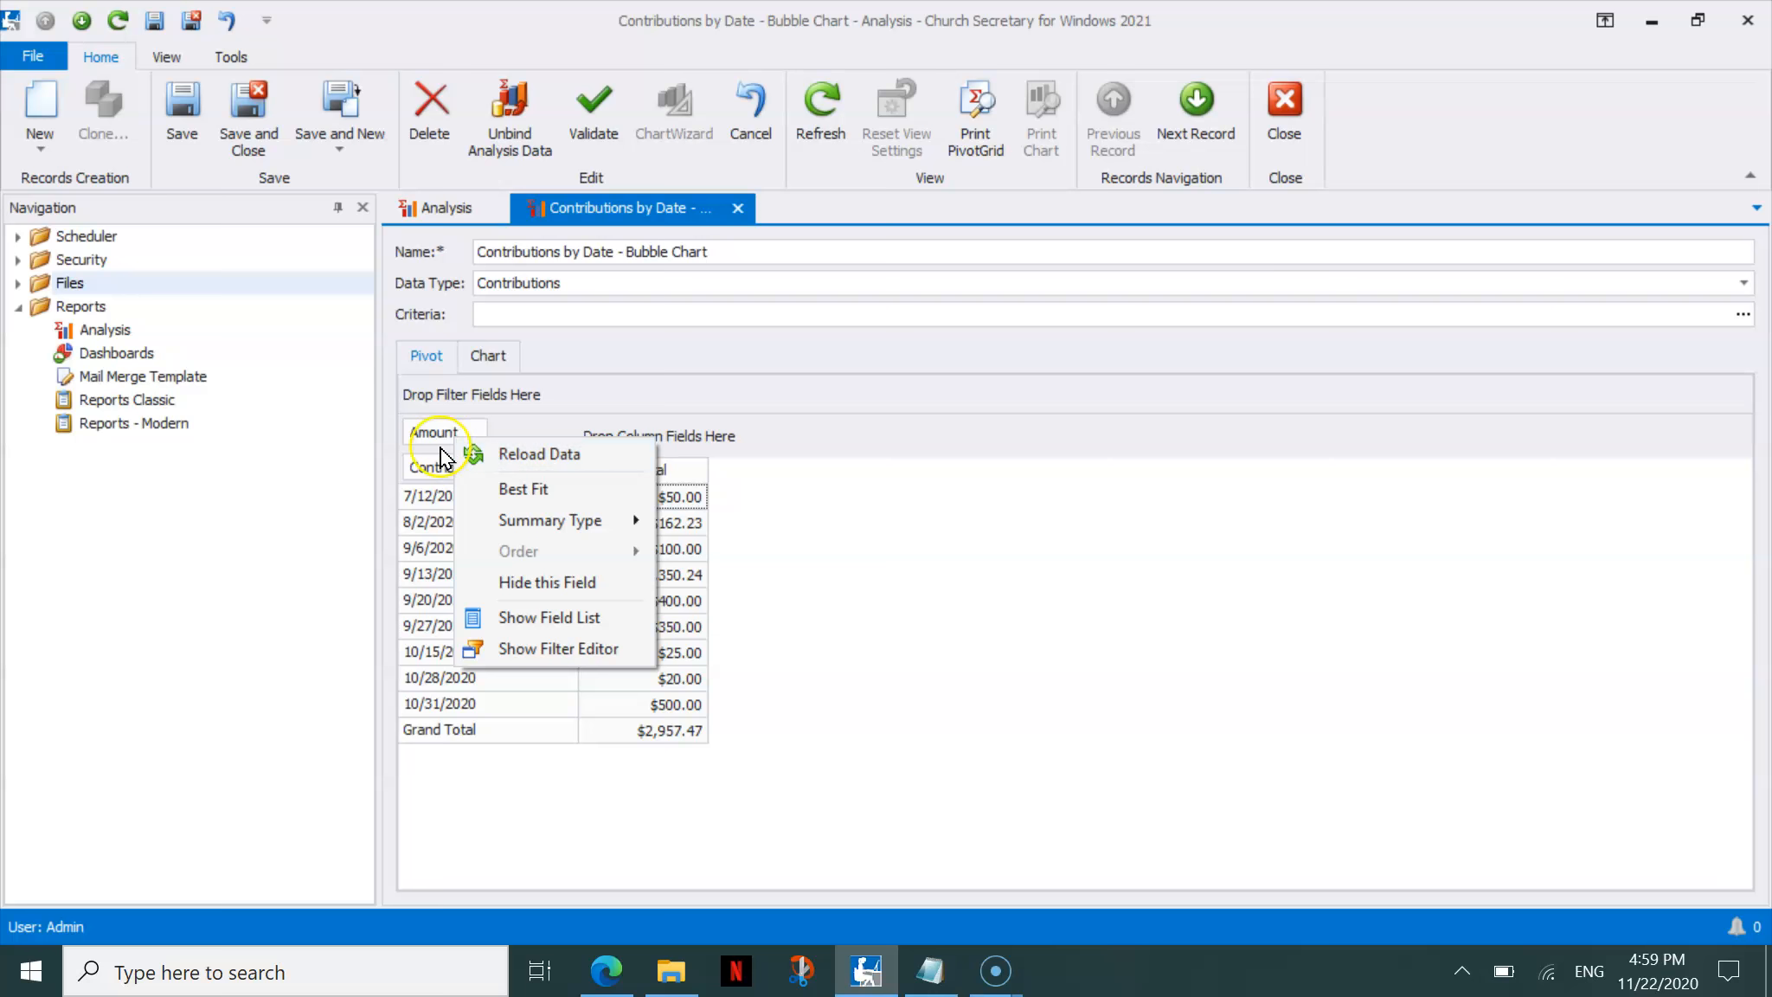
right_click(433, 439)
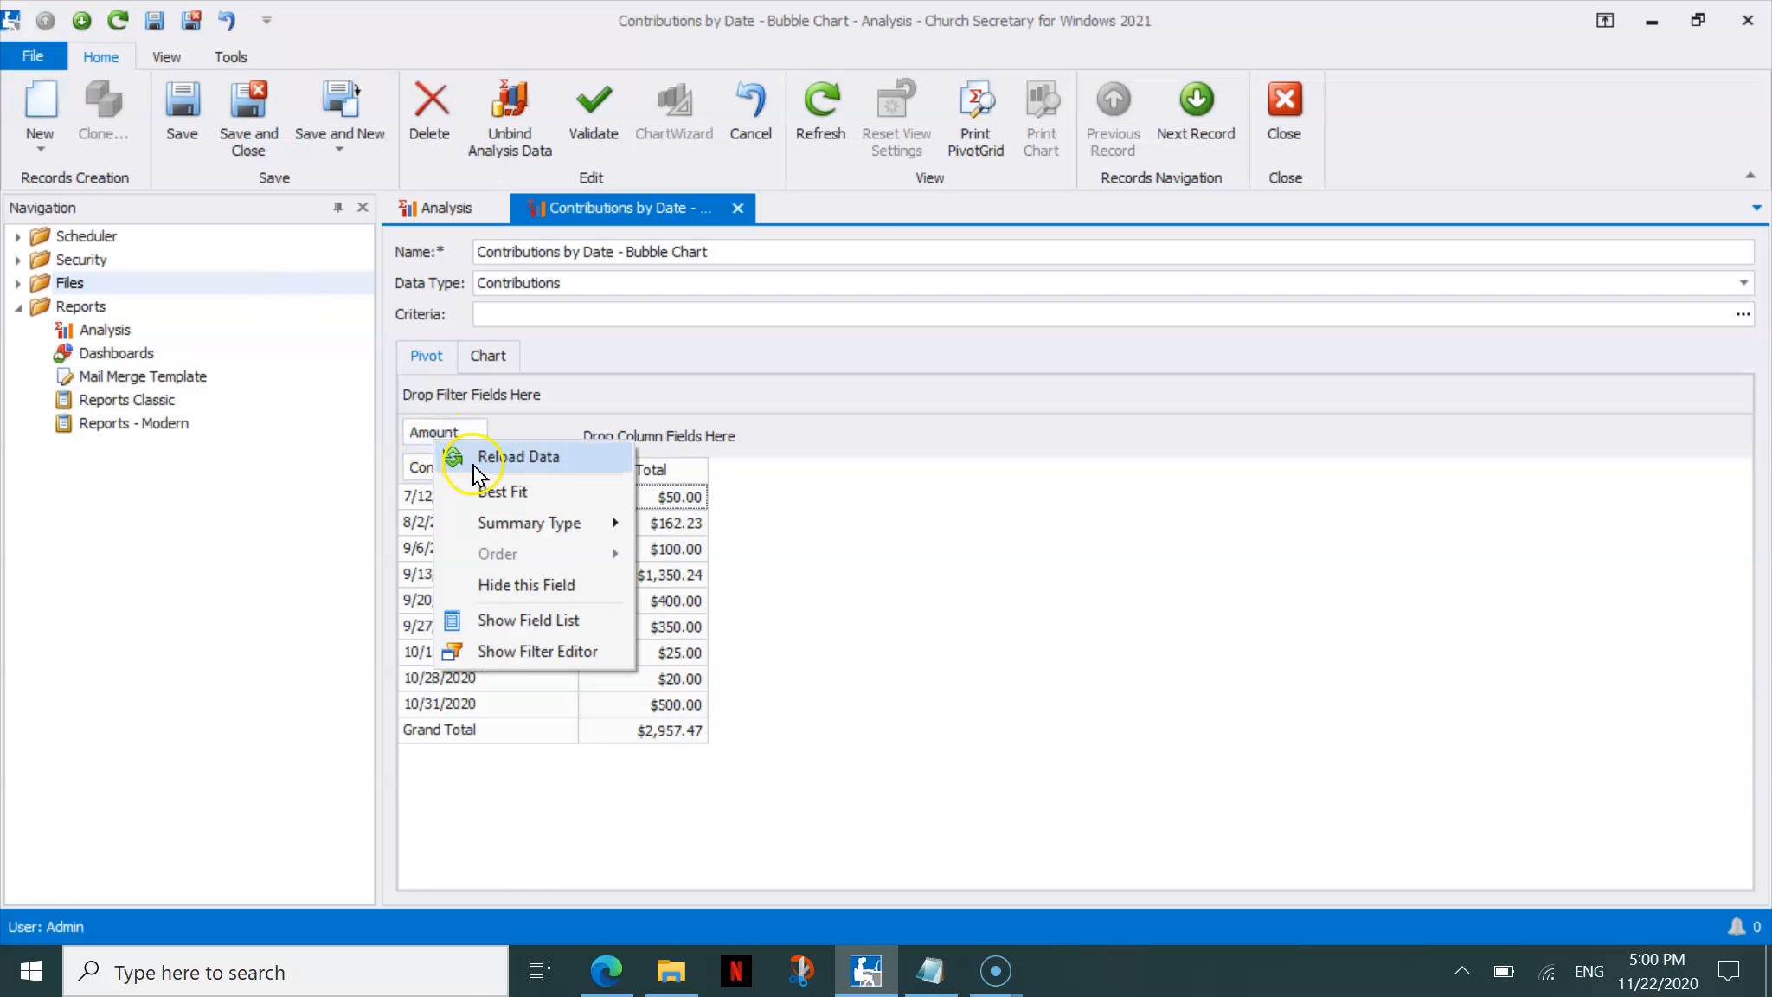
left_click(520, 585)
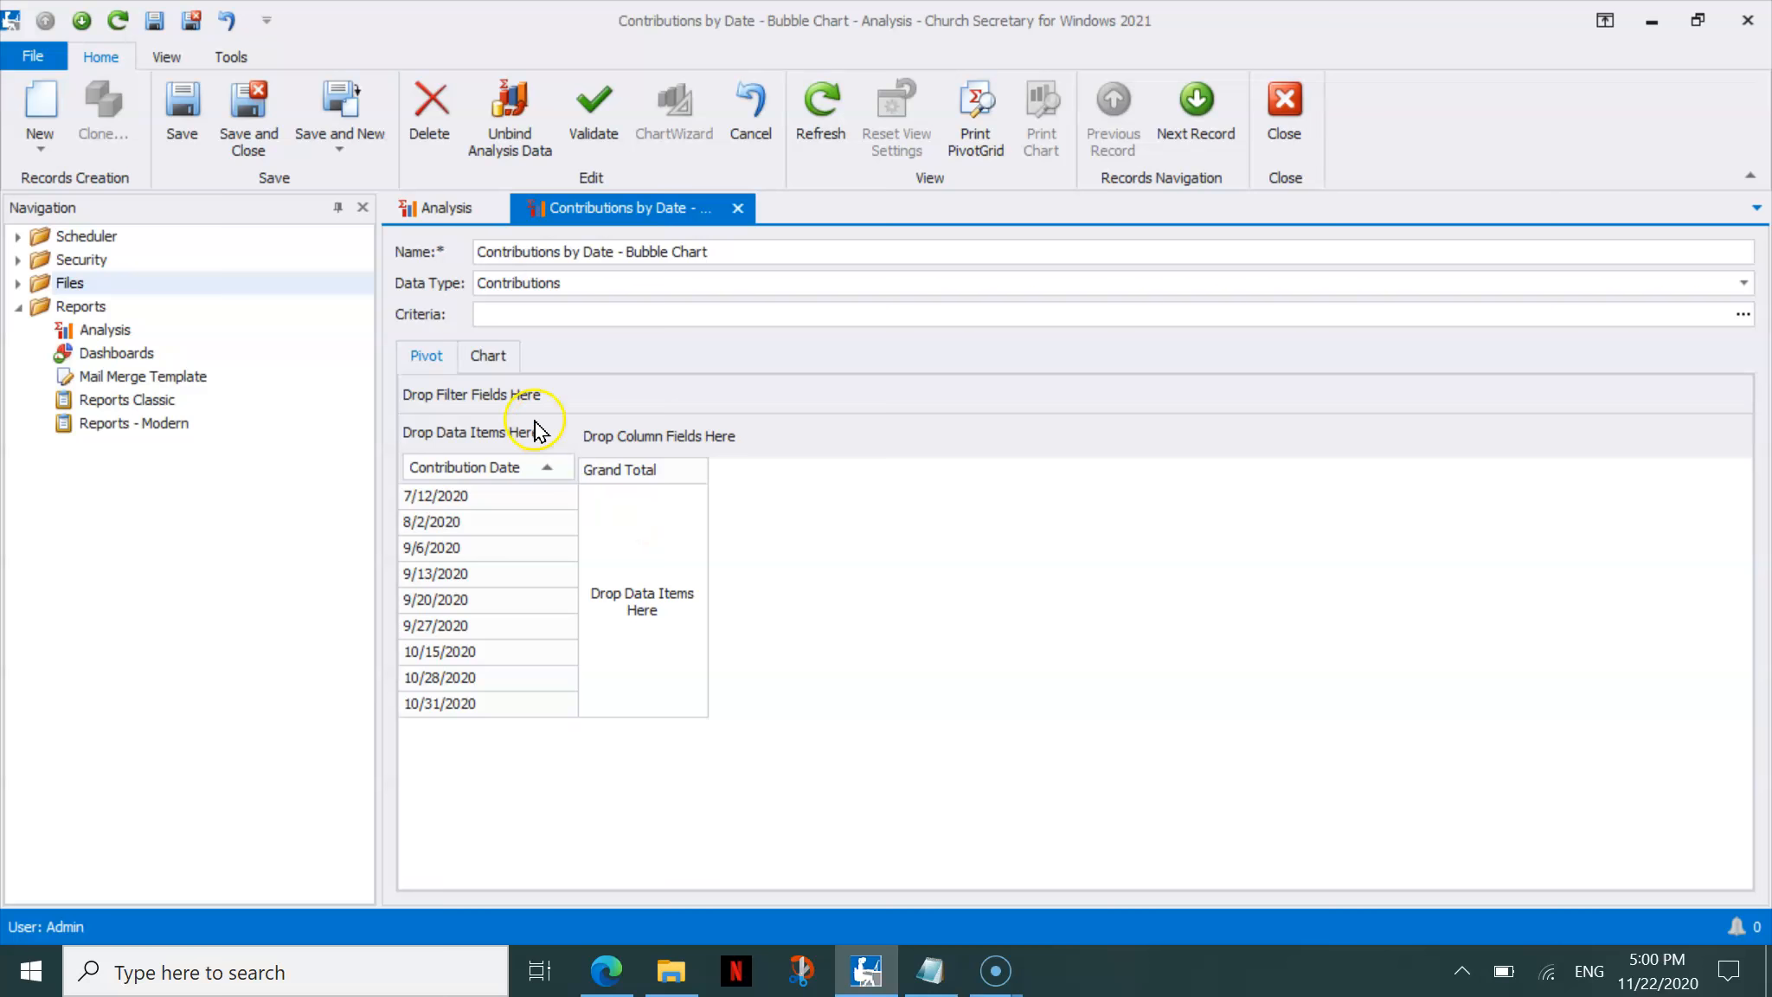
Add the Amount field from the field list back to the pivot's data area and close the field list
right_click(551, 395)
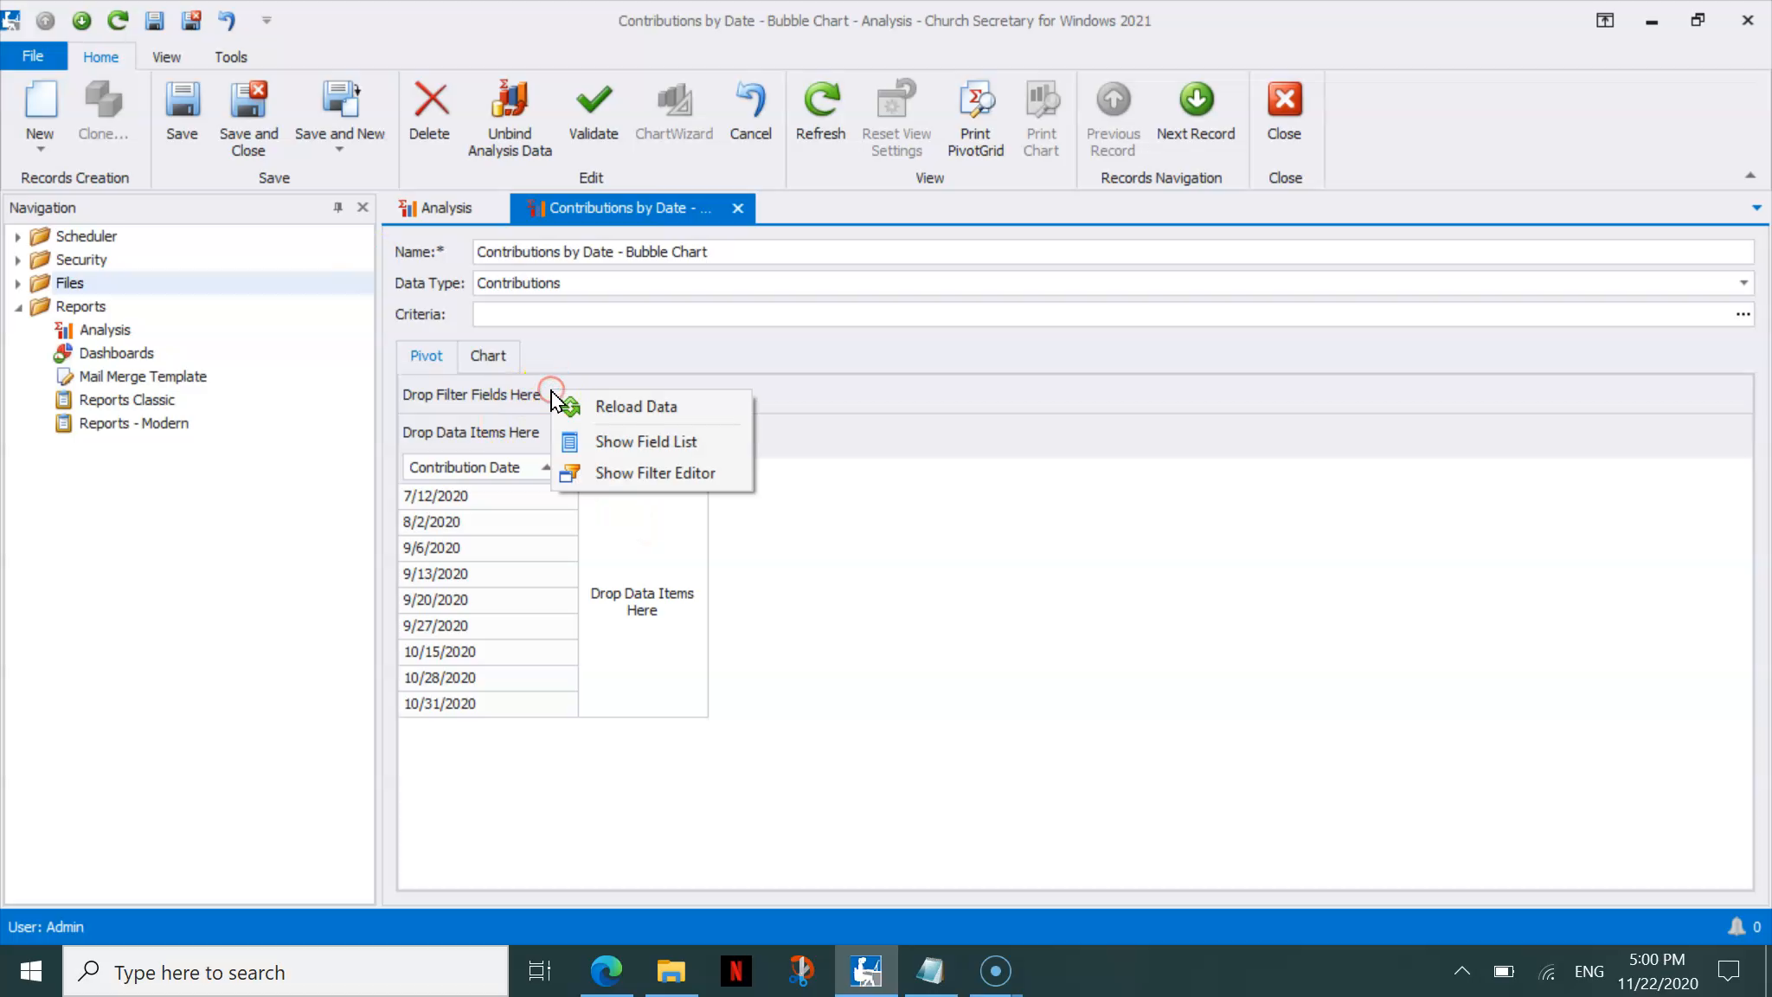
left_click(517, 432)
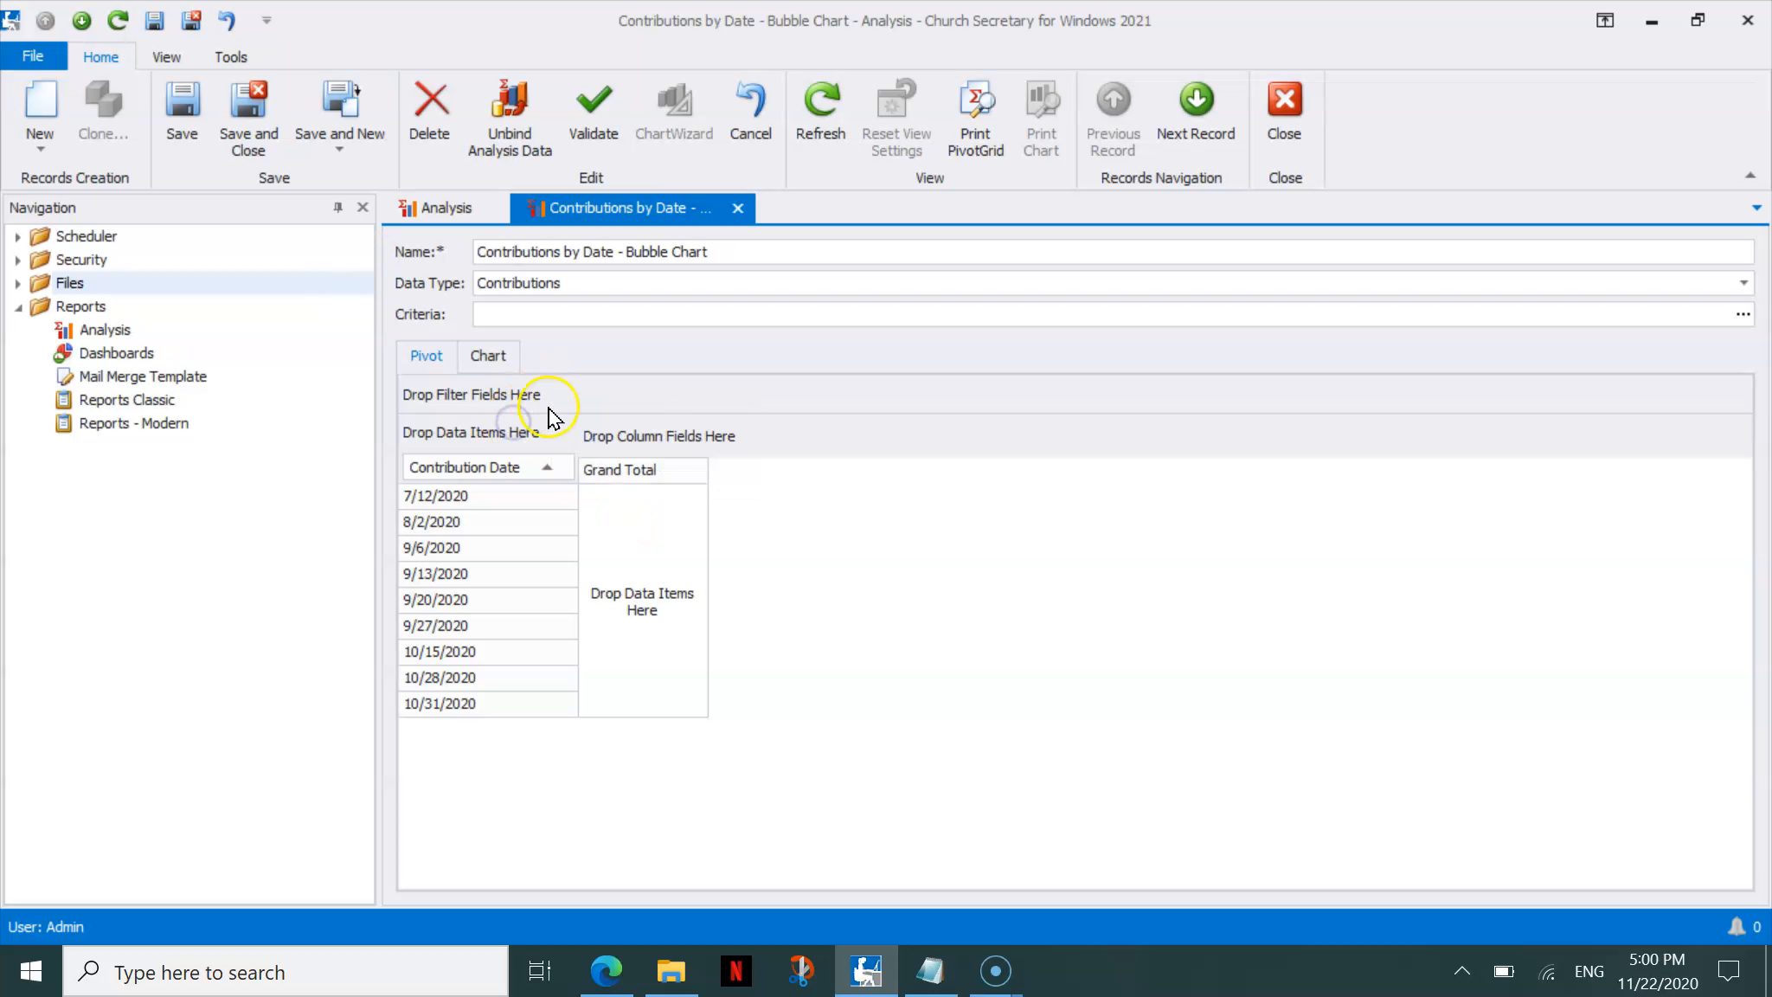
right_click(538, 443)
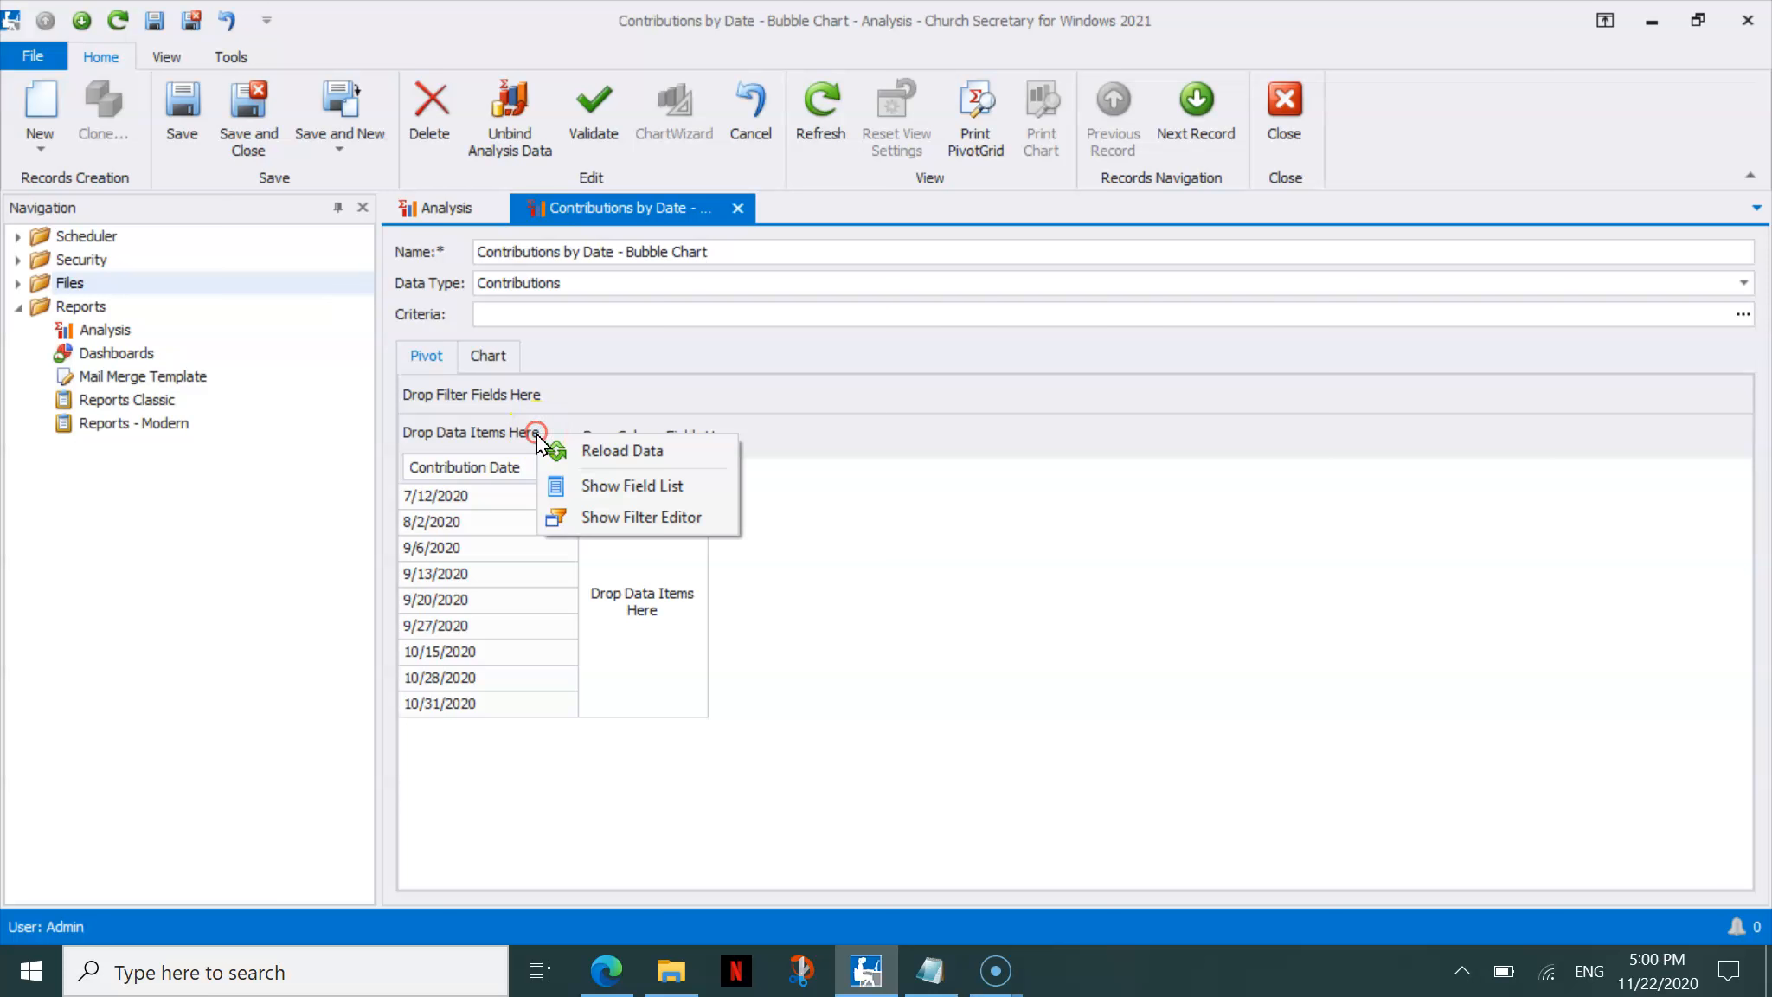
left_click(590, 488)
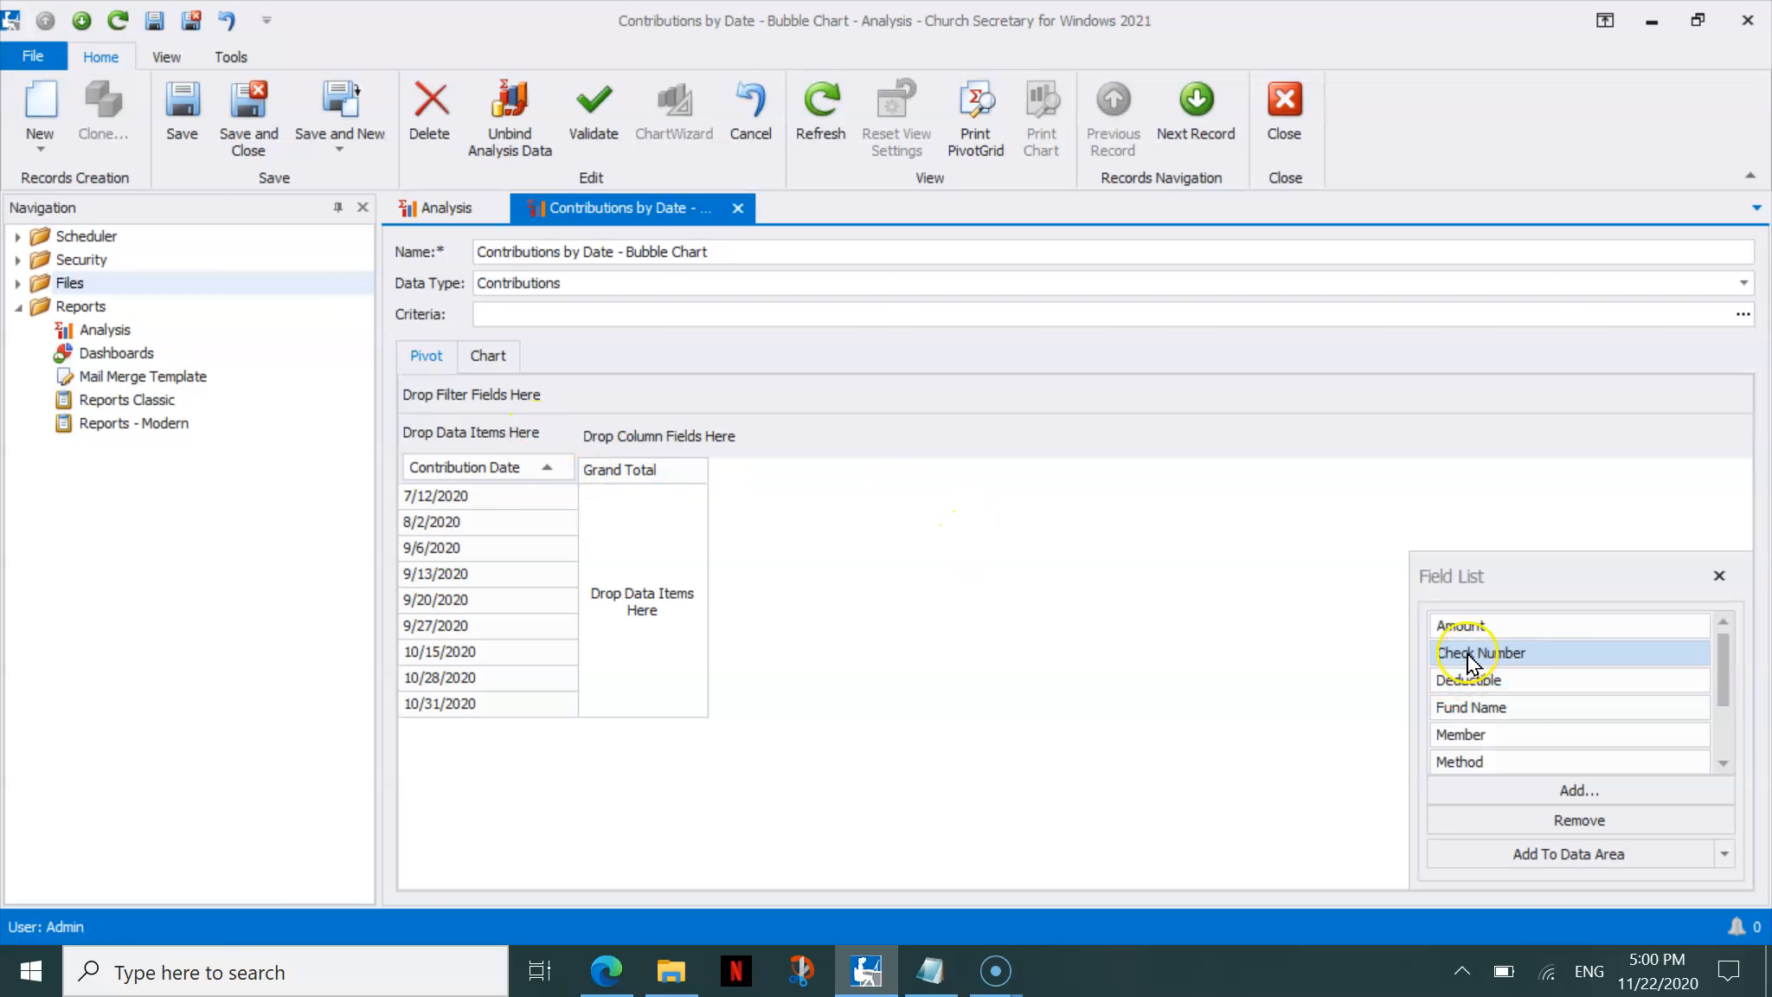
left_click_drag(1475, 640, 671, 567)
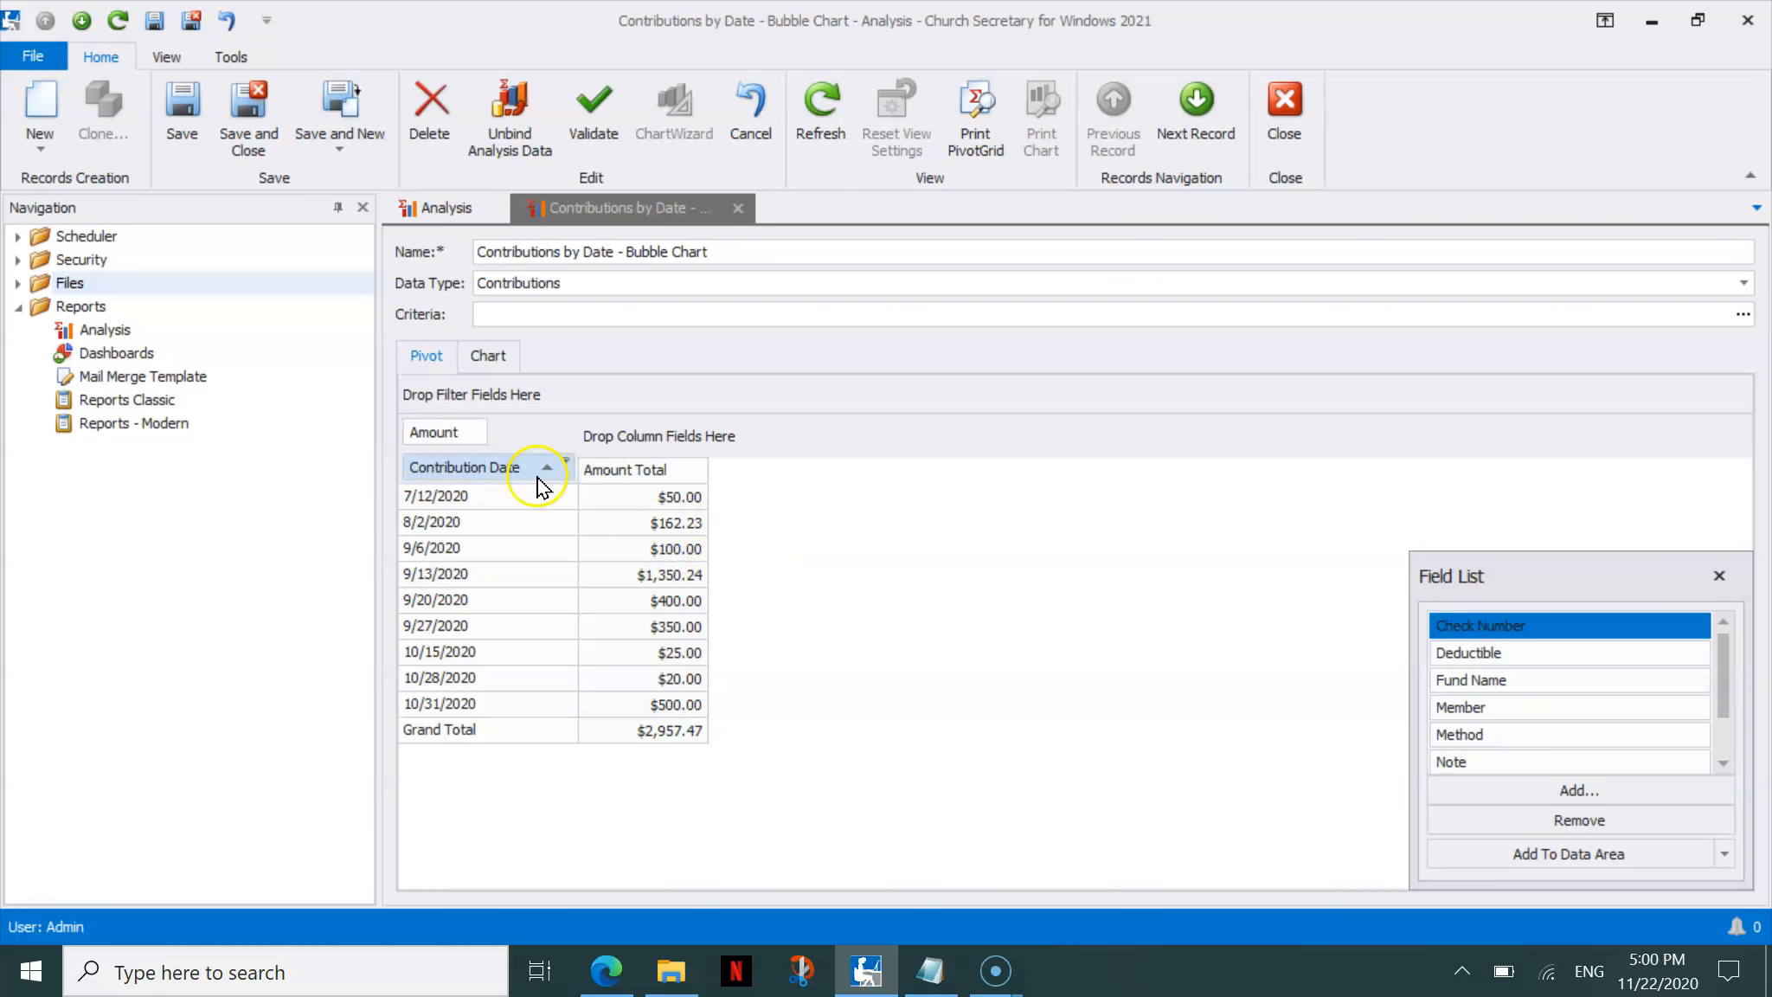
left_click(1718, 576)
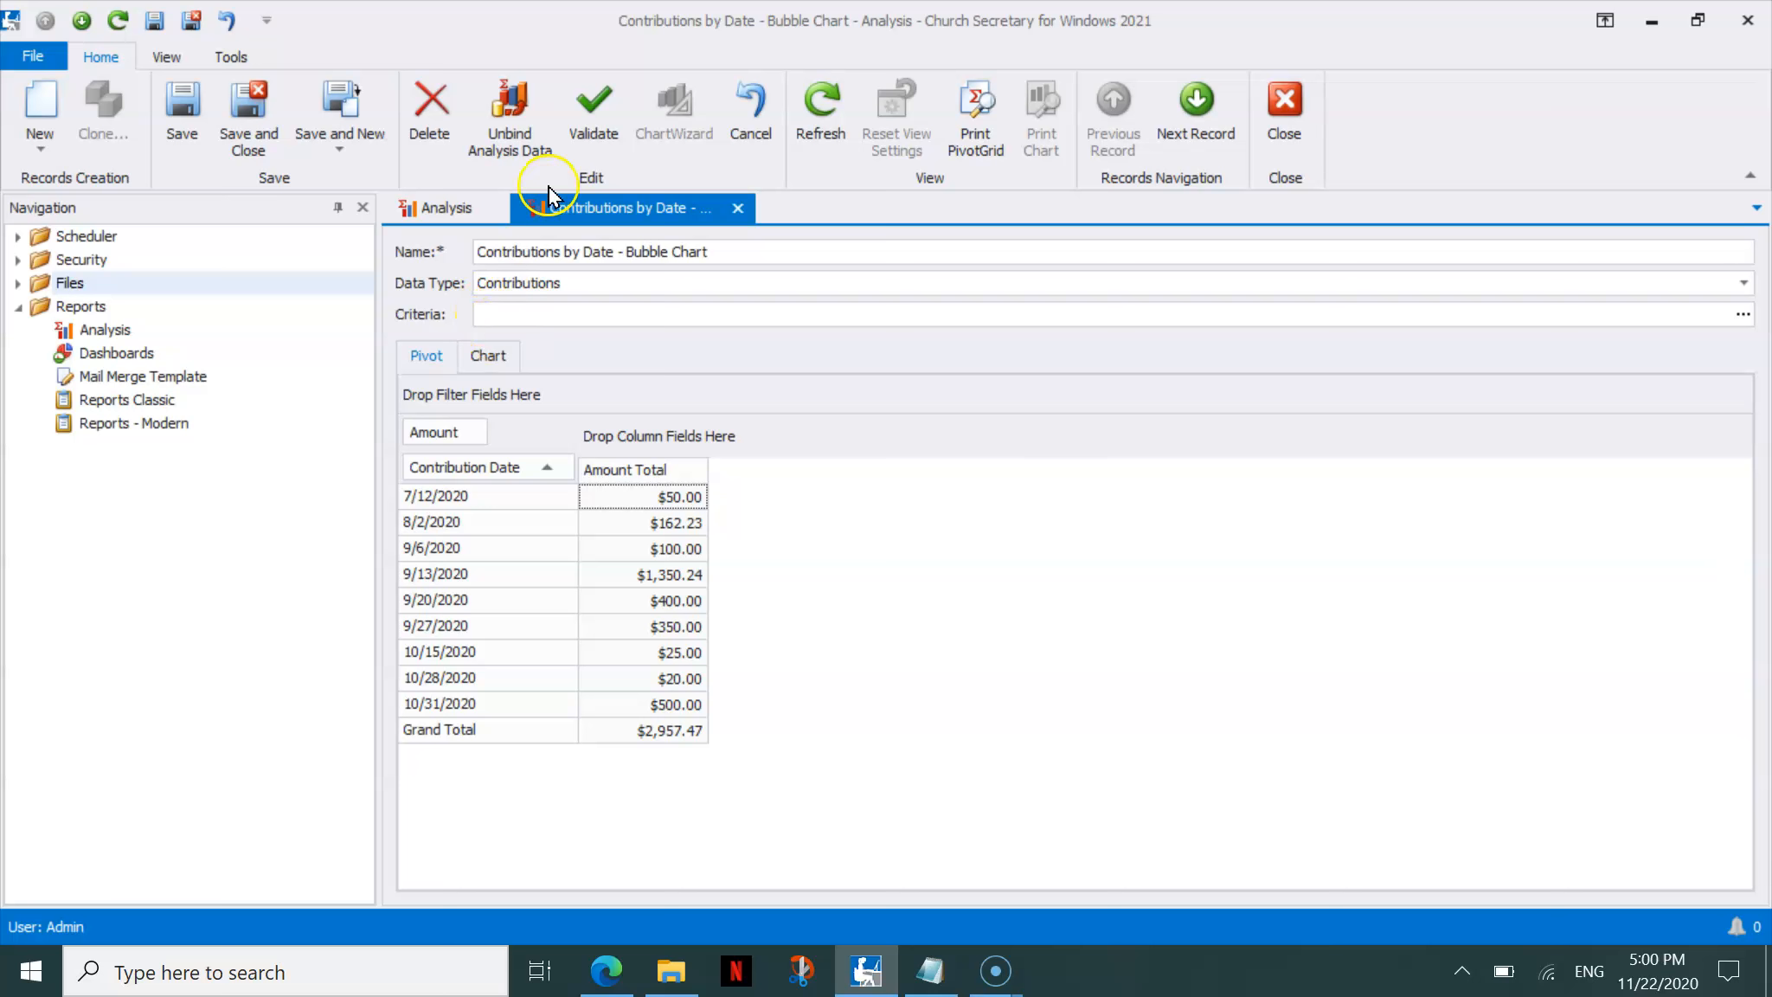
Review the print preview of the pivot grid with the Amount field, close it, and compare the pivot with its chart
left_click(975, 105)
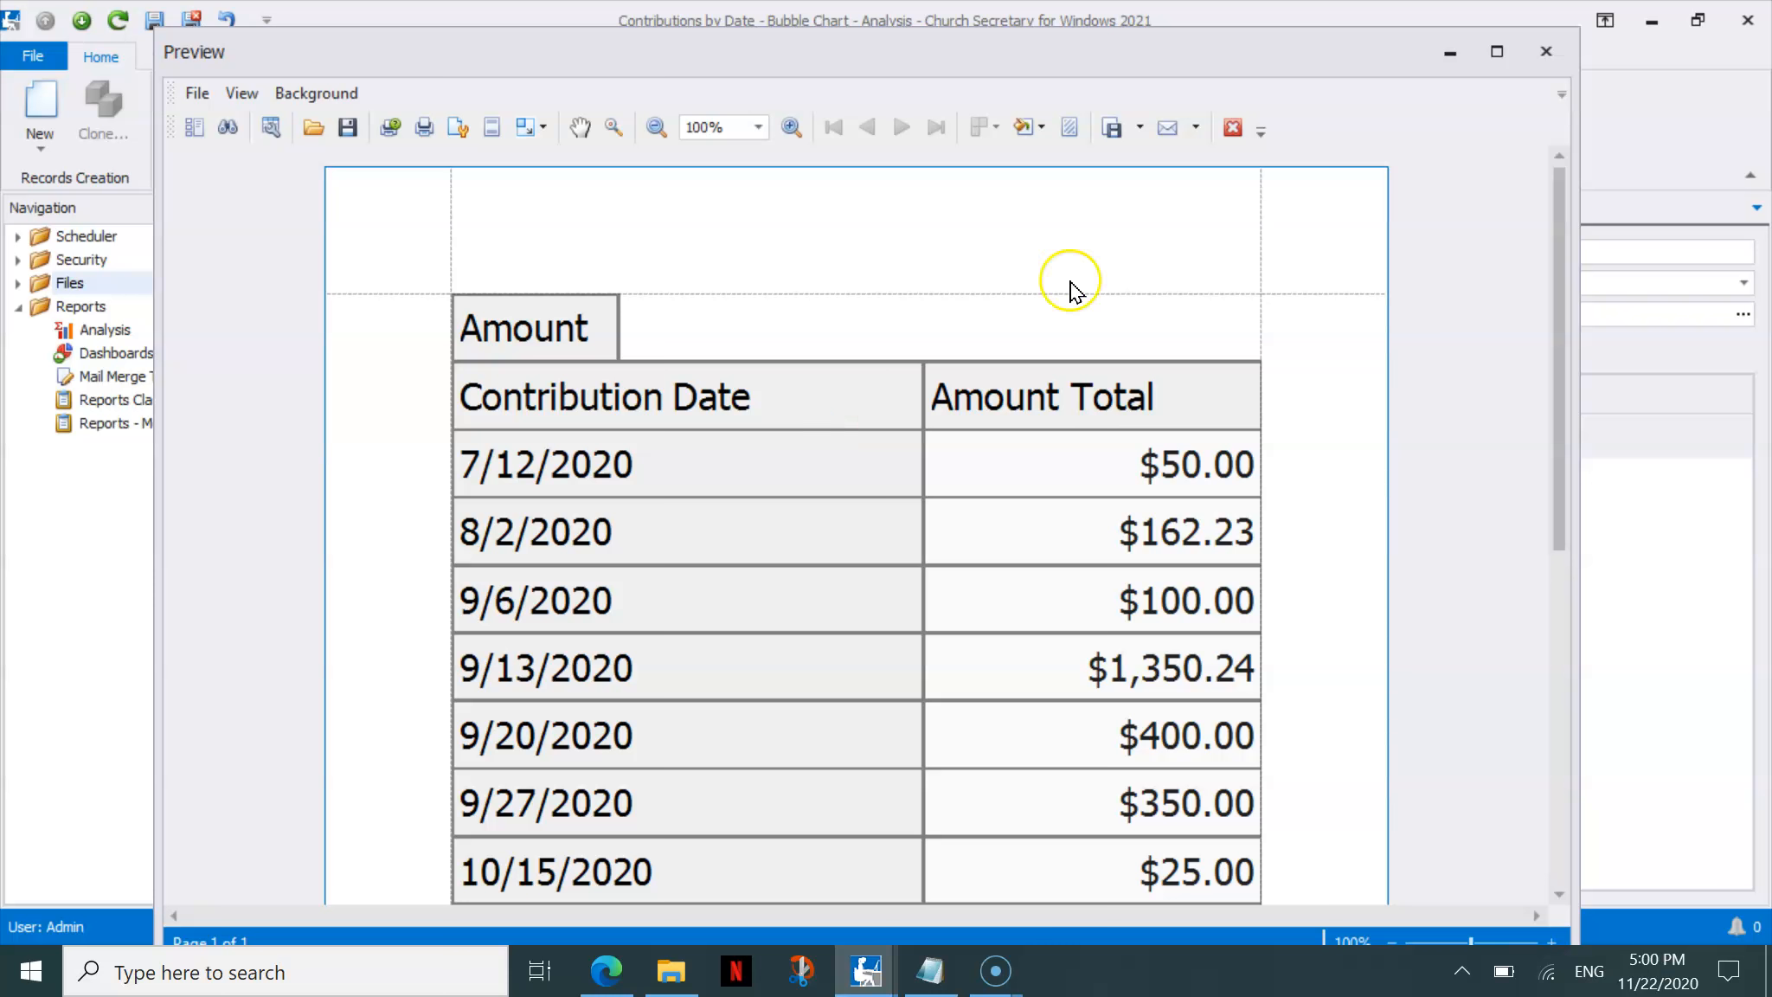
left_click(1233, 128)
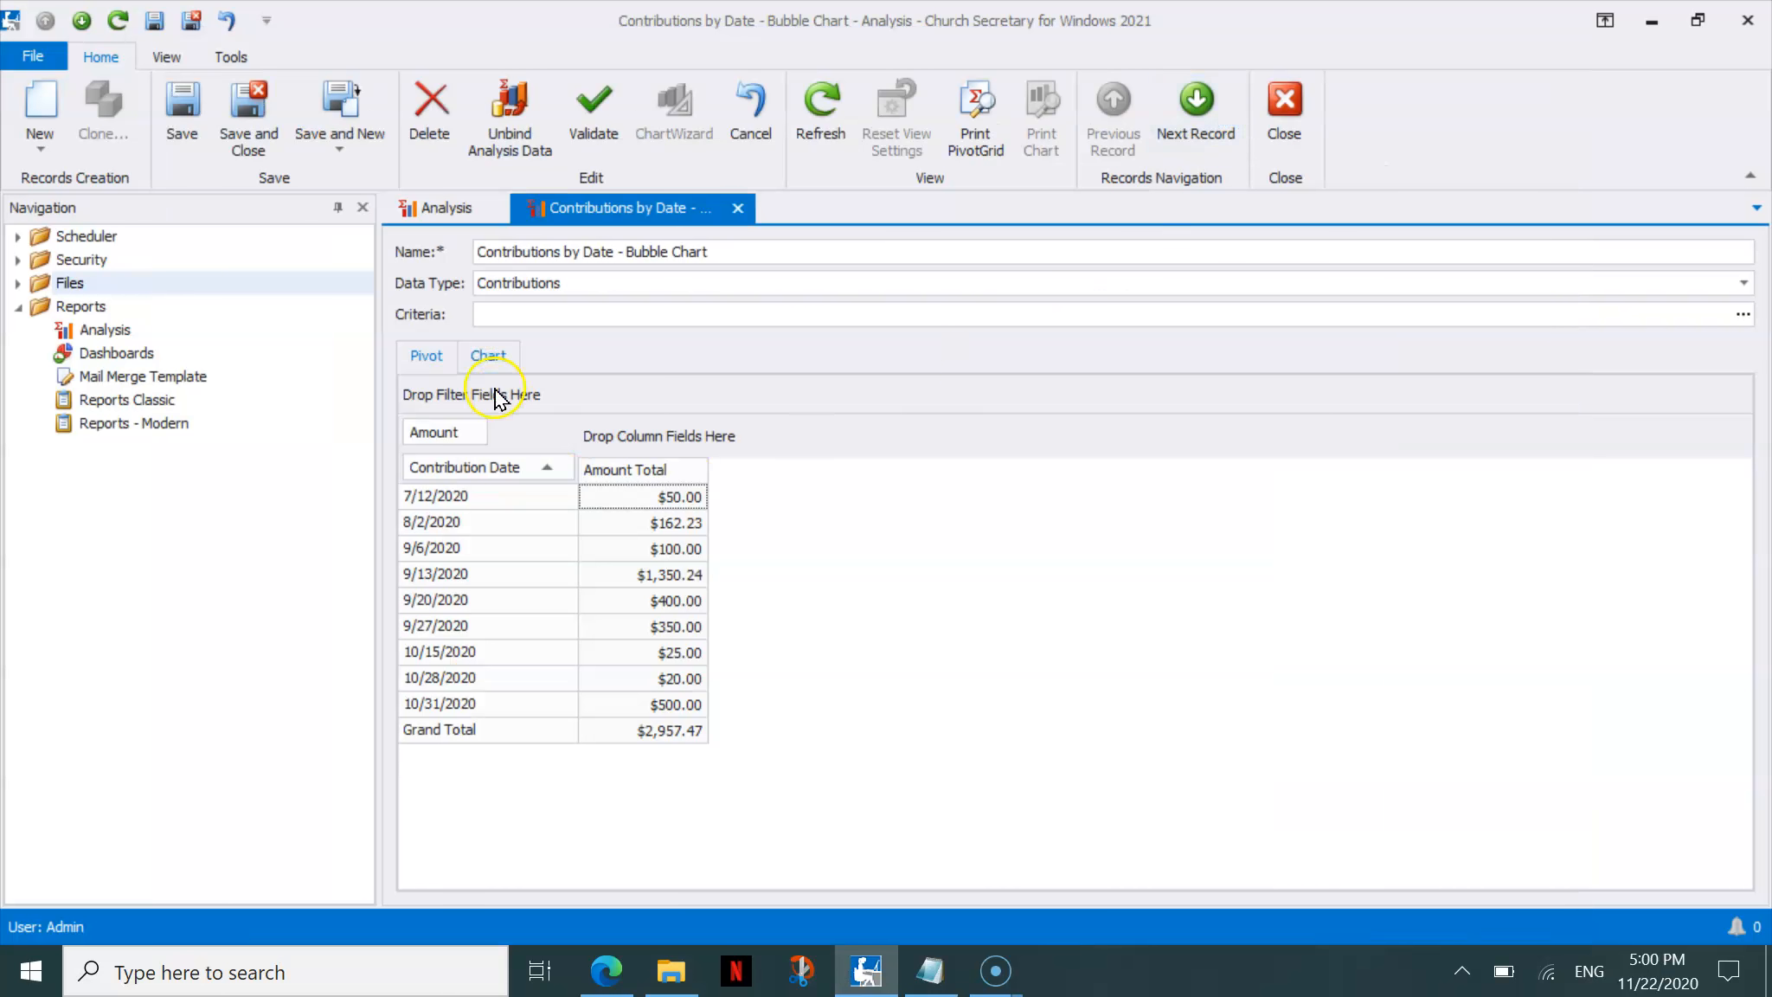
left_click(490, 357)
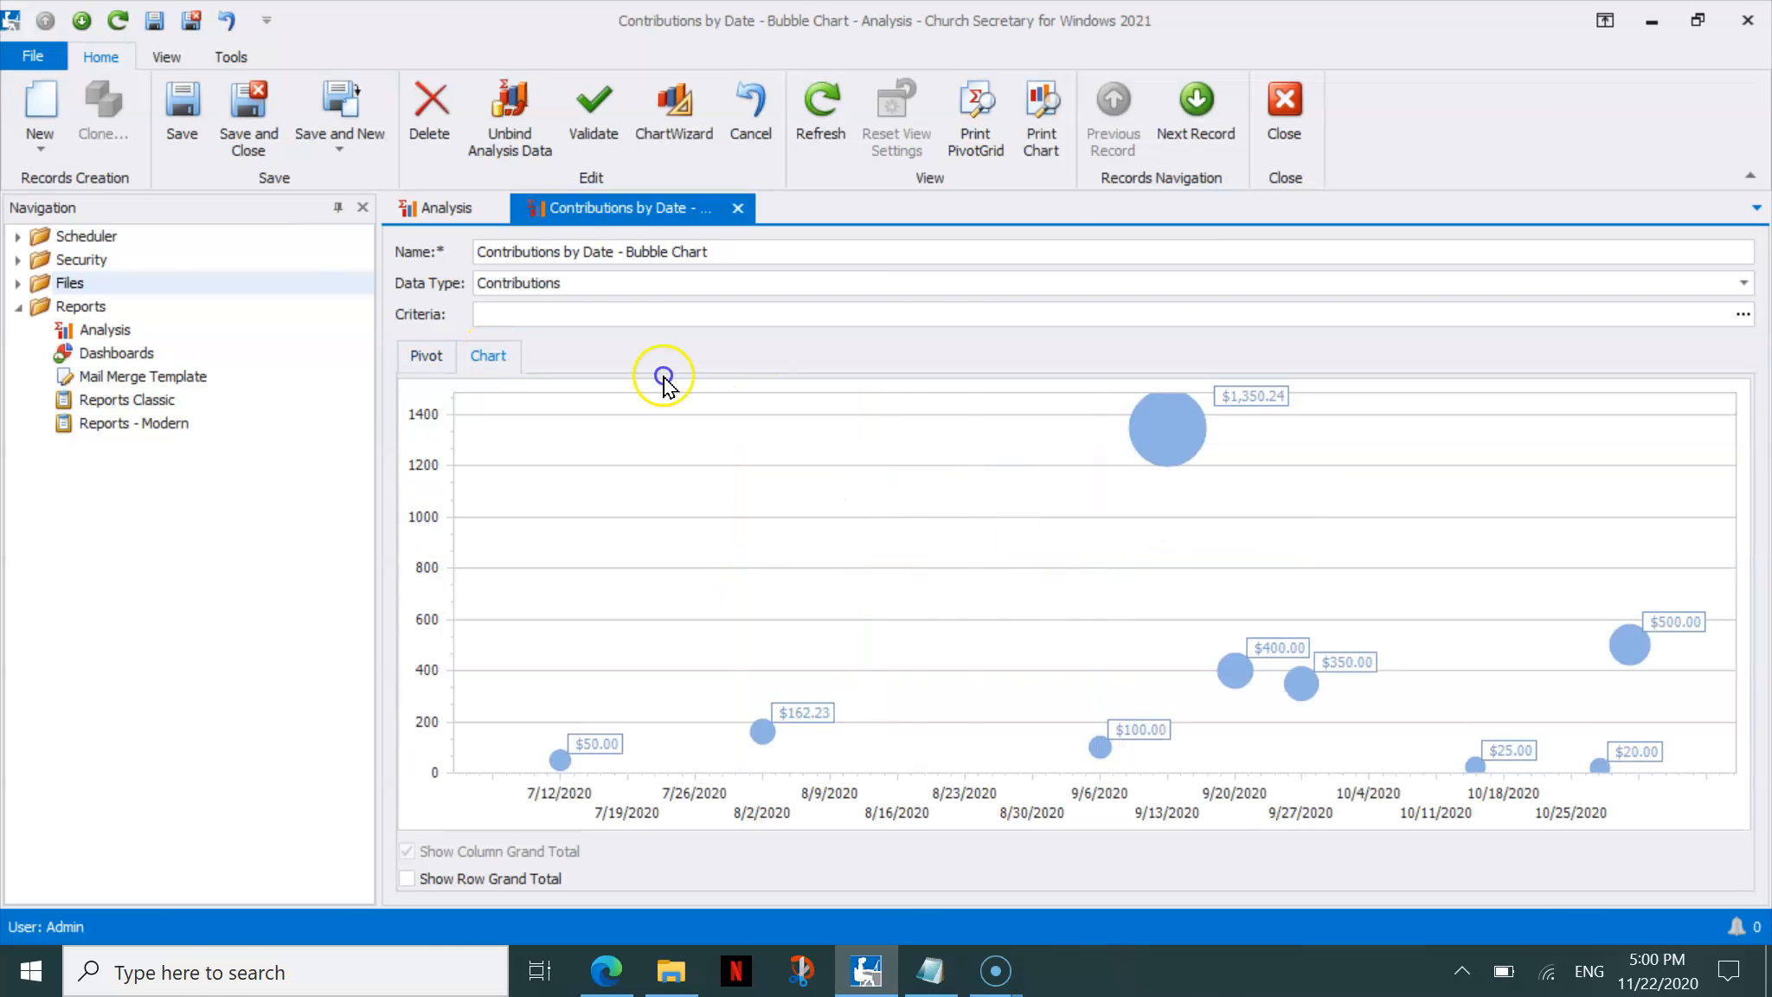
left_click(421, 350)
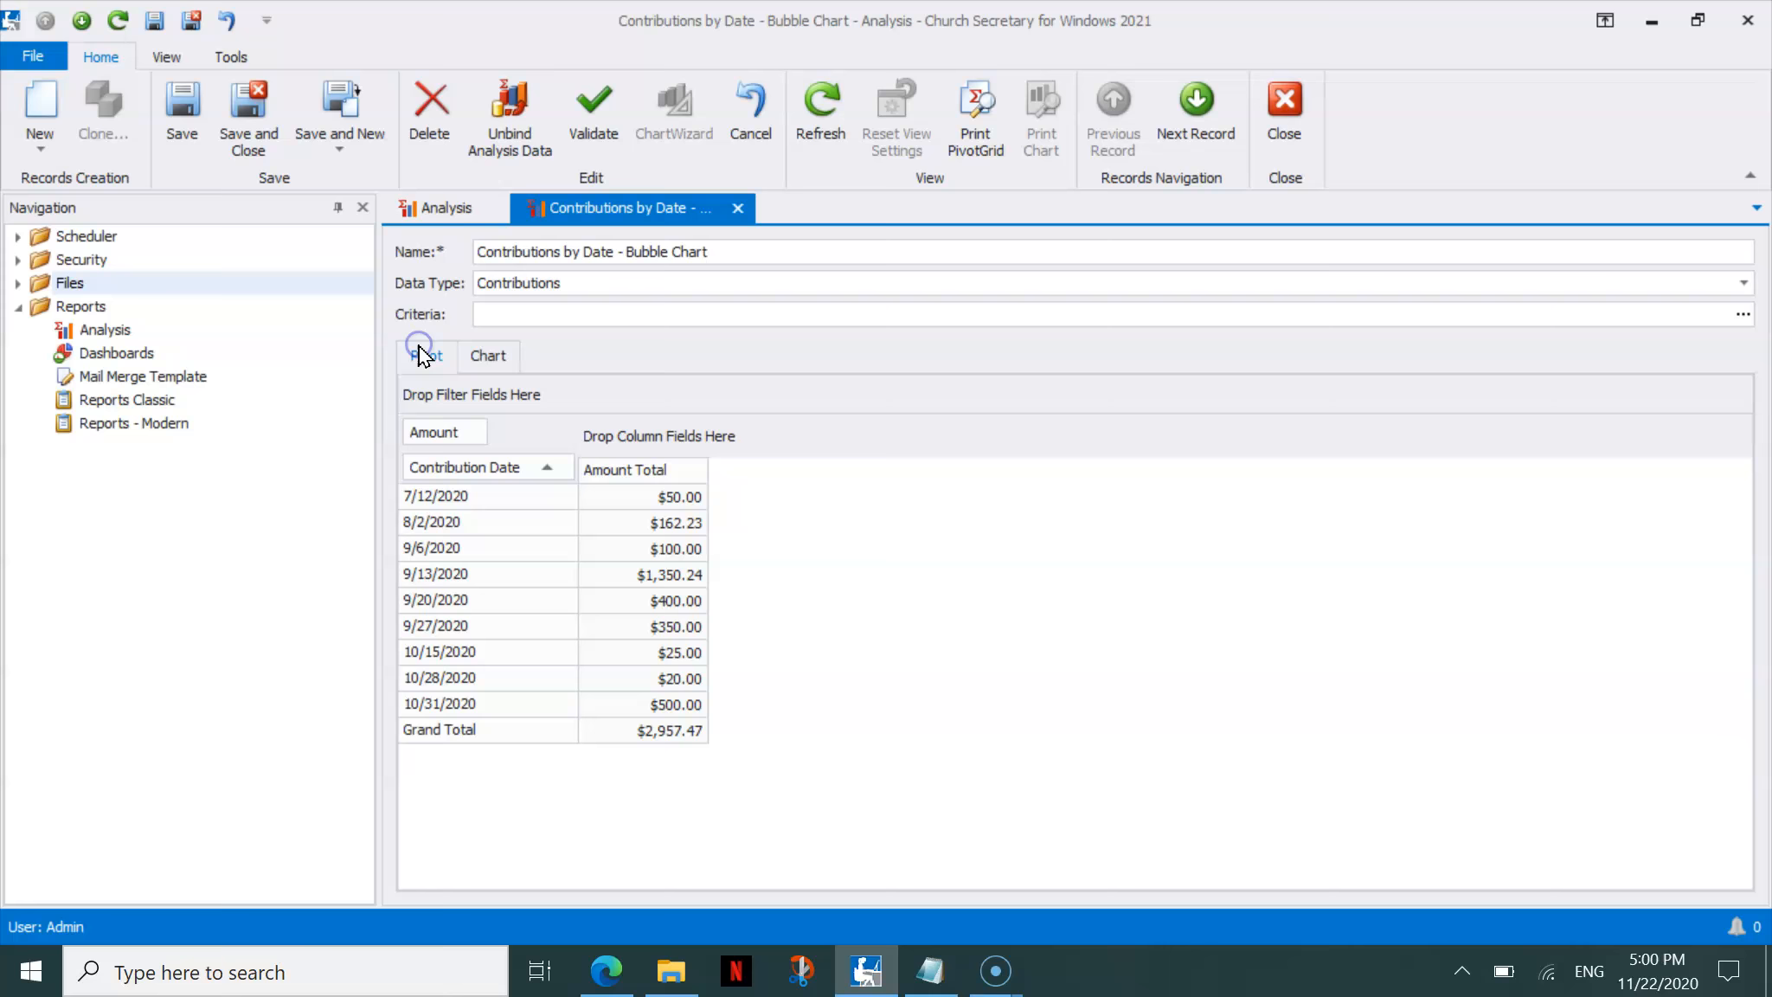
left_click(488, 356)
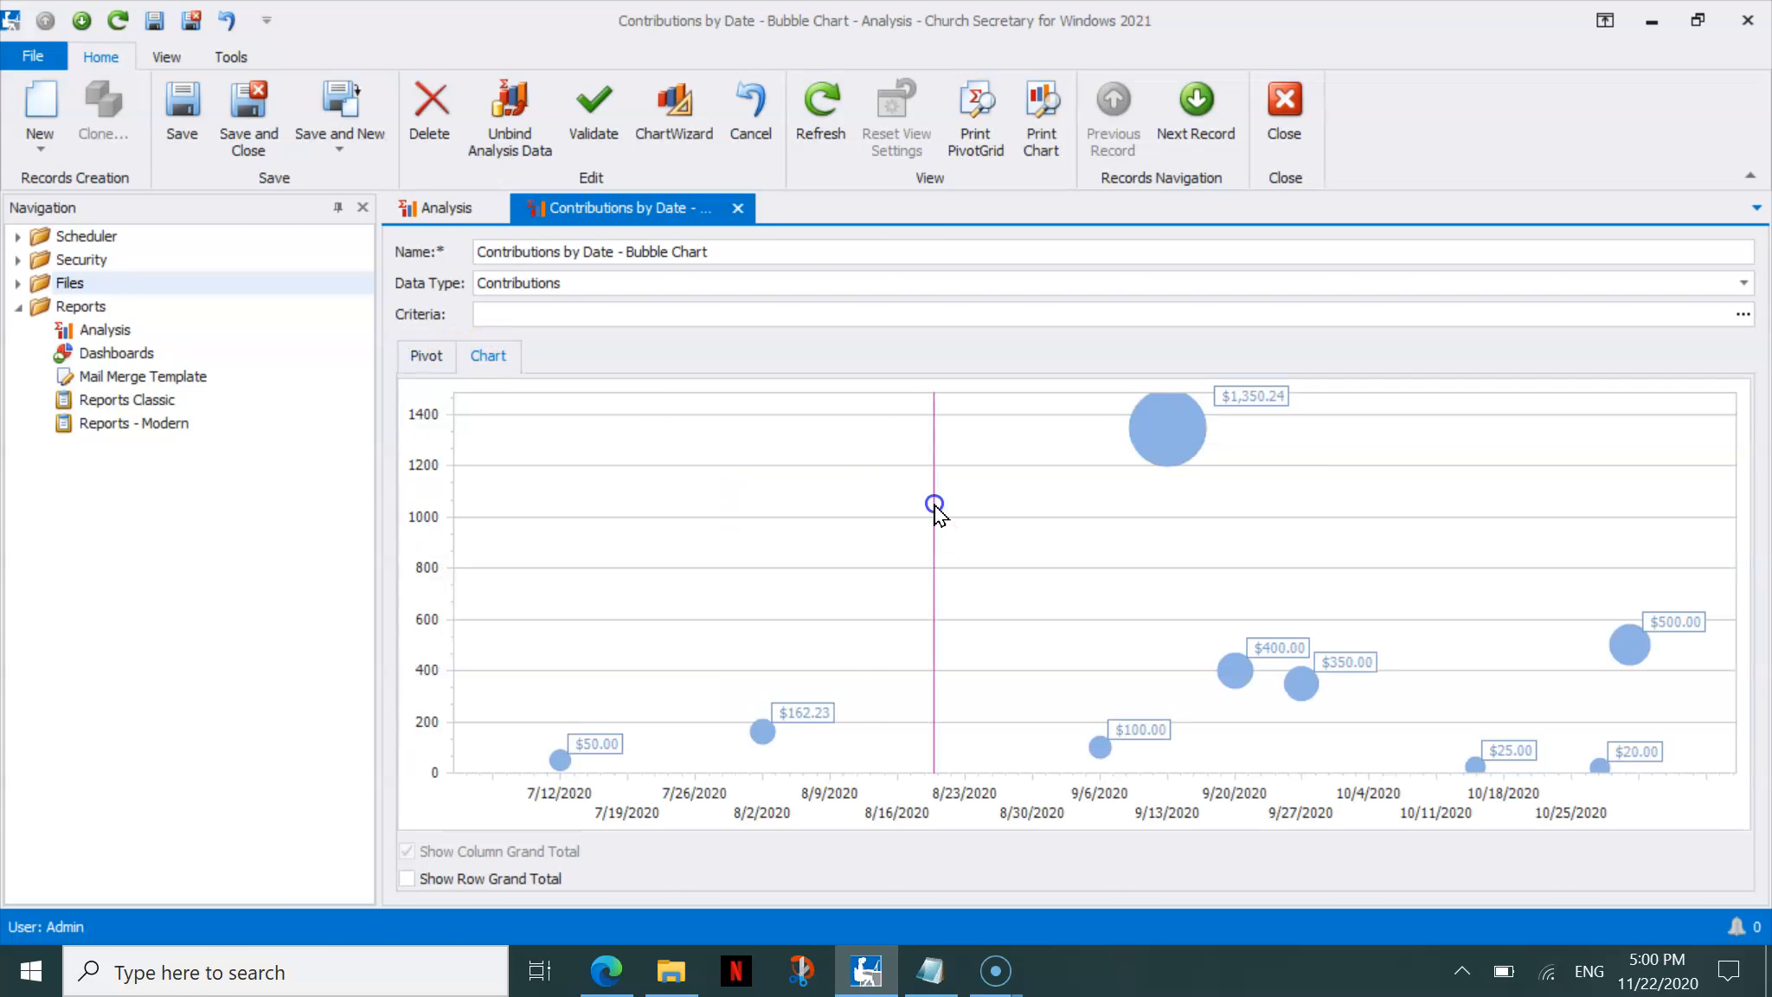
Open the bubble chart in the Chart Designer and change its chart type to Bar
left_click(679, 108)
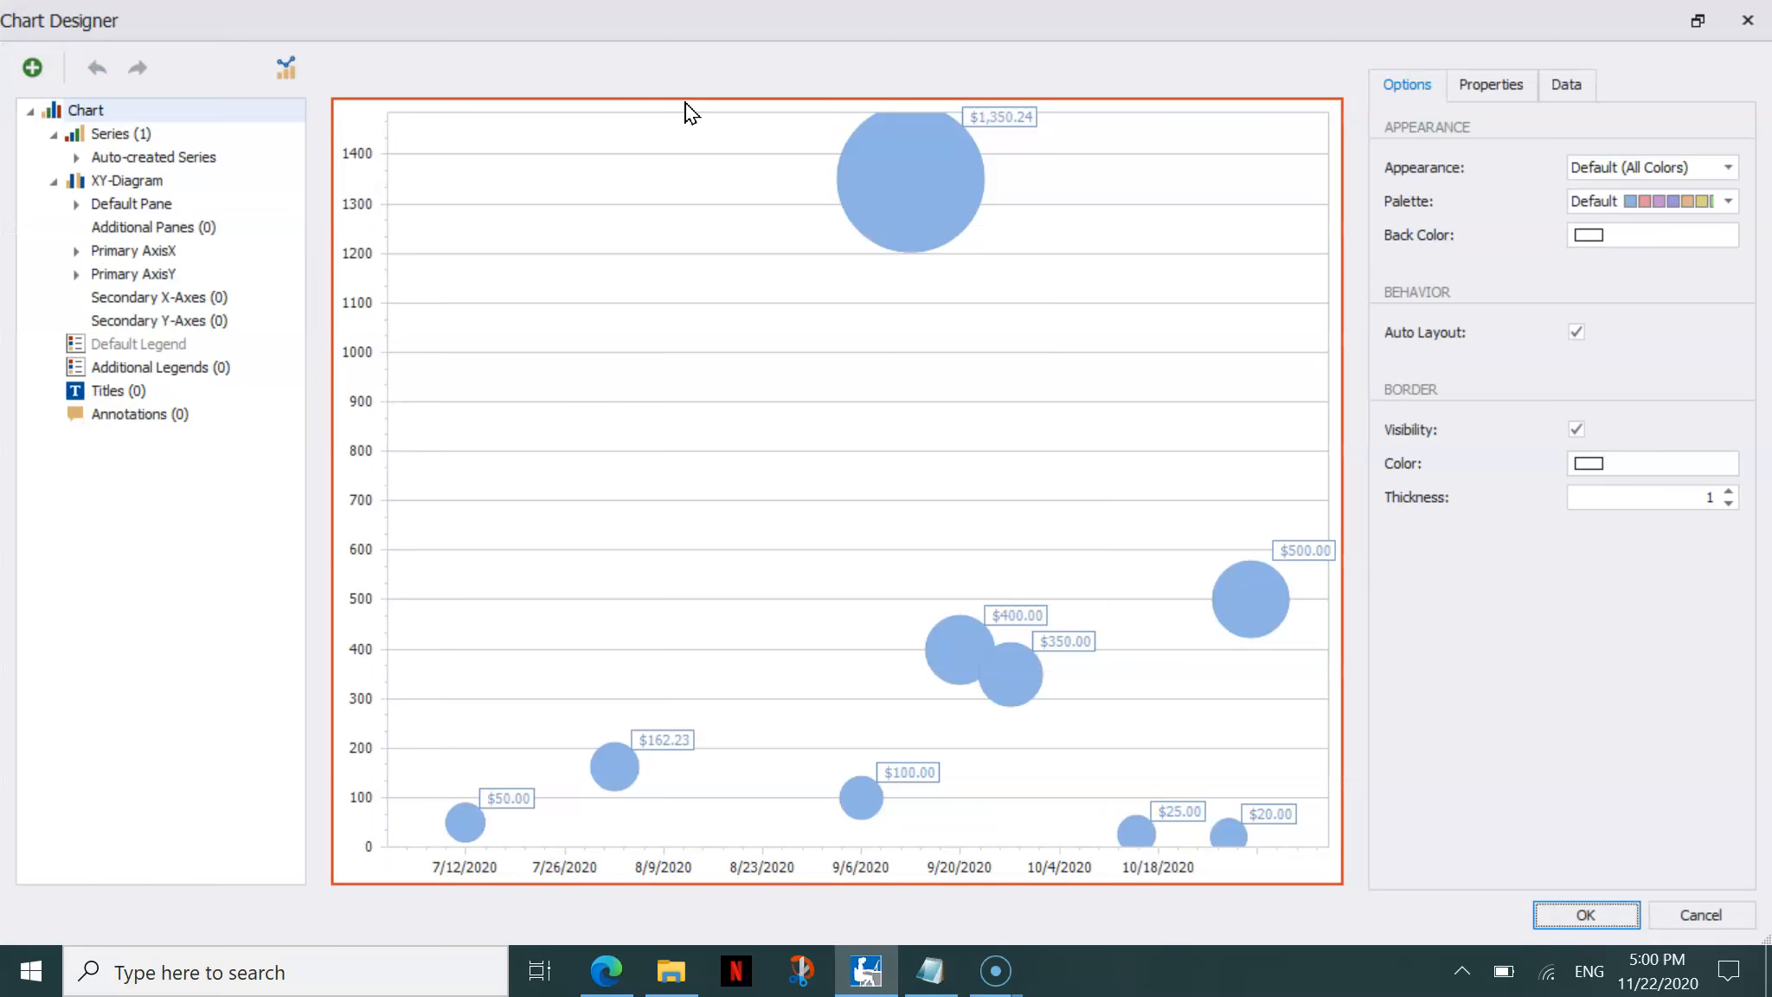
left_click(952, 286)
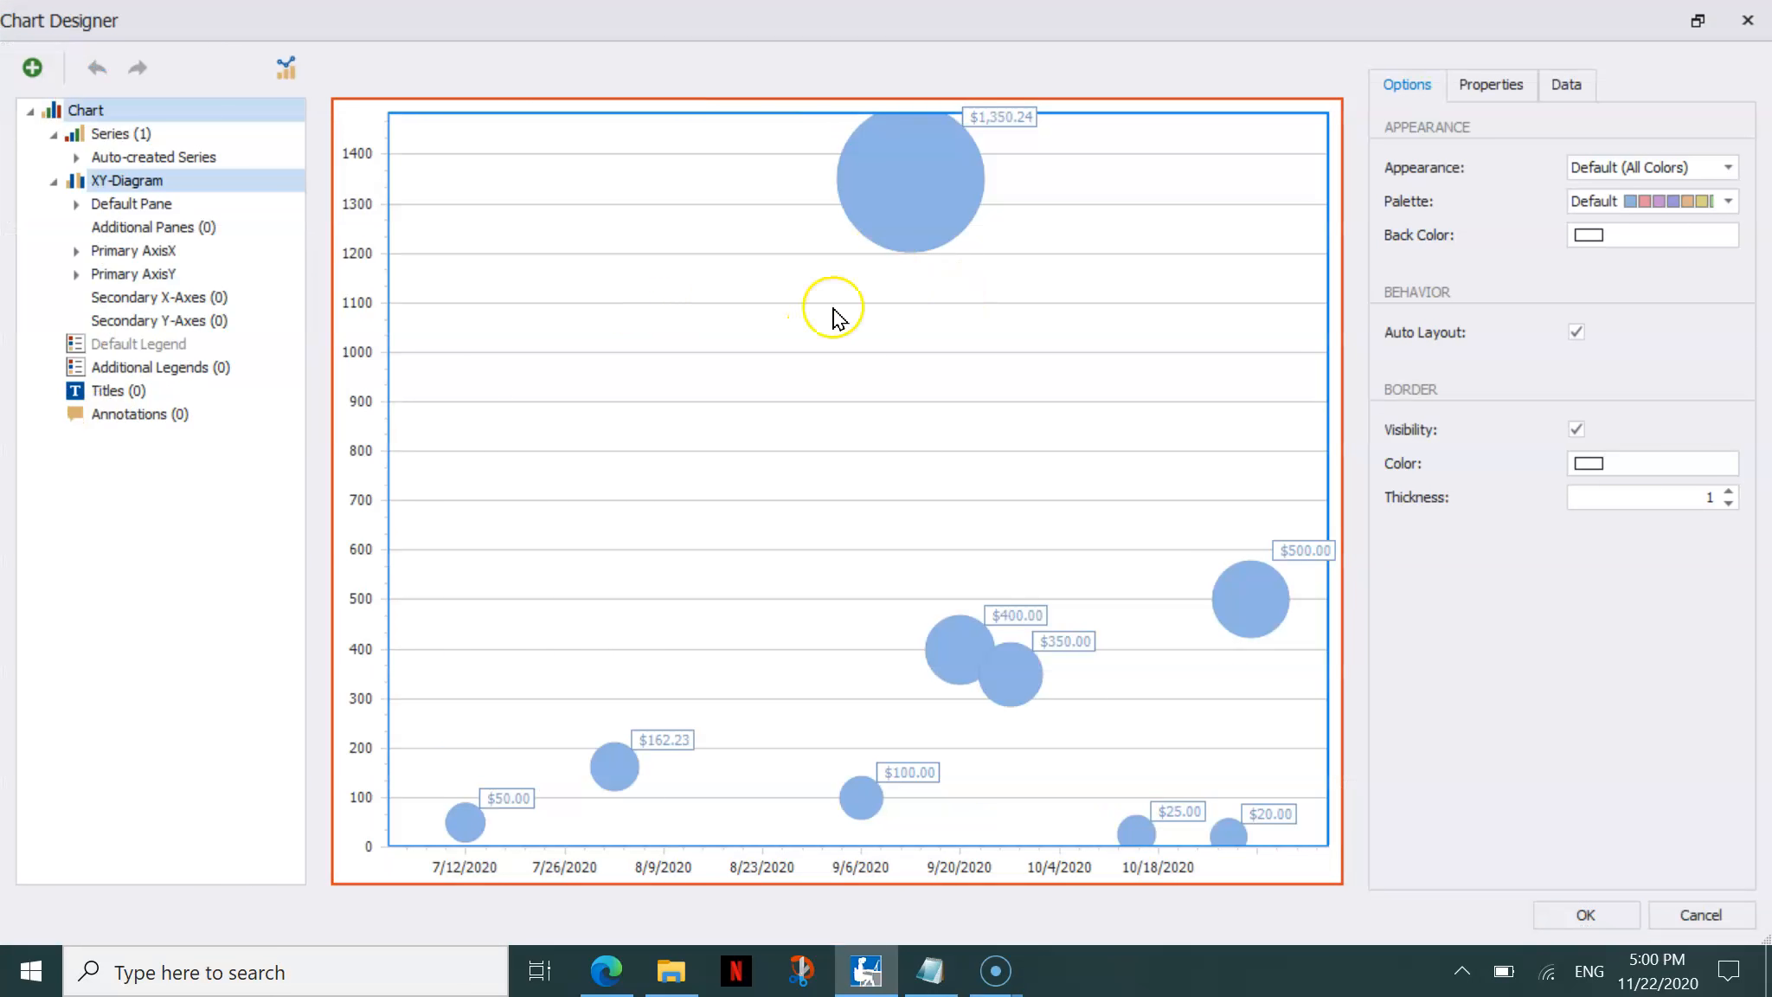
left_click(284, 72)
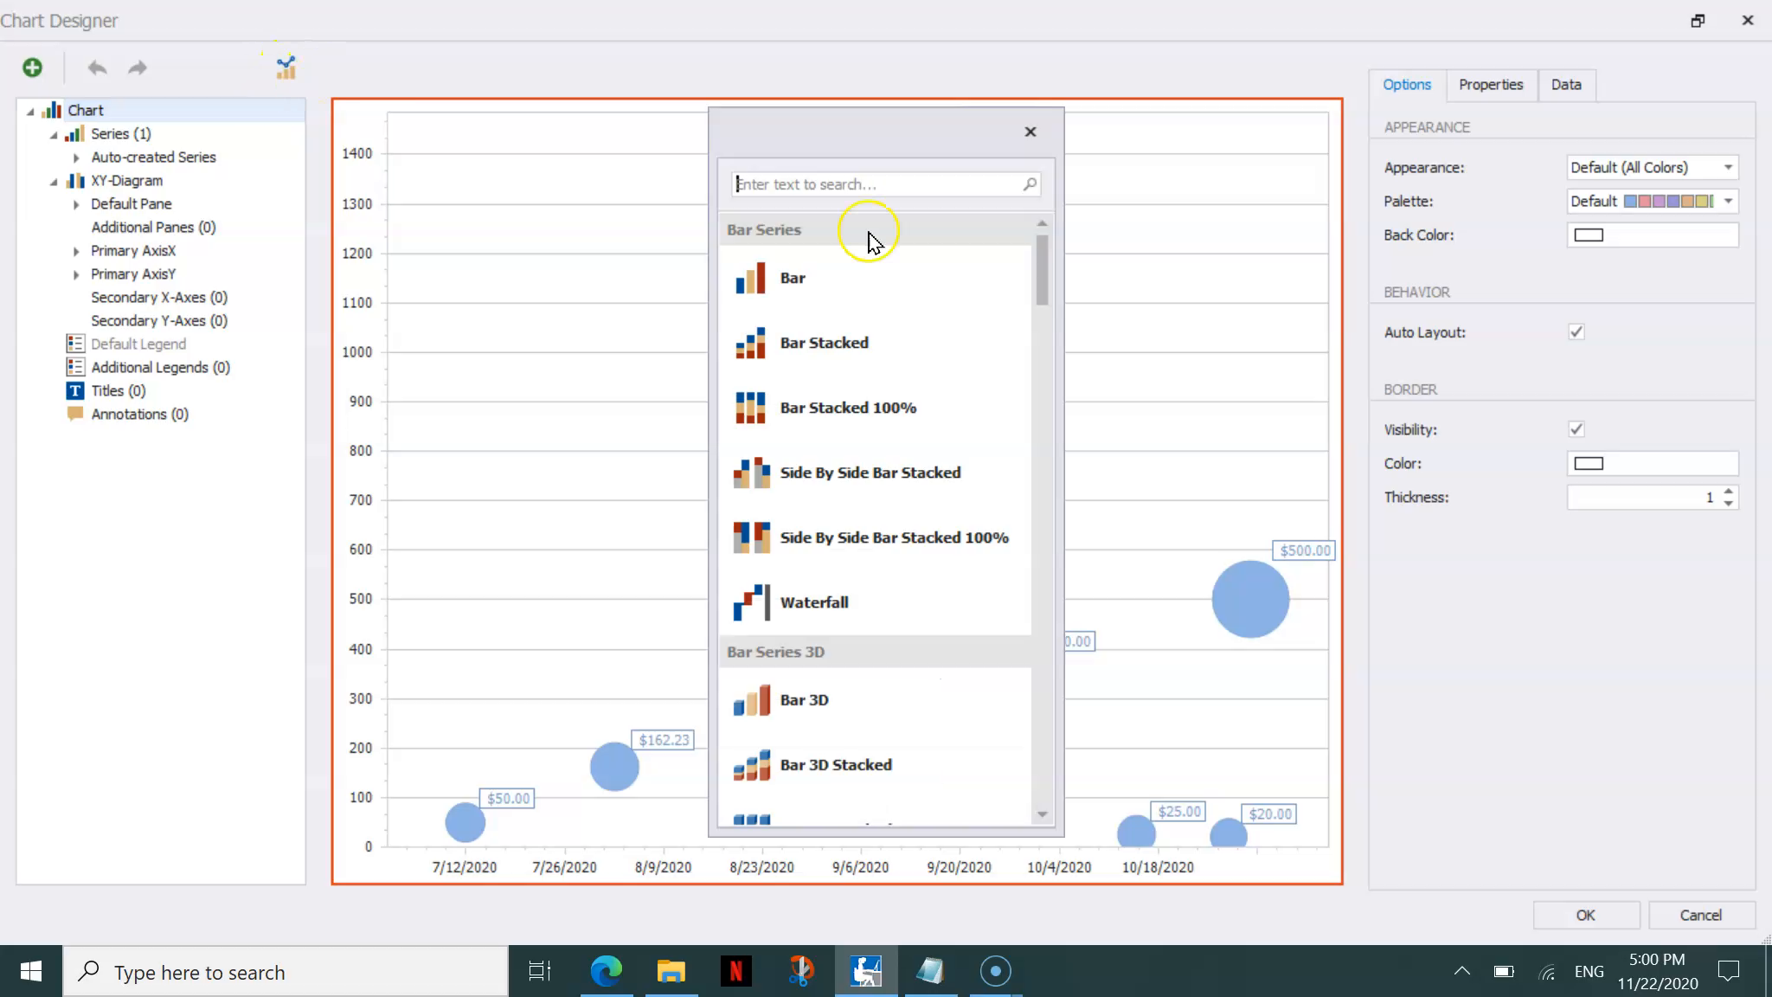
left_click(863, 282)
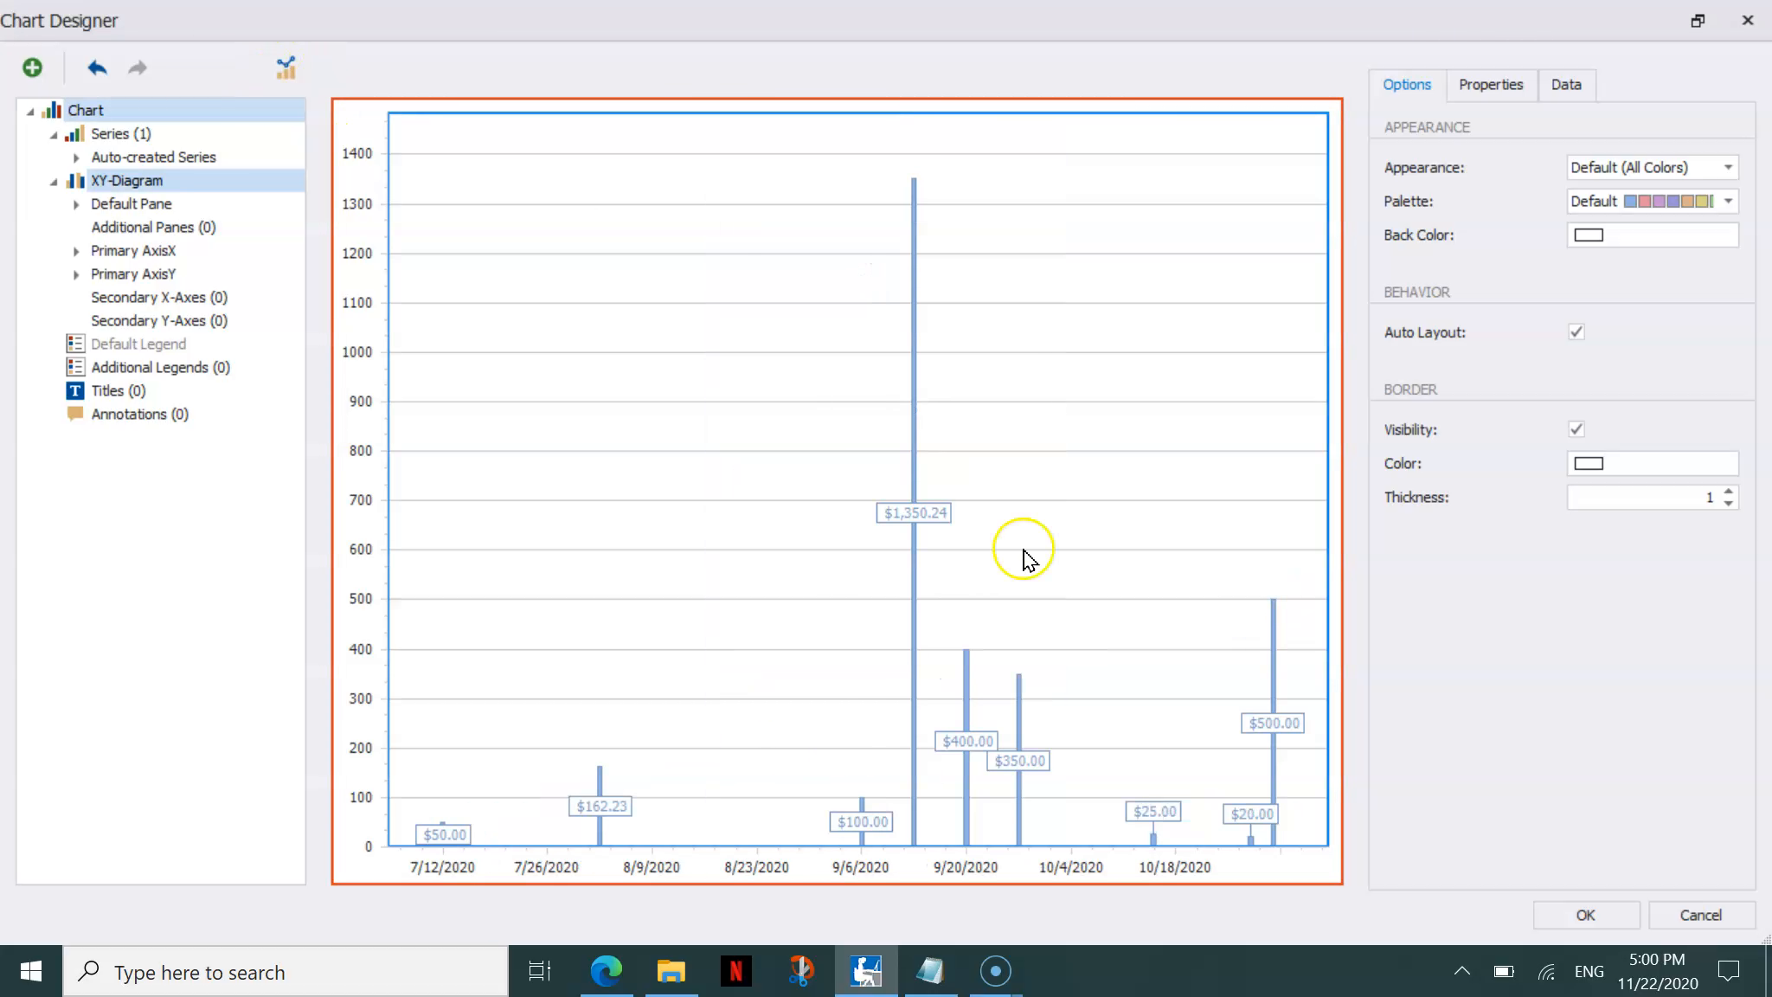
Change the chart type to Line
left_click(277, 67)
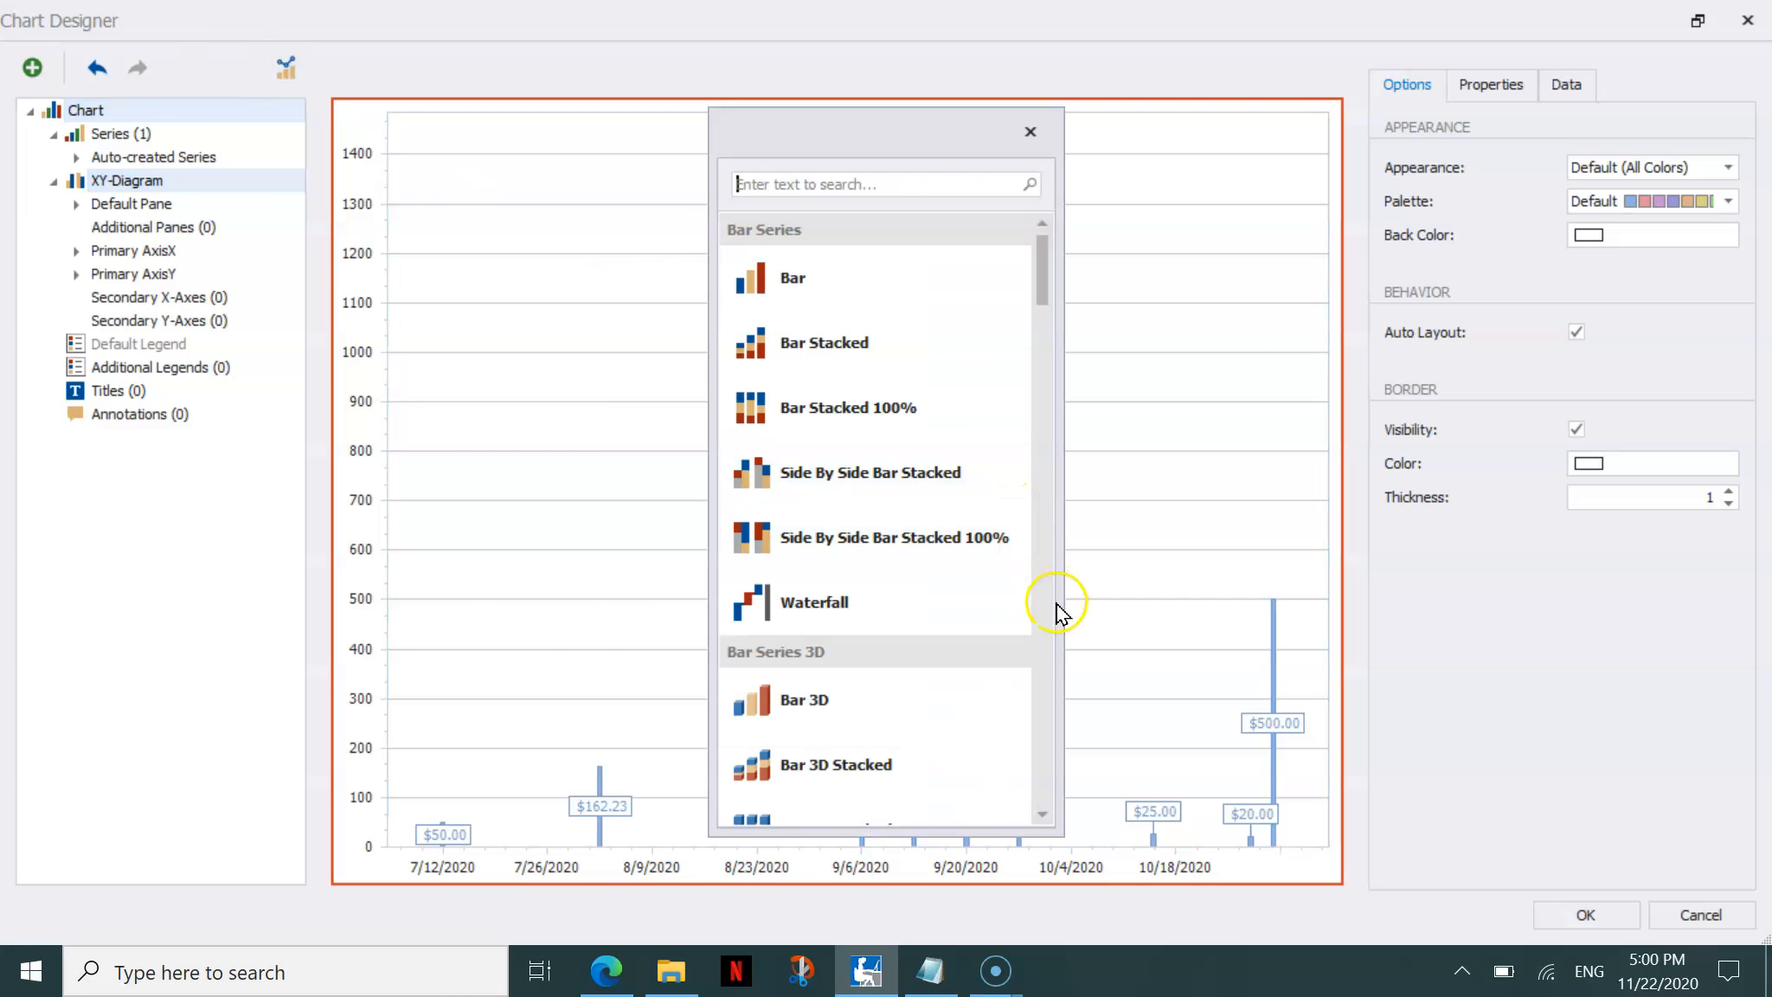
scroll(1053, 644, "down", 3)
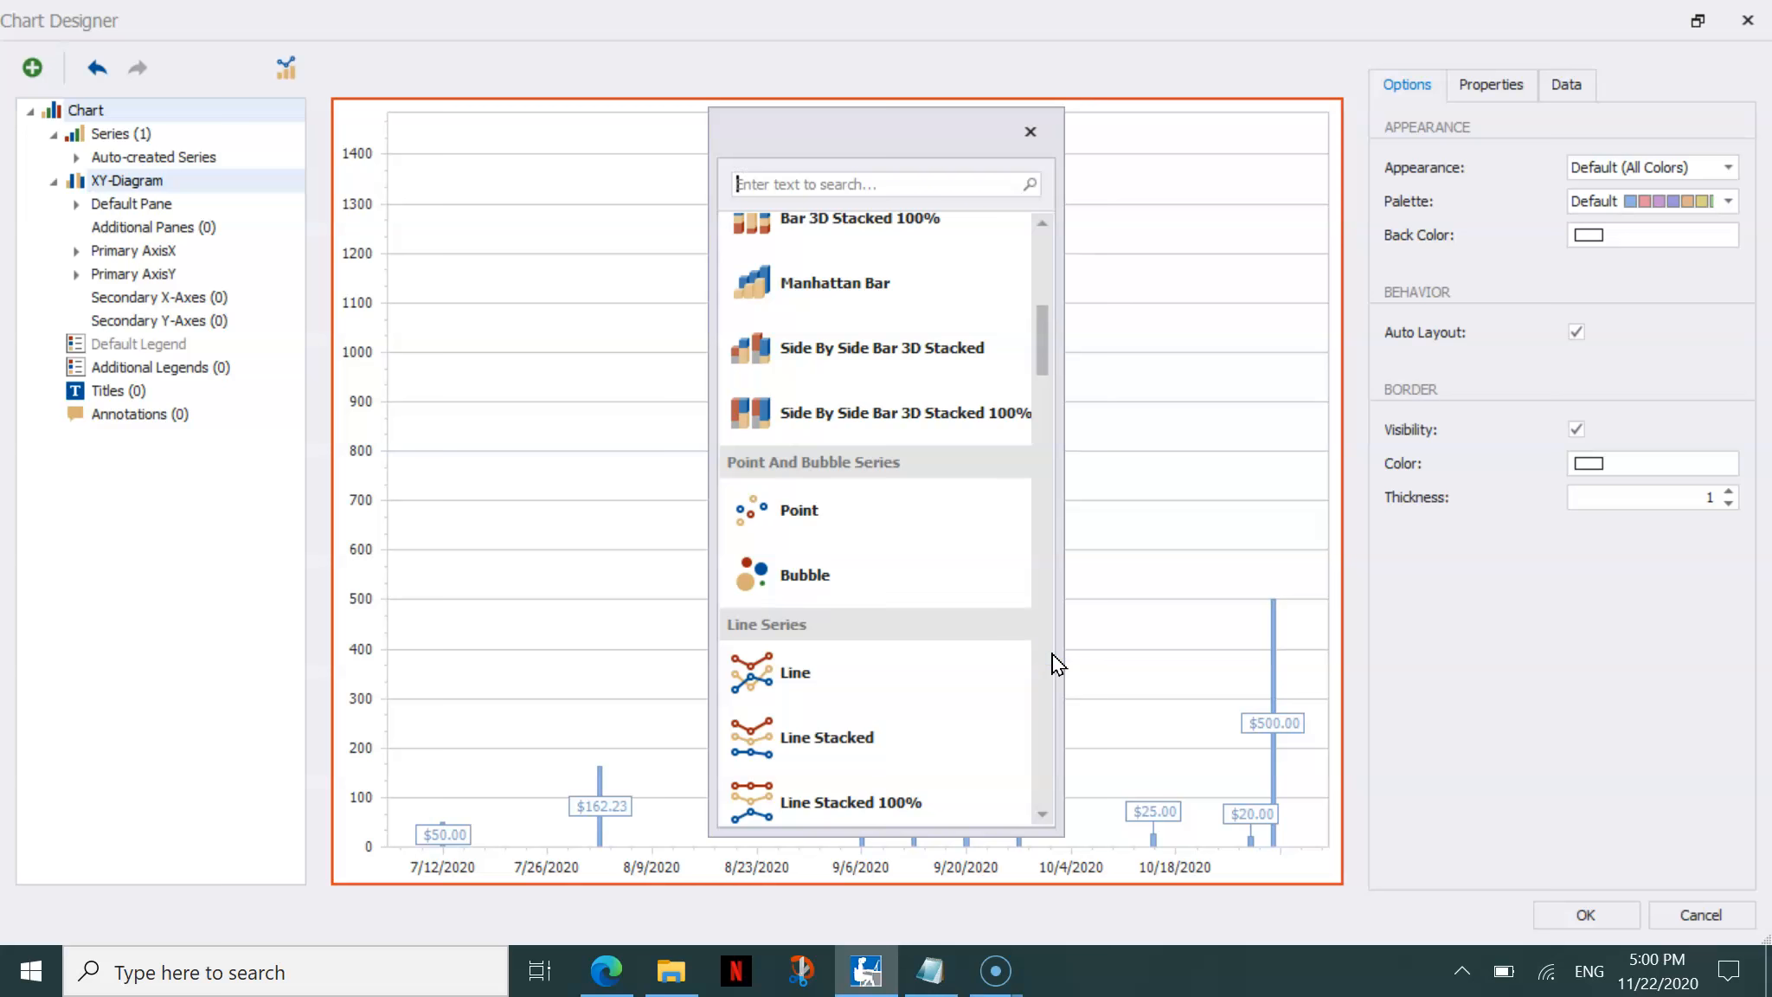
left_click(823, 673)
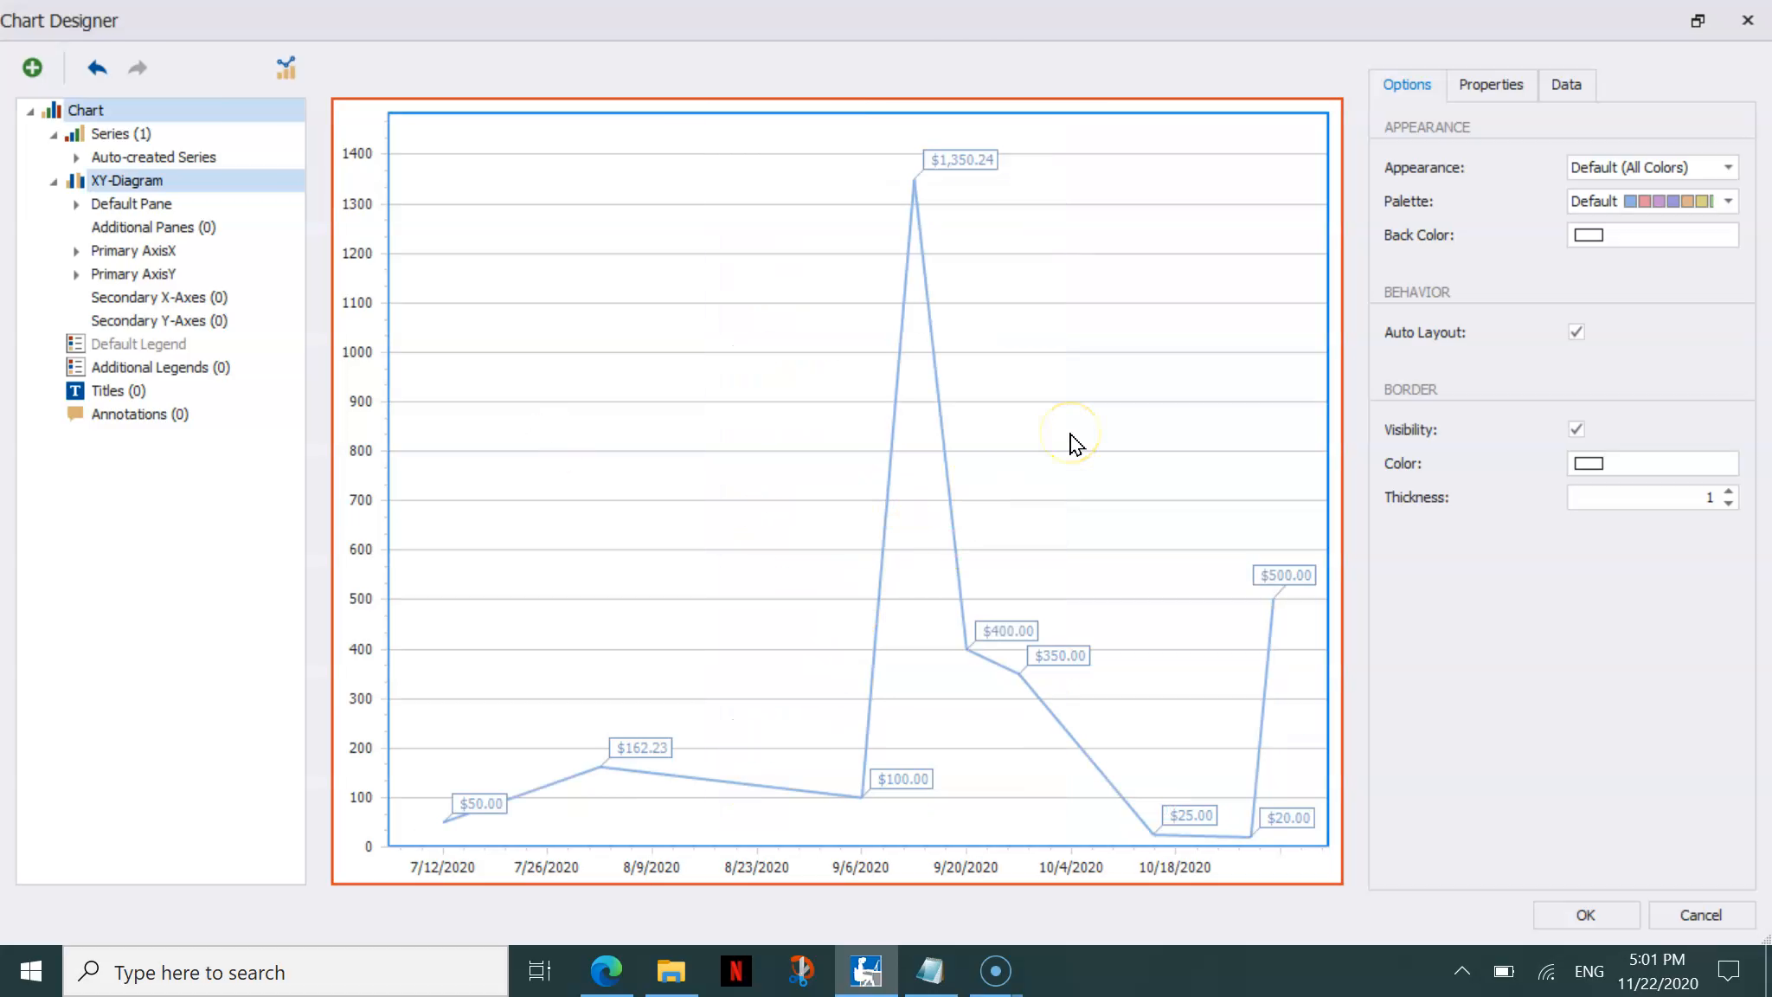
Show the chart's default legend, set its title text to "Giving by Date", and apply the design
left_click(1492, 86)
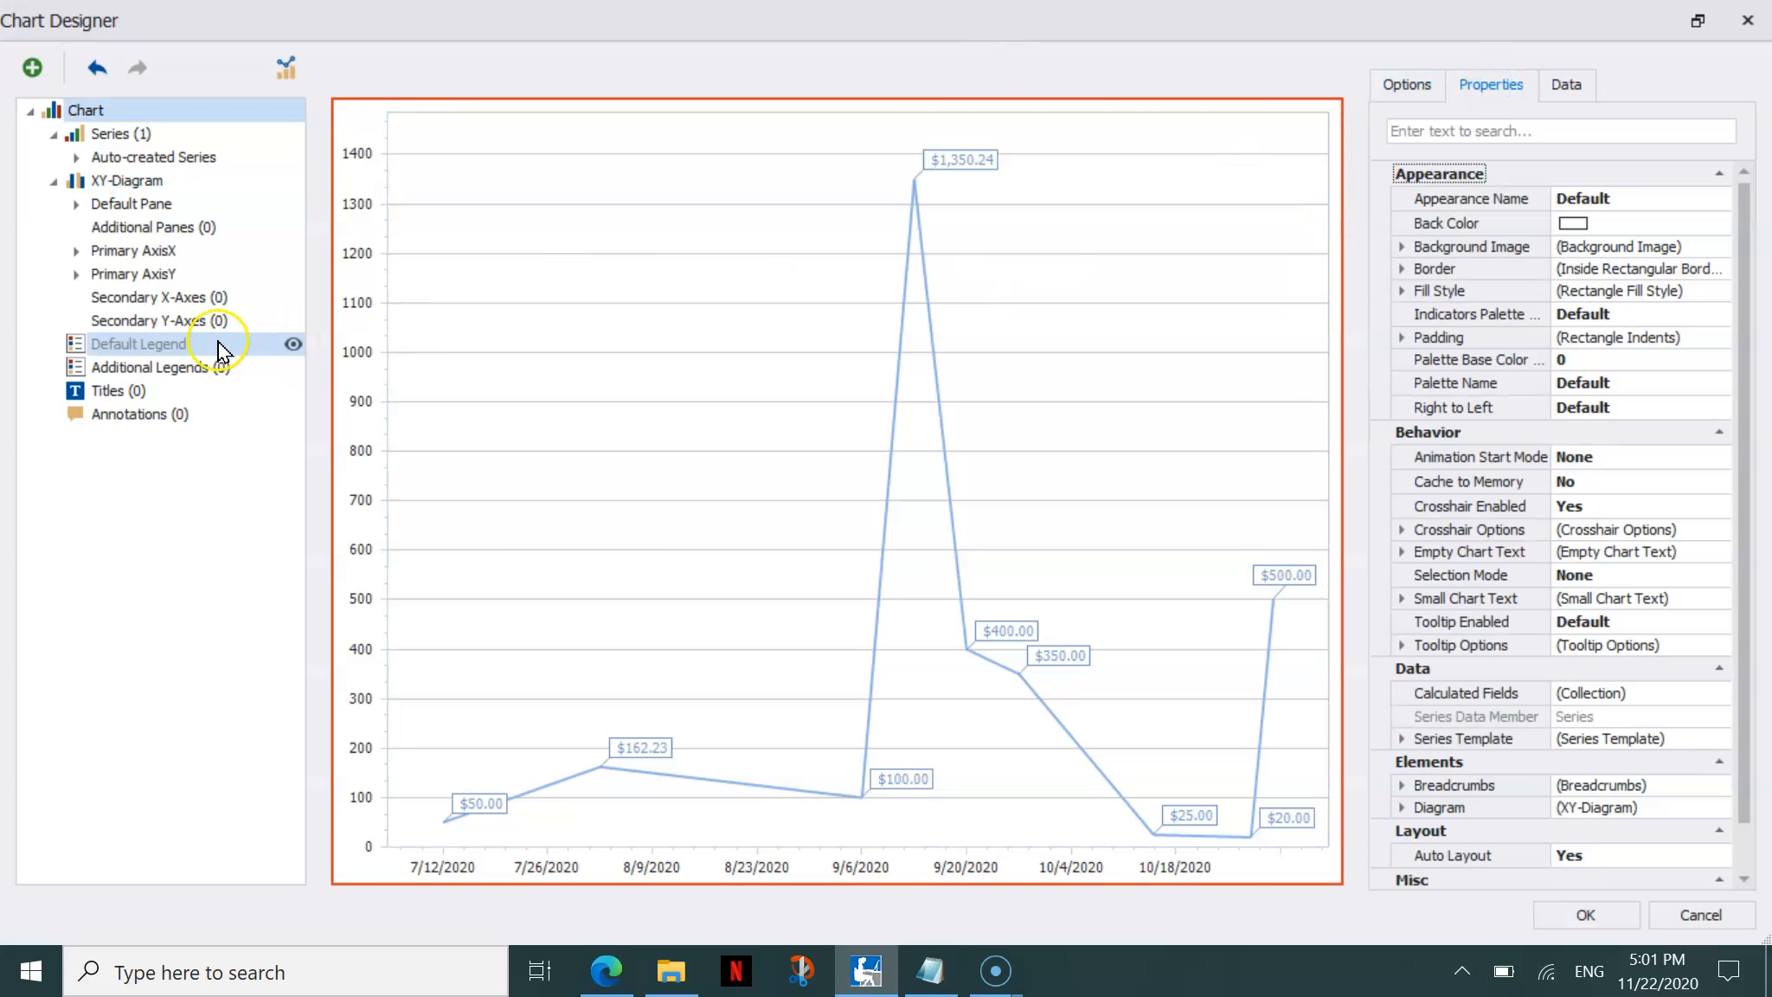
left_click(294, 346)
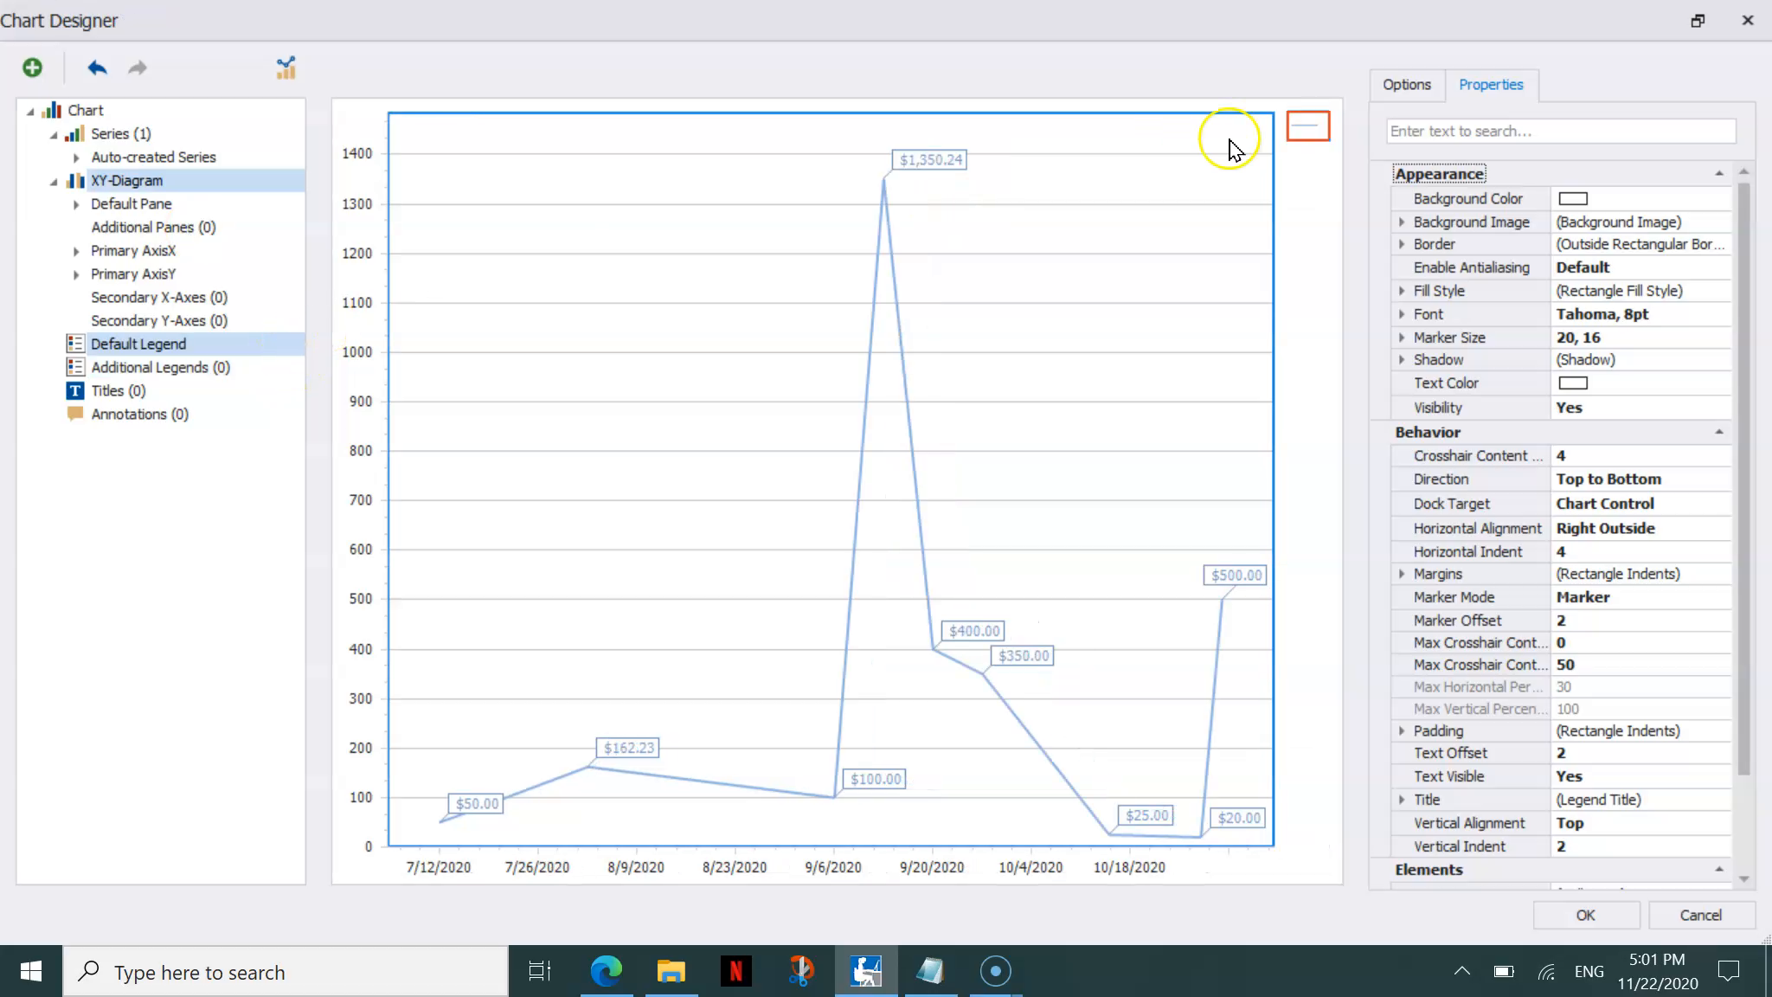
left_click(1663, 796)
left_click_drag(1662, 797, 1519, 804)
left_click(1519, 804)
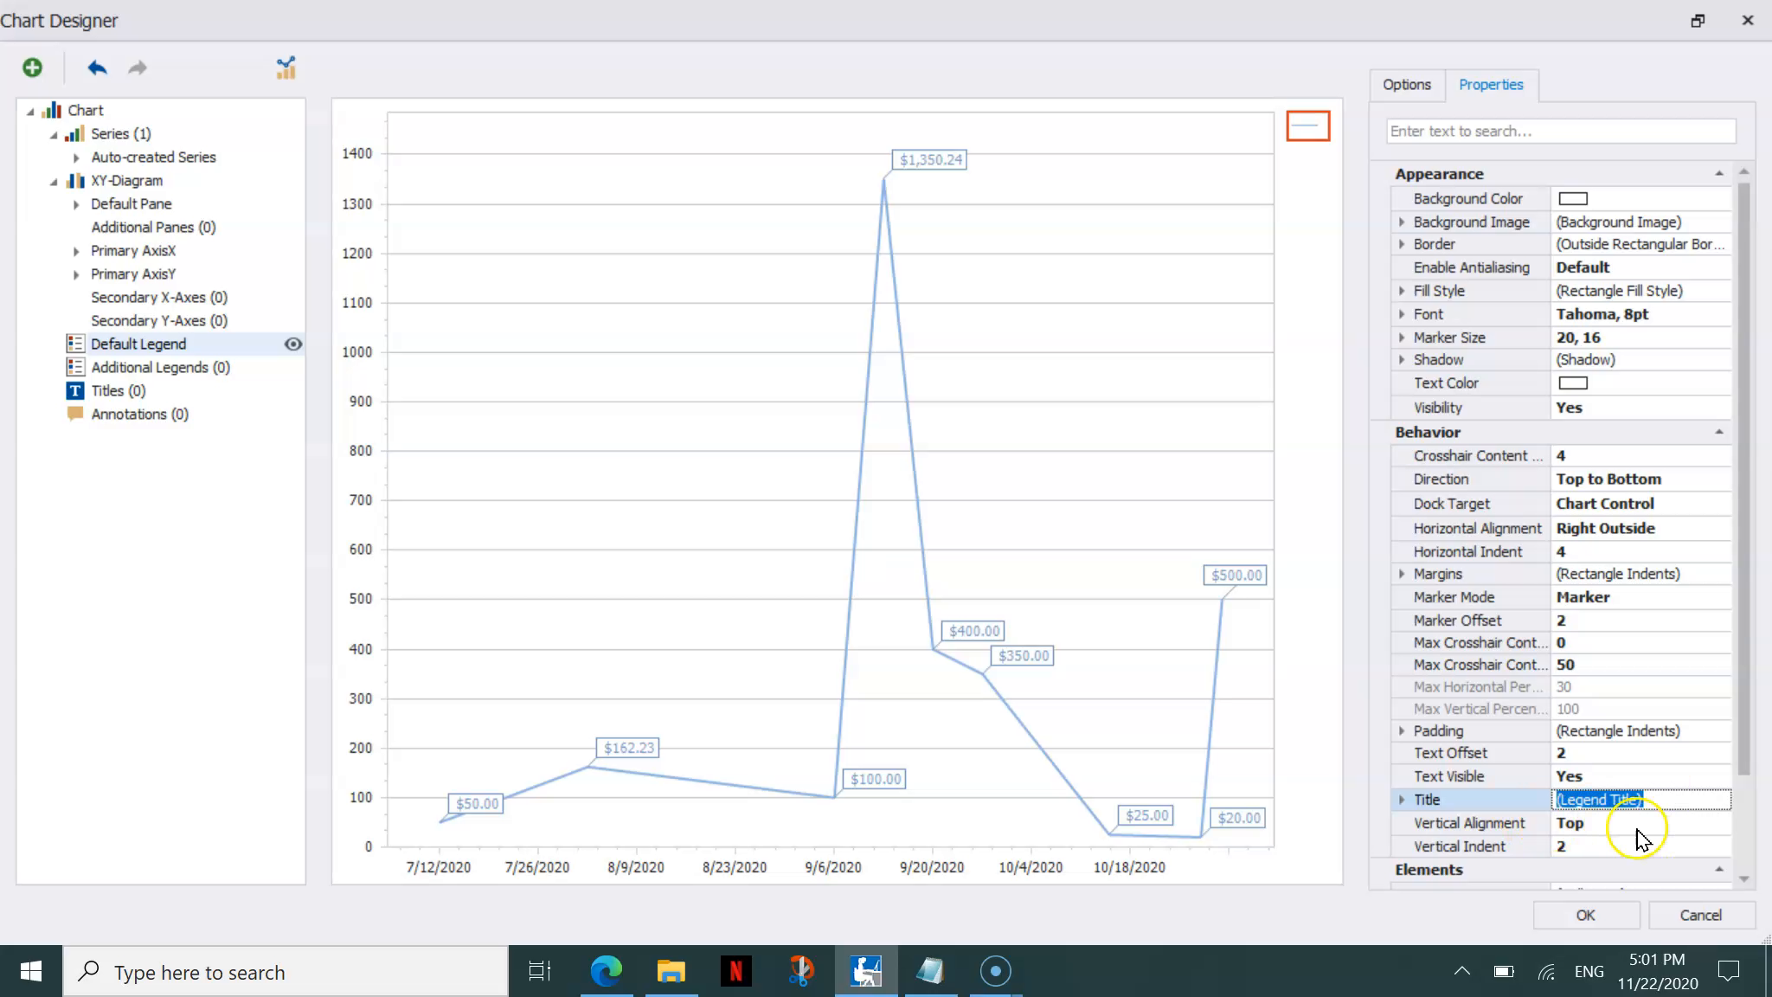
double_click(1650, 806)
left_click_drag(1650, 806, 1548, 796)
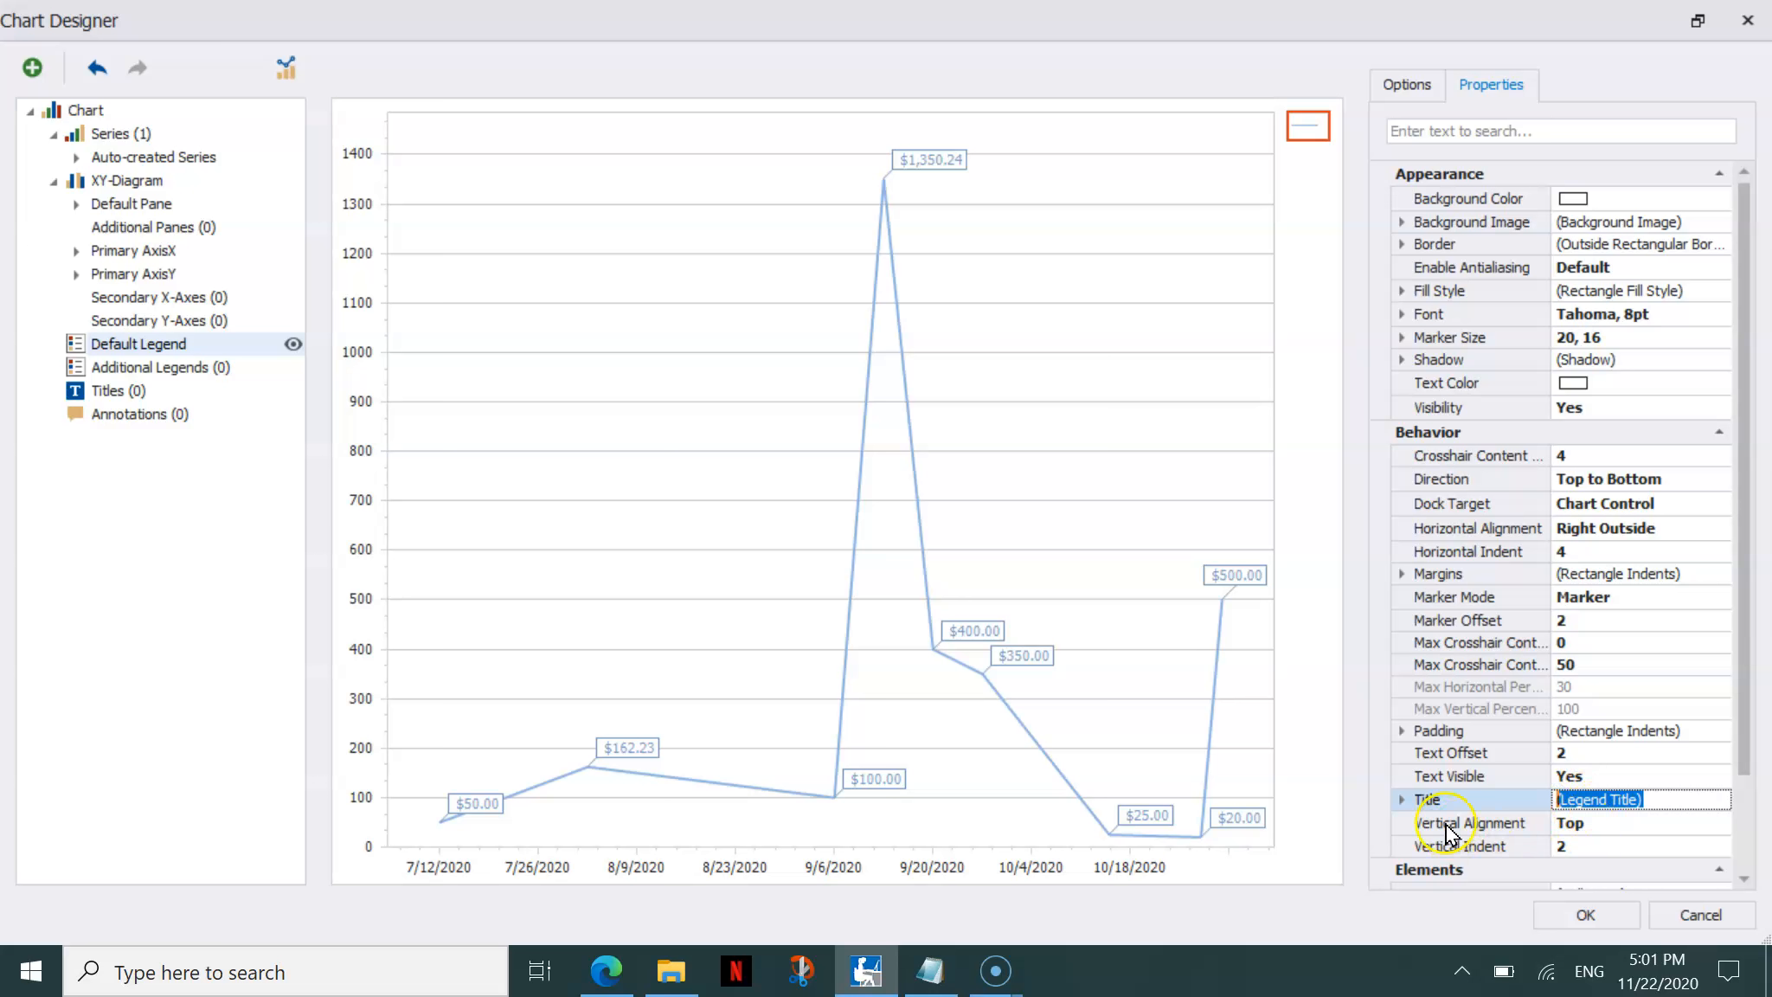
left_click(1402, 803)
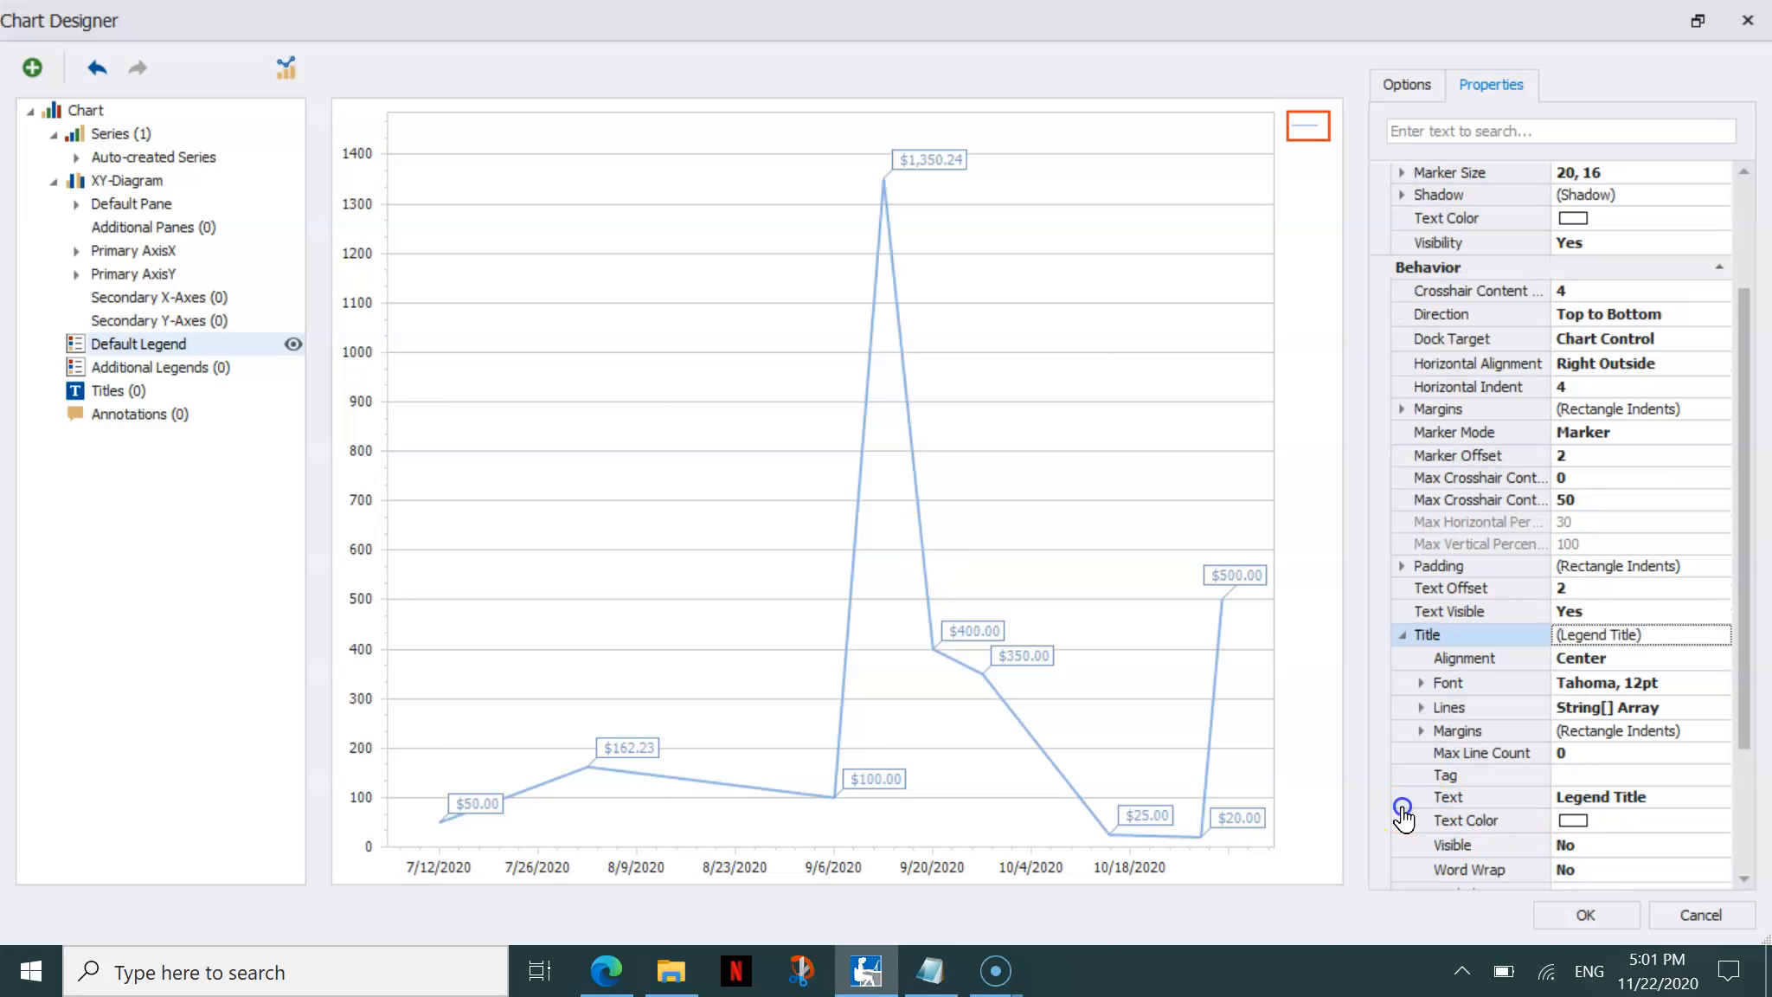
left_click(1650, 802)
left_click_drag(1648, 804, 1518, 783)
type("Giving by Date")
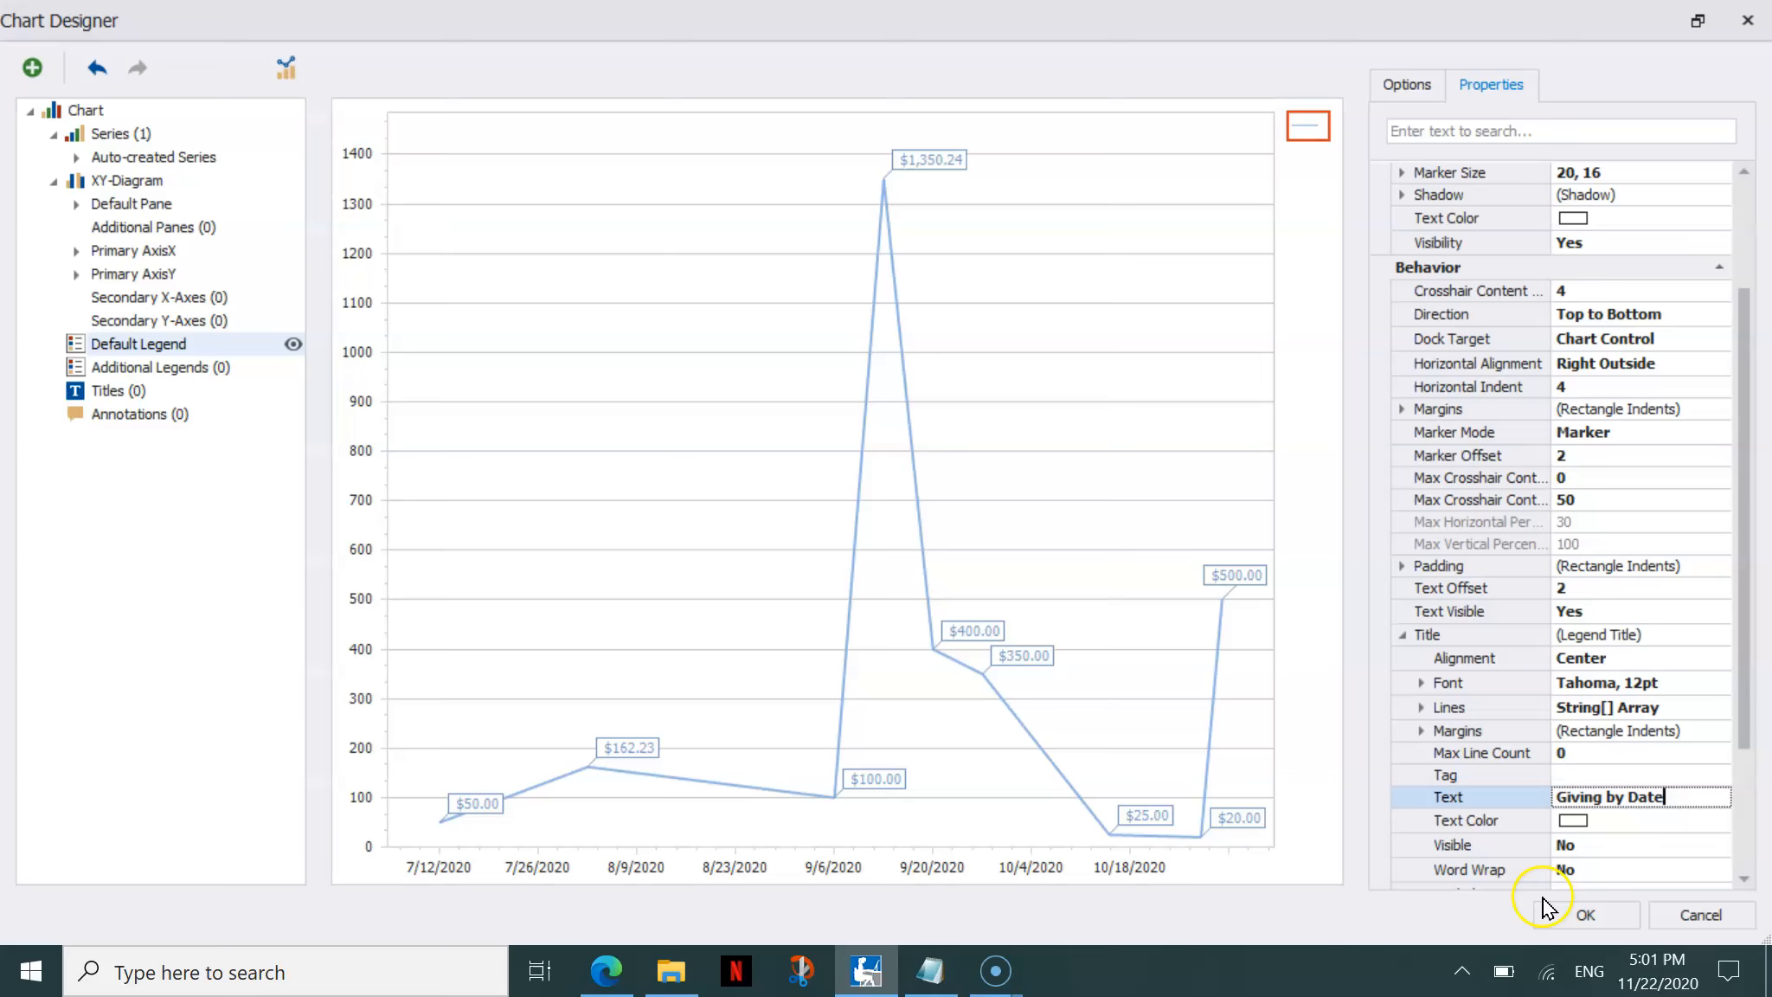
left_click(1545, 908)
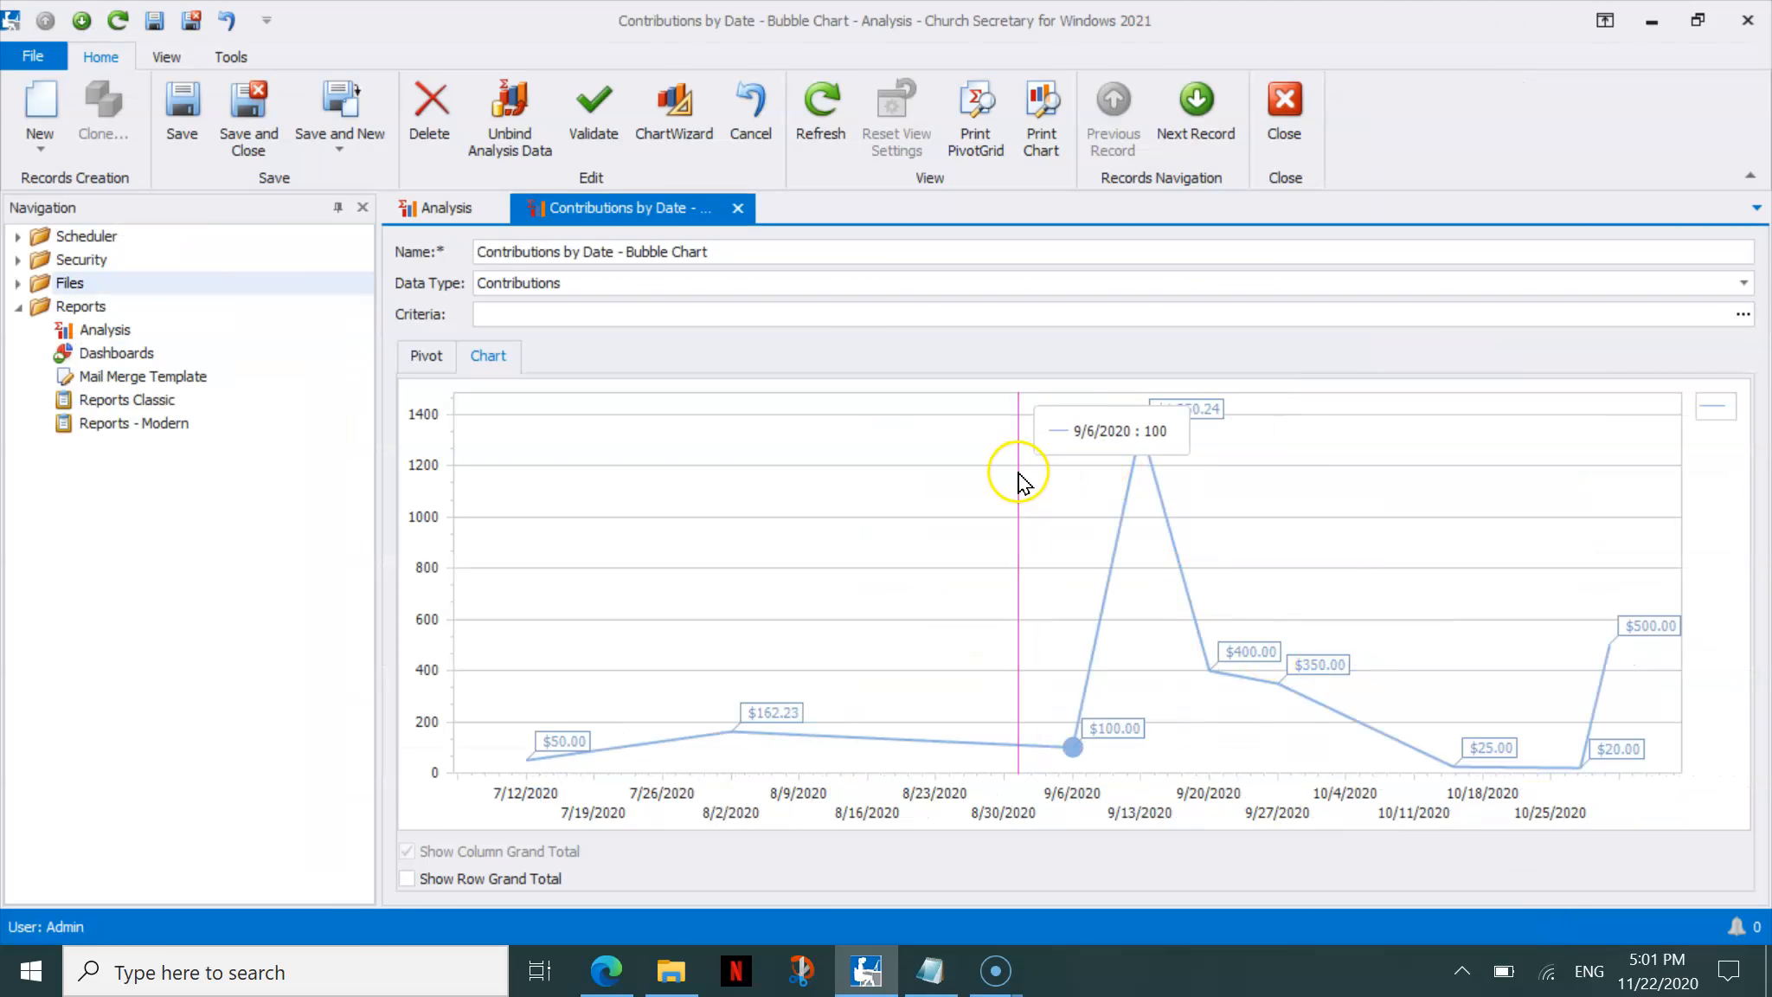
Reopen the Chart Designer and add a chart title with the text "Giving by Date"
left_click(683, 126)
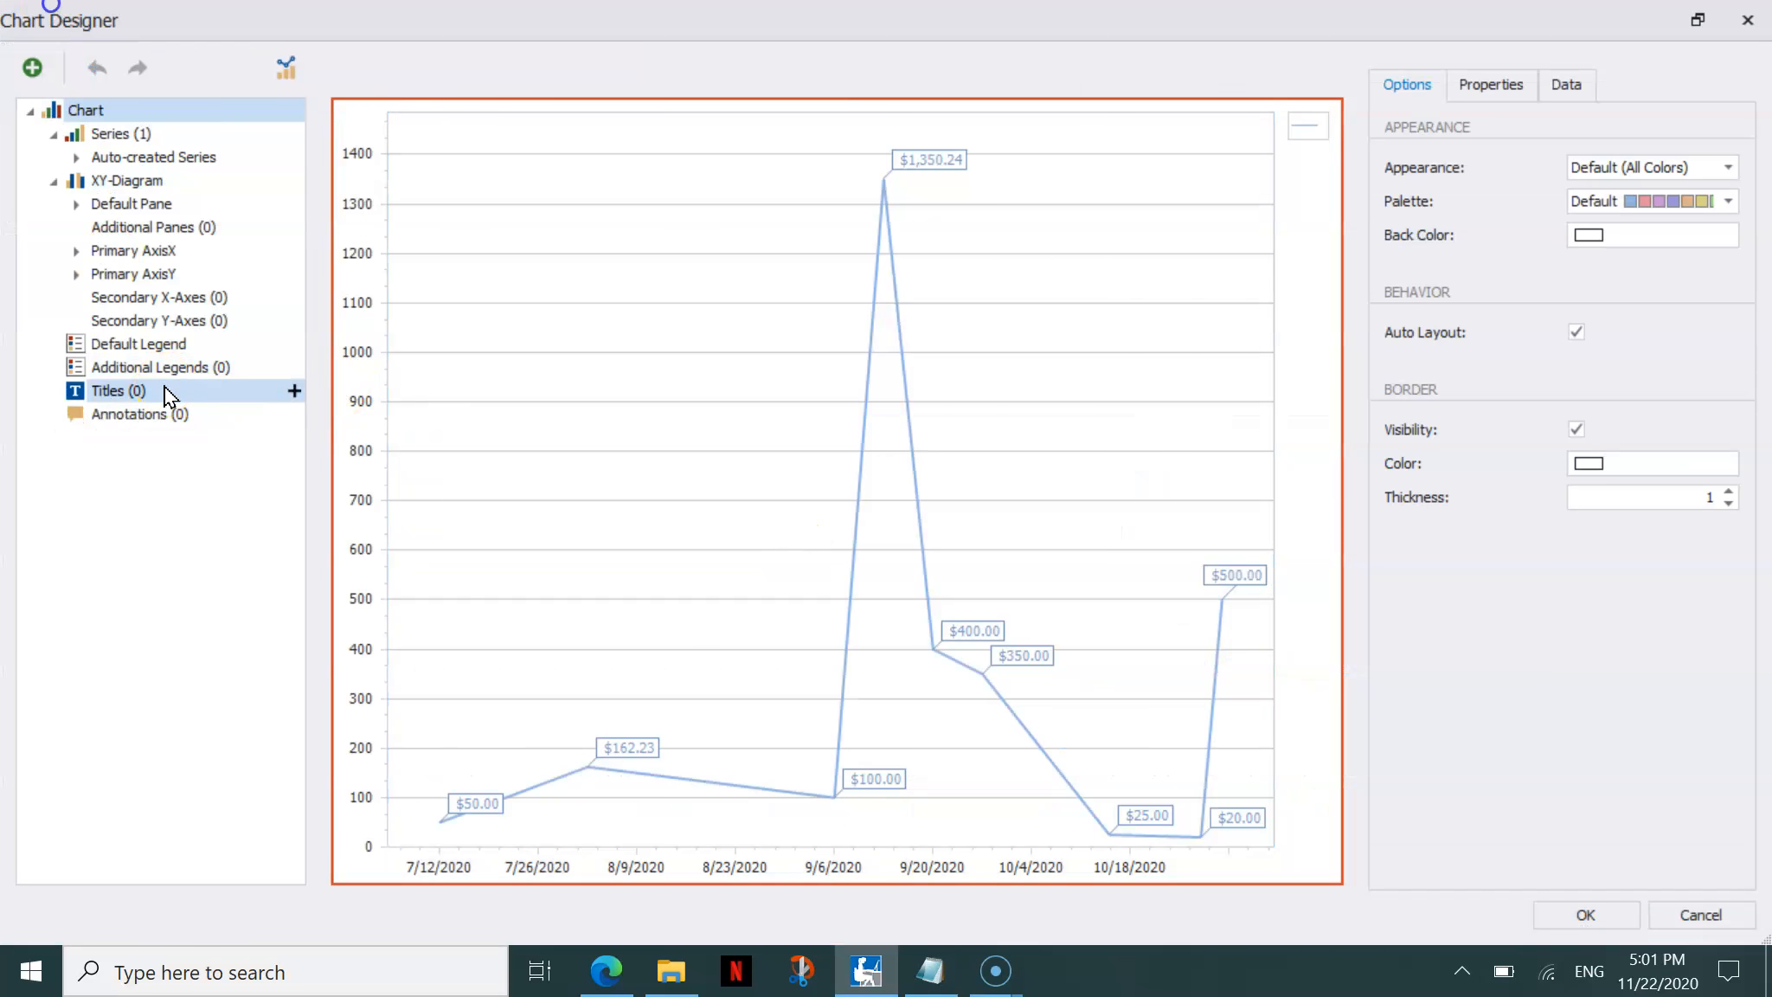
left_click(290, 396)
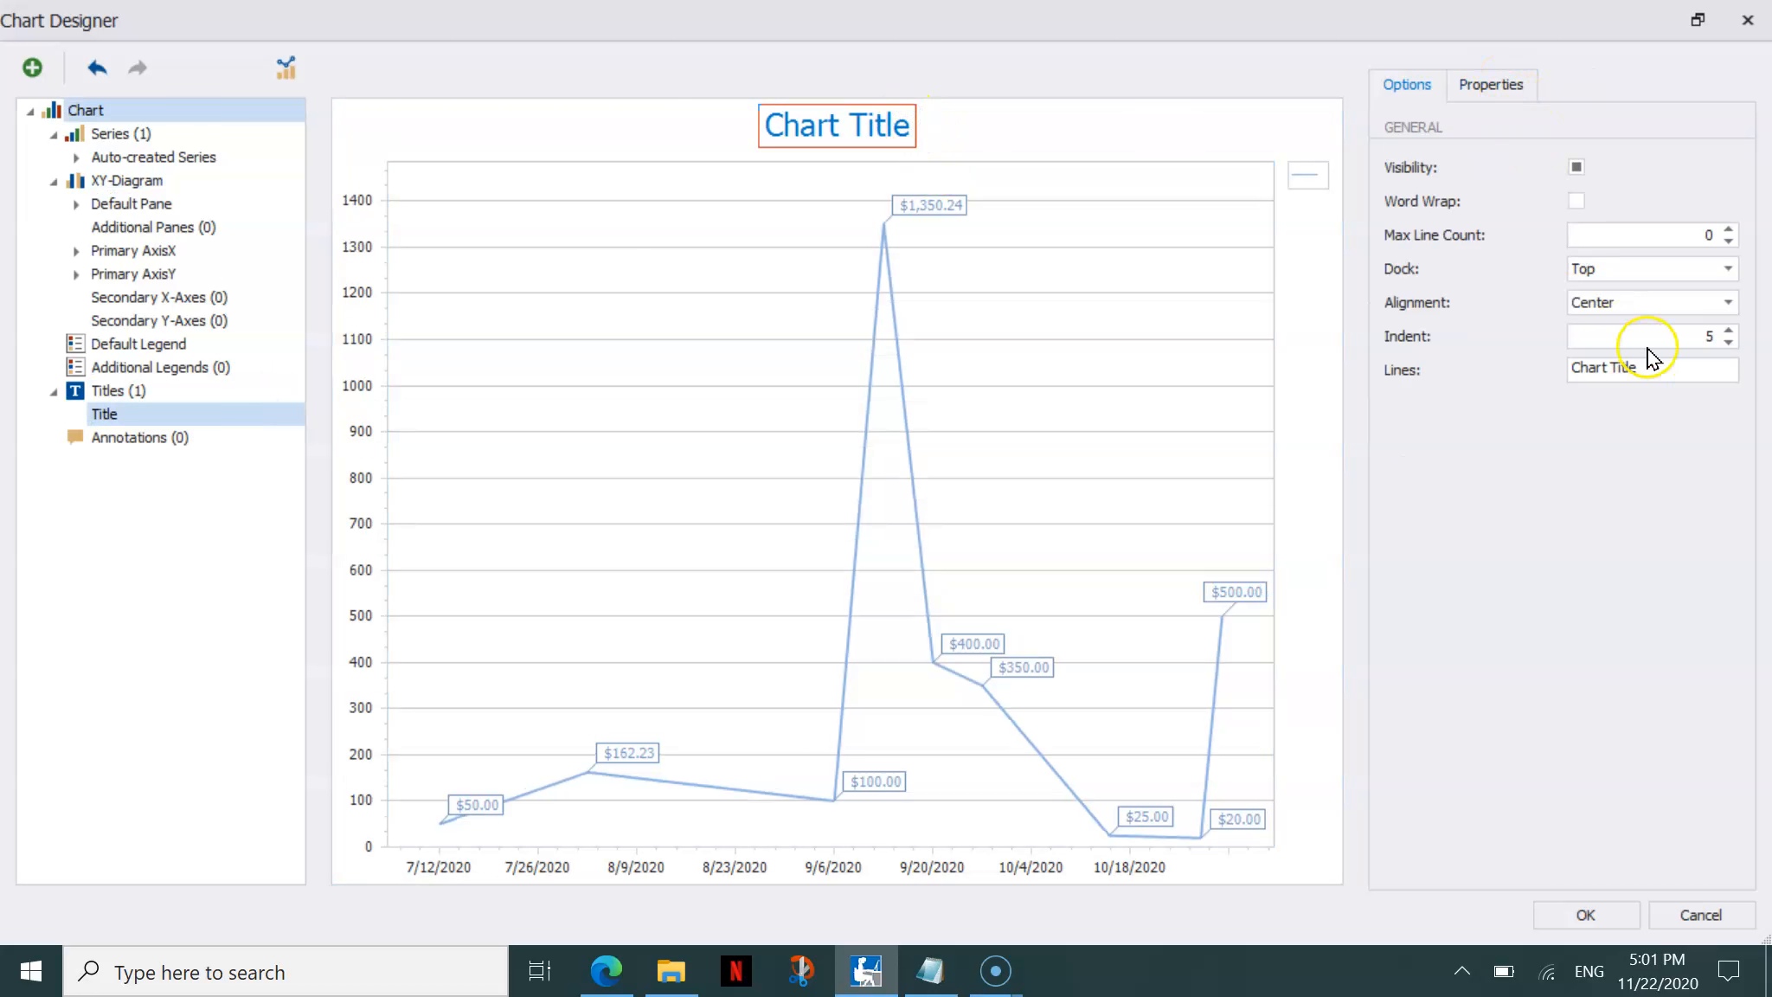
left_click(1509, 84)
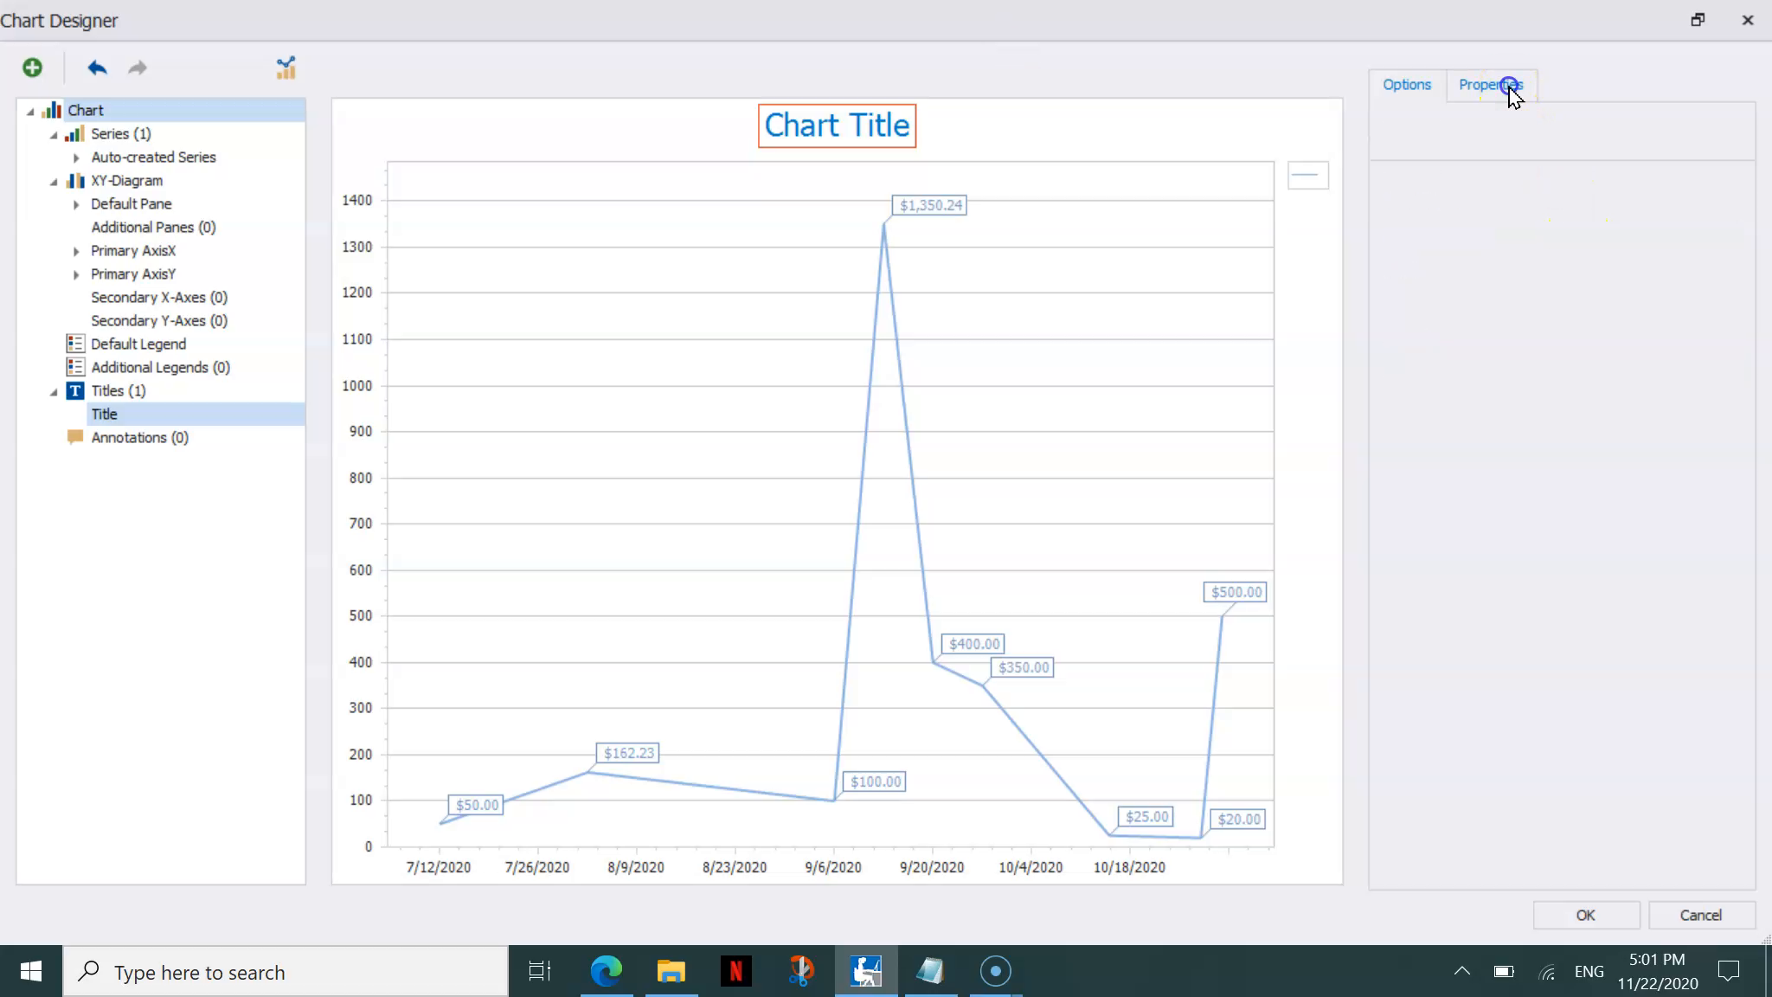
left_click(1657, 376)
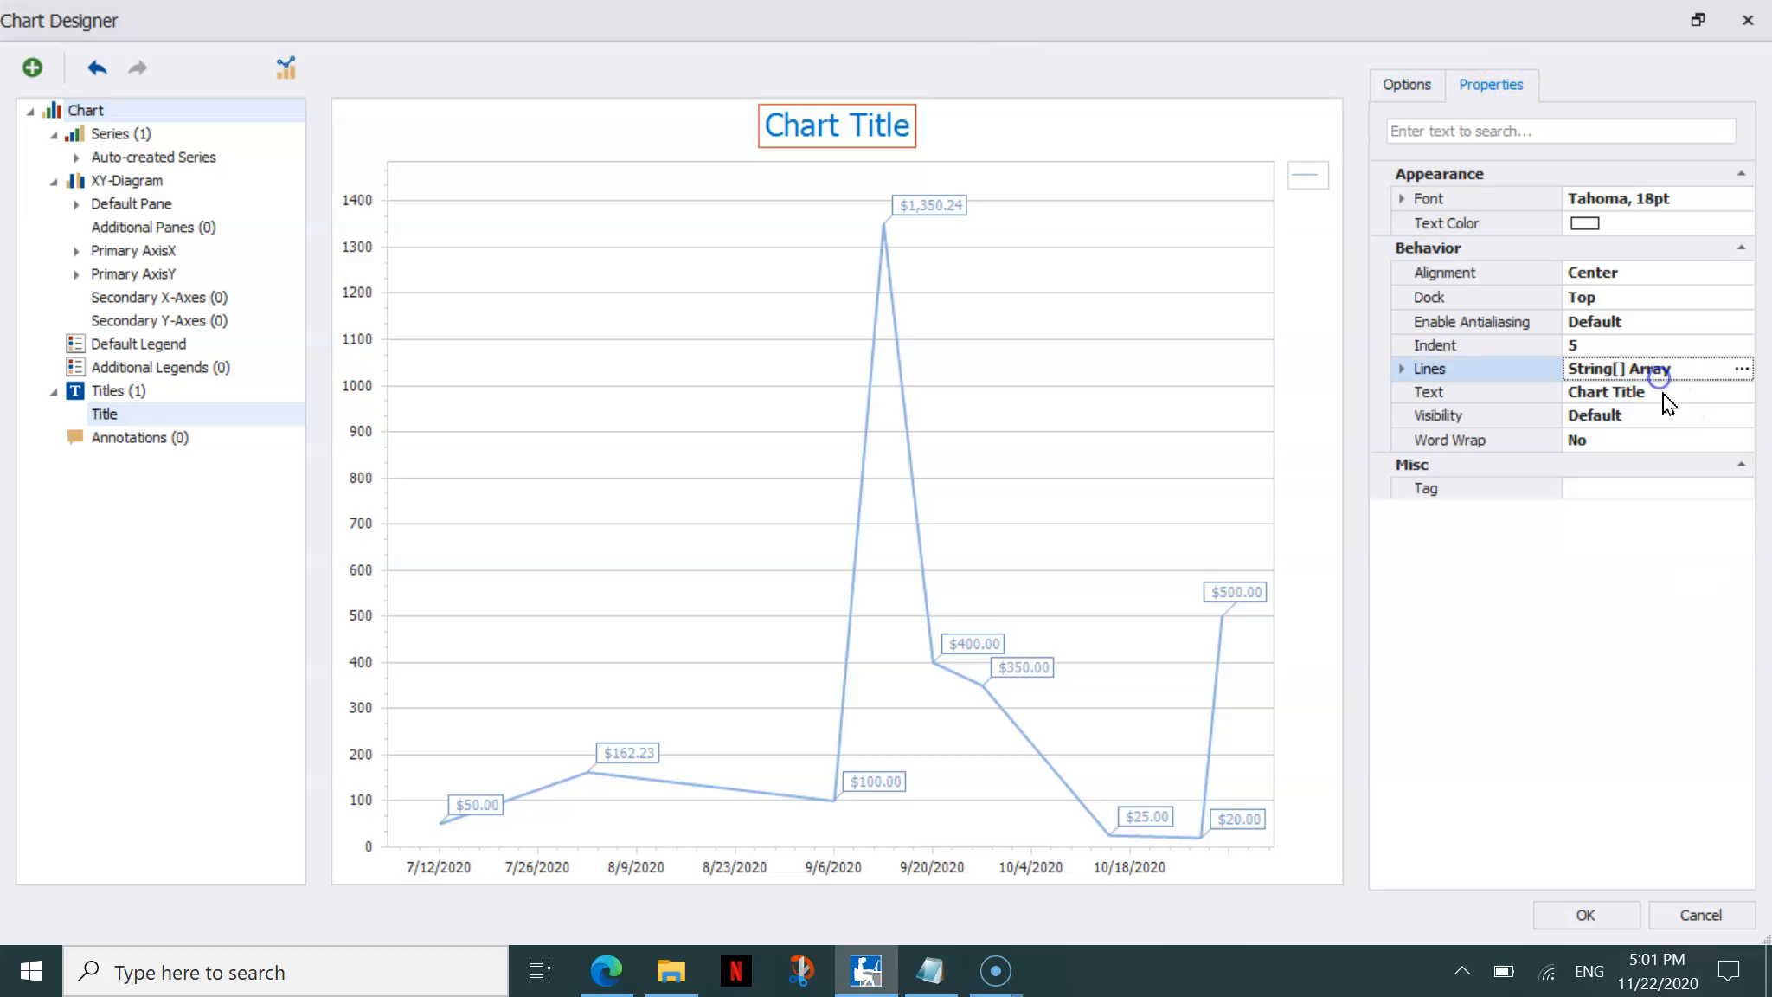
left_click(1665, 398)
type("Giving by D")
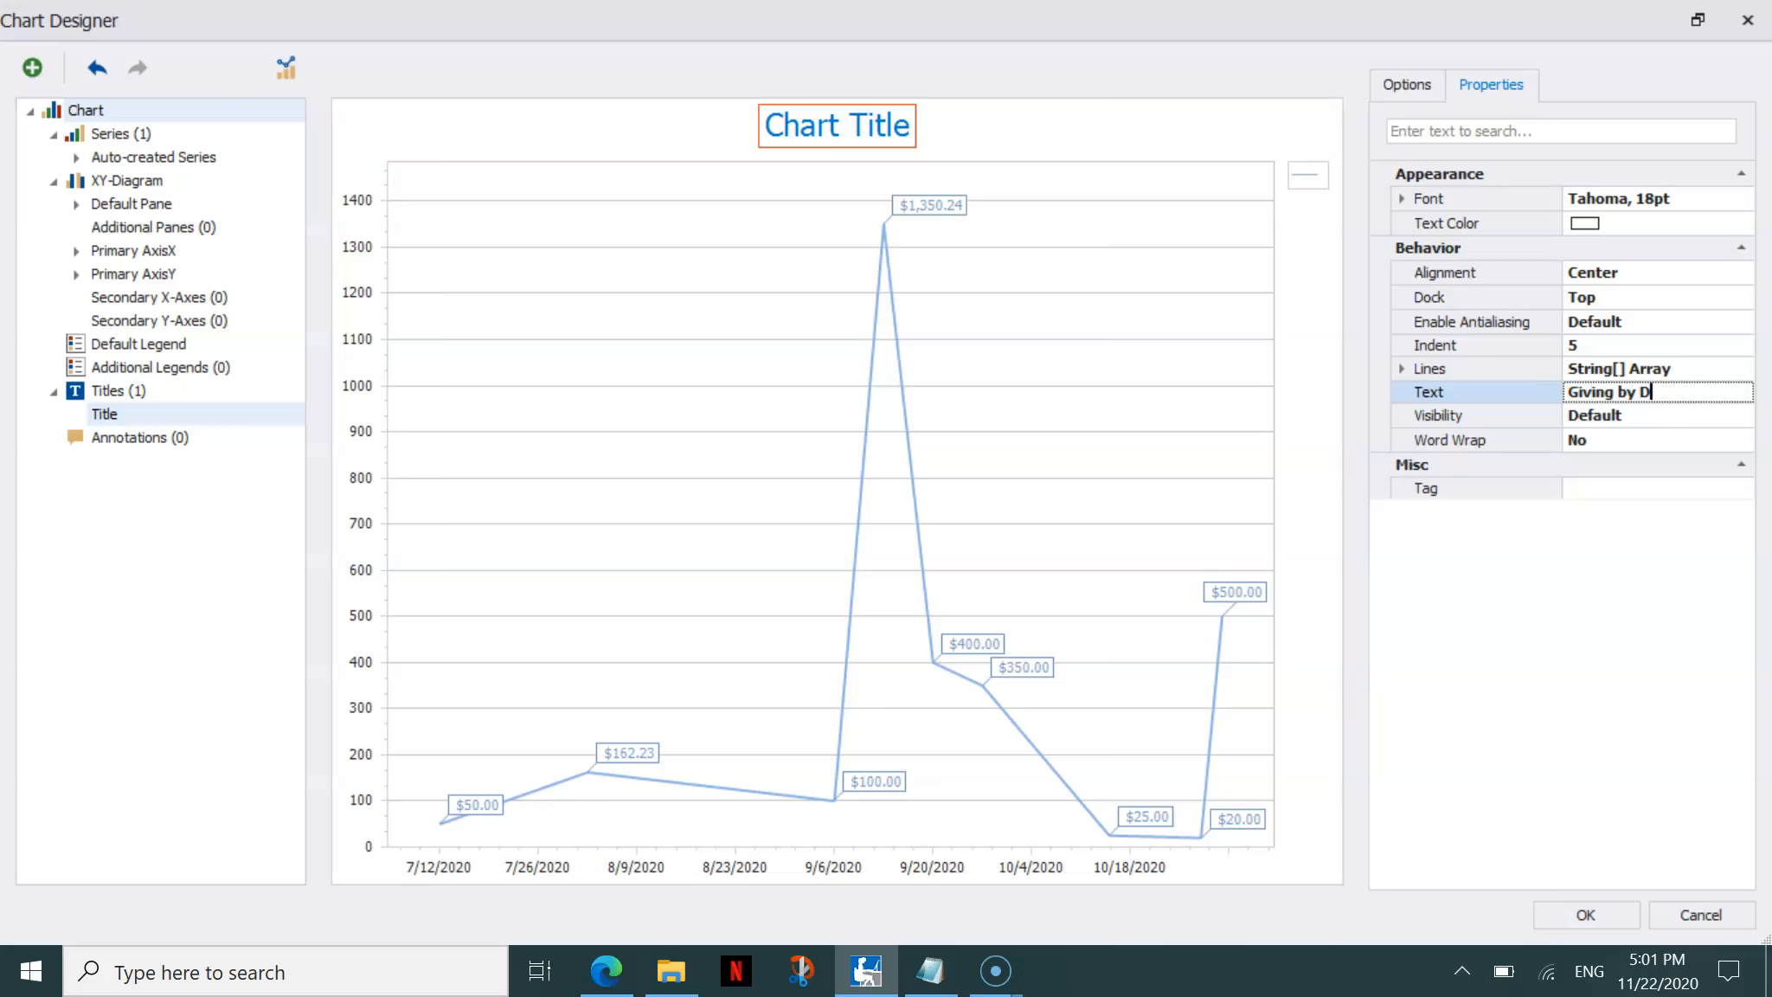
type("ate")
key("Tab")
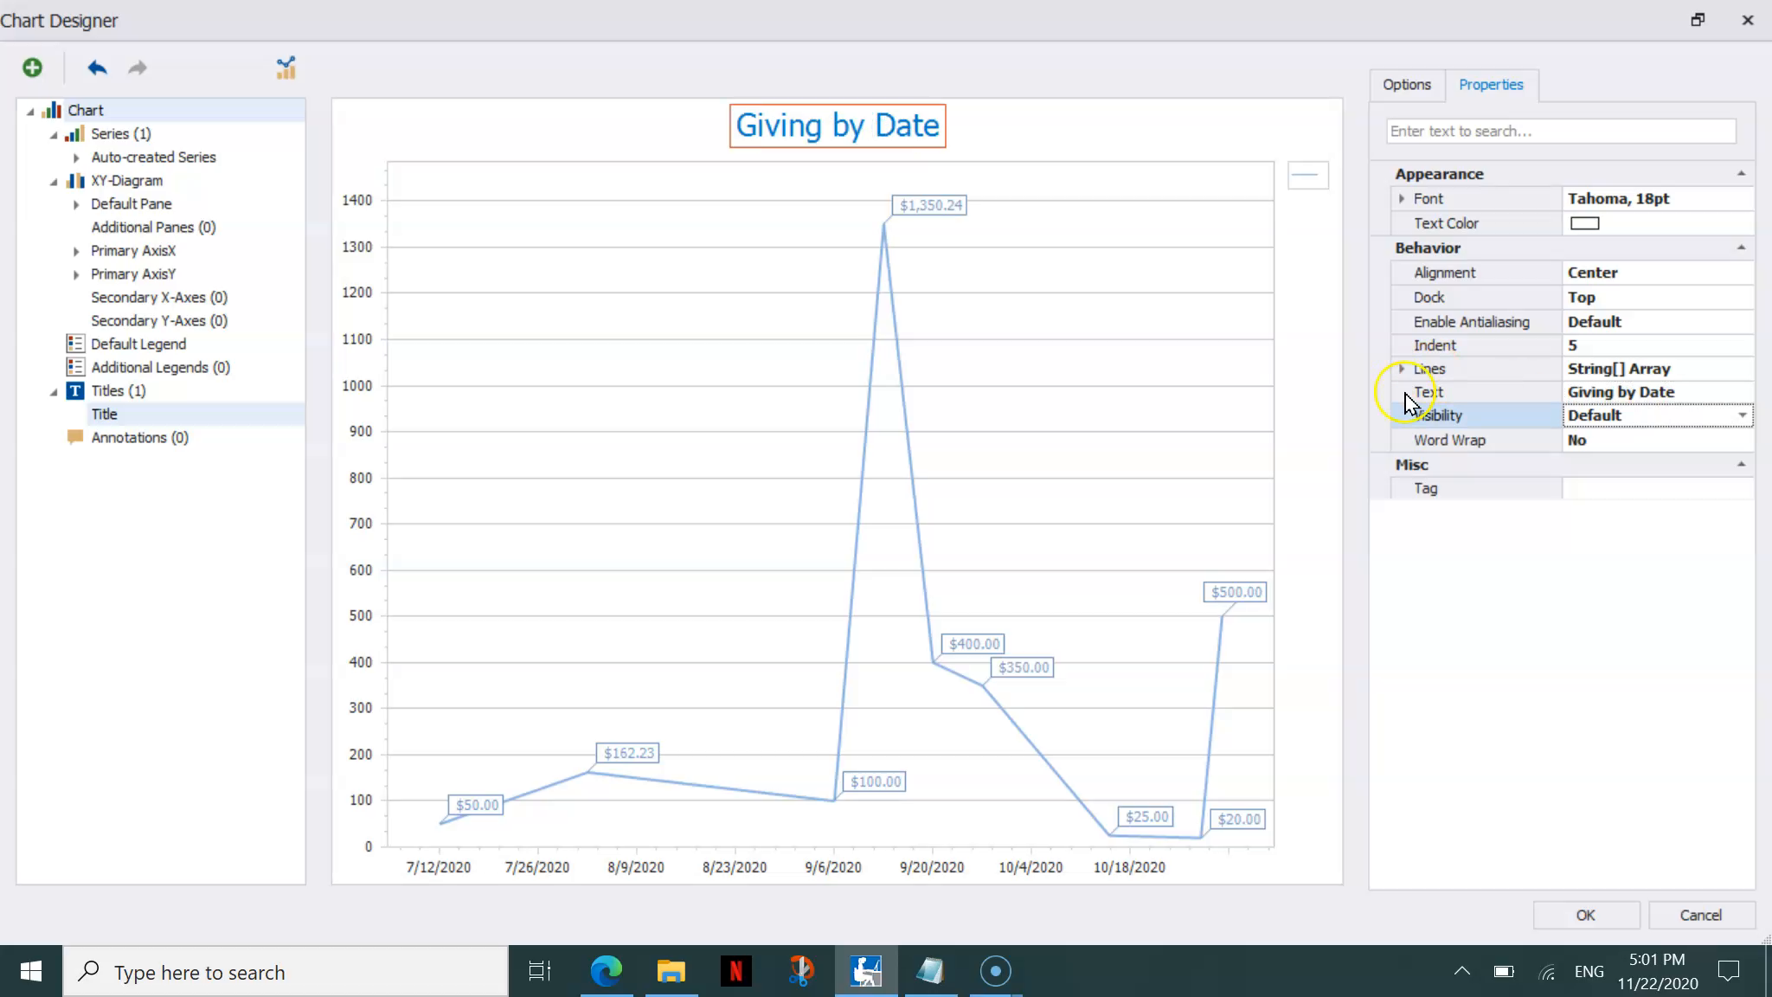
Select the line series' value labels and open their text pattern in the Pattern Editor
left_click(1209, 416)
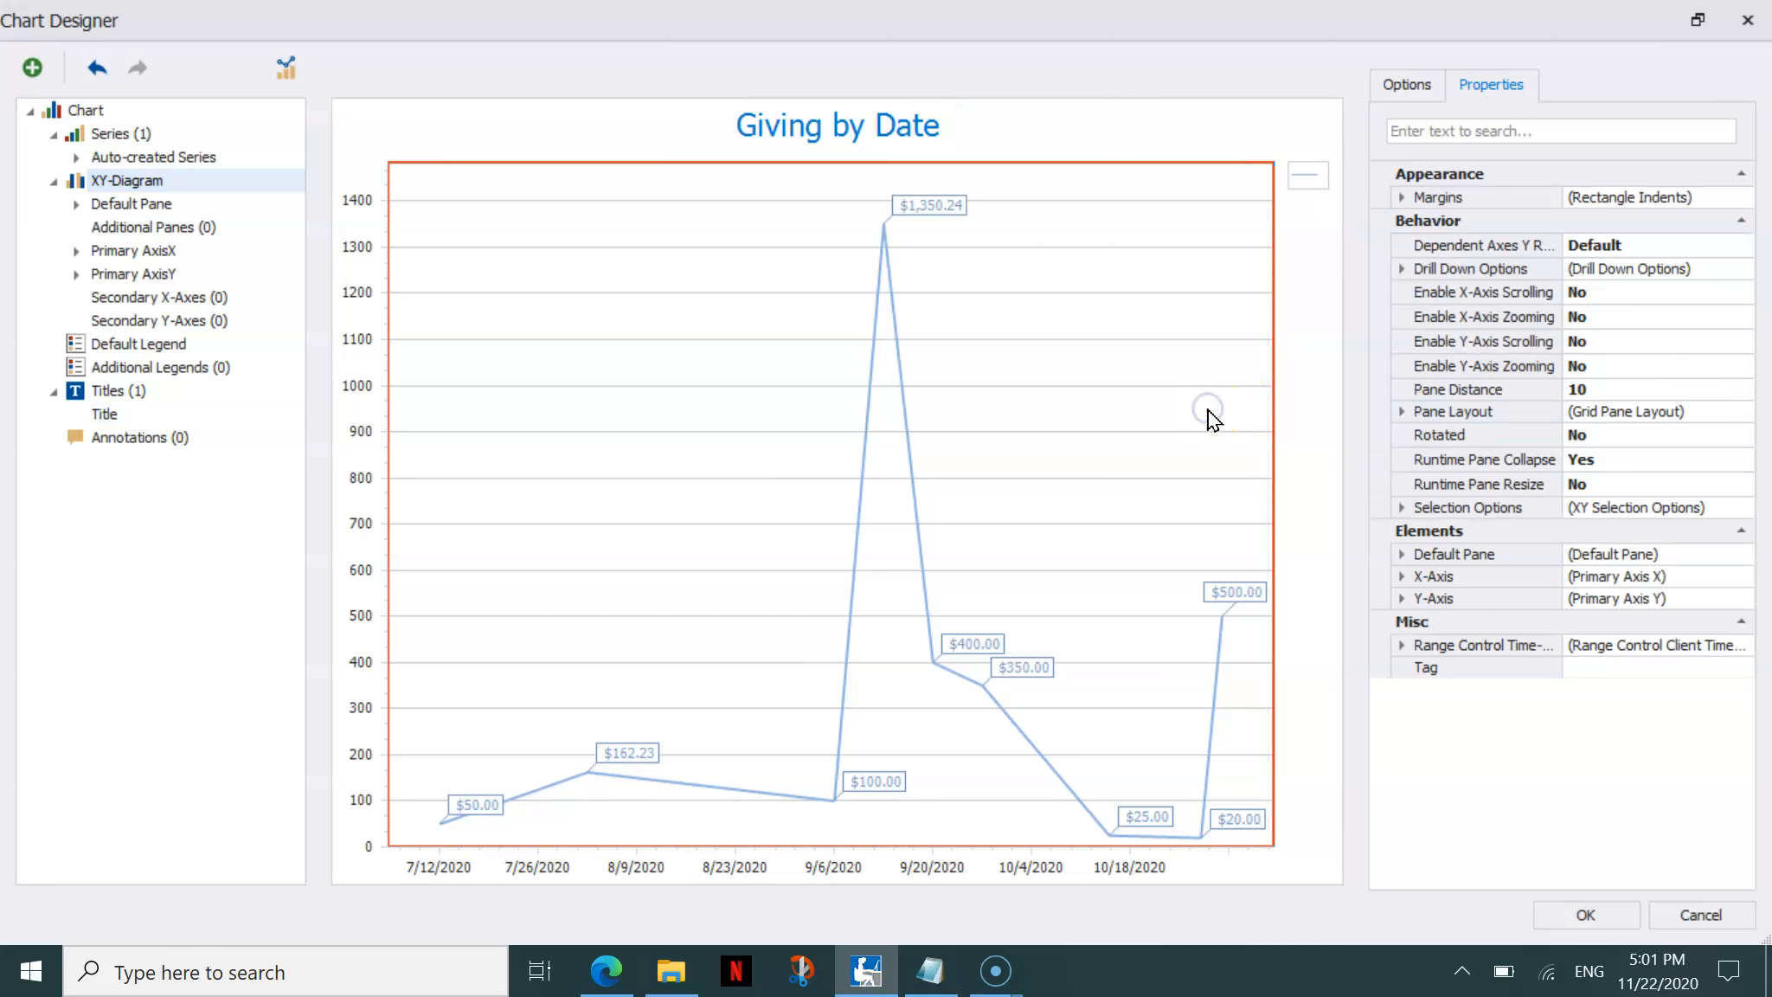
left_click(1237, 595)
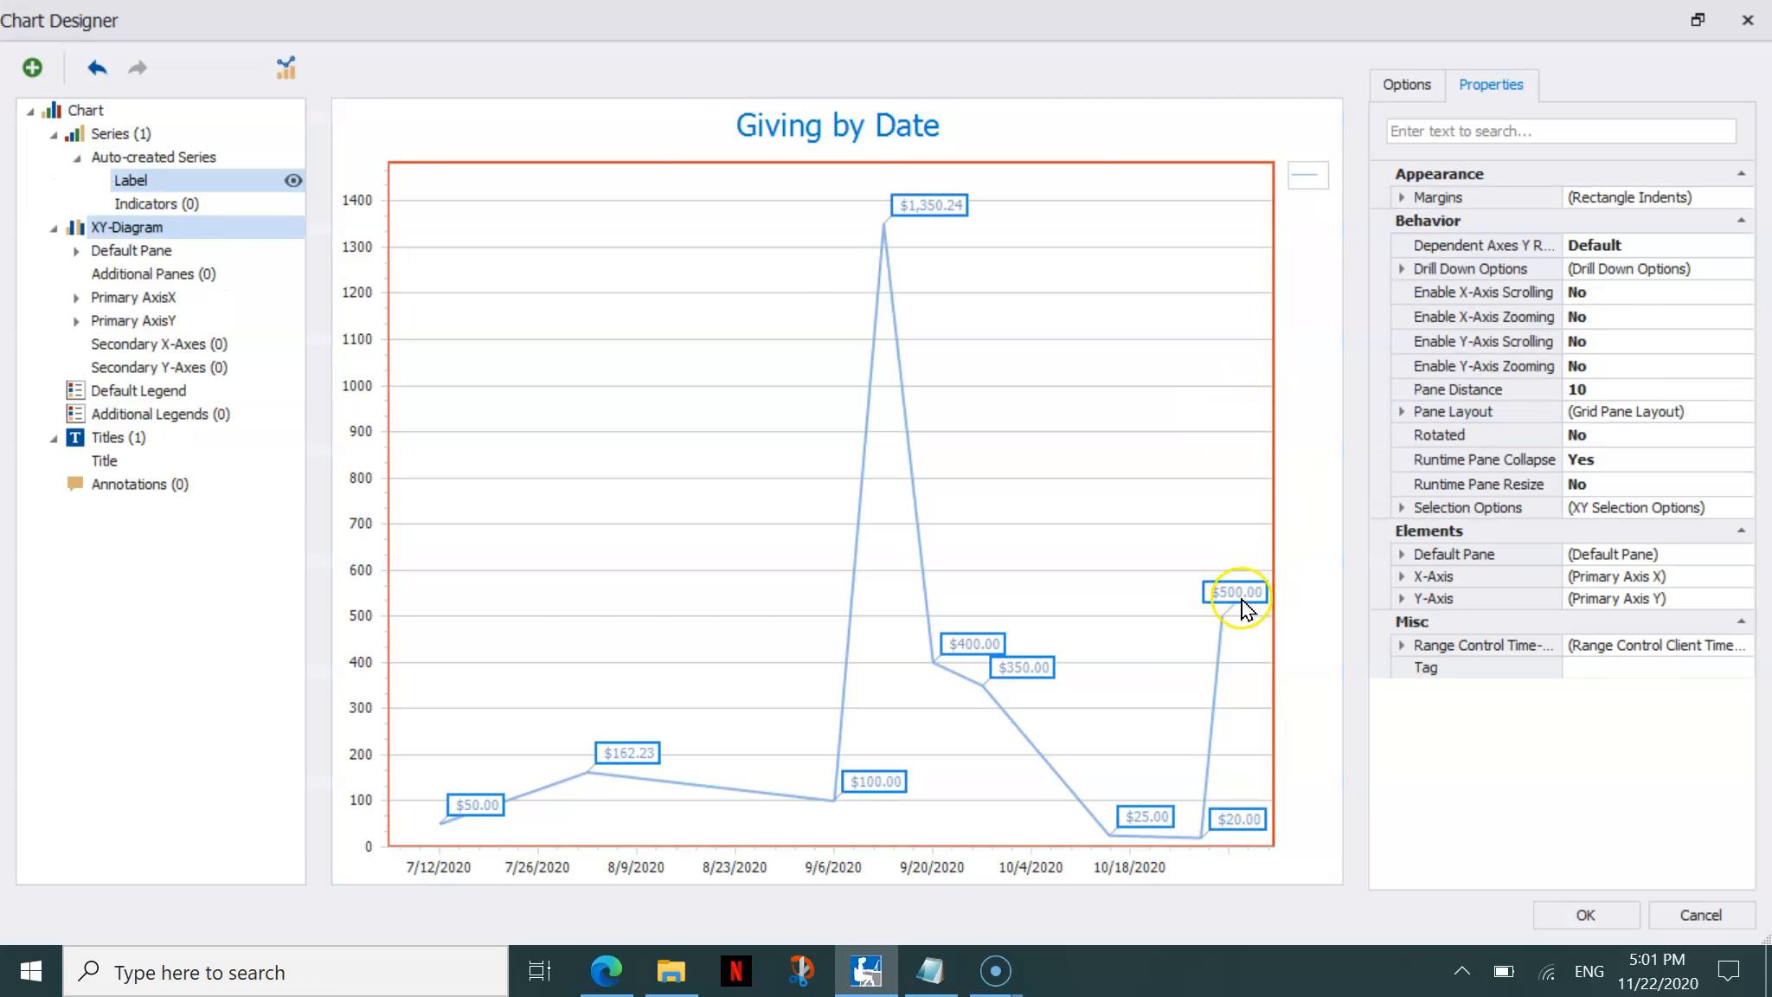
left_click(1230, 642)
left_click(1237, 593)
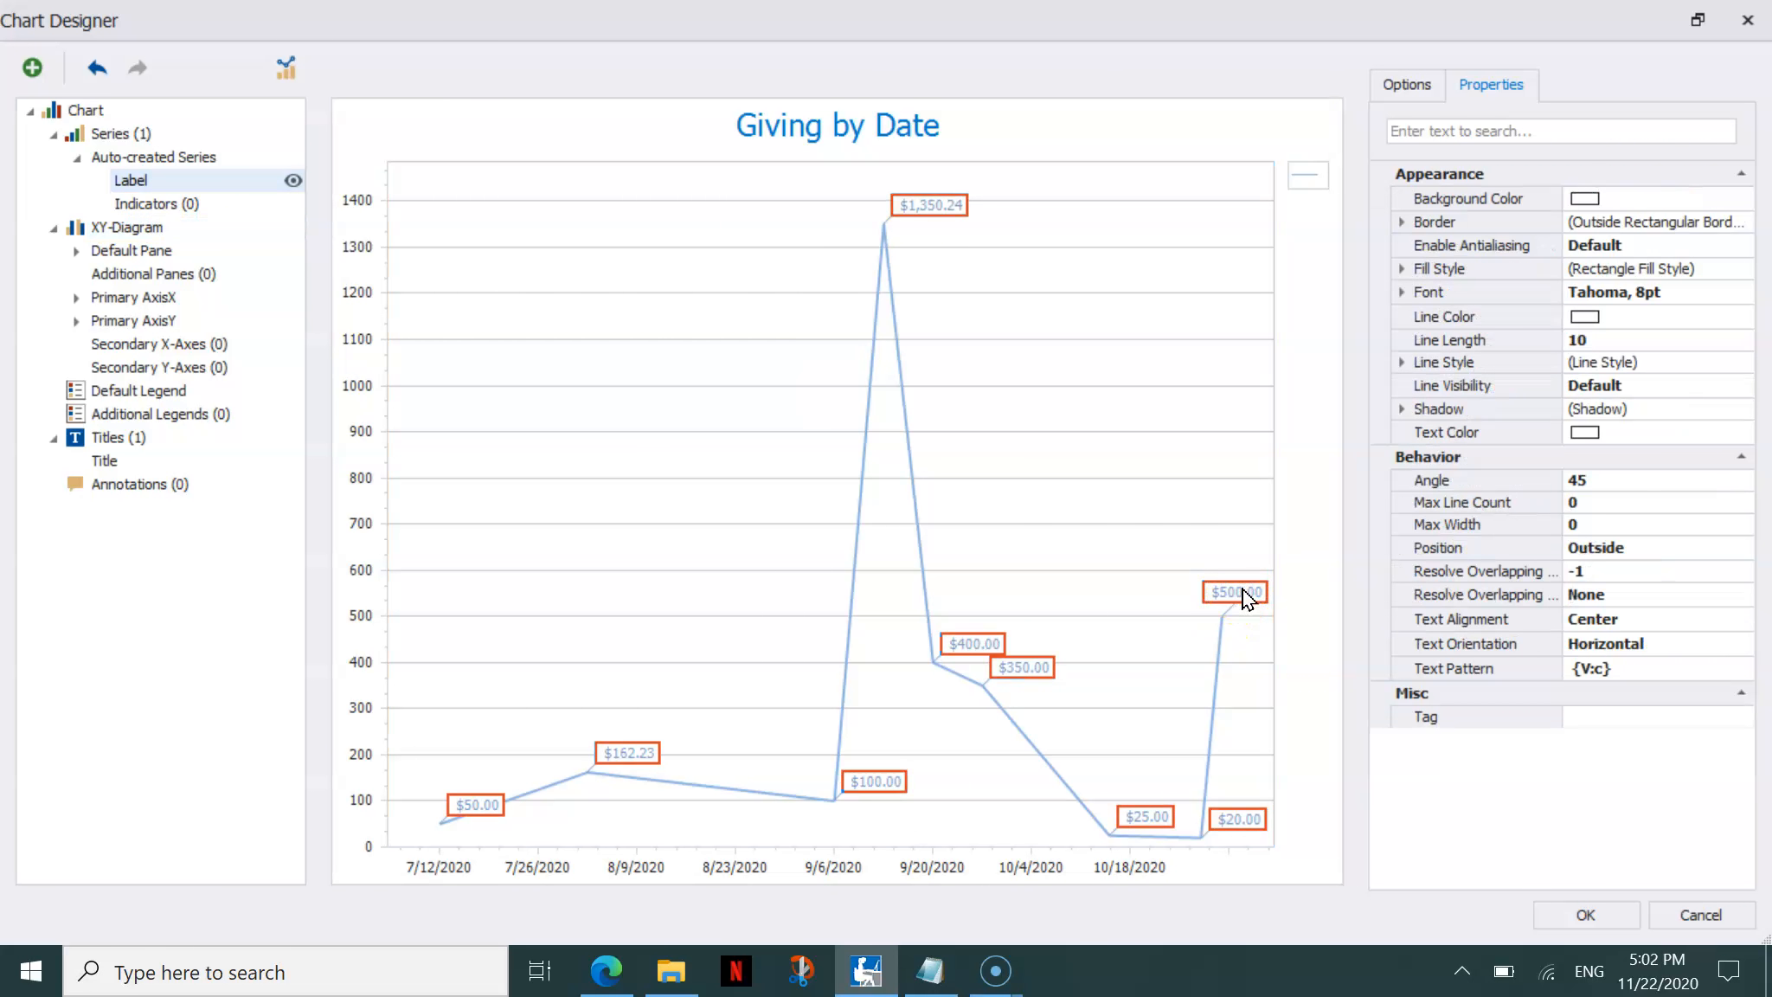
left_click(1616, 670)
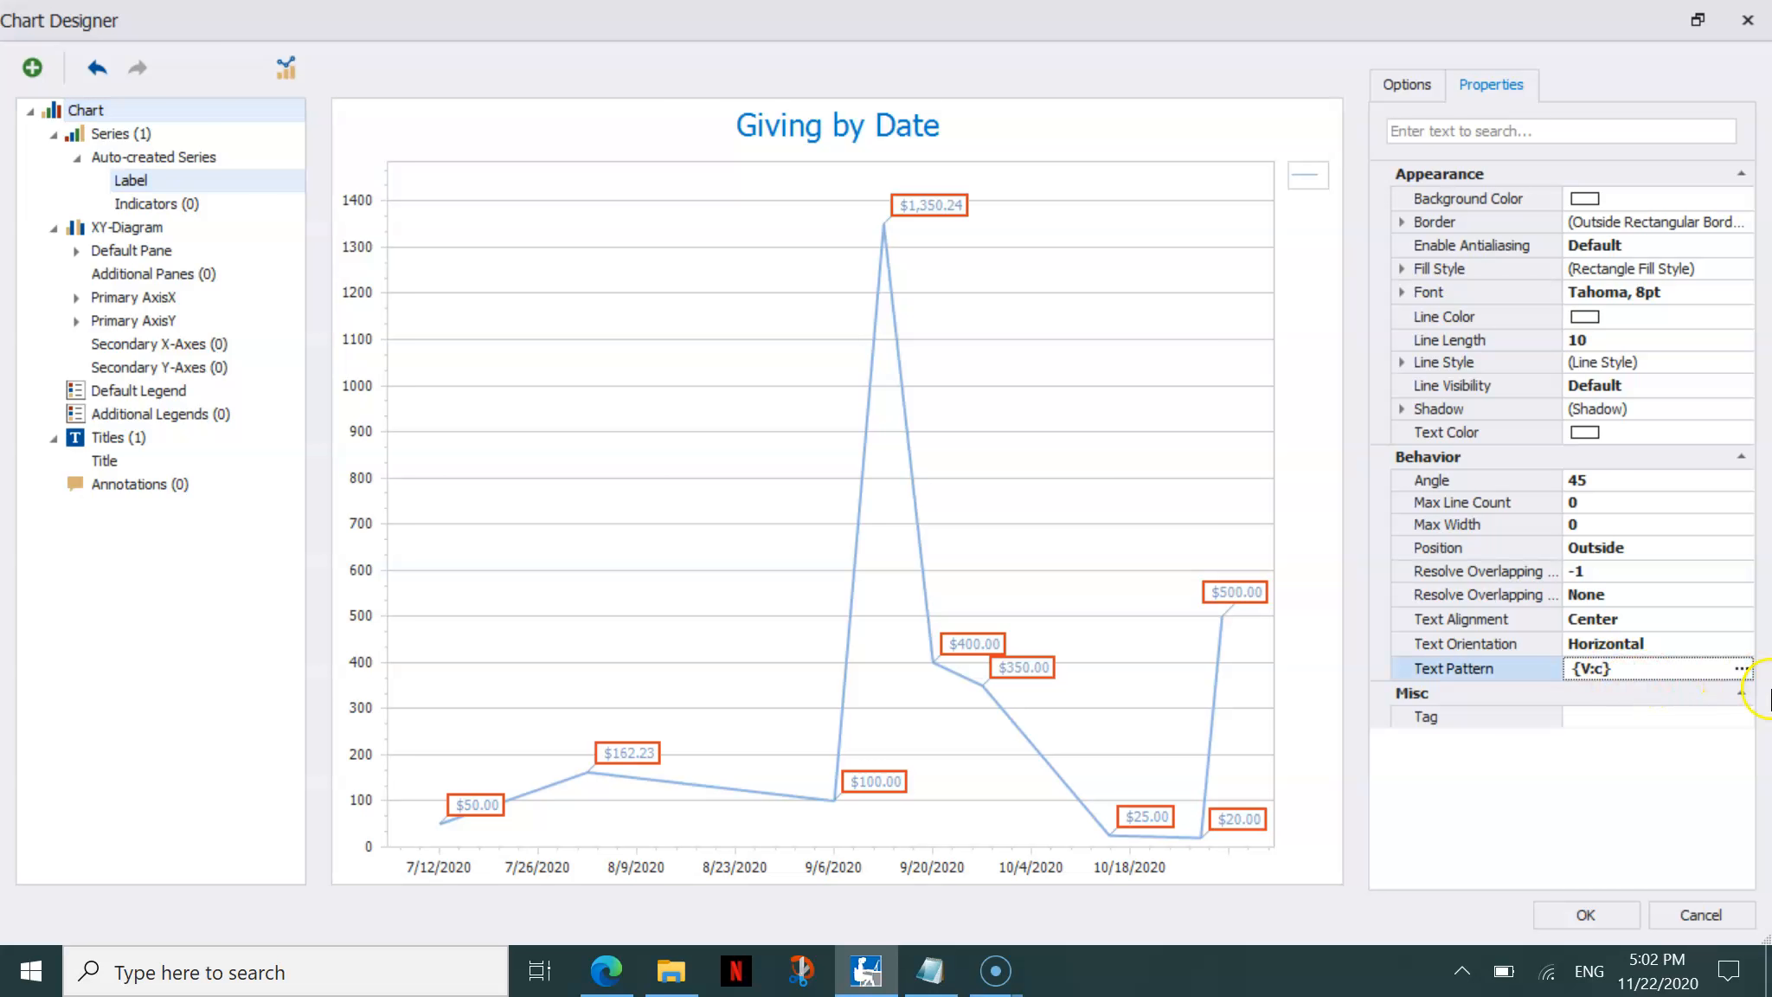
left_click(1740, 670)
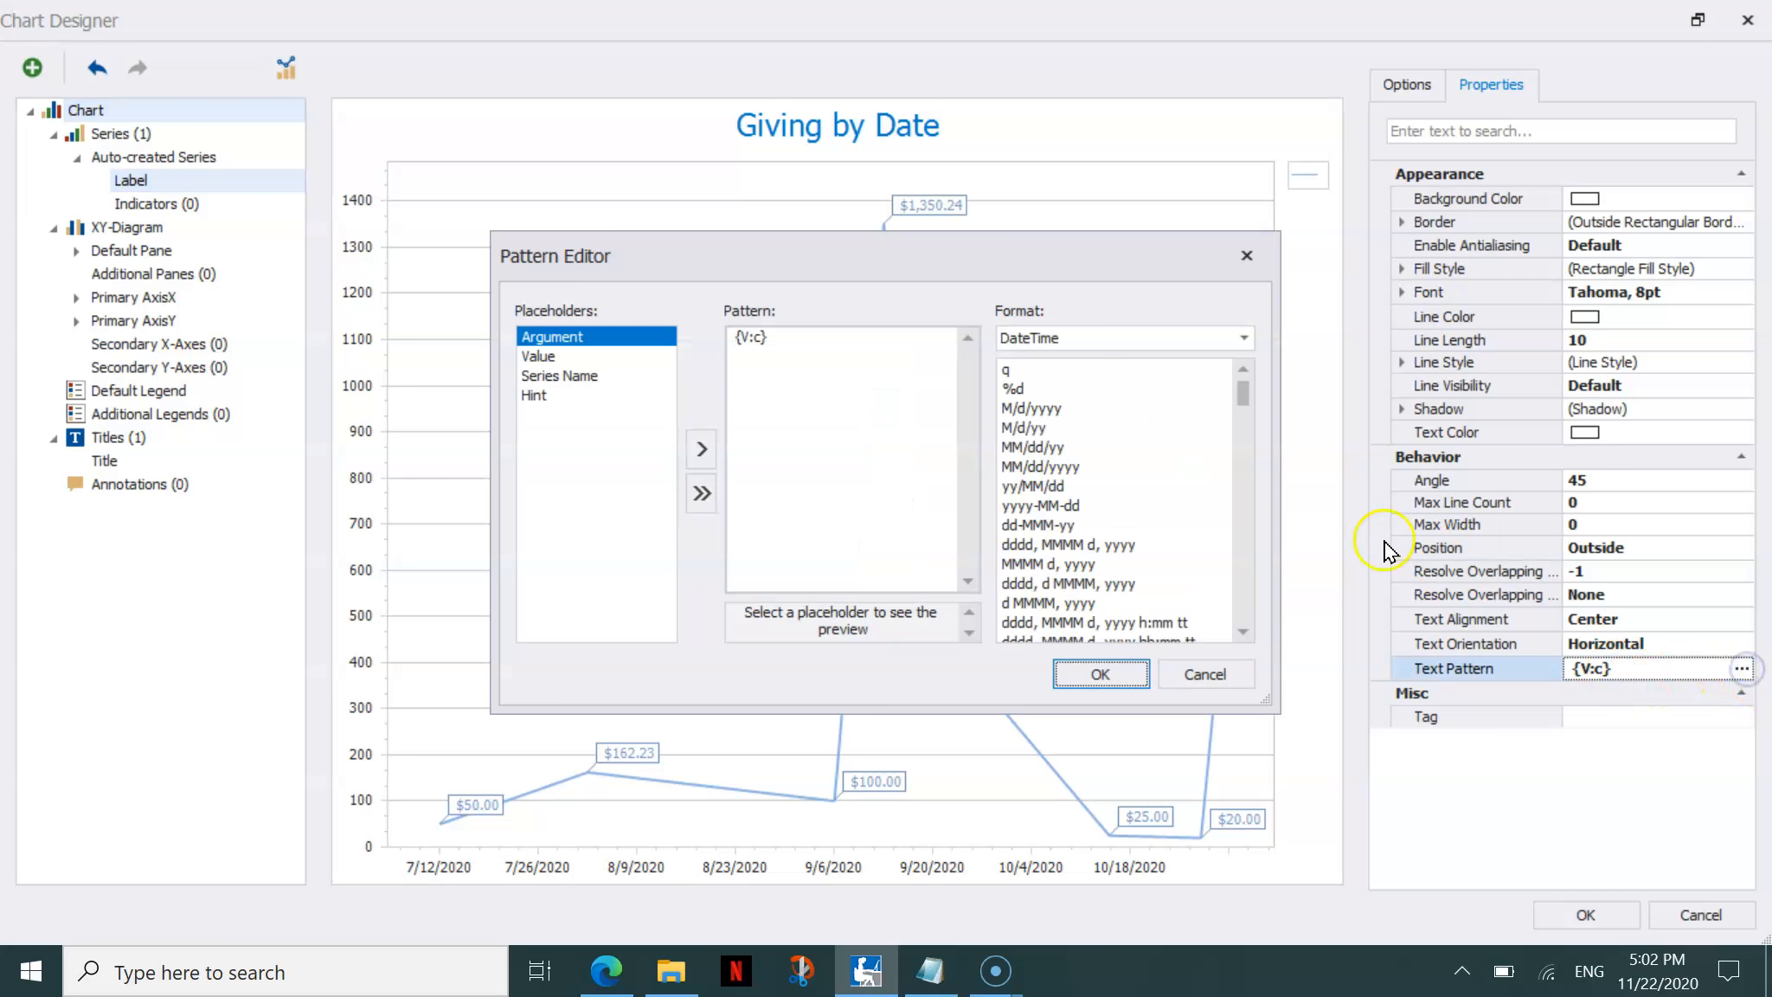
Try the Currency formats $0 and c1, insert the Argument placeholder before the value, and accept the label pattern {A} {V:c}
left_click(780, 342)
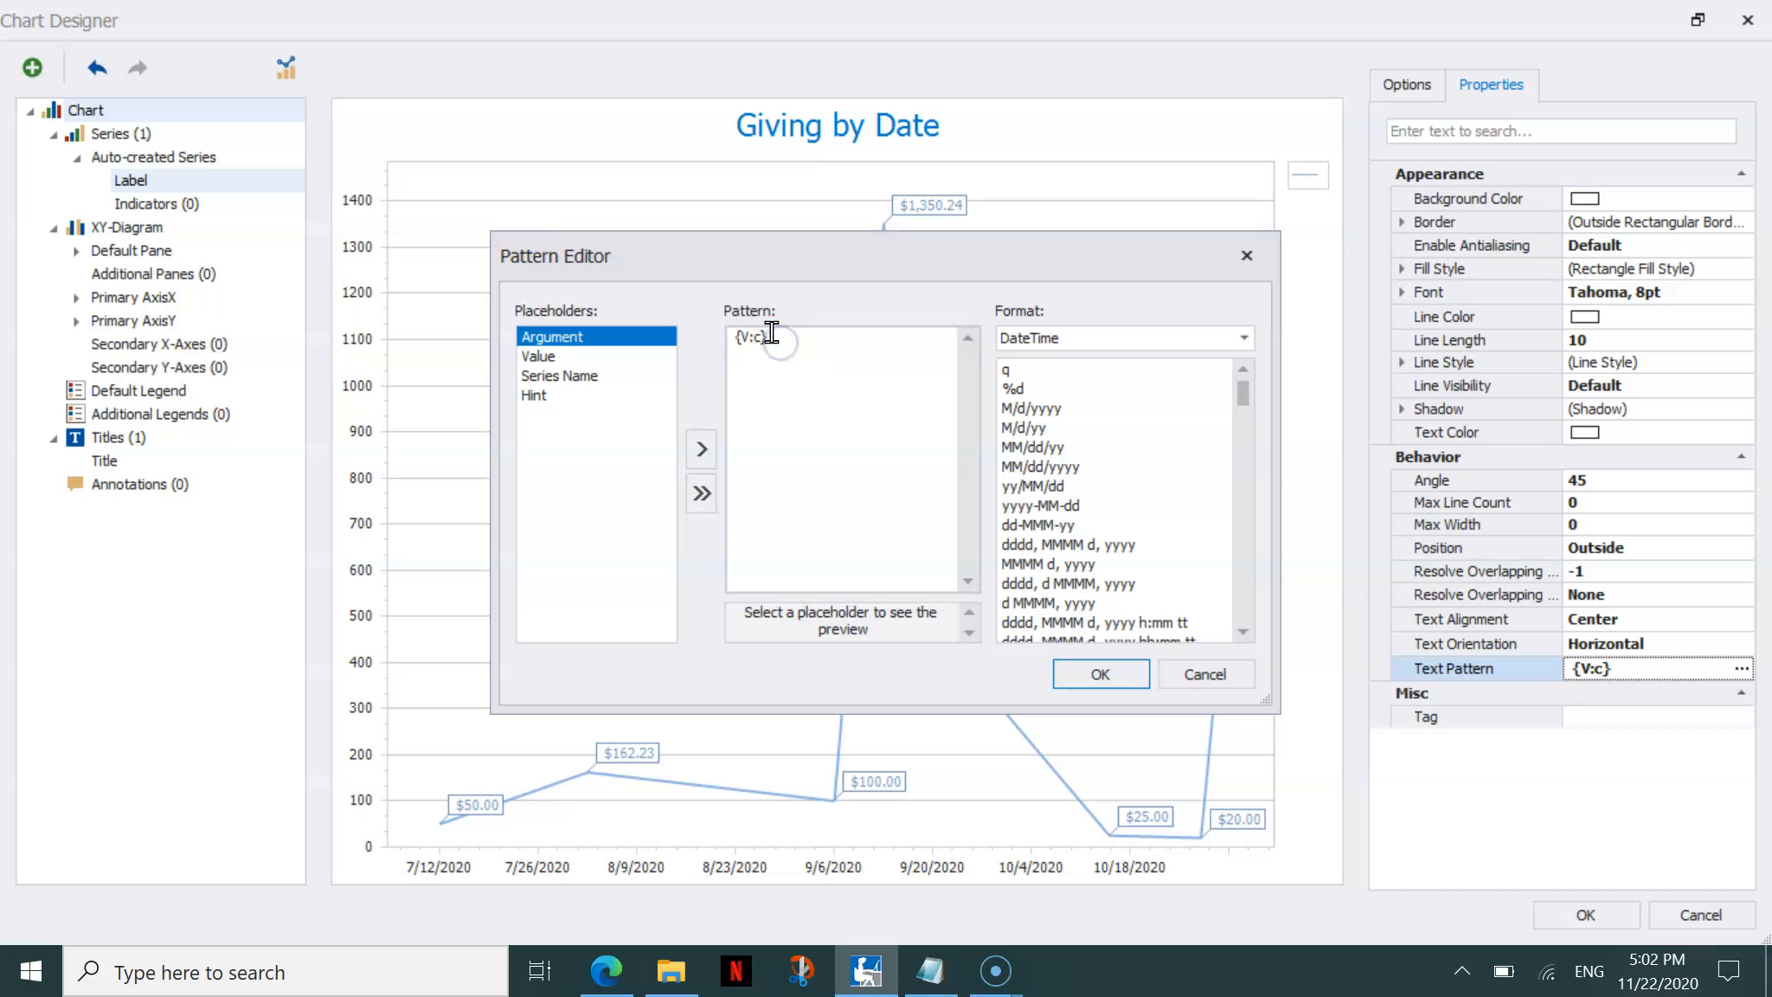
left_click_drag(768, 335, 755, 336)
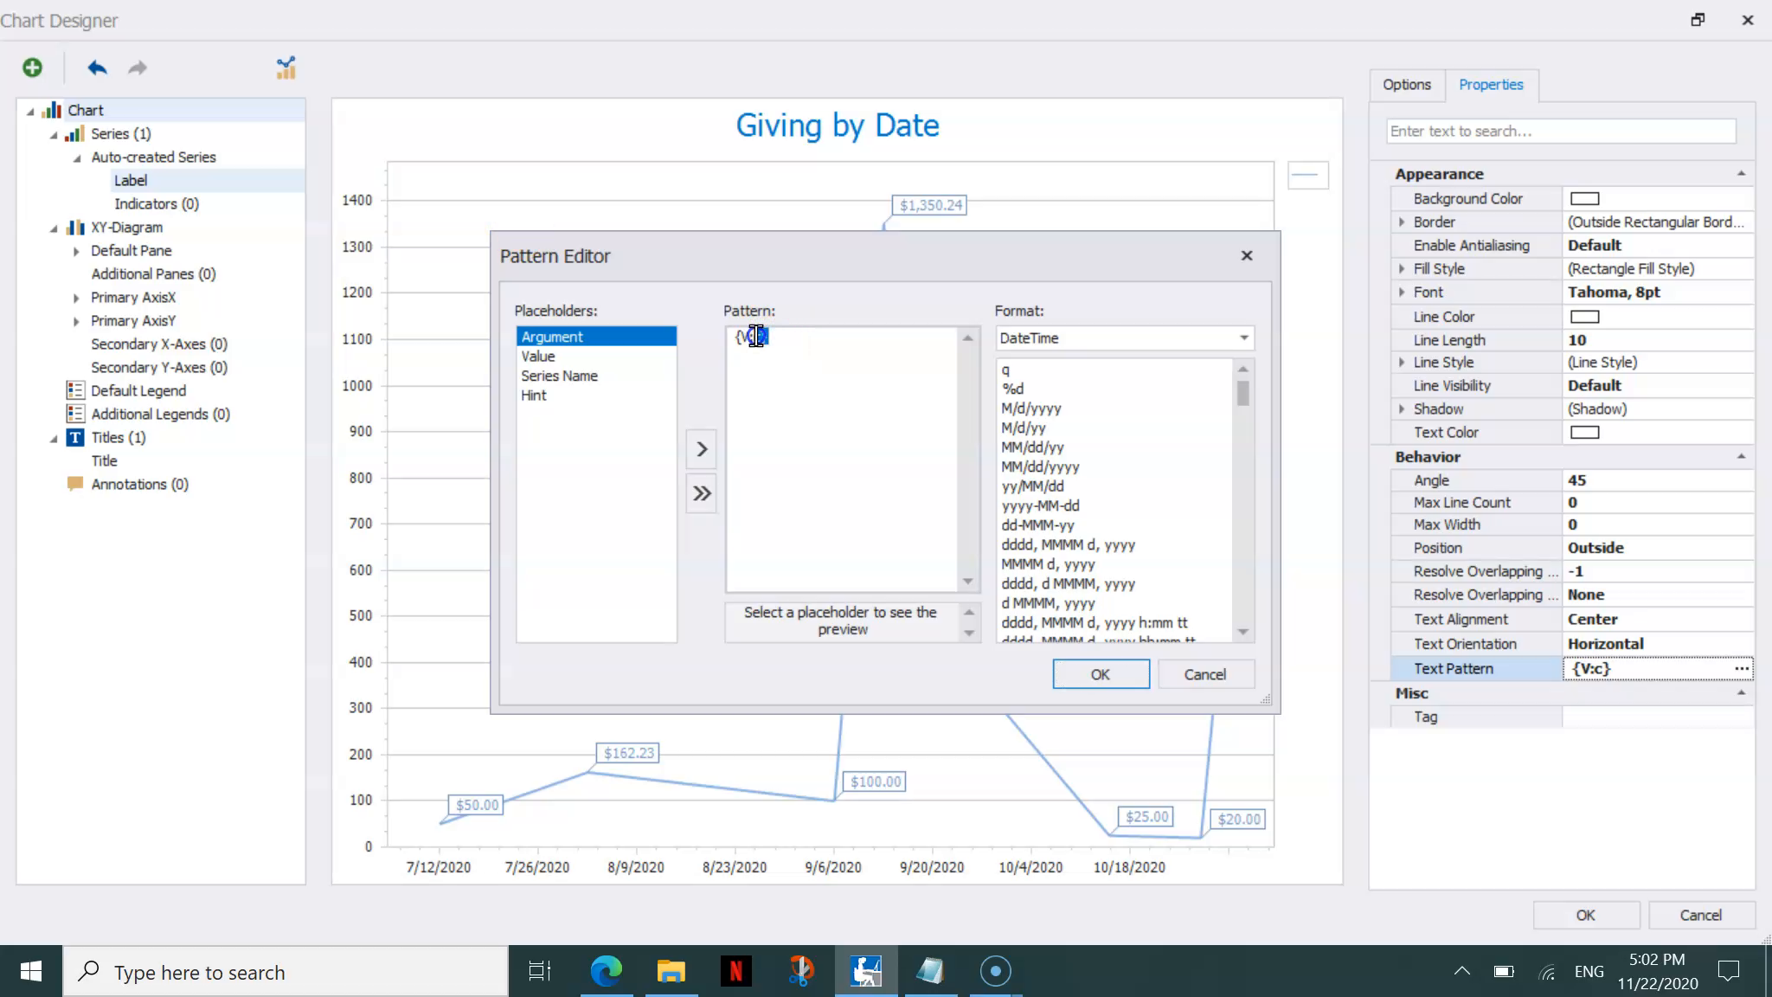
left_click(1071, 337)
left_click(1071, 421)
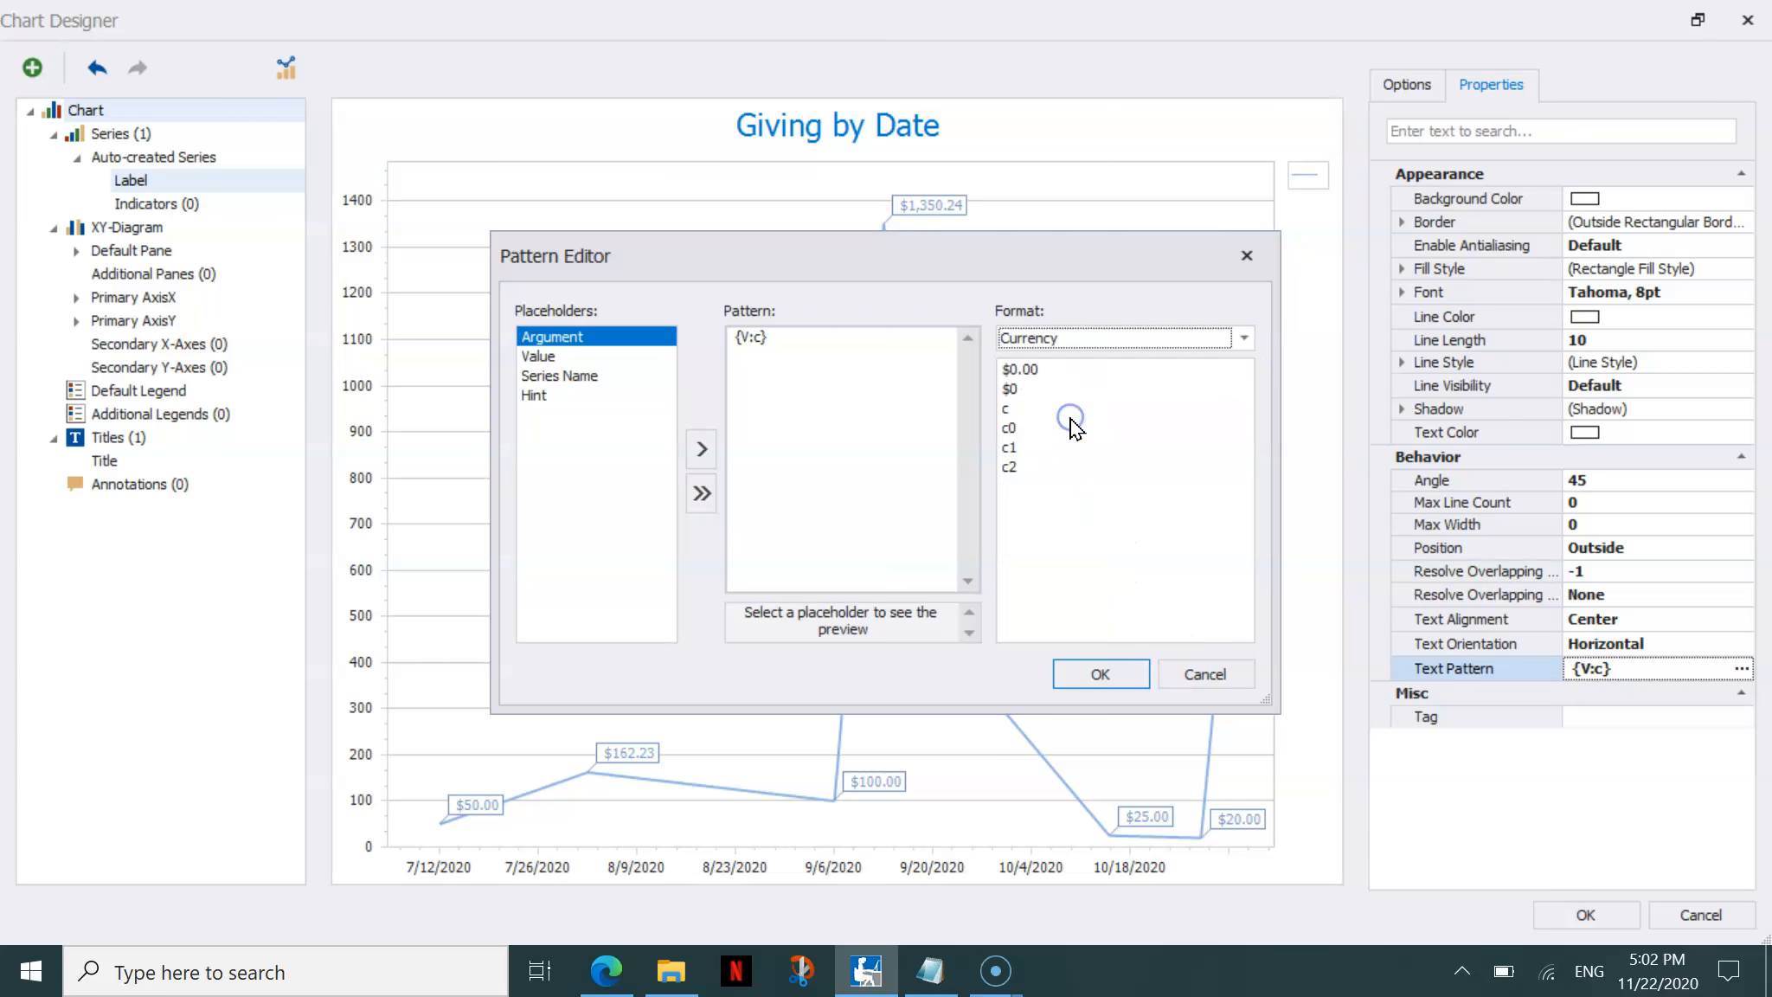
left_click(762, 339)
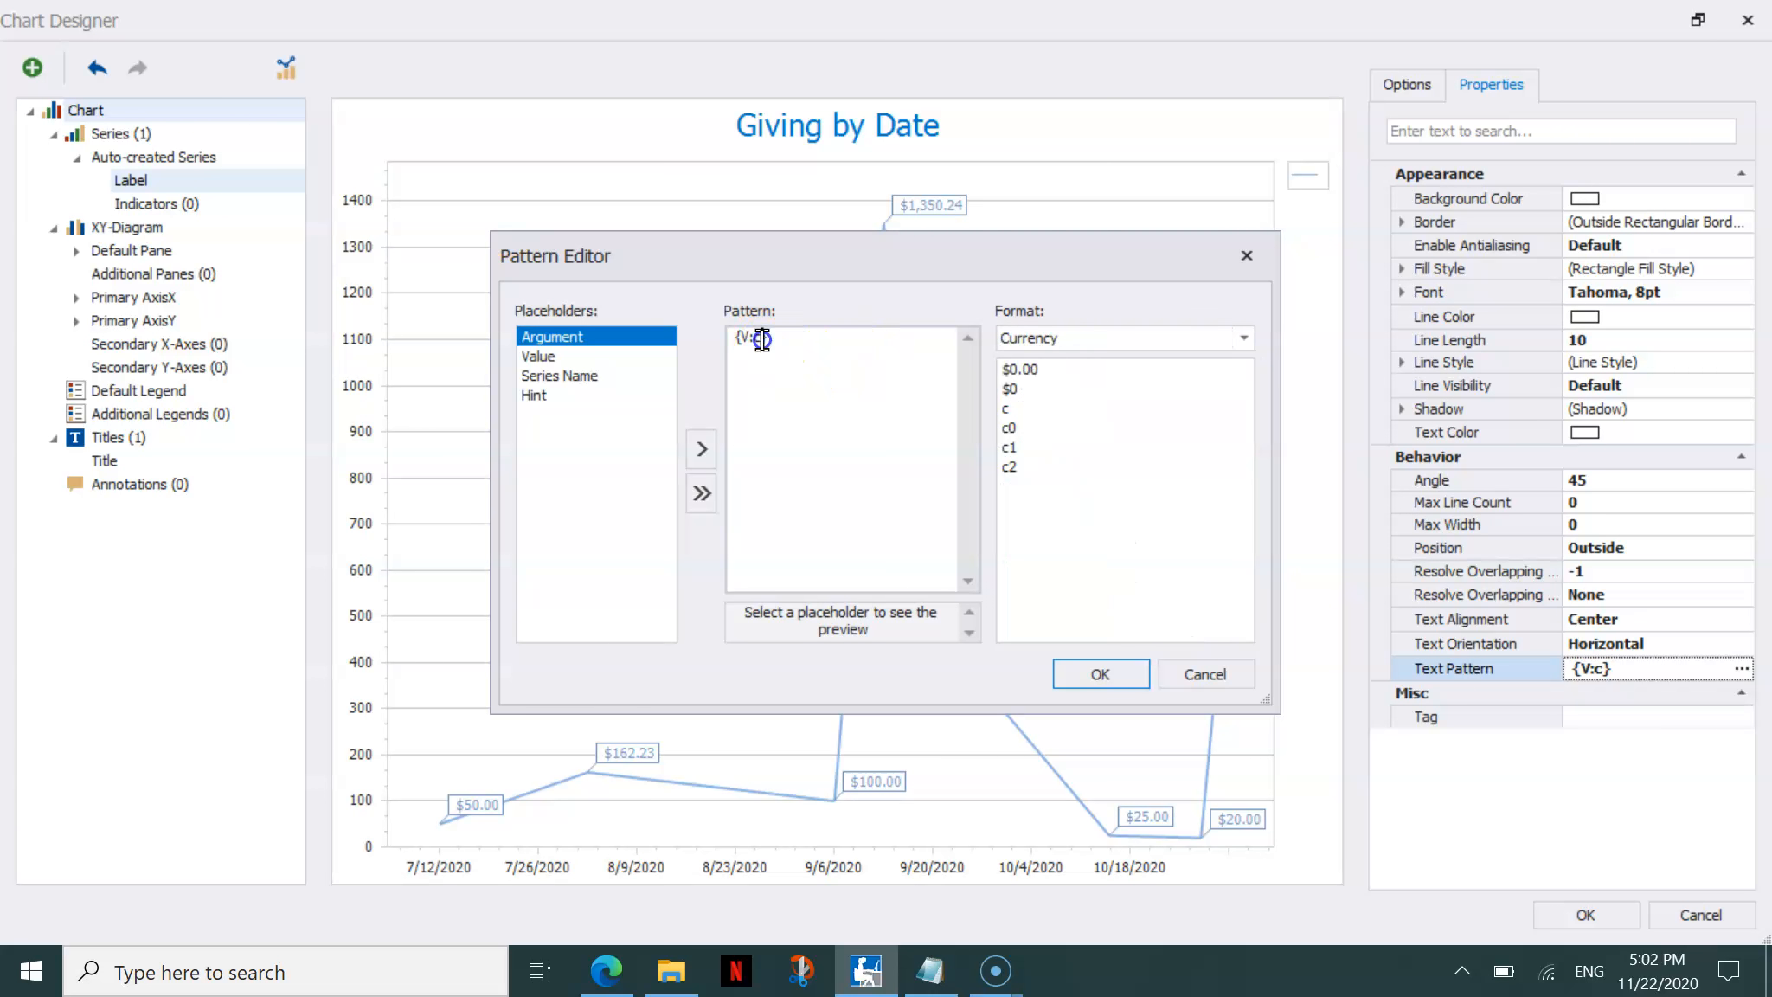
left_click(1029, 370)
left_click(1022, 391)
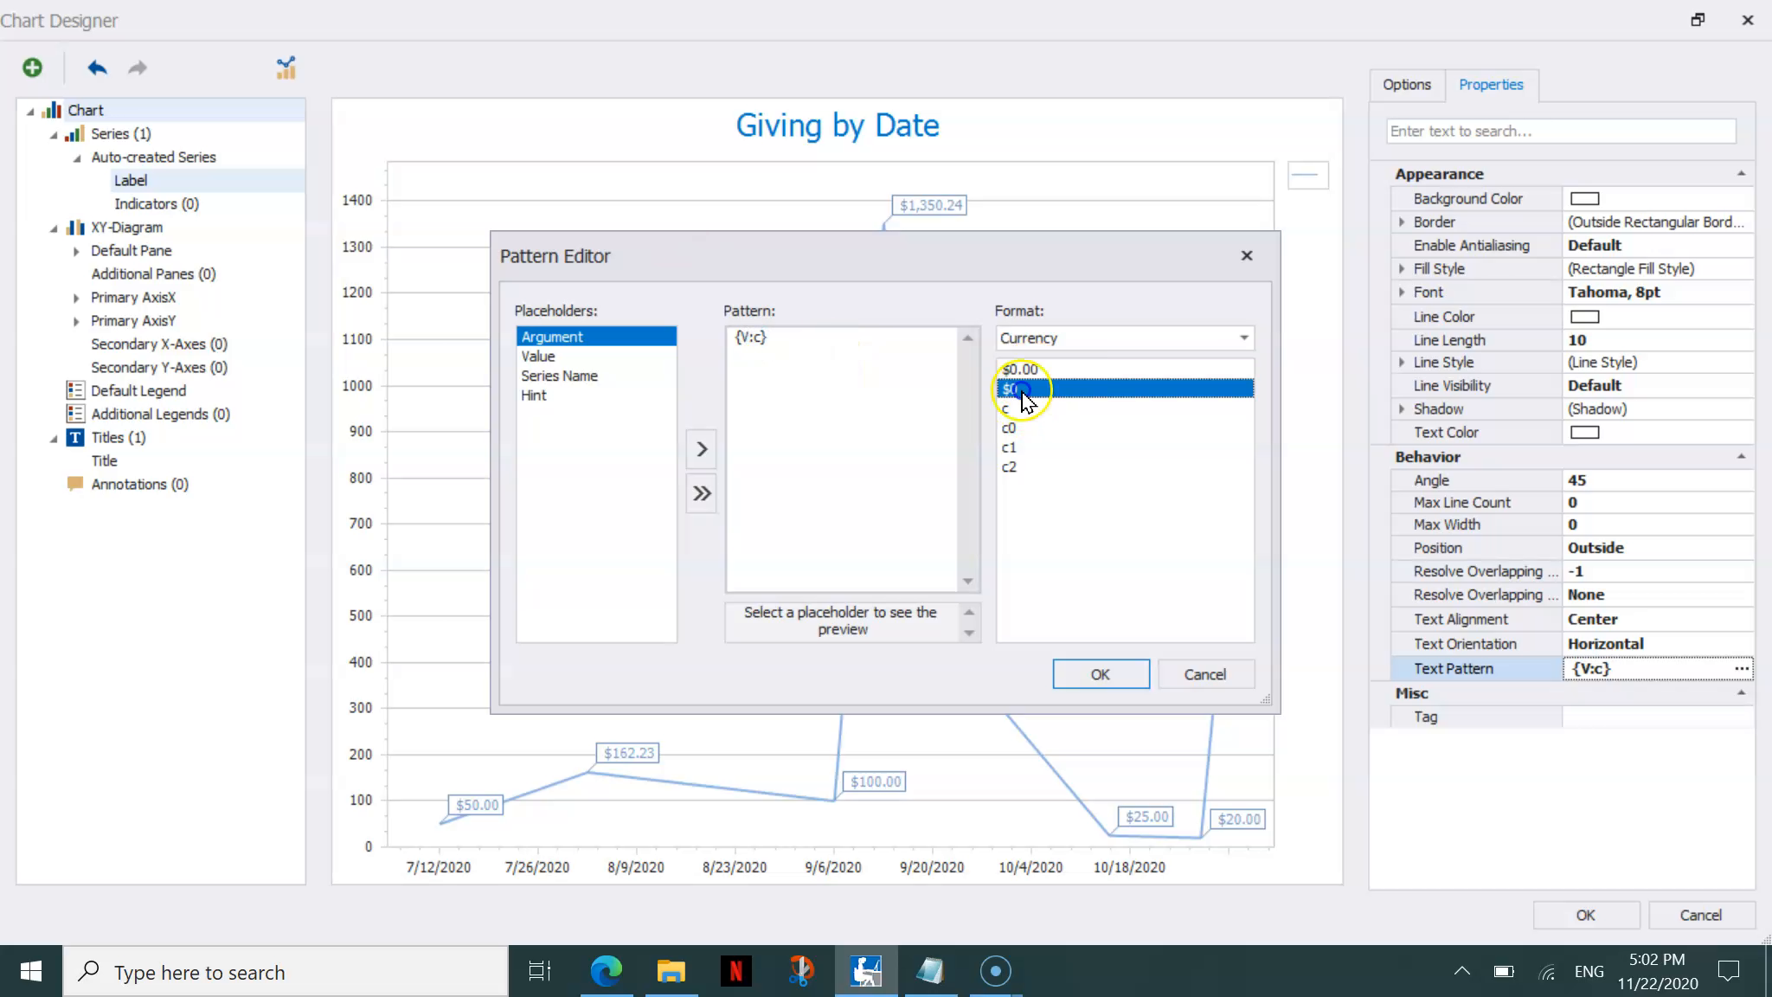
left_click(787, 346)
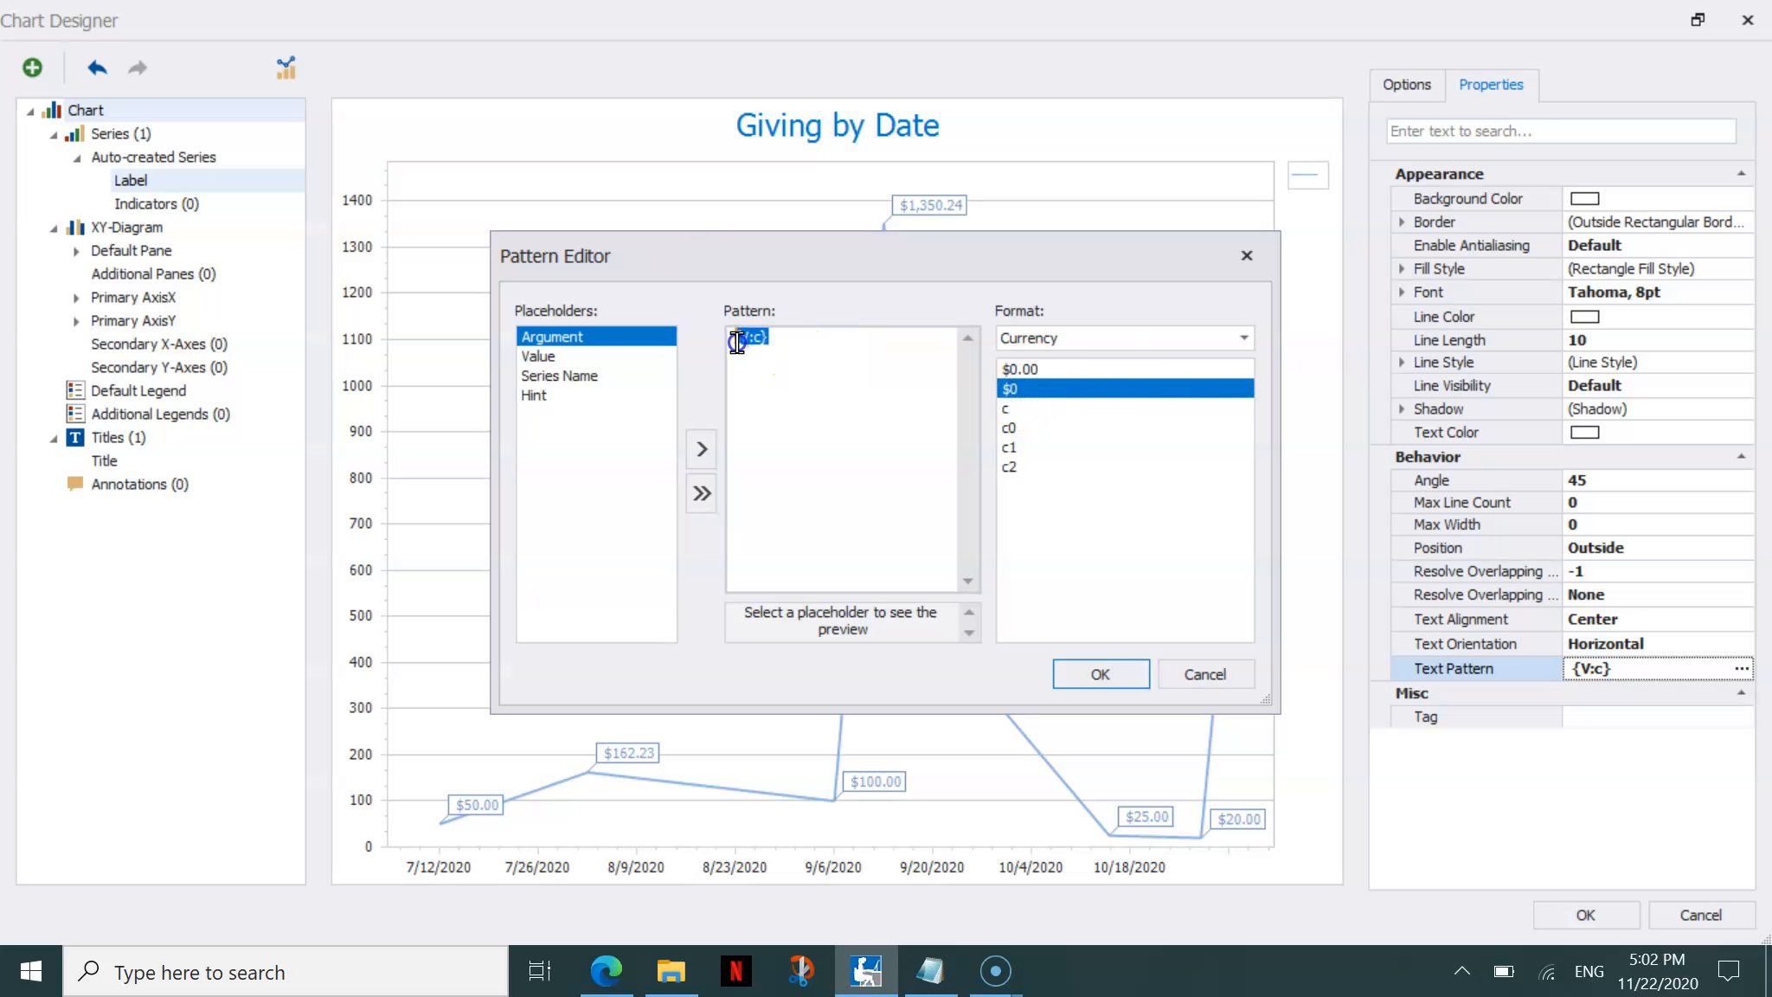
left_click(1008, 446)
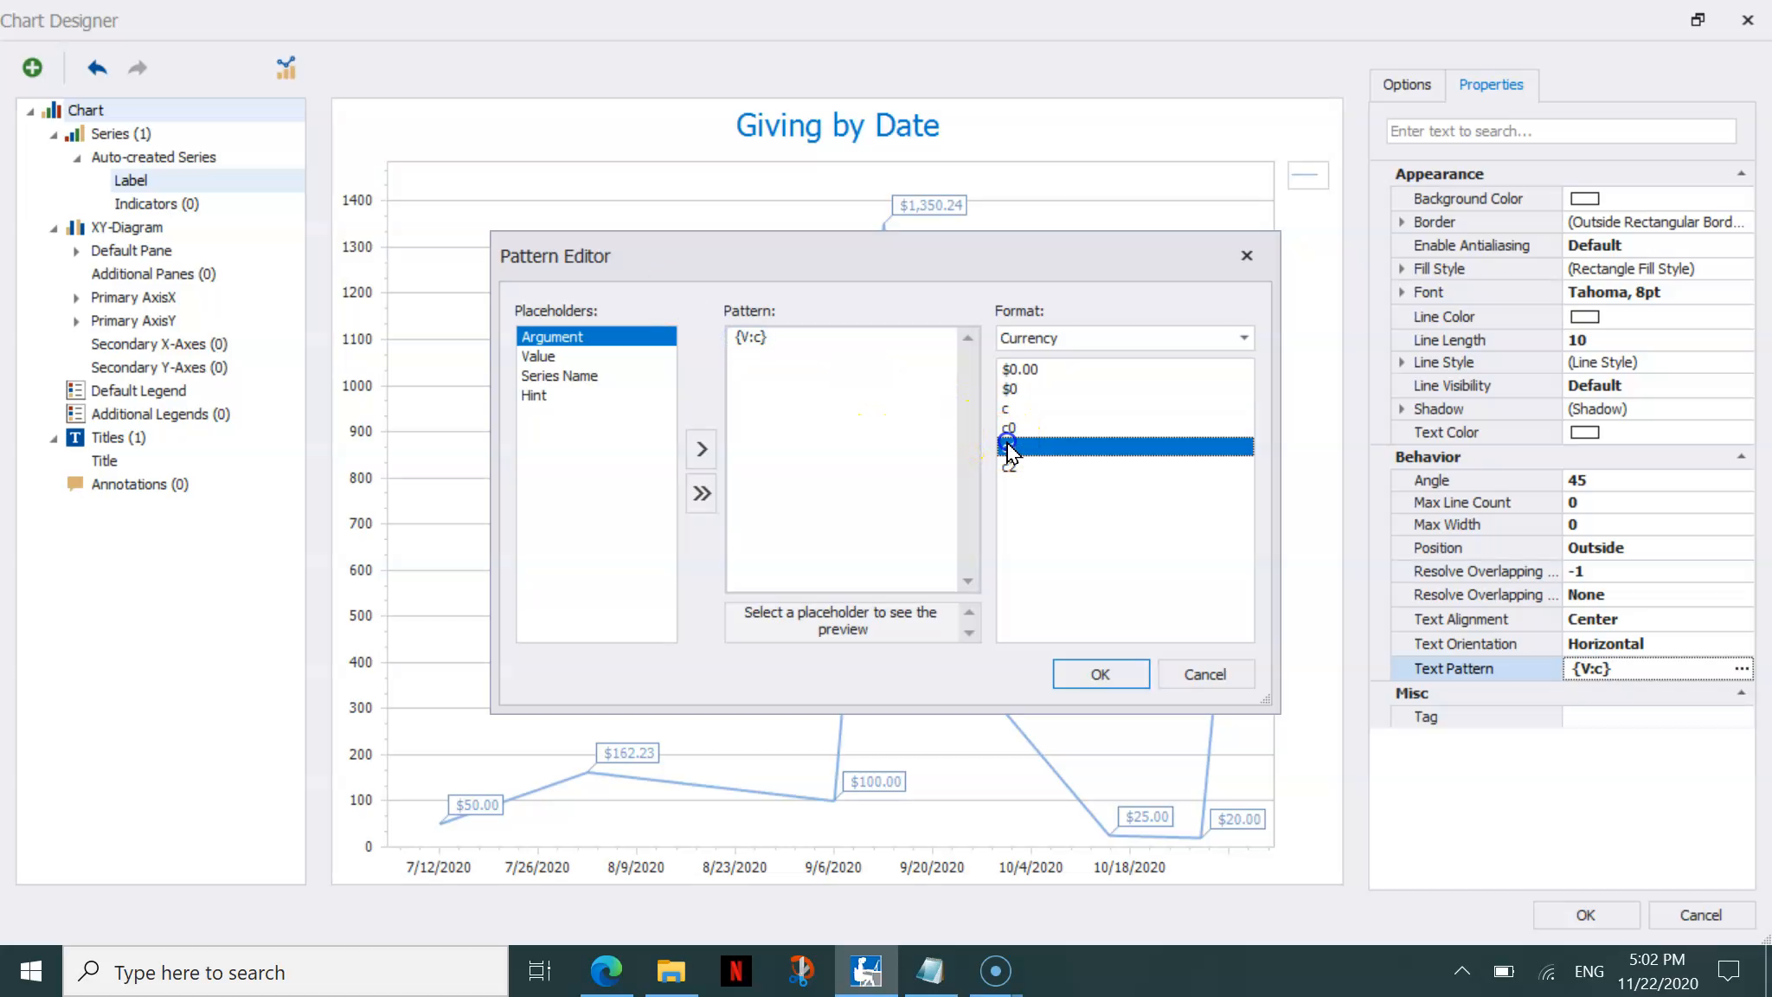
left_click(831, 363)
left_click(712, 341)
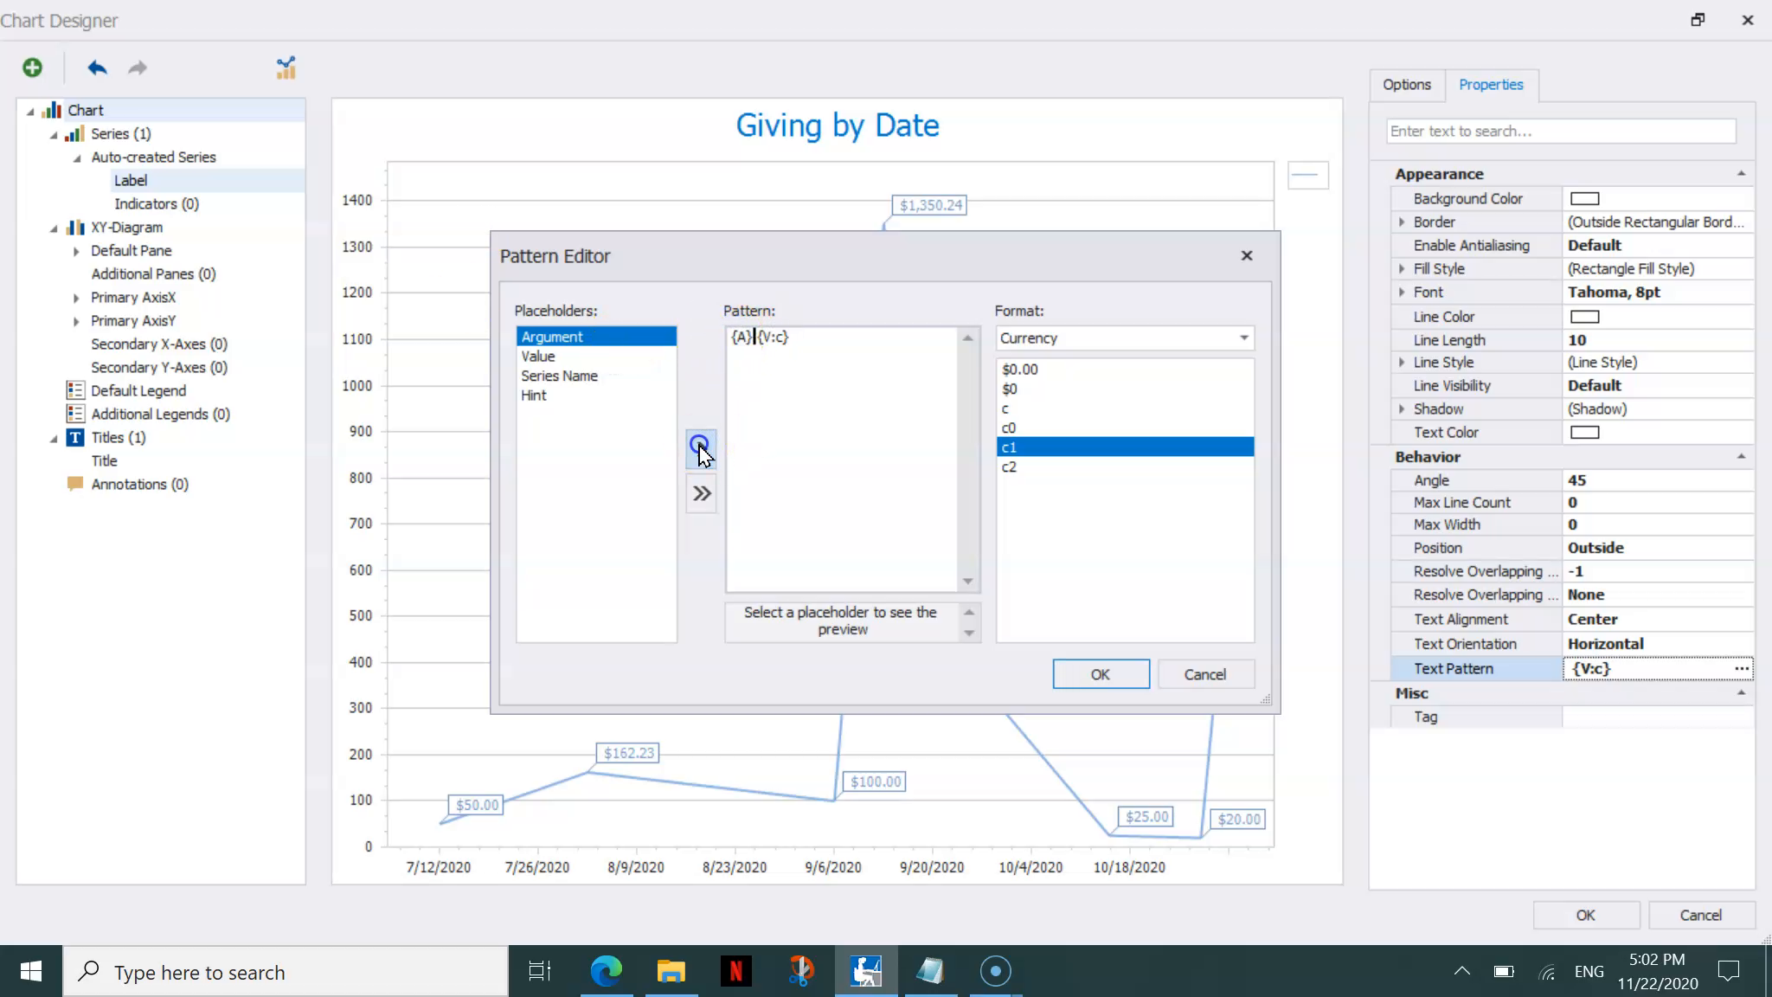
left_click(1096, 676)
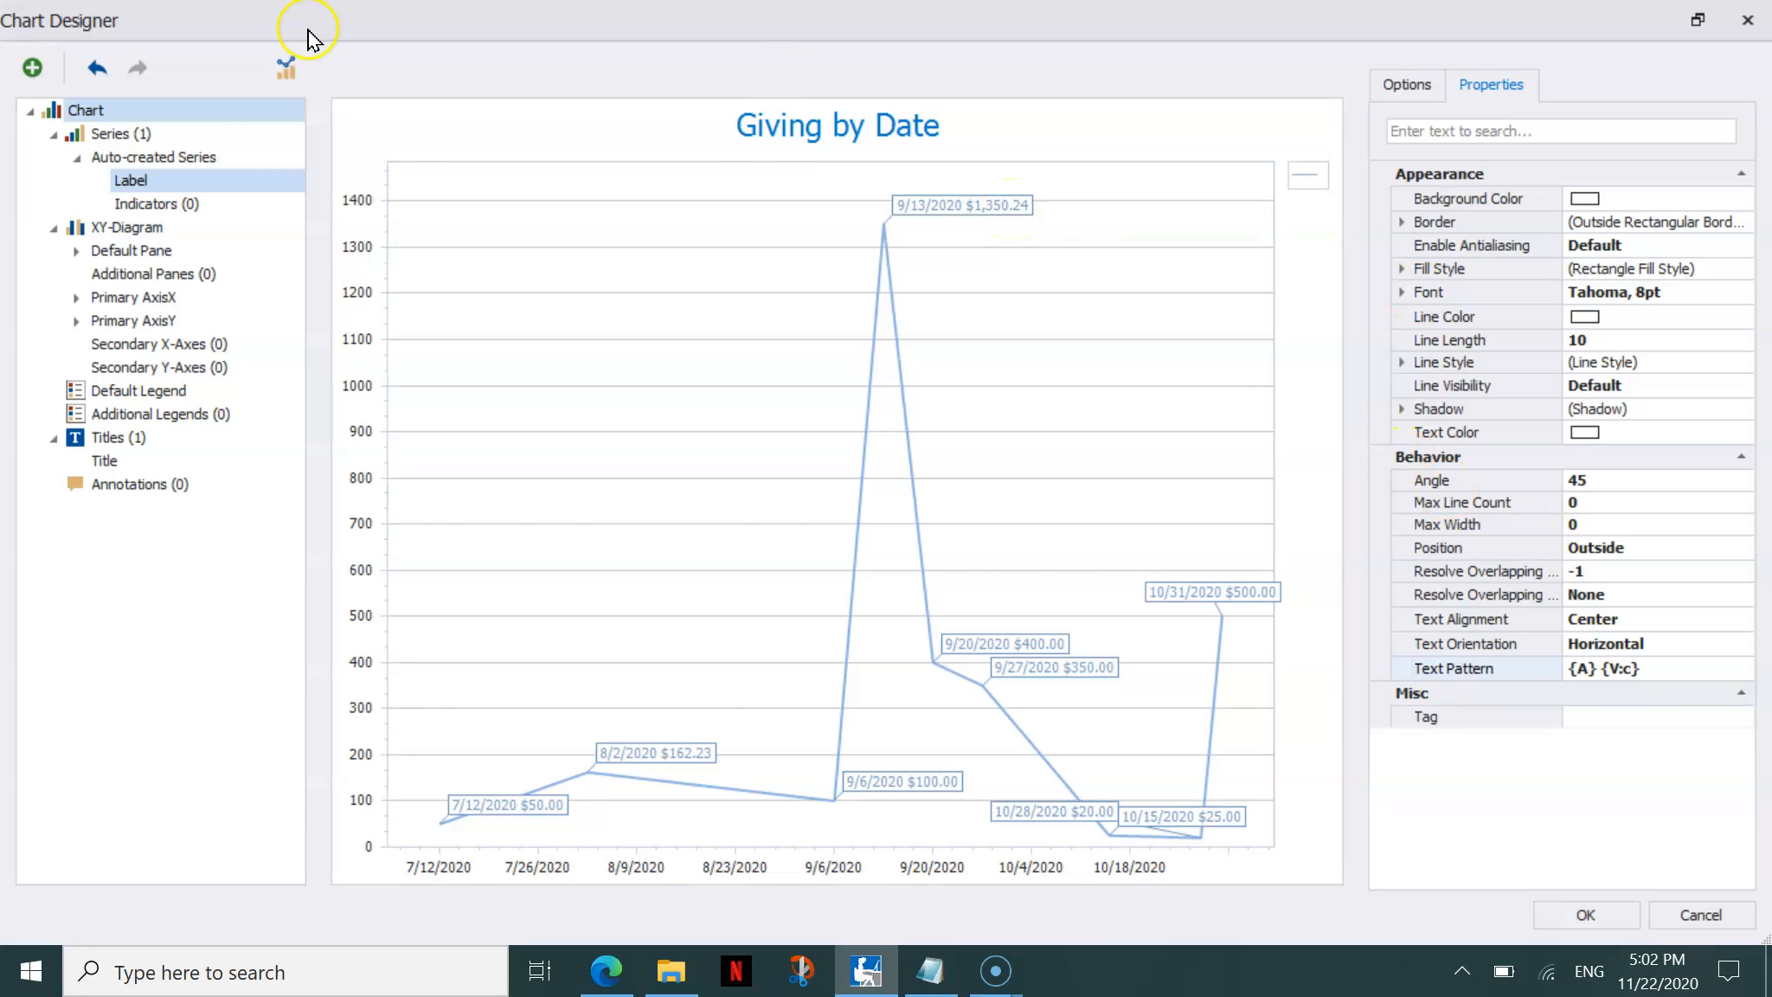
Change the chart type from the Area Series group to Area
left_click(286, 68)
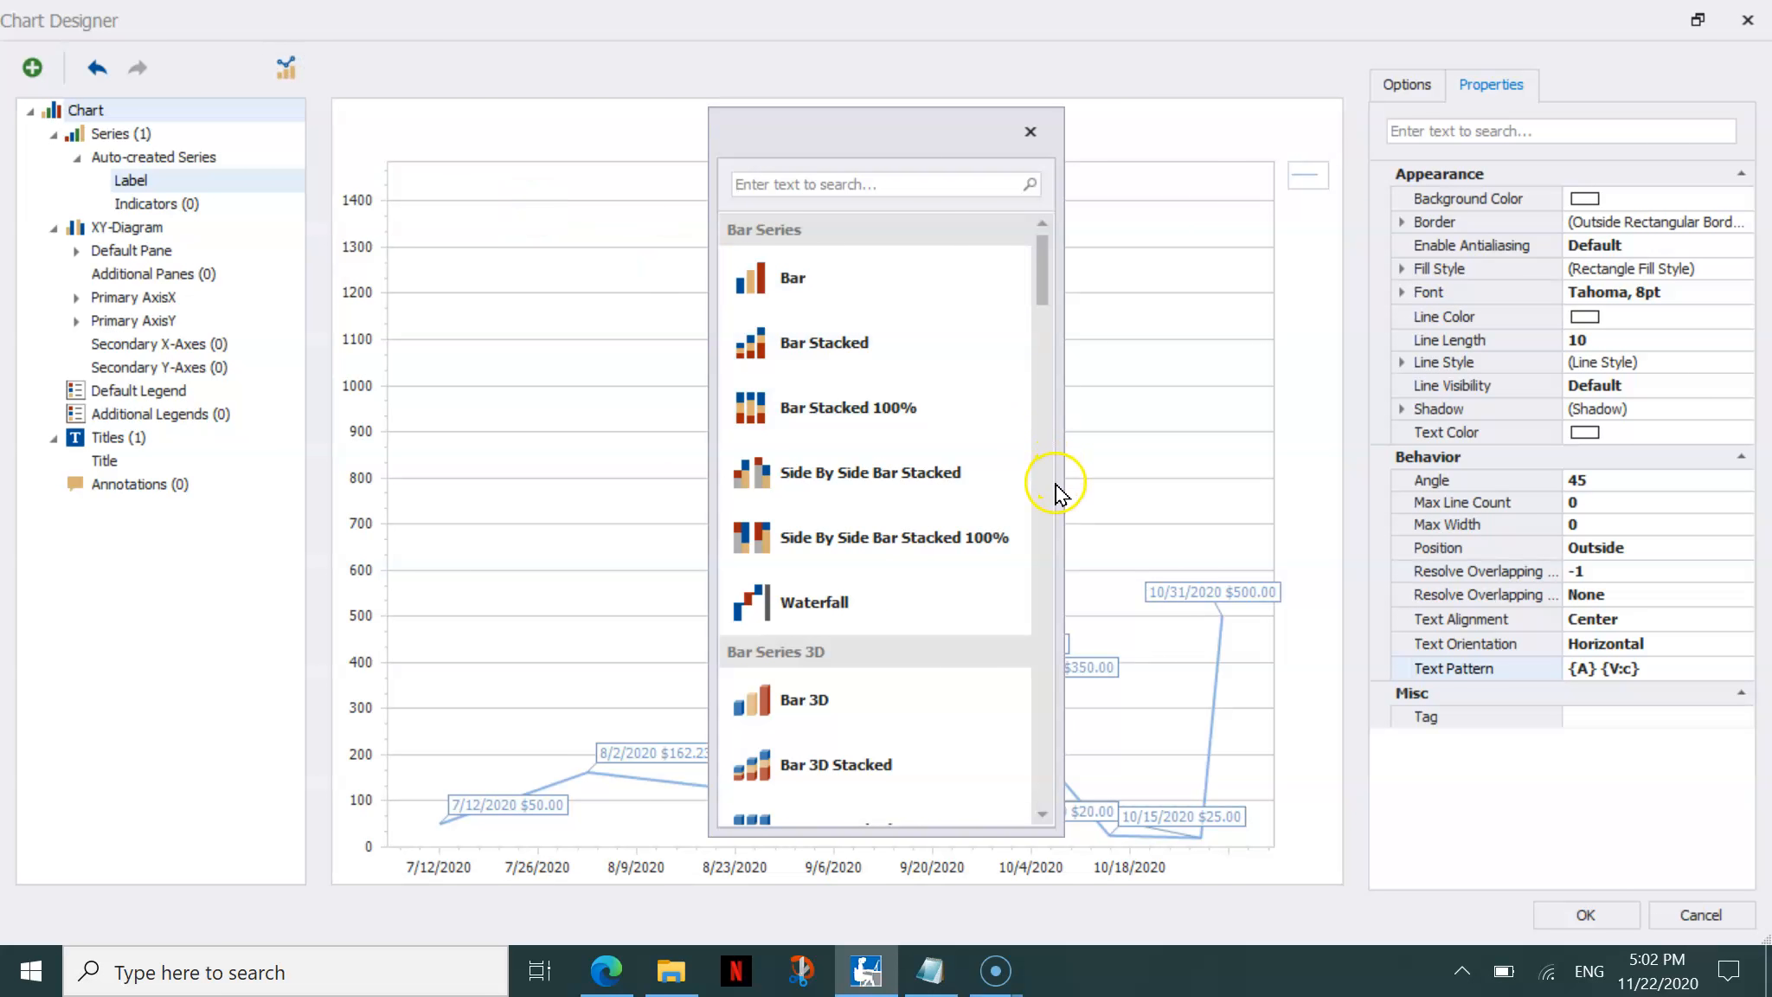
left_click(1044, 530)
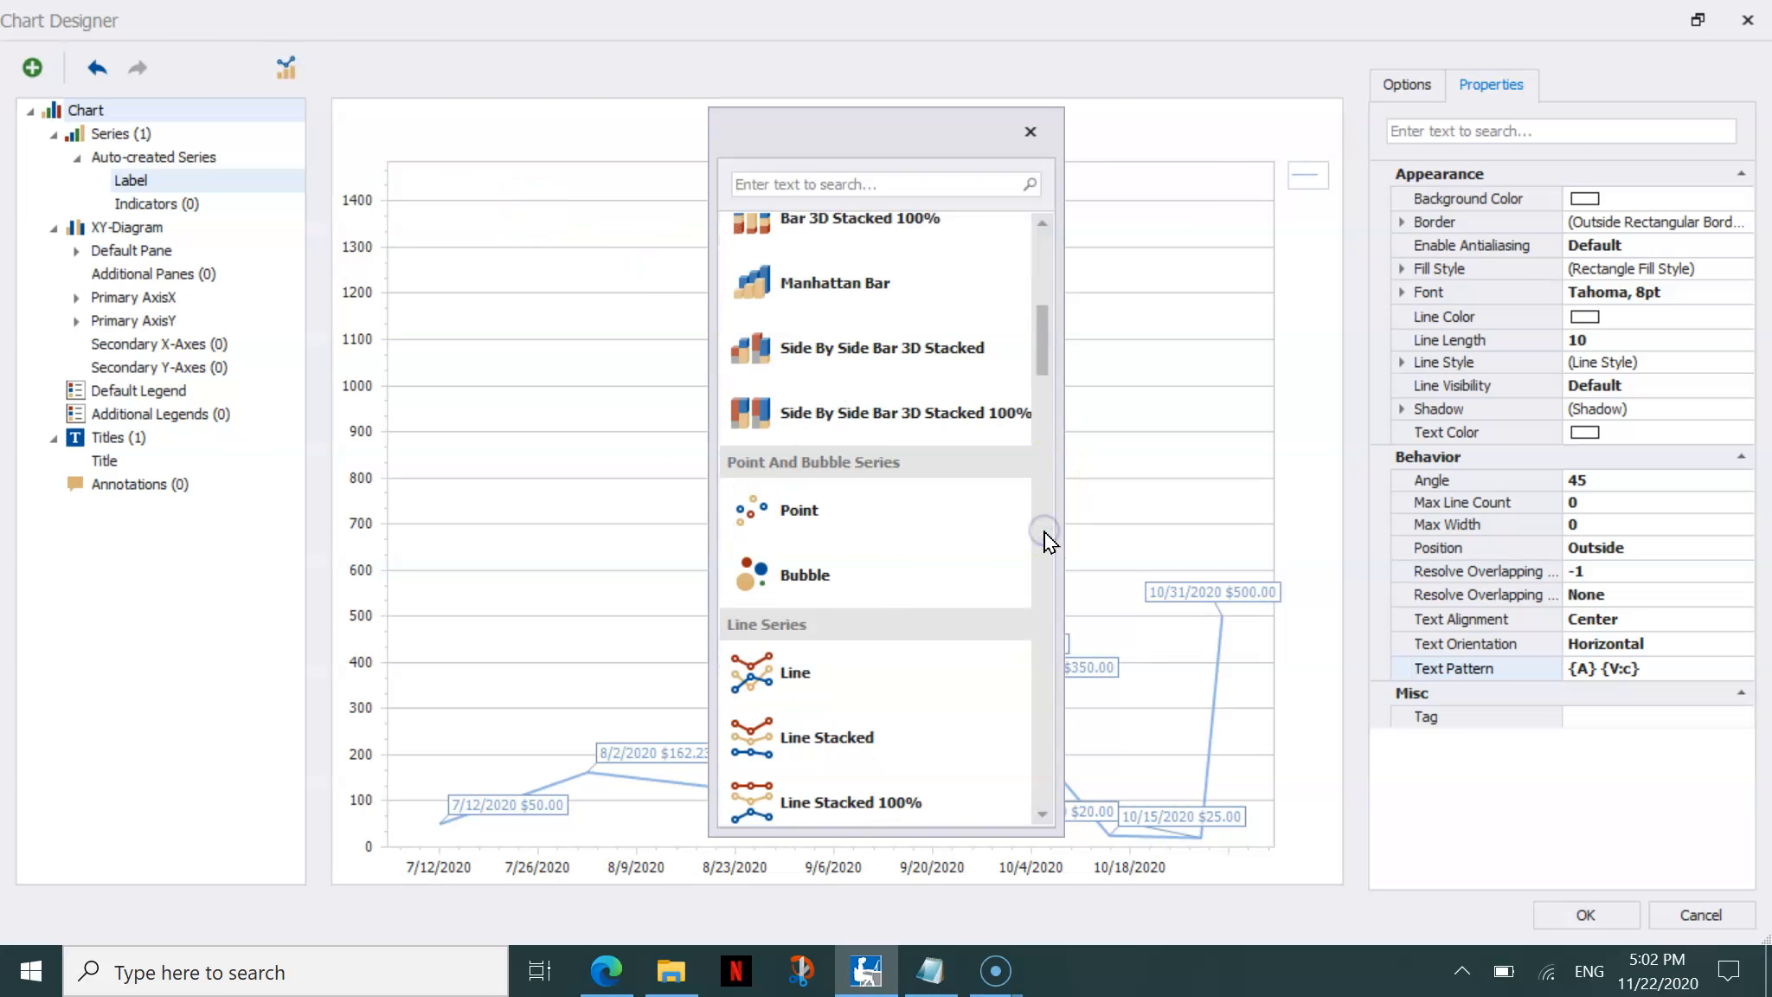
left_click(1047, 548)
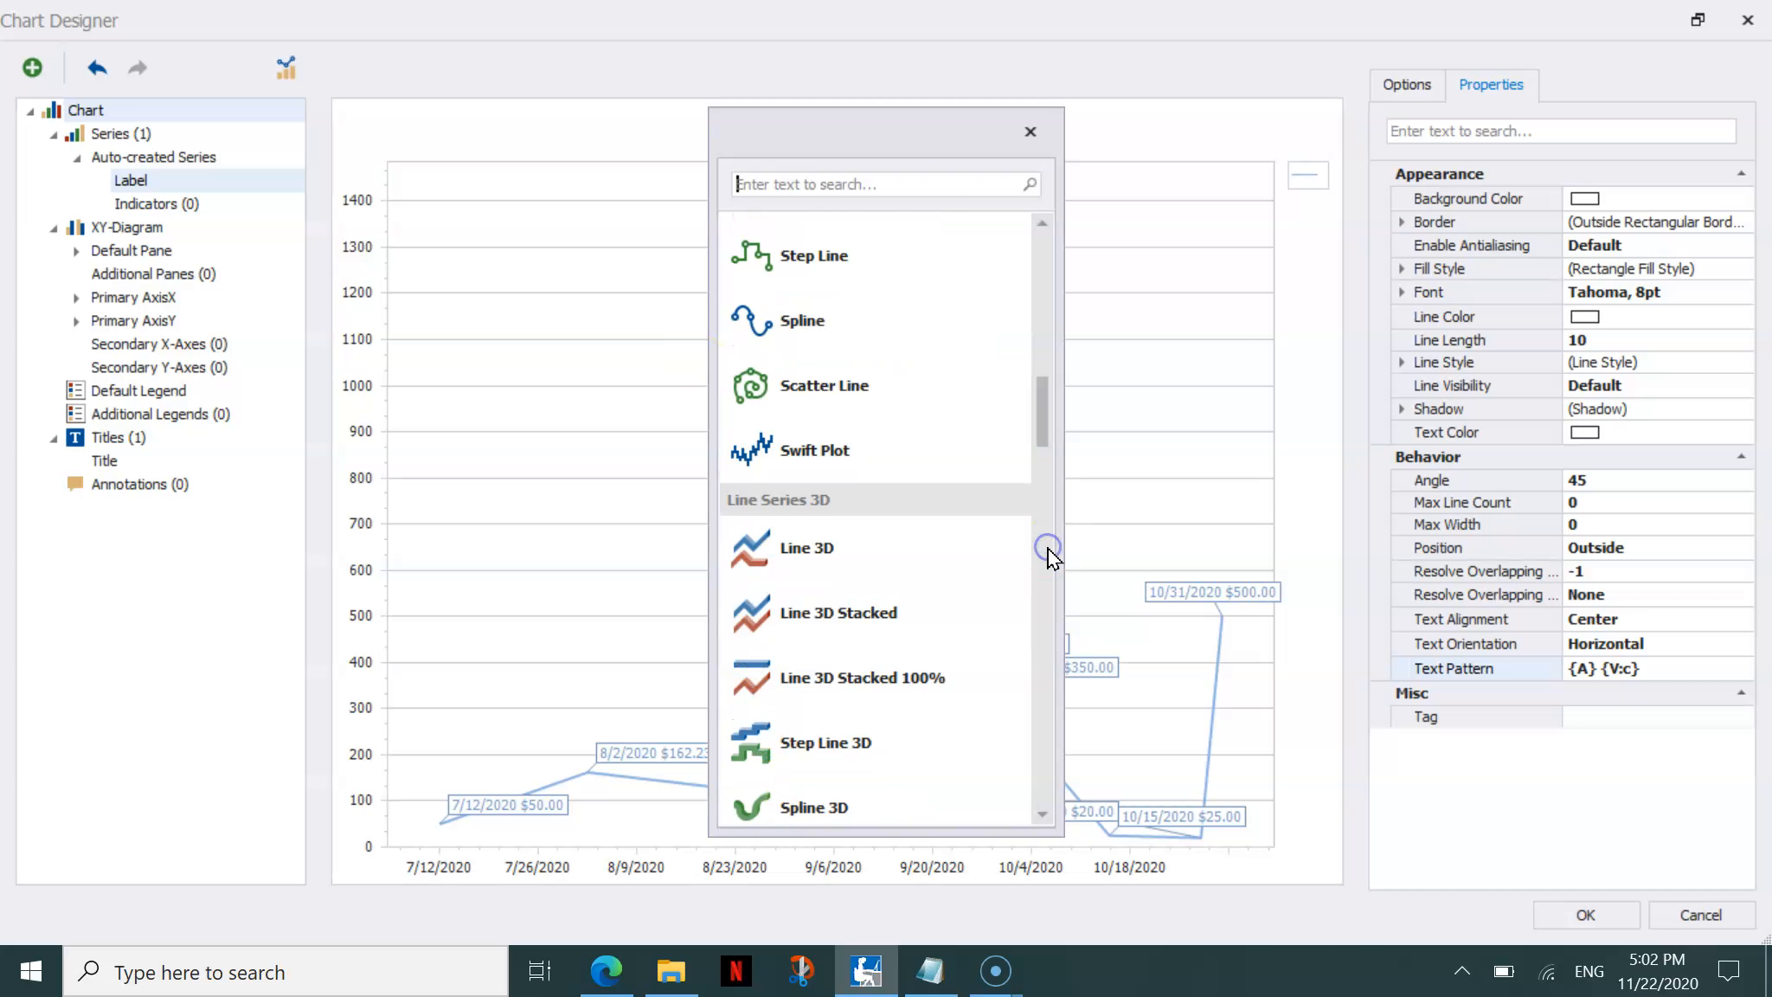
left_click(1047, 547)
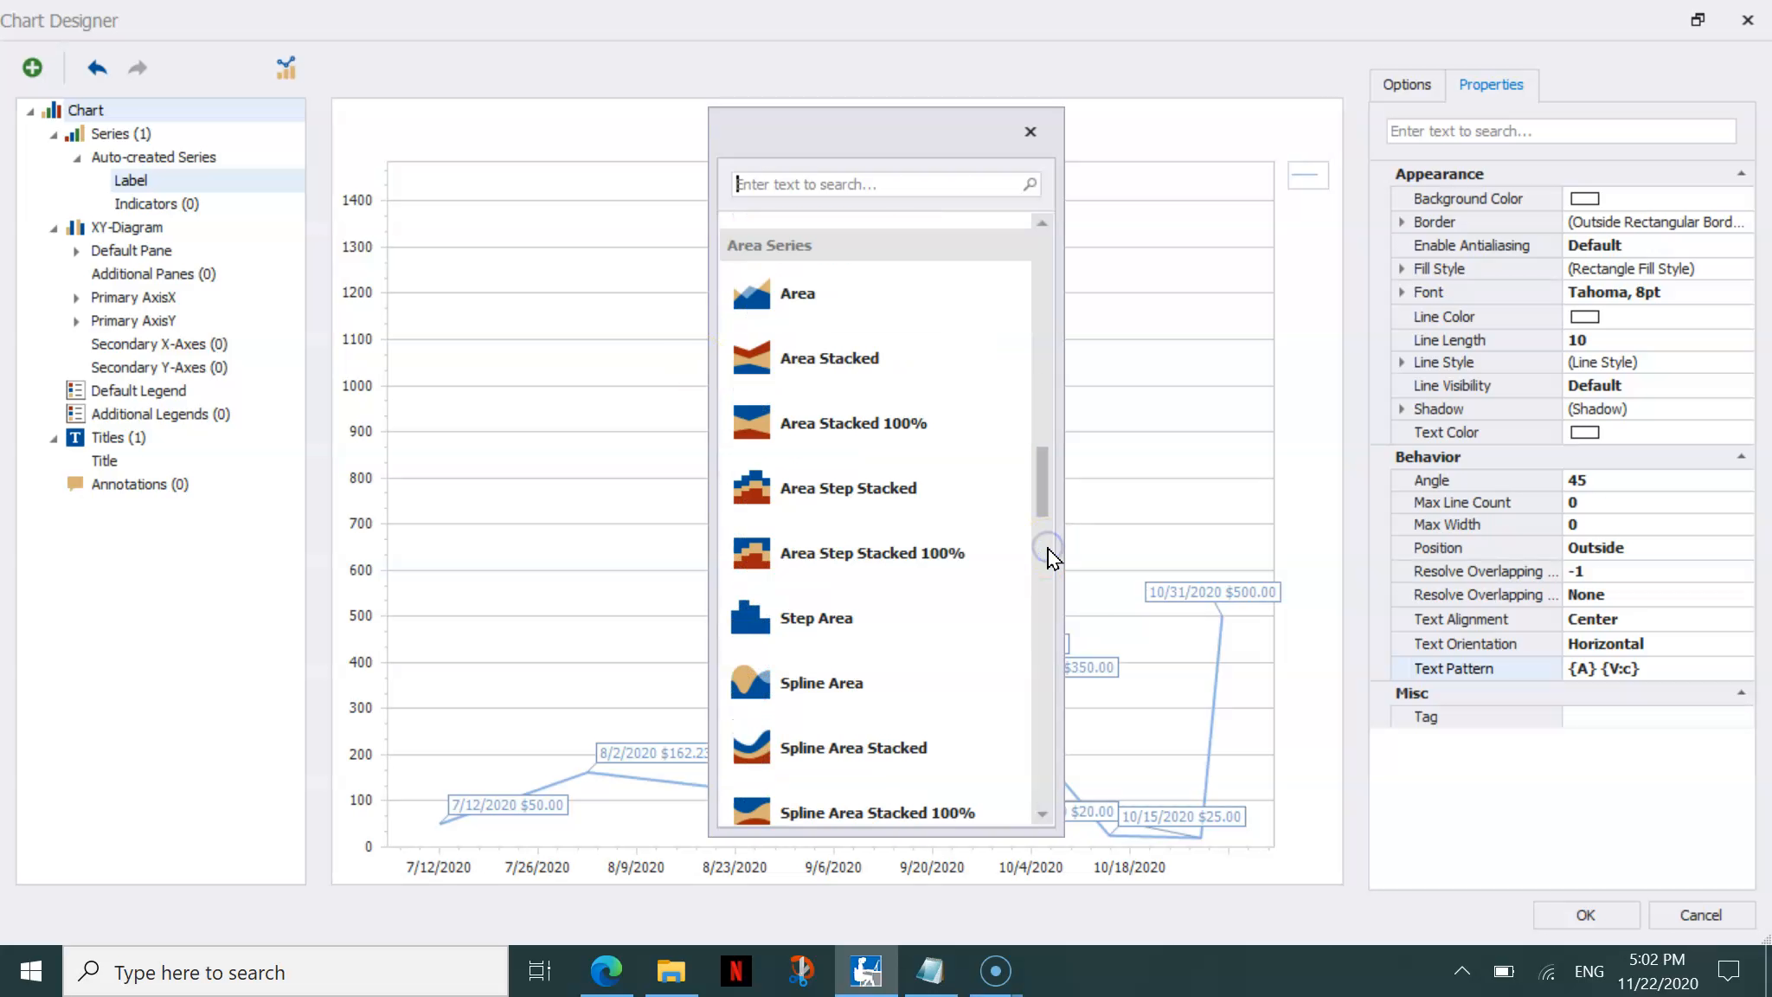
left_click(829, 294)
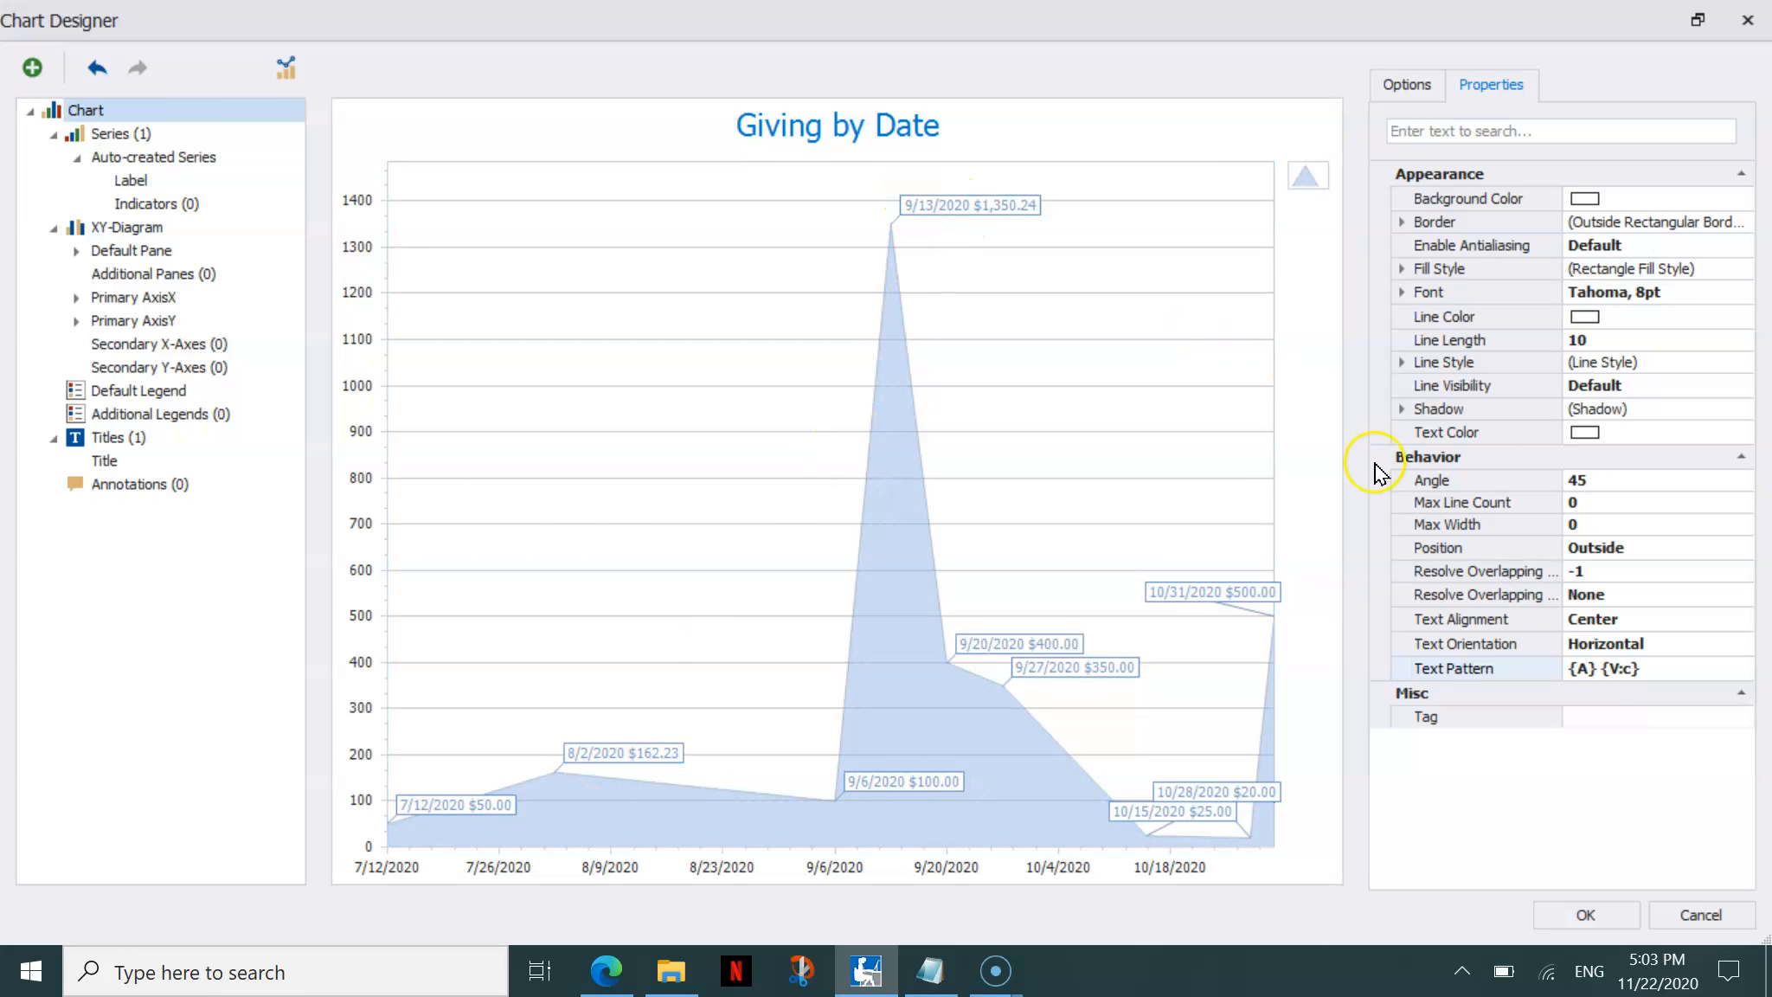
Try to set the labels' text pattern to {V:c}, and apply the chart design
left_click(1662, 668)
left_click(1599, 670)
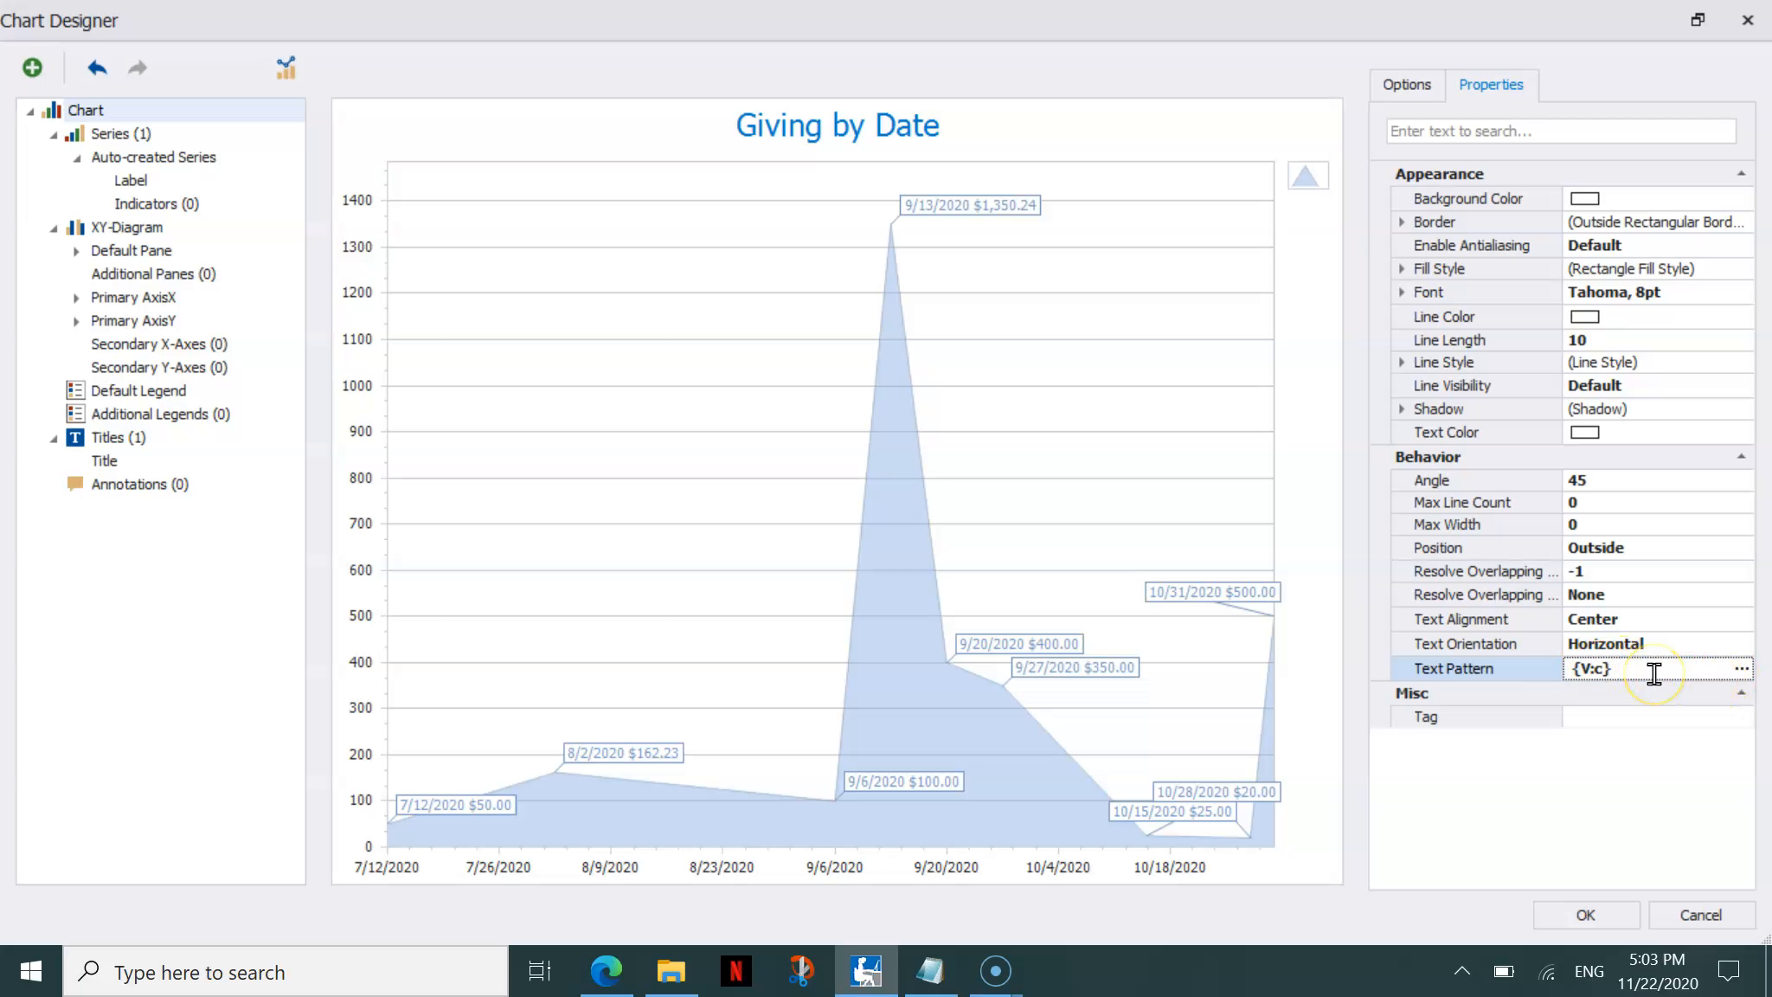
left_click(1583, 914)
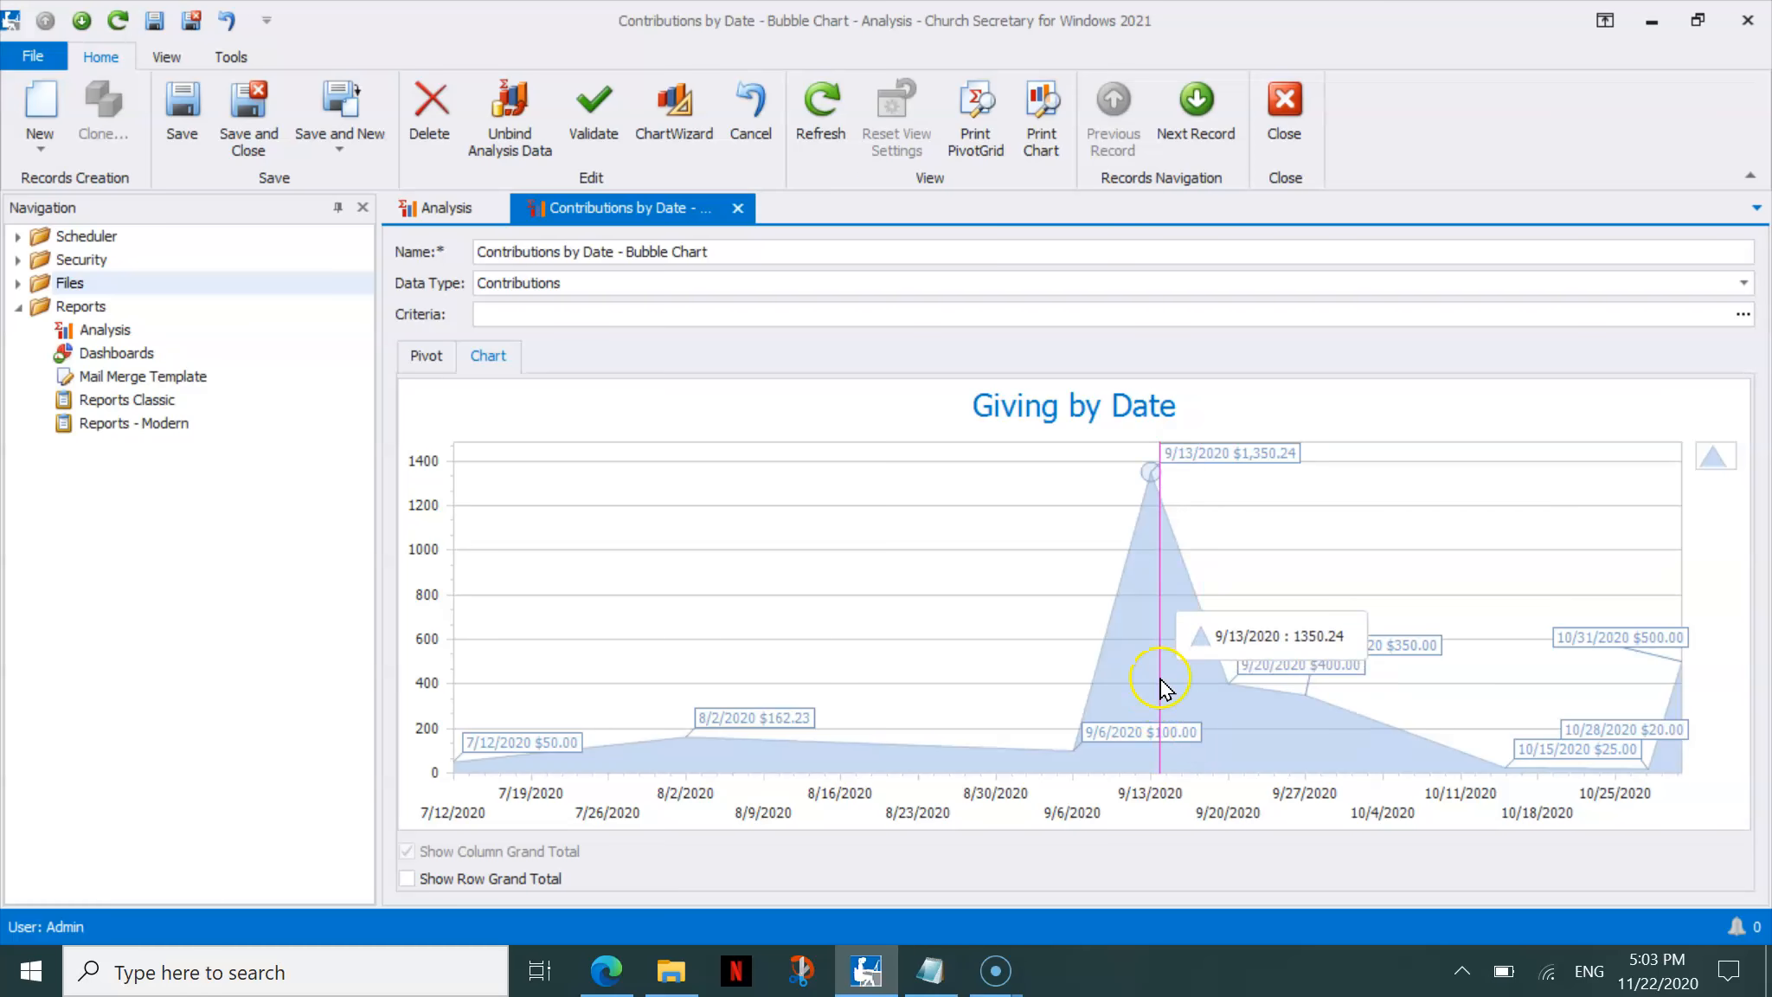
Reopen the Chart Designer, set the series labels' text pattern to {V:c}, and apply the design
left_click(684, 113)
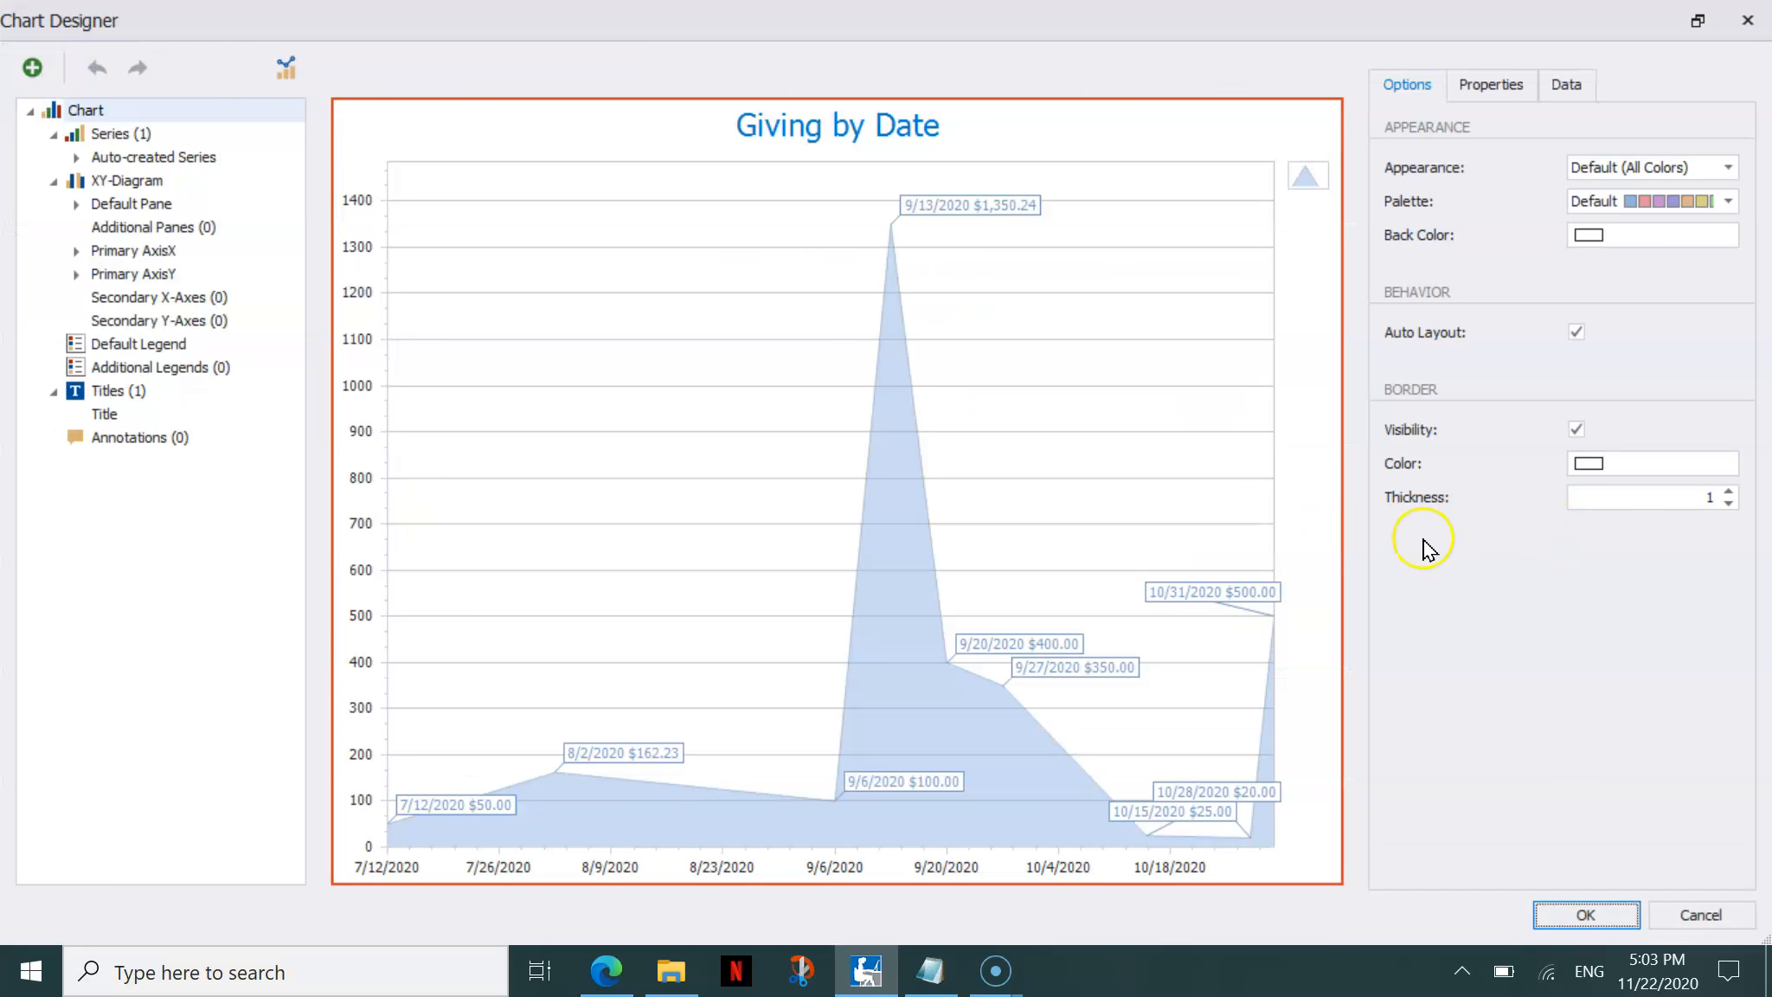
left_click(1275, 657)
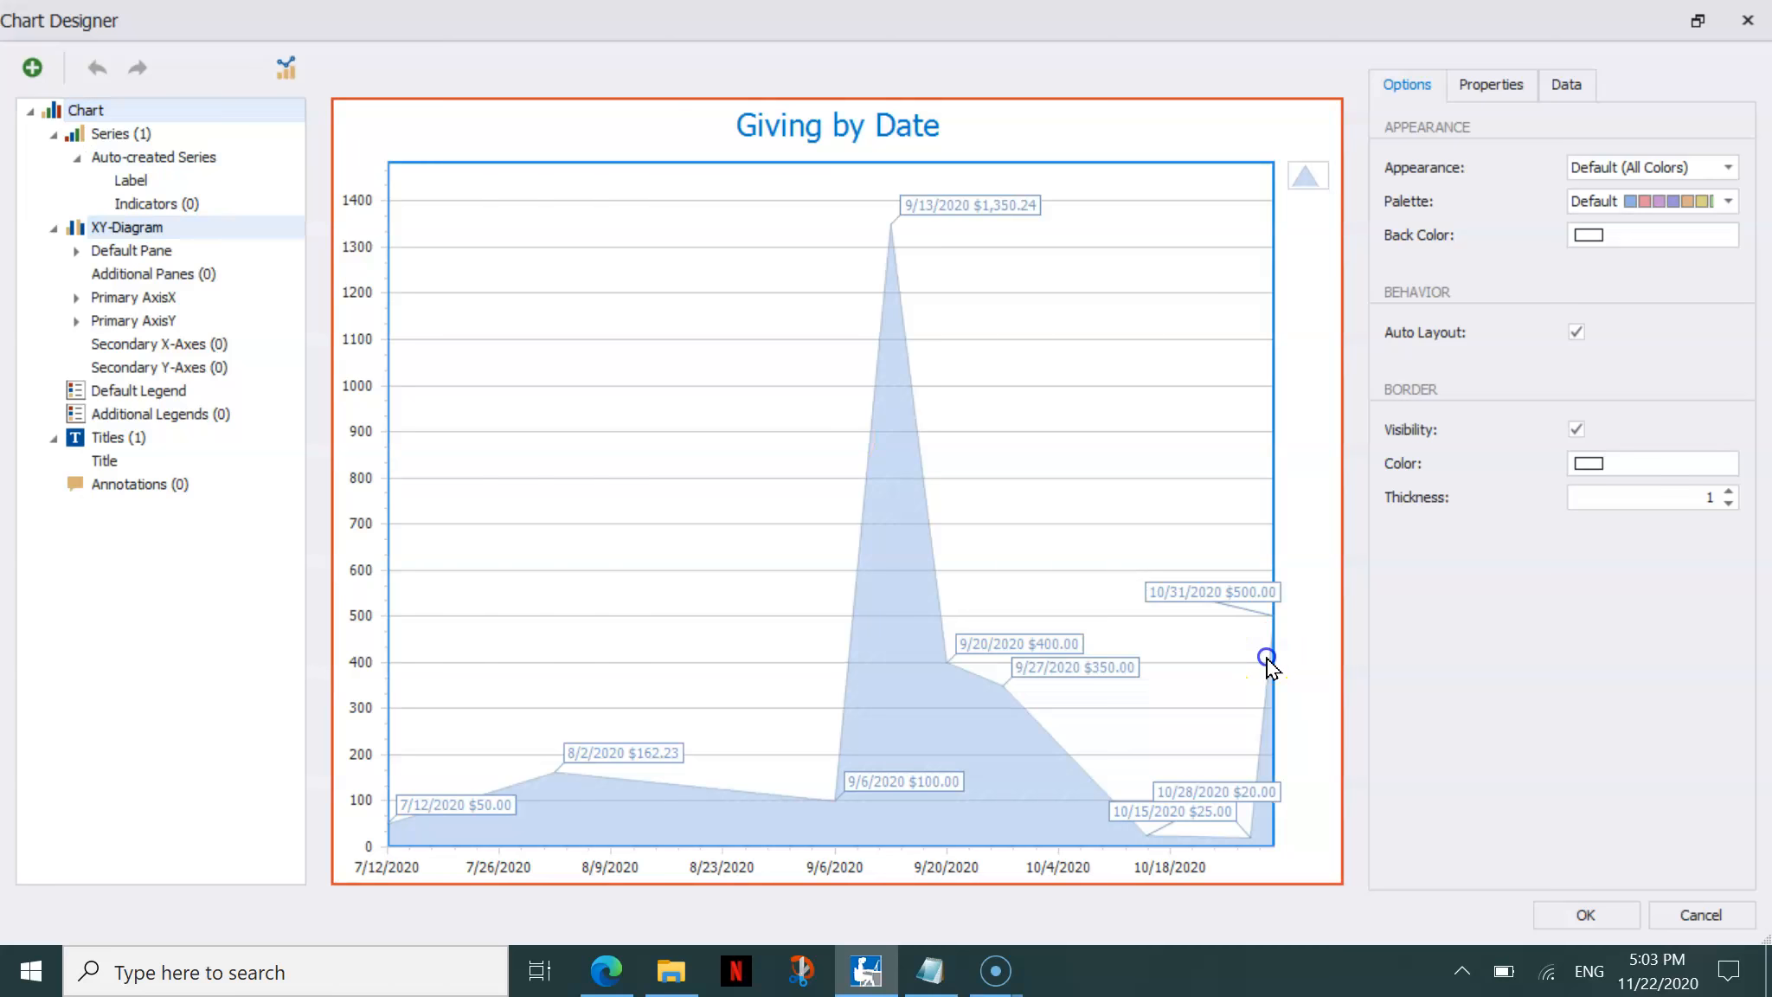
left_click(1077, 673)
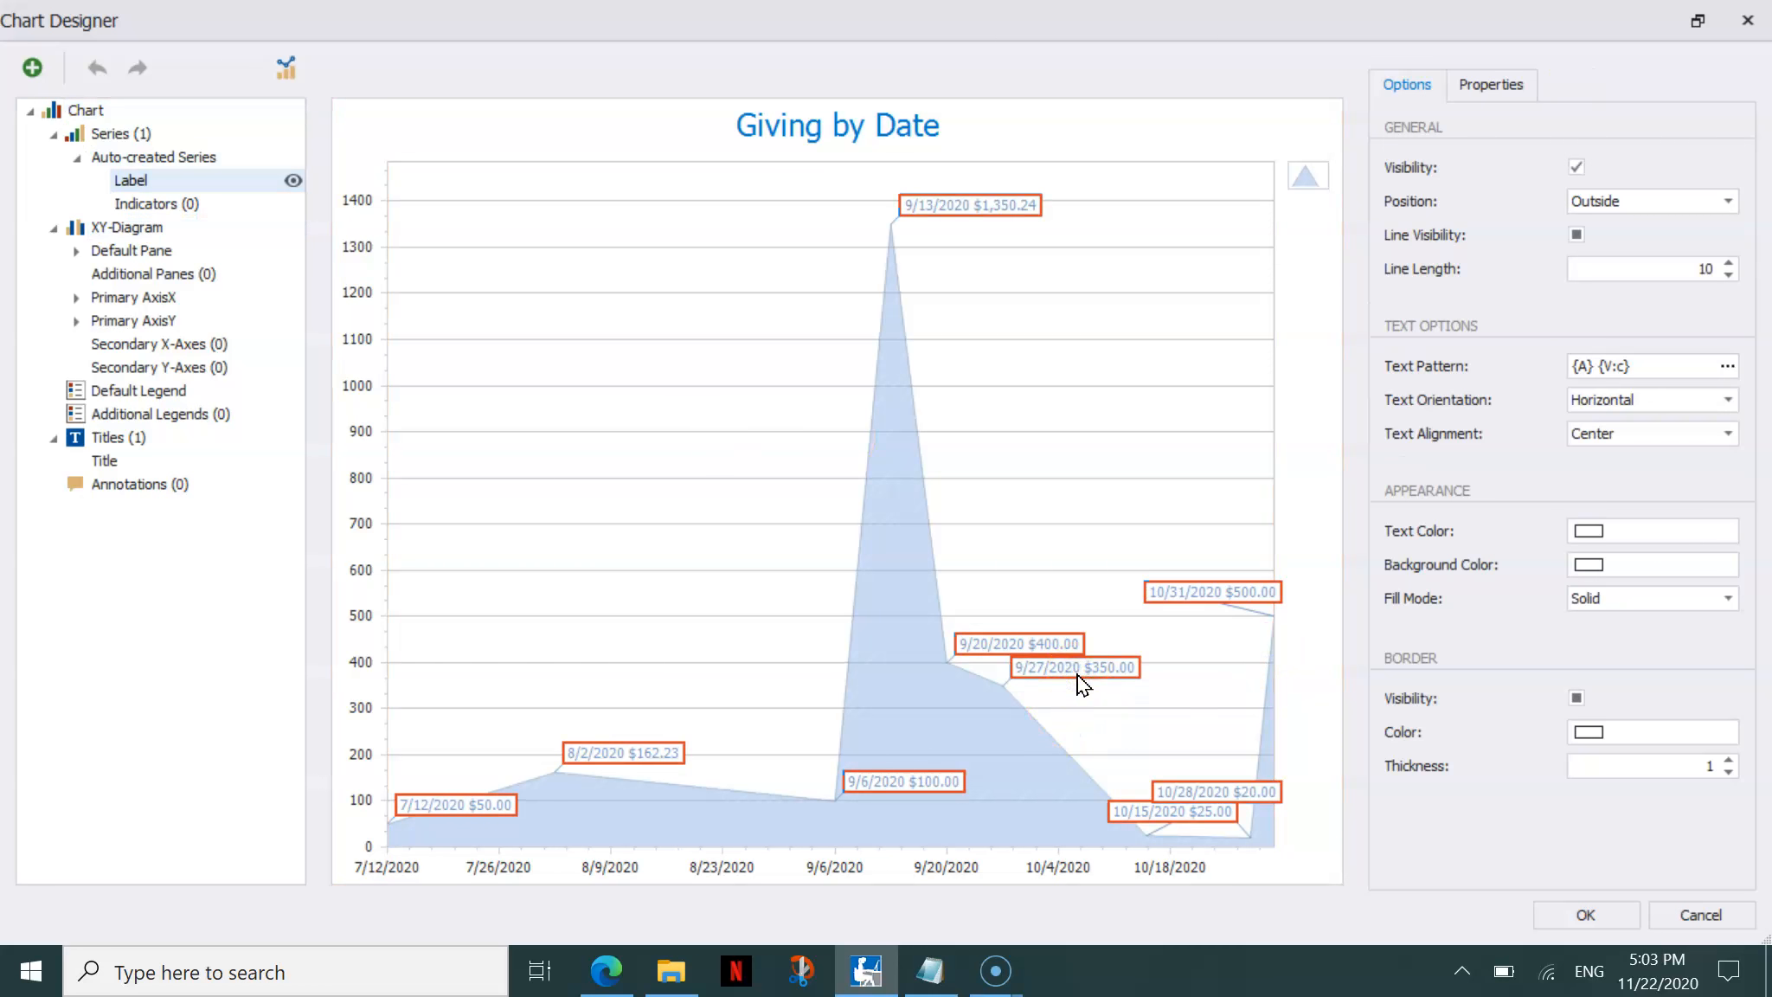
left_click(1485, 91)
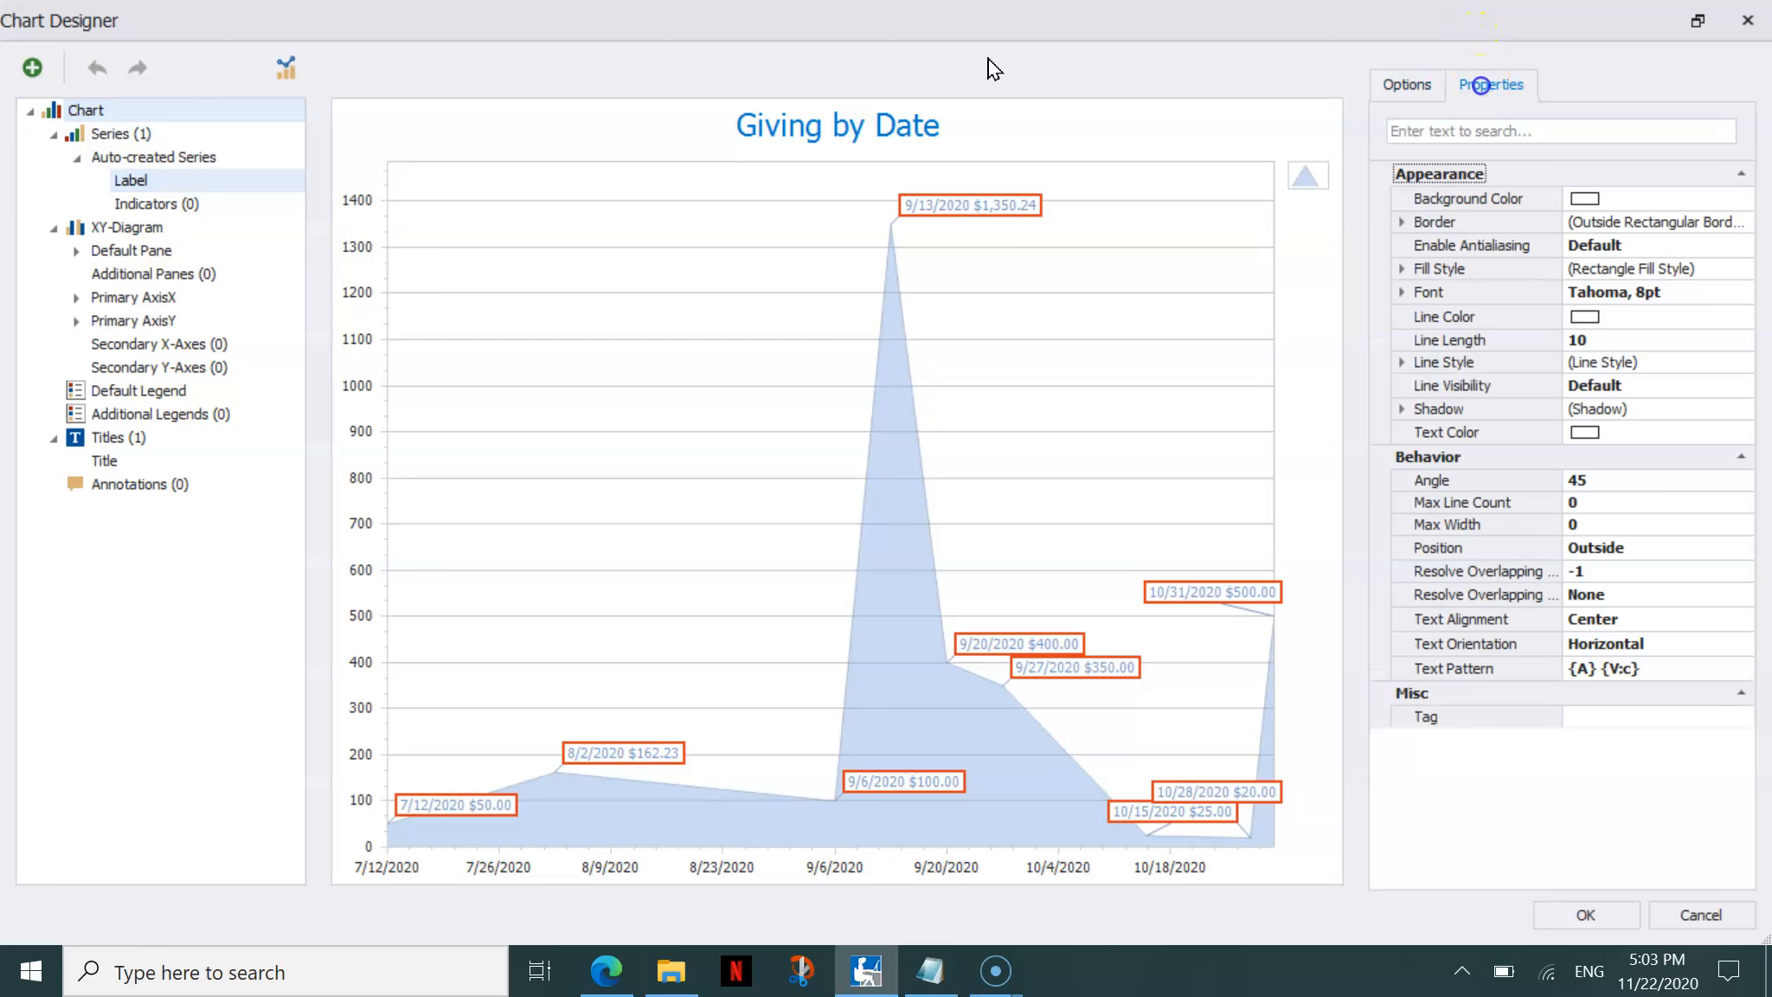
left_click(1603, 668)
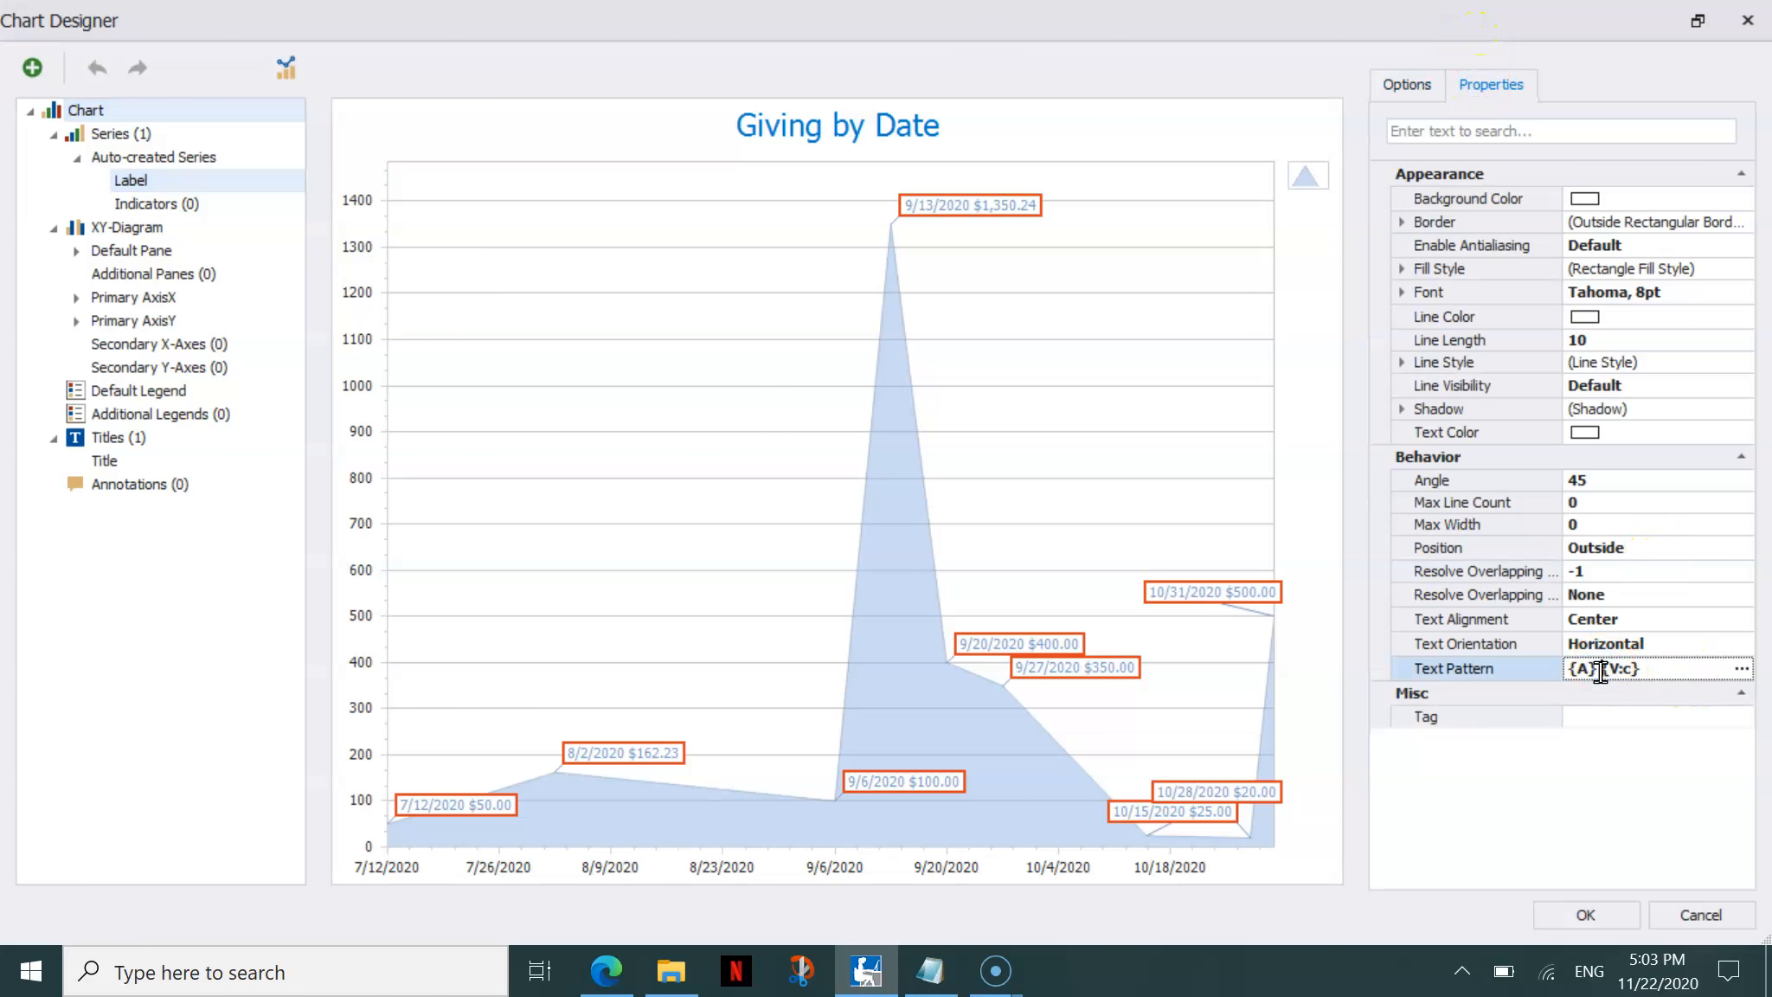
left_click(1654, 616)
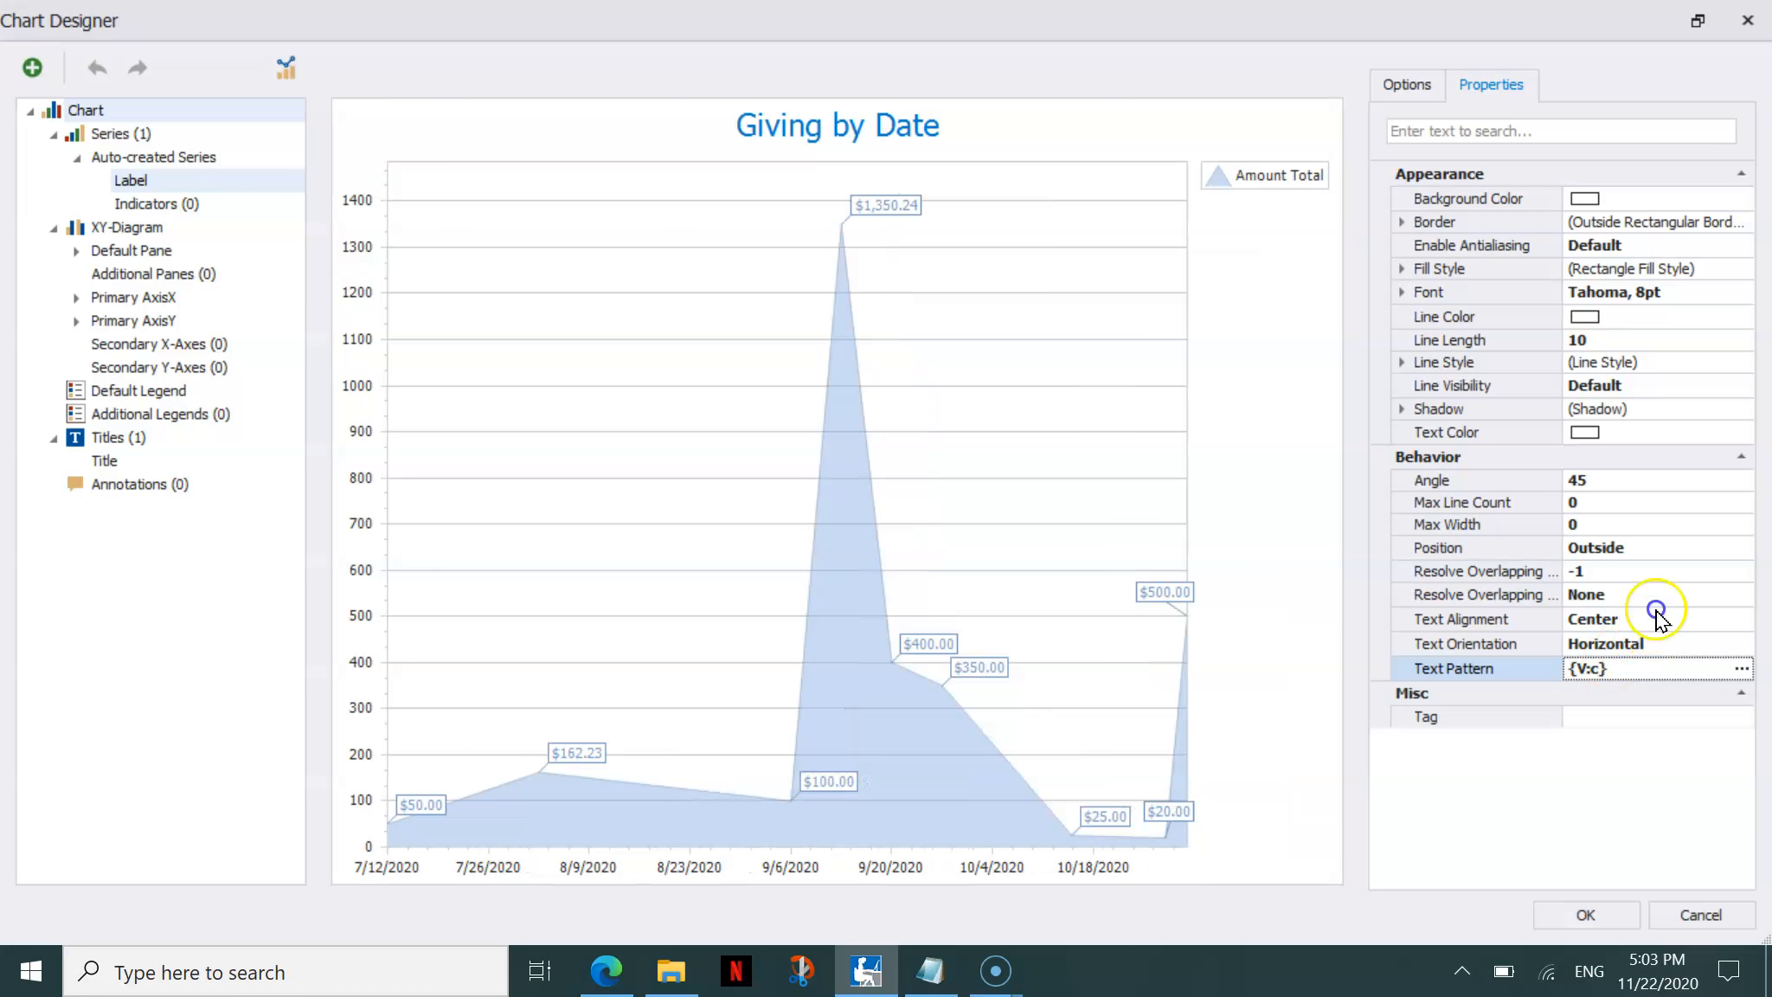
left_click(1575, 915)
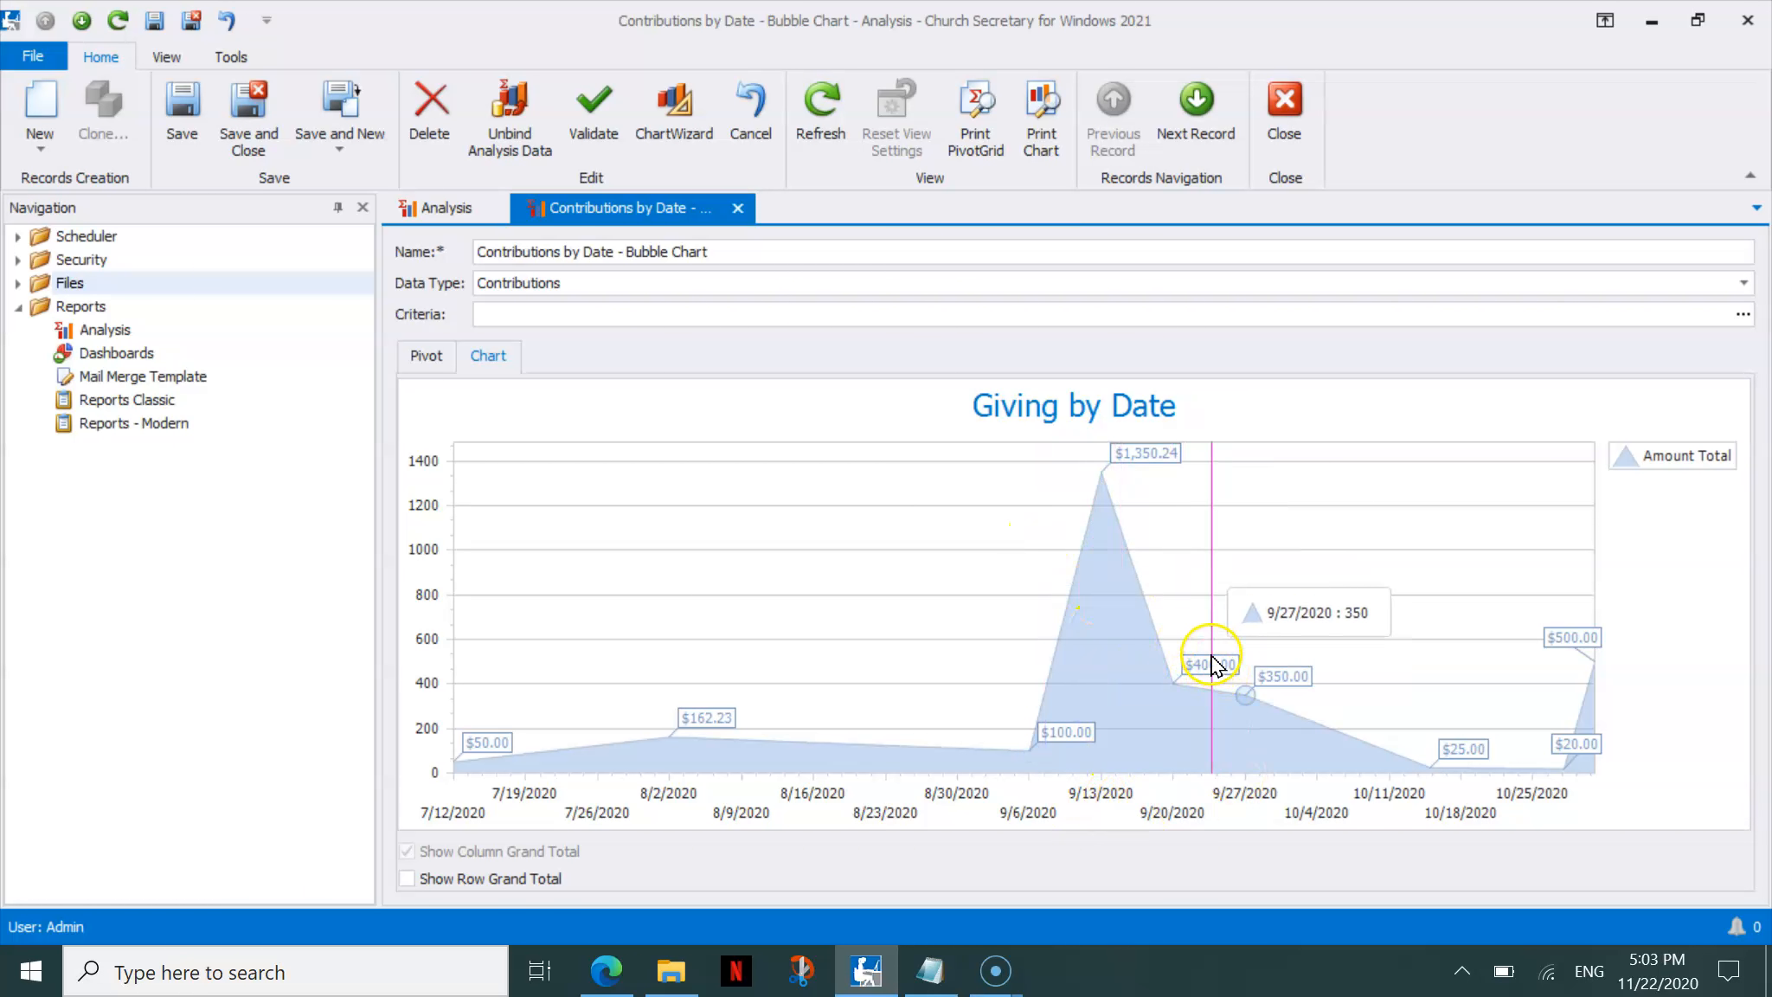
Examine the whole chart page in the print preview and close the preview
left_click(1040, 113)
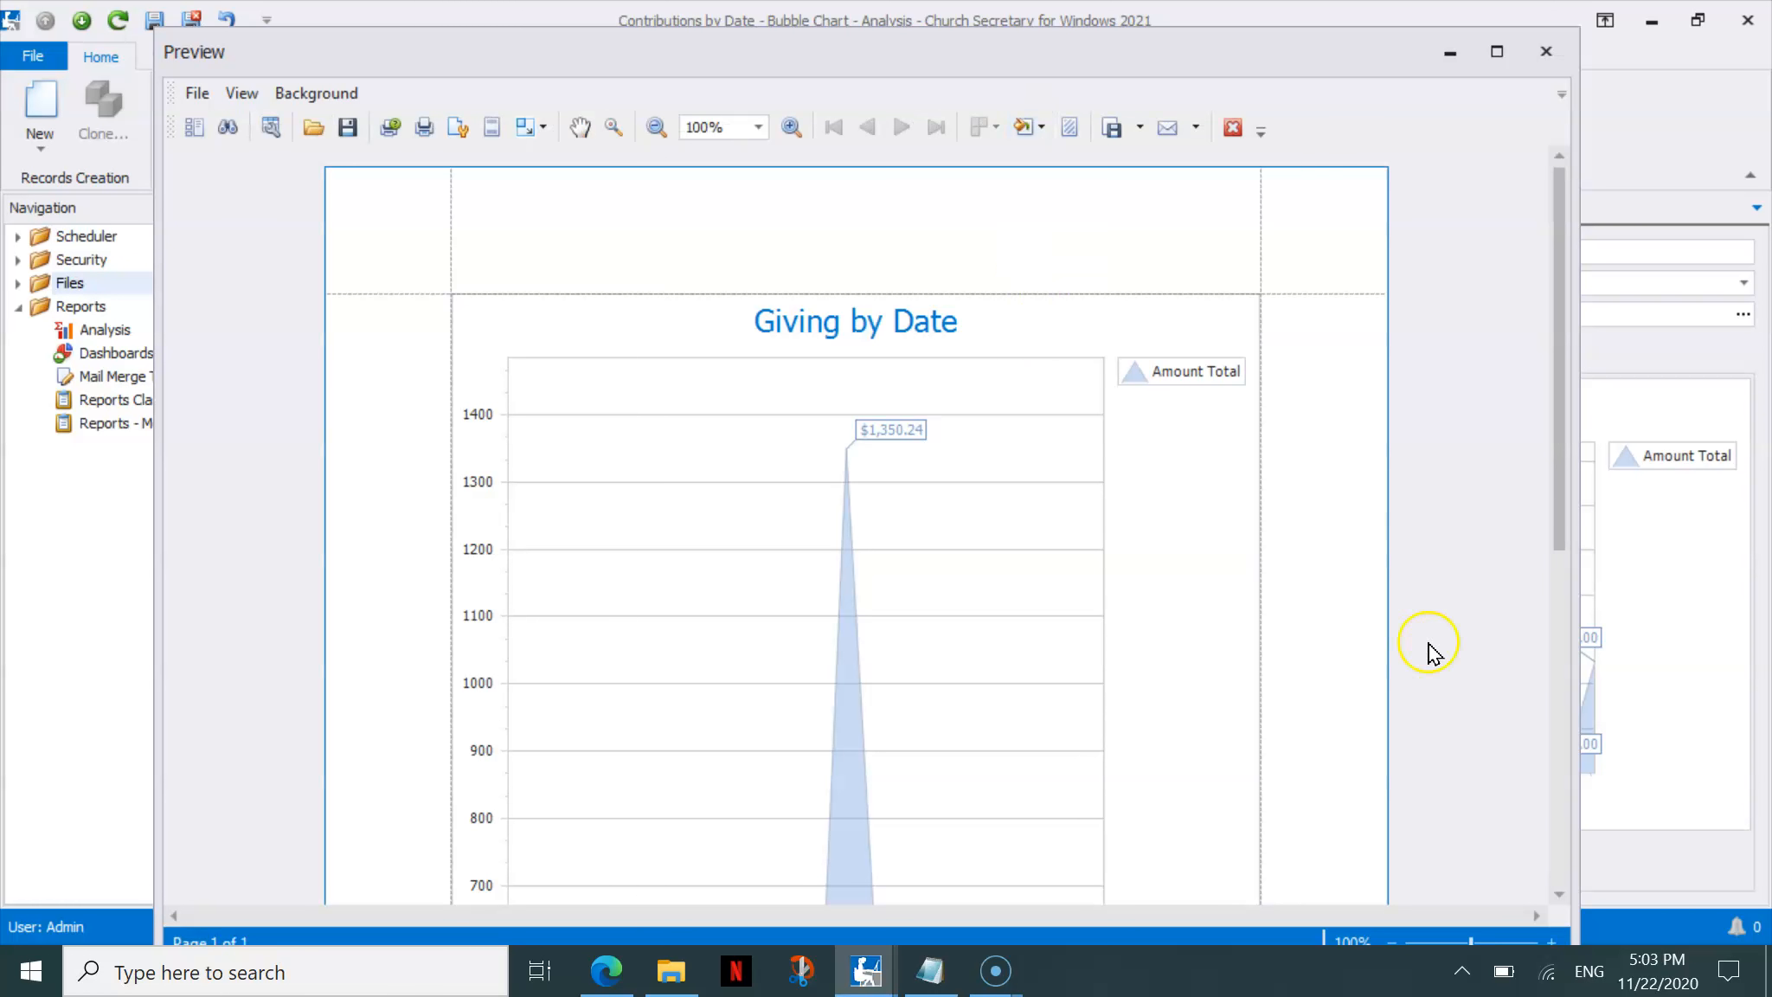
left_click_drag(1568, 443, 1575, 664)
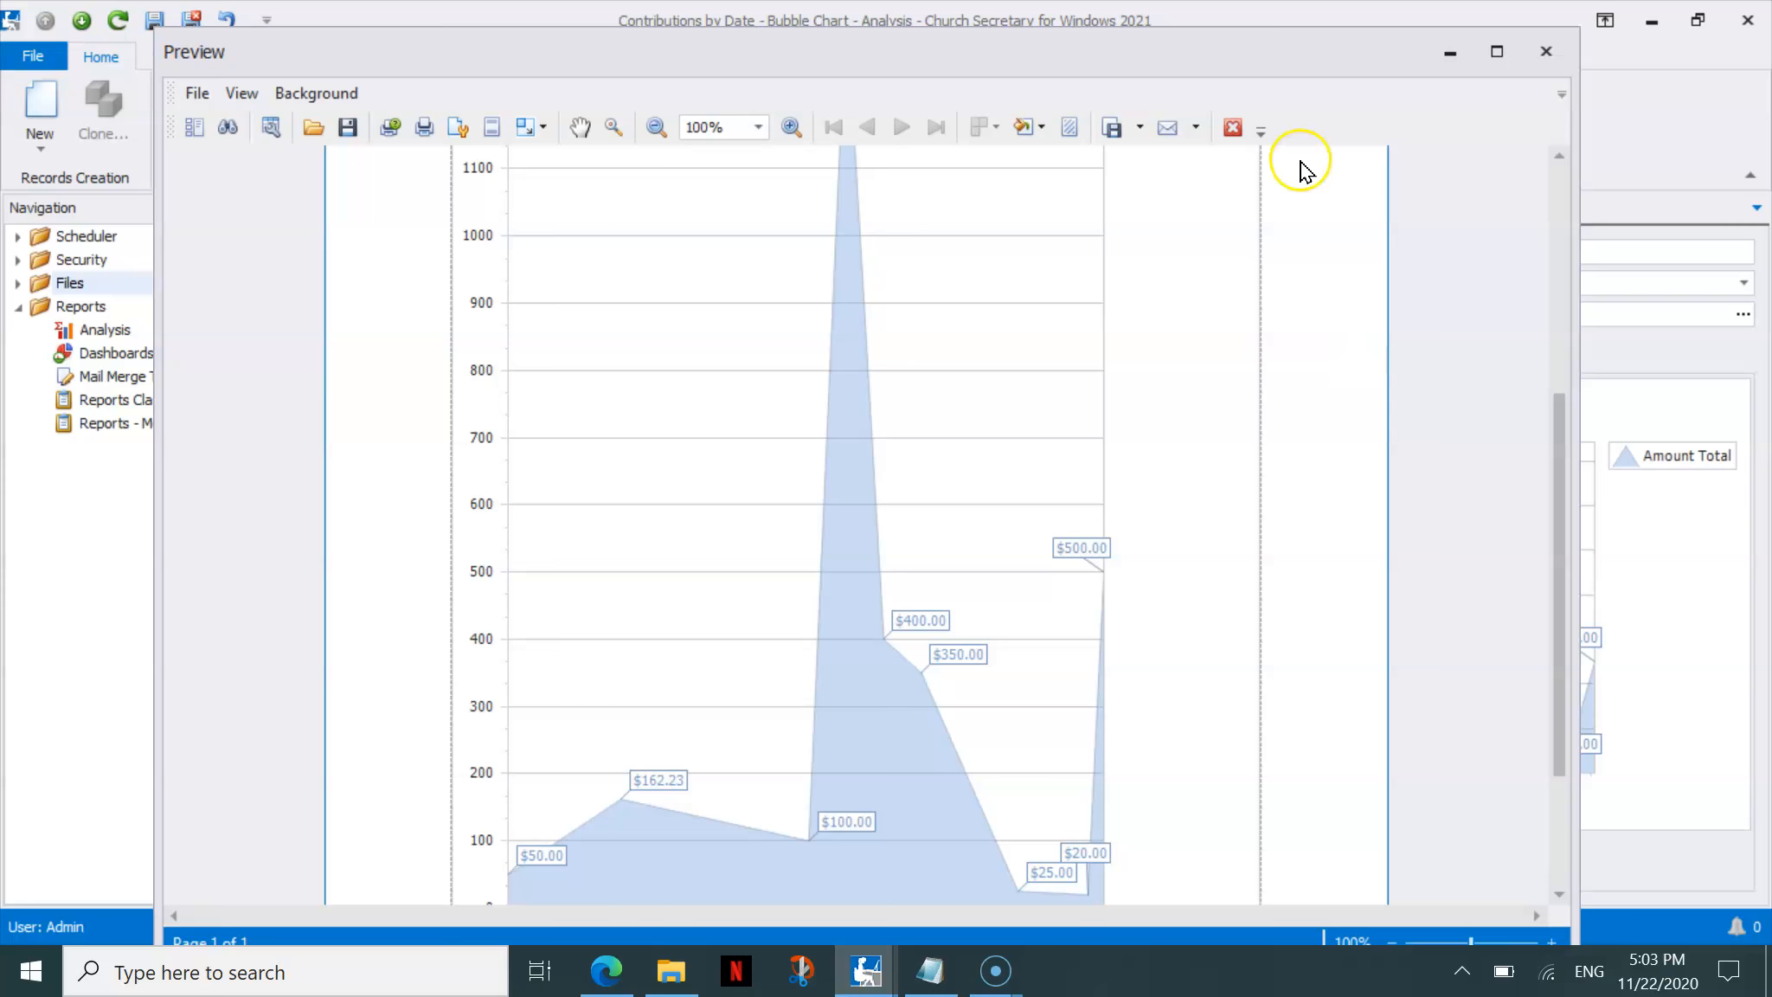
left_click(1558, 186)
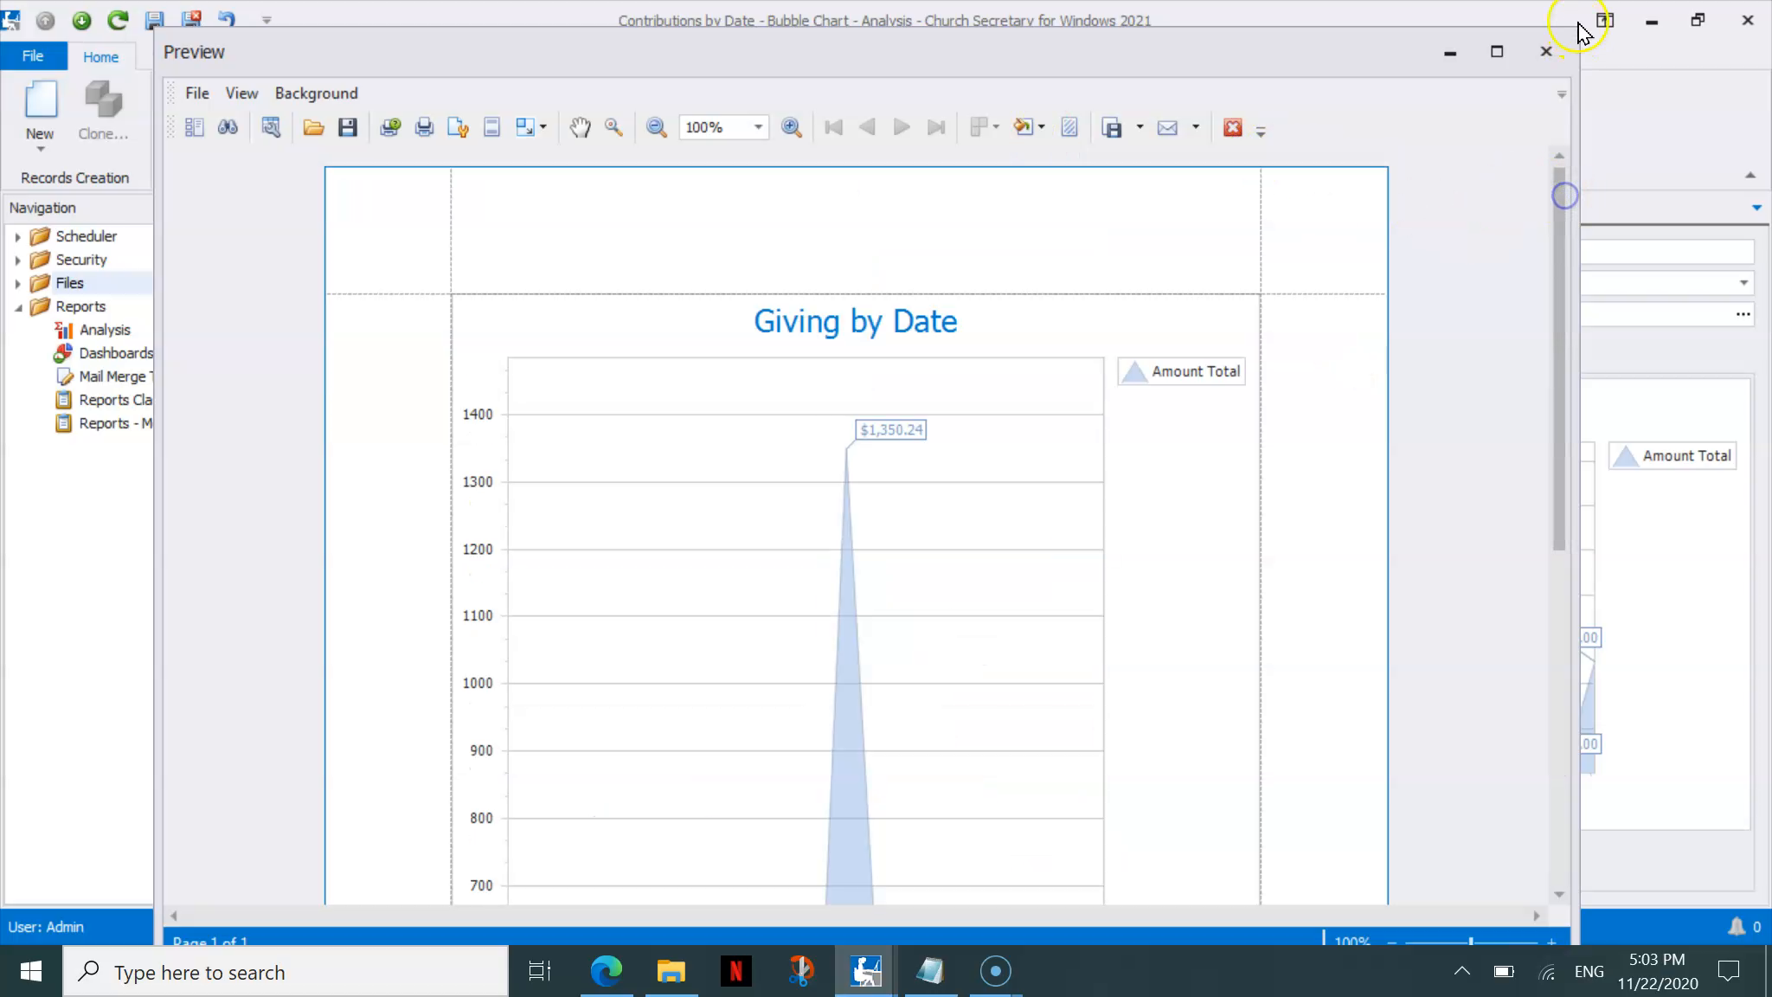
left_click(1546, 51)
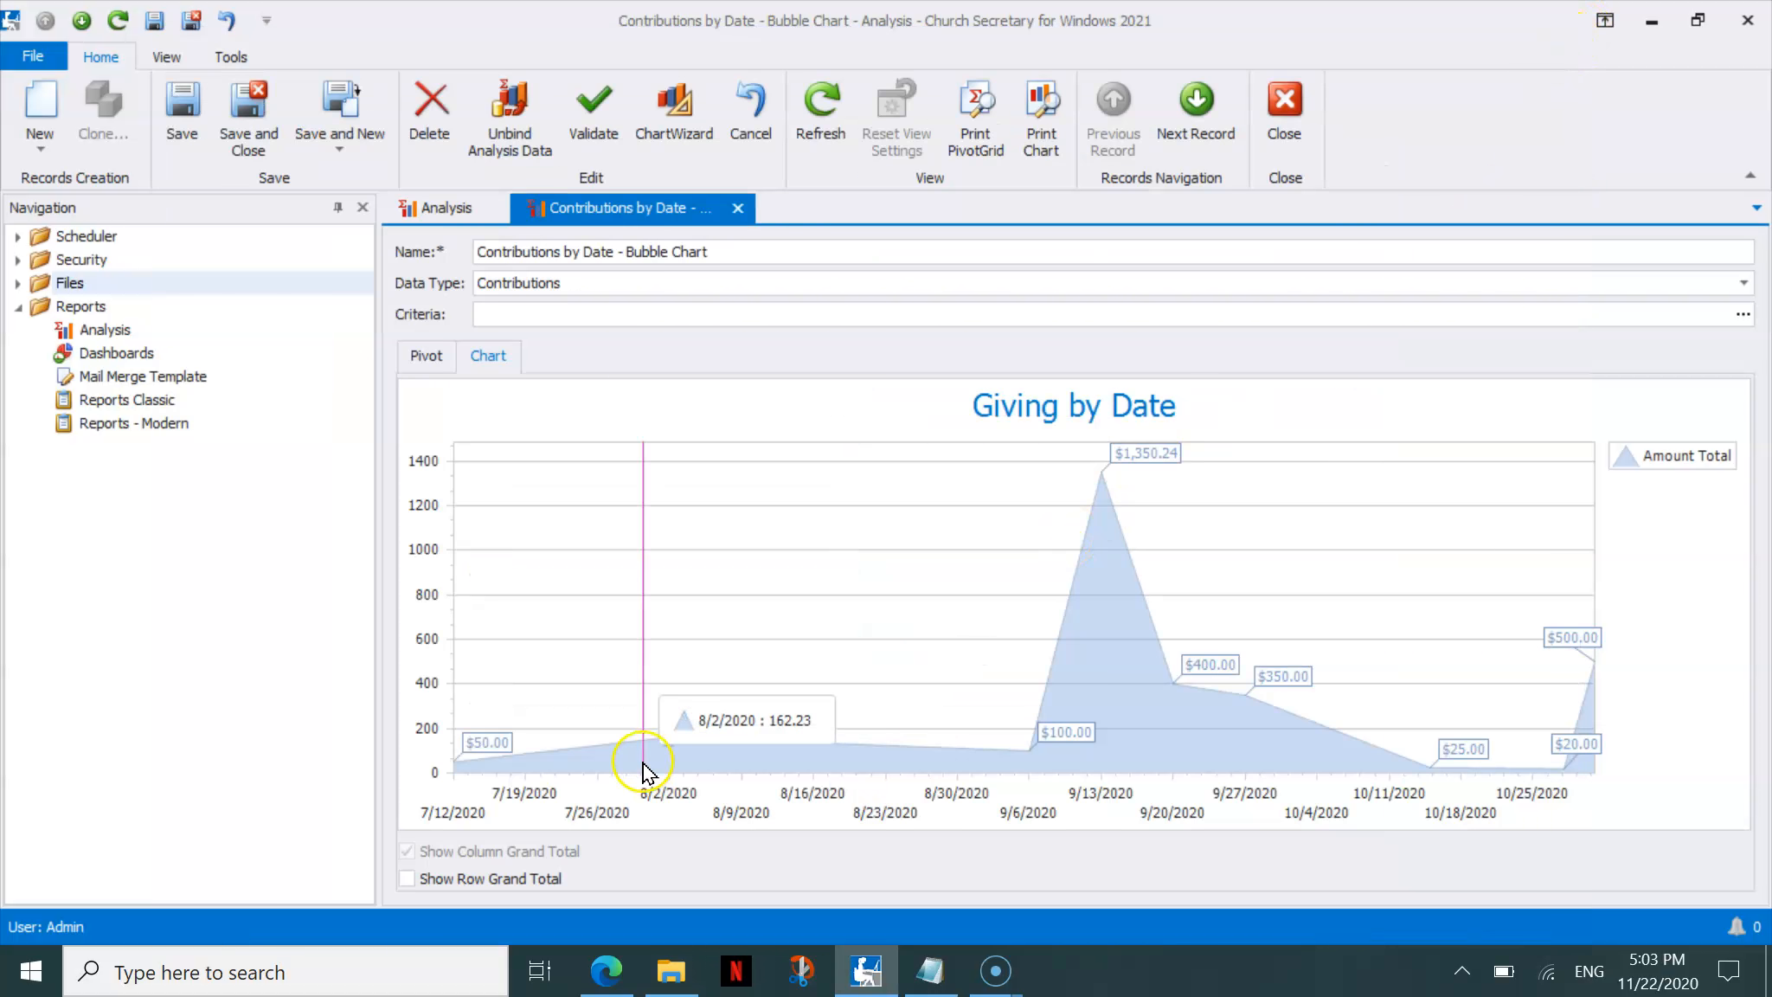
Include the row grand total in the chart and preview the chart's printout at Whole Page zoom
left_click(447, 879)
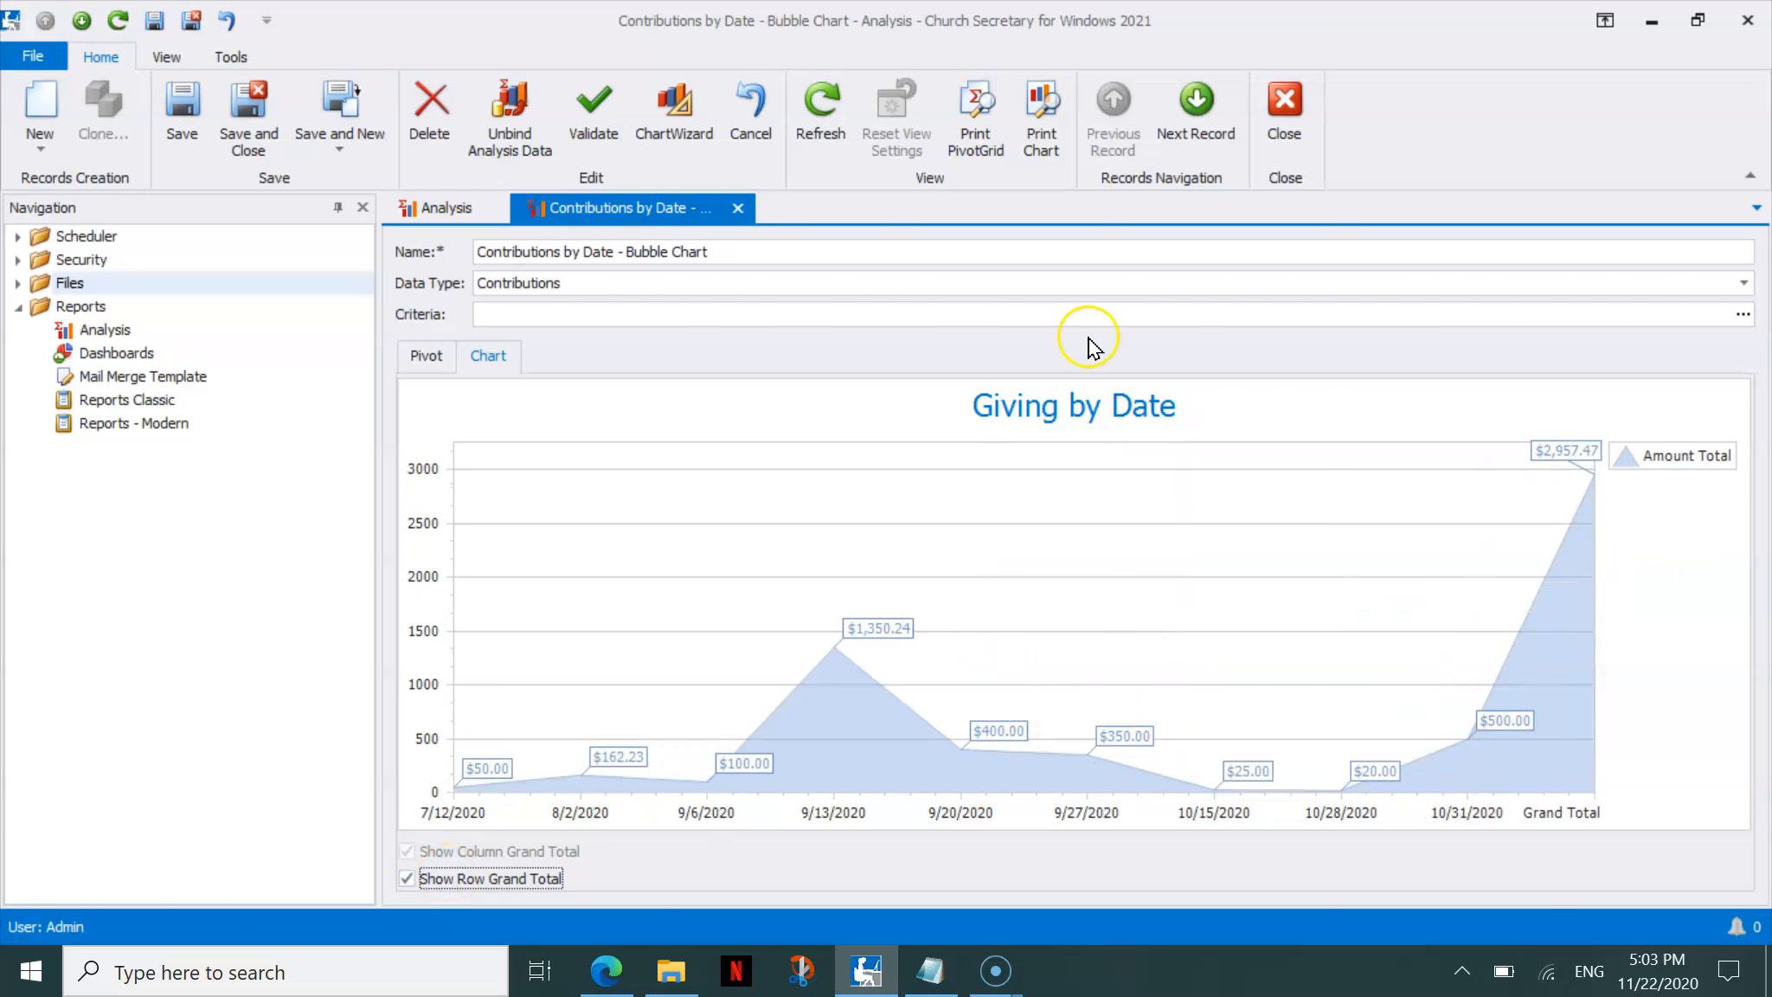
left_click(1036, 108)
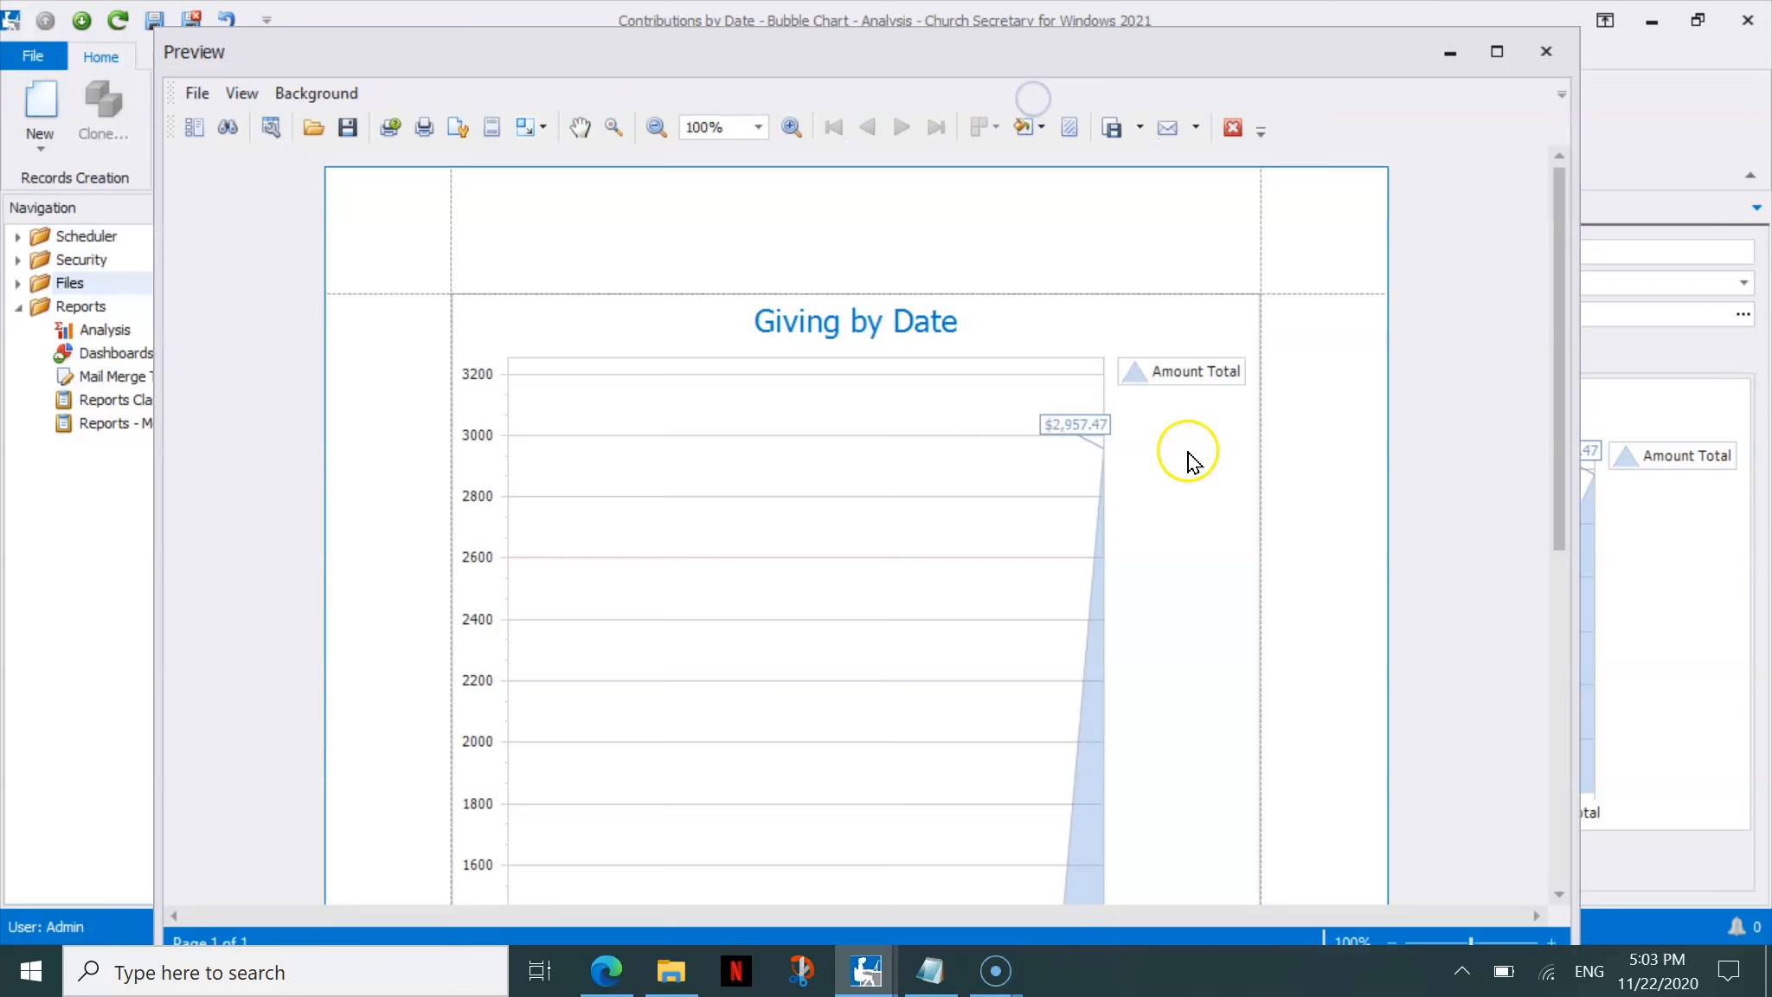
left_click(758, 128)
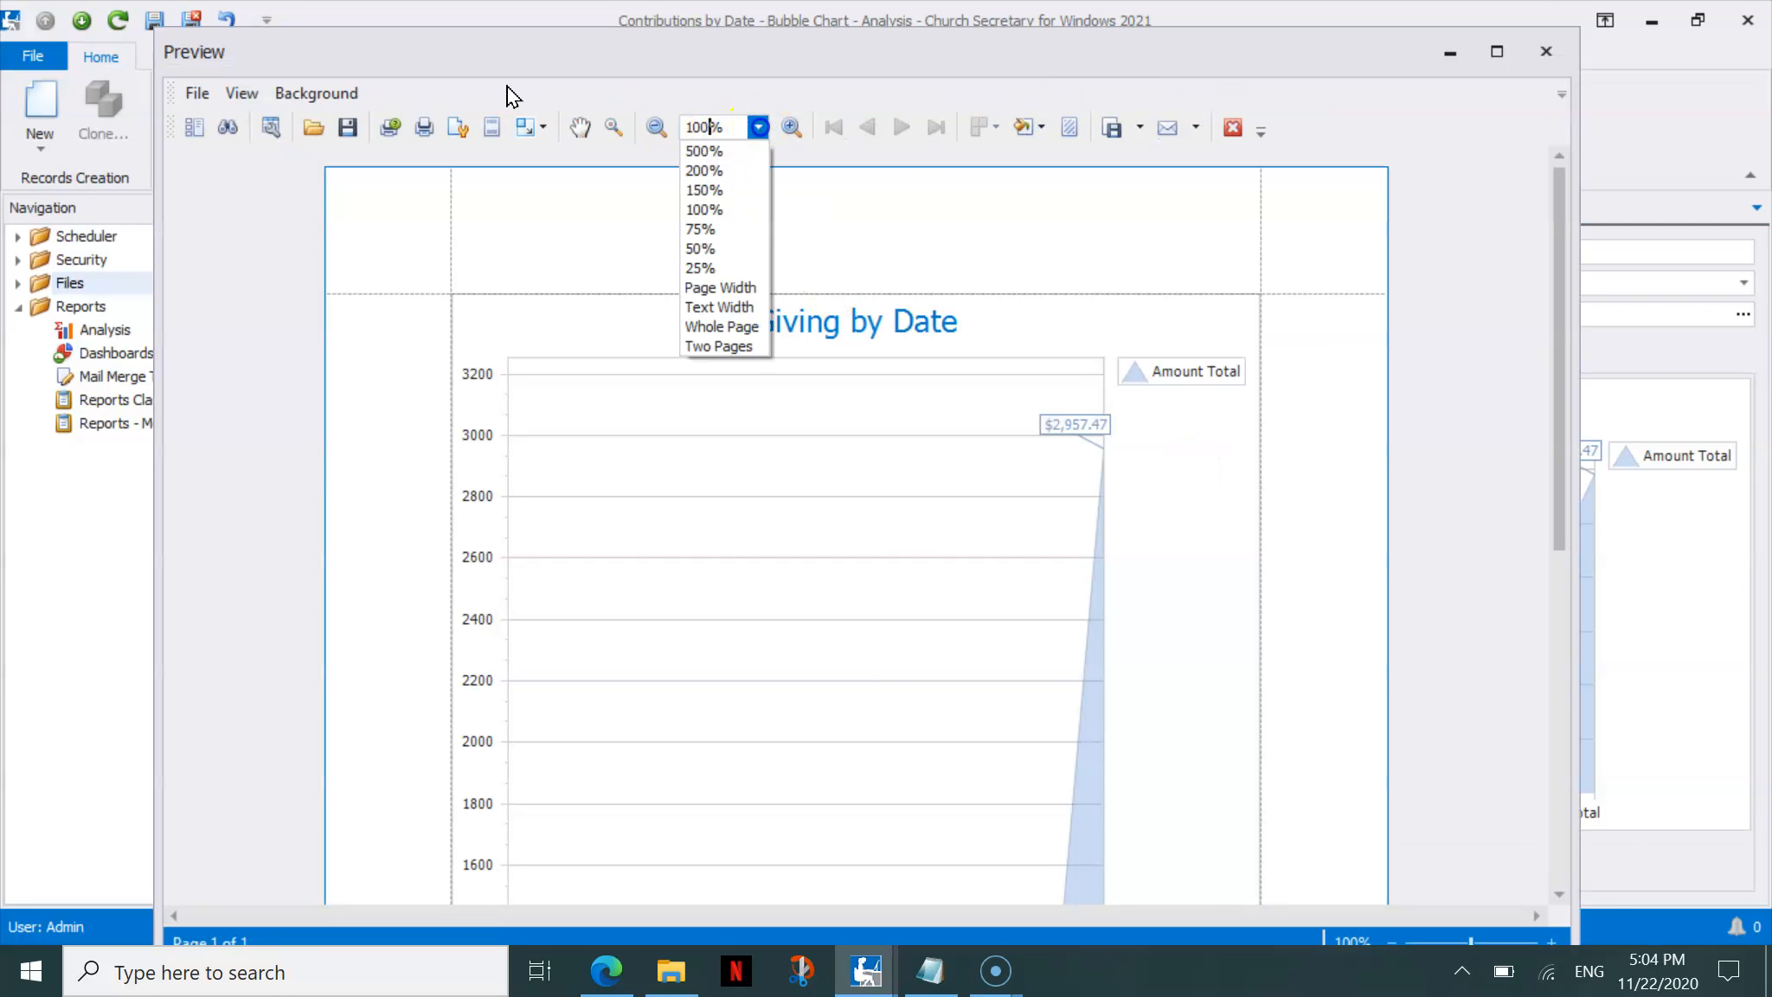
left_click(749, 327)
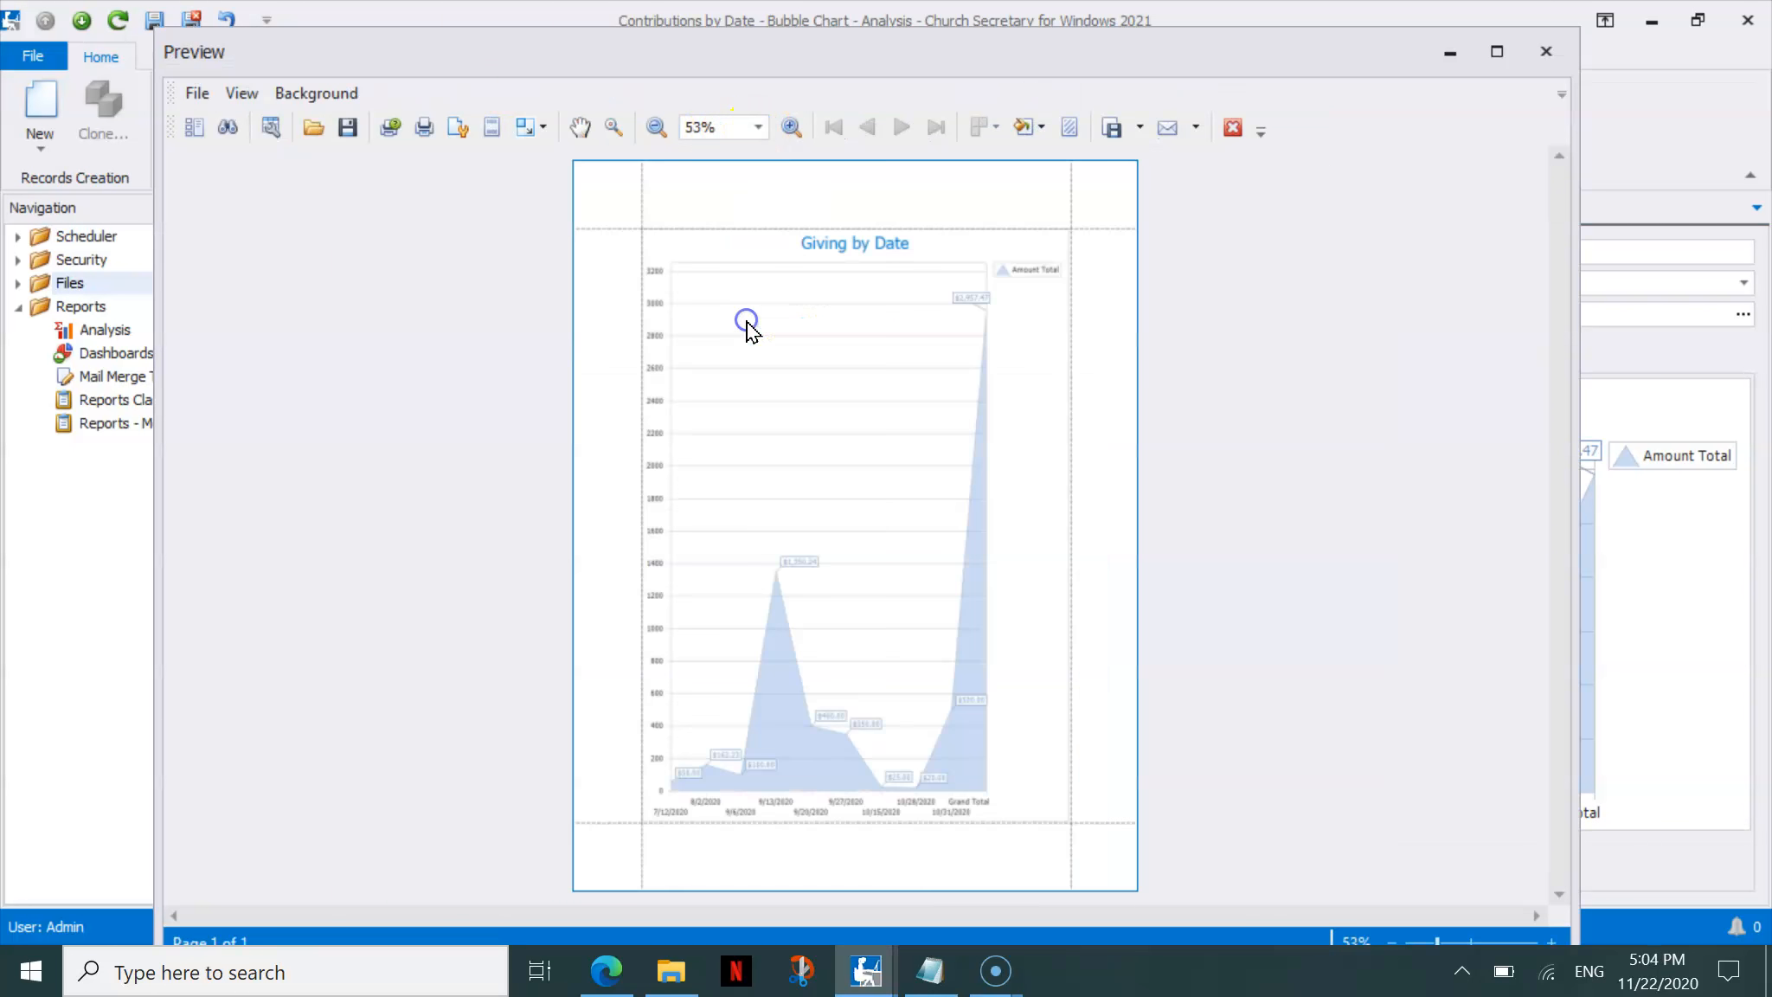
Scale the previewed chart printout to fit 1 page wide
left_click(536, 128)
left_click(561, 231)
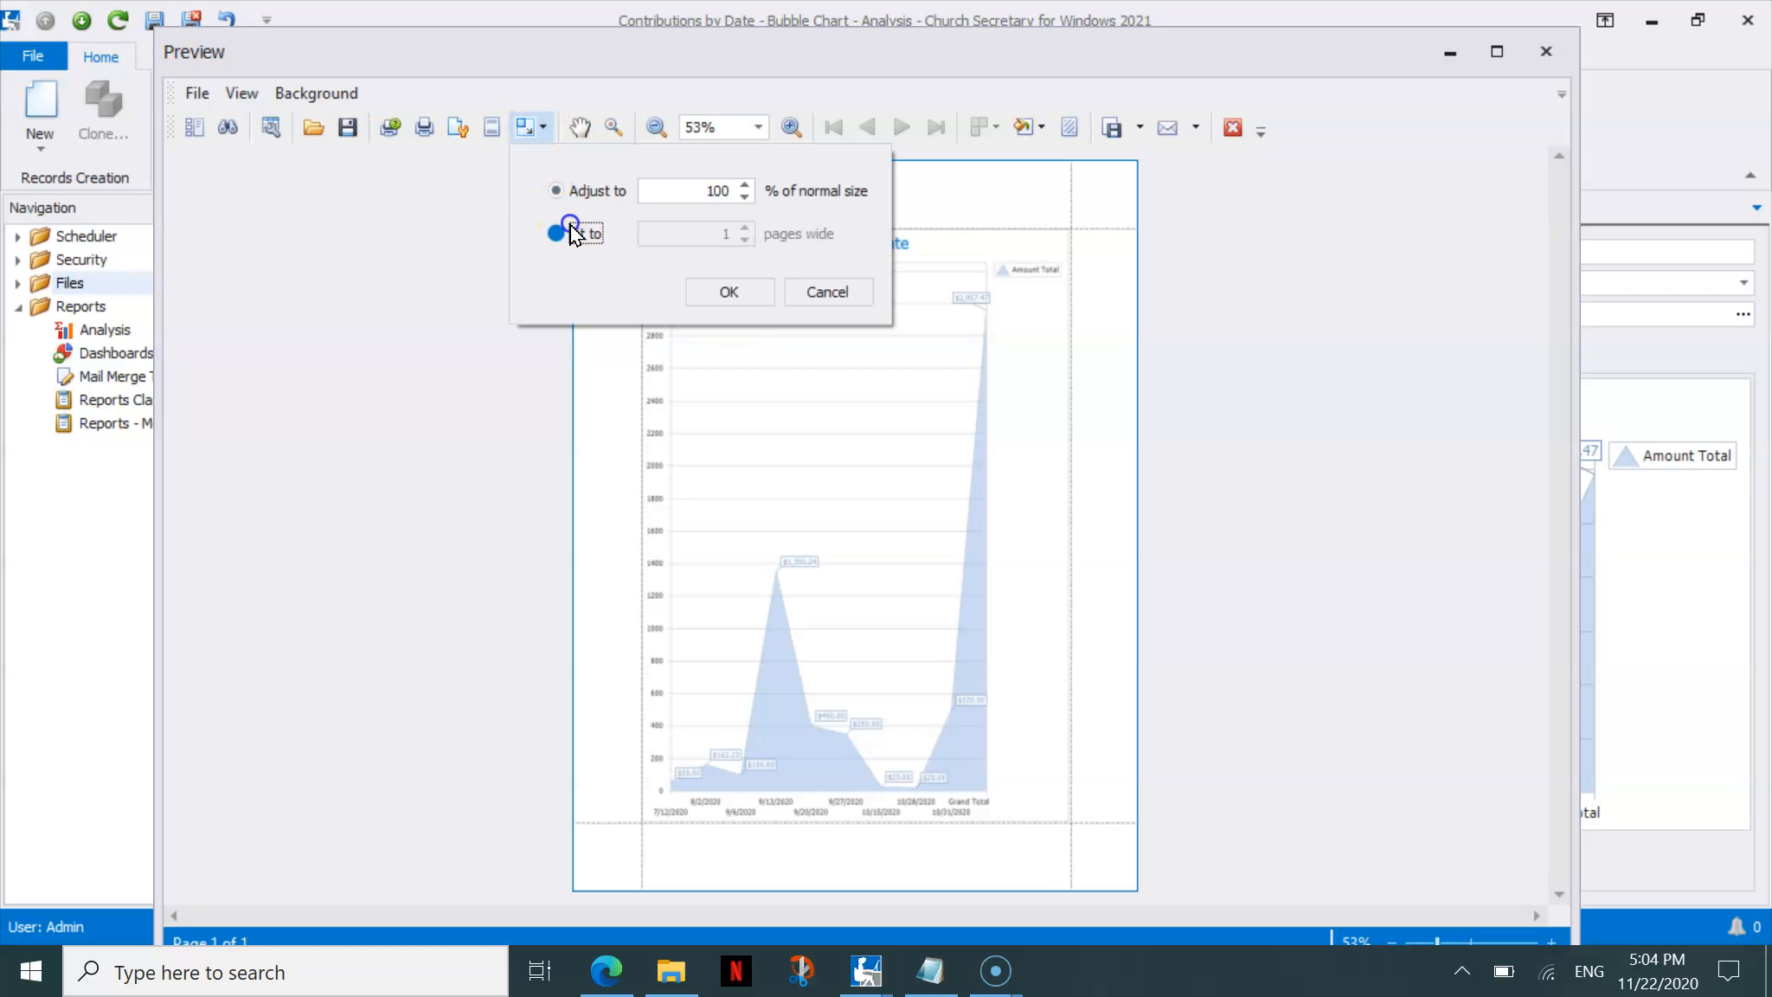
left_click(725, 303)
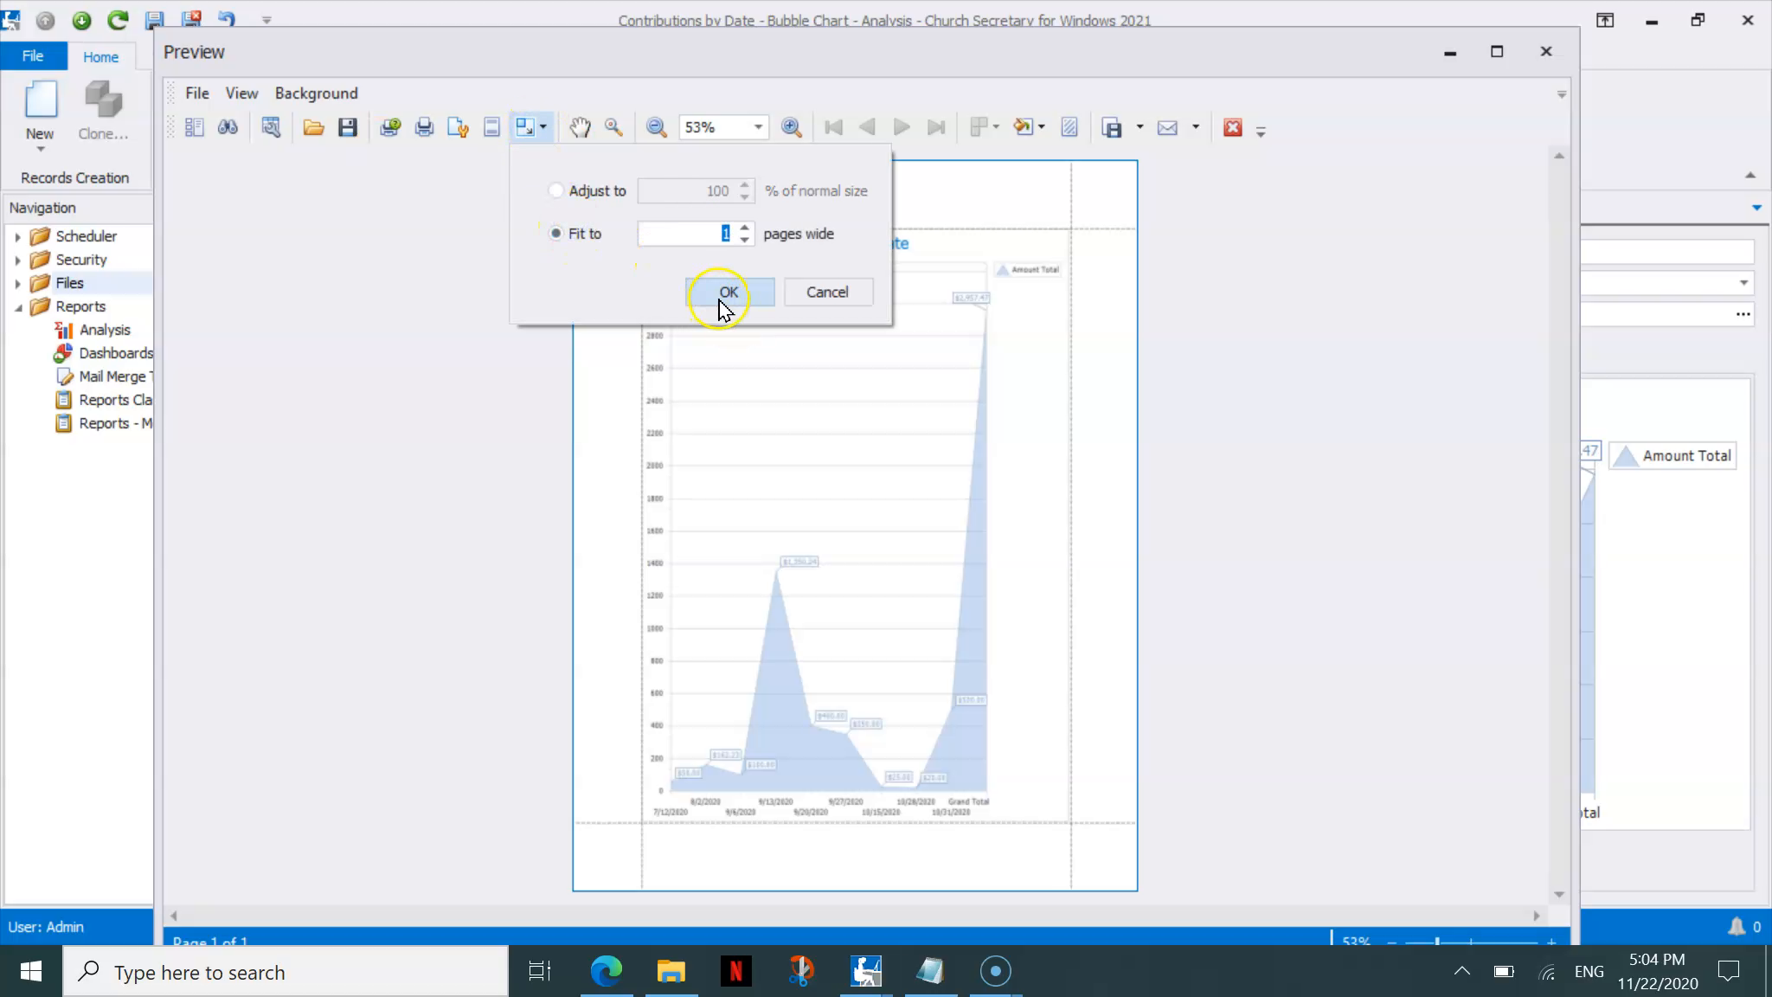
Set the chart printout's page orientation to Landscape and close the preview
left_click(458, 128)
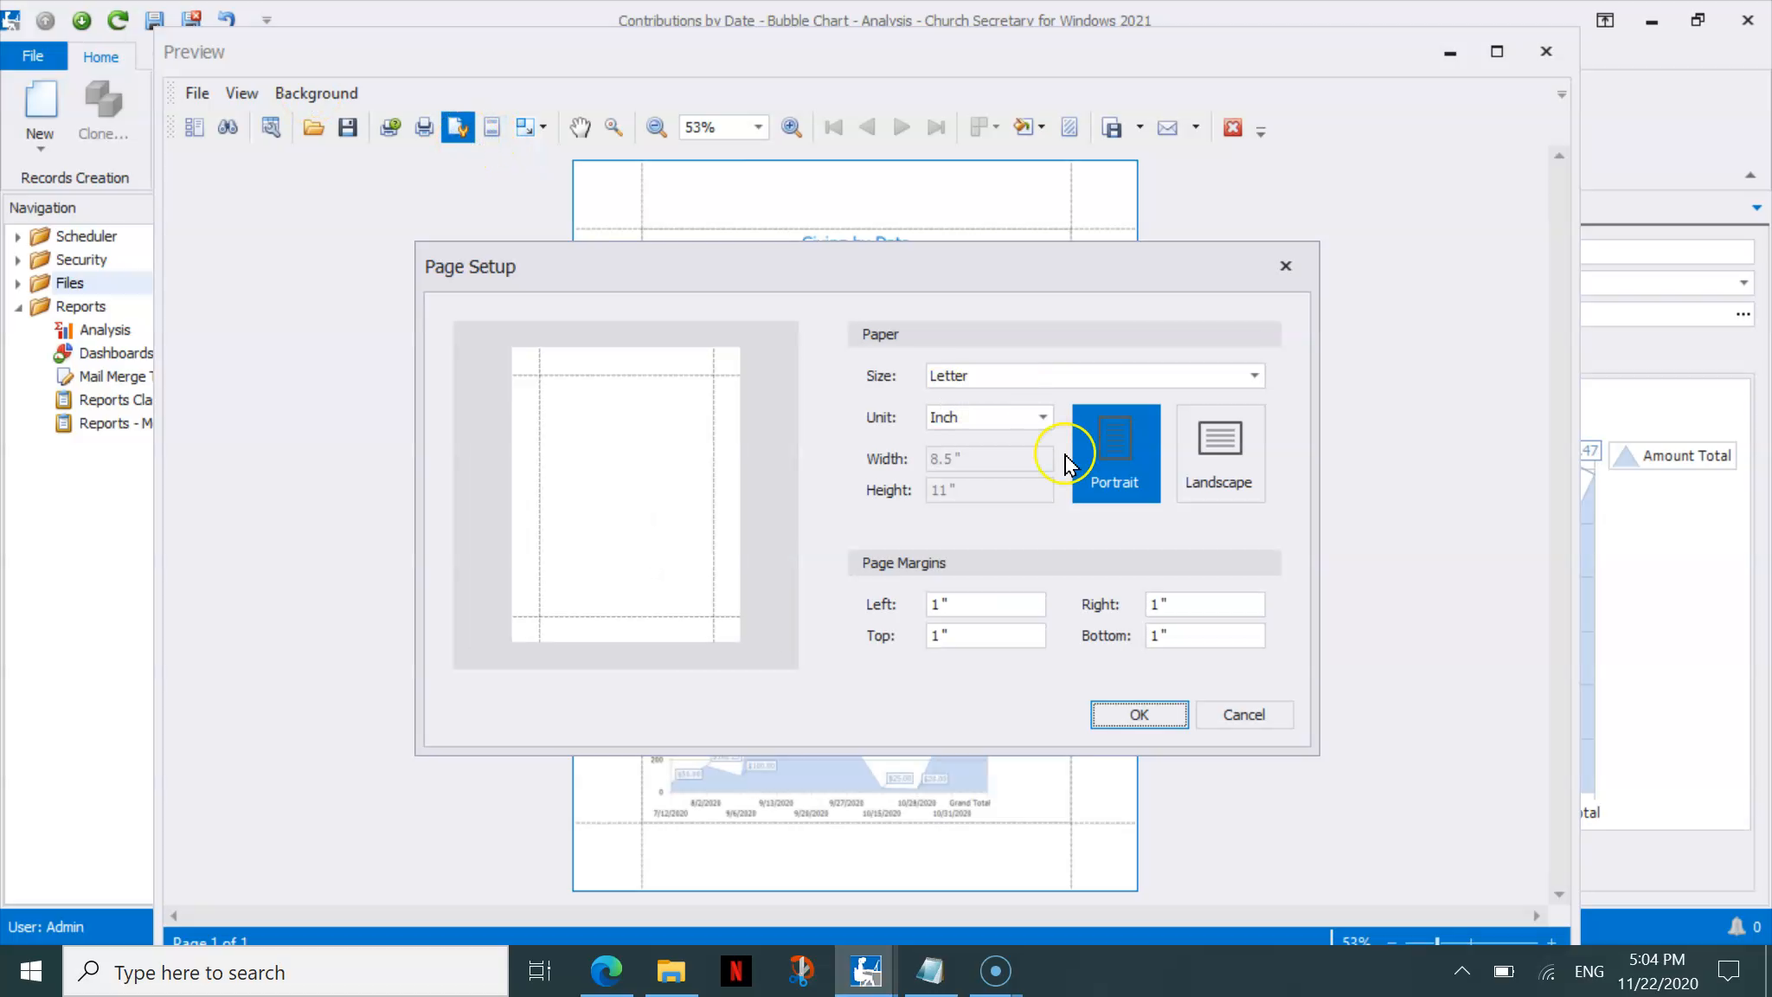
left_click(1218, 443)
left_click(1118, 716)
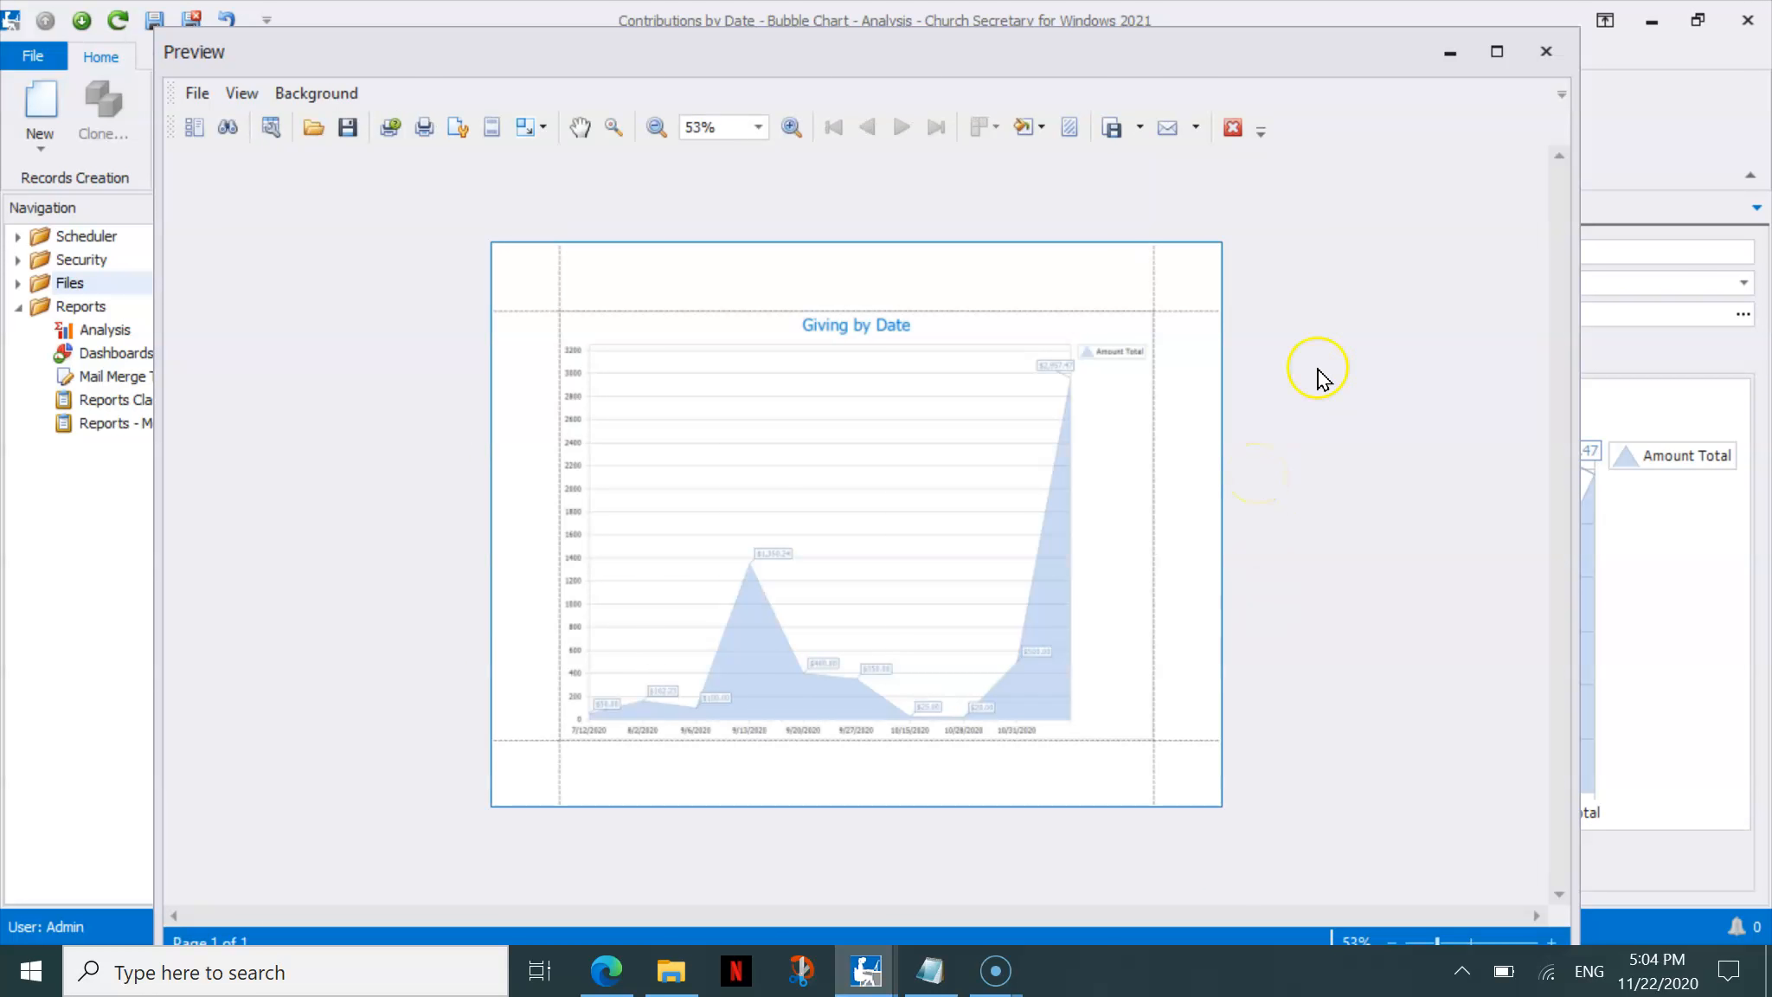
left_click(1544, 53)
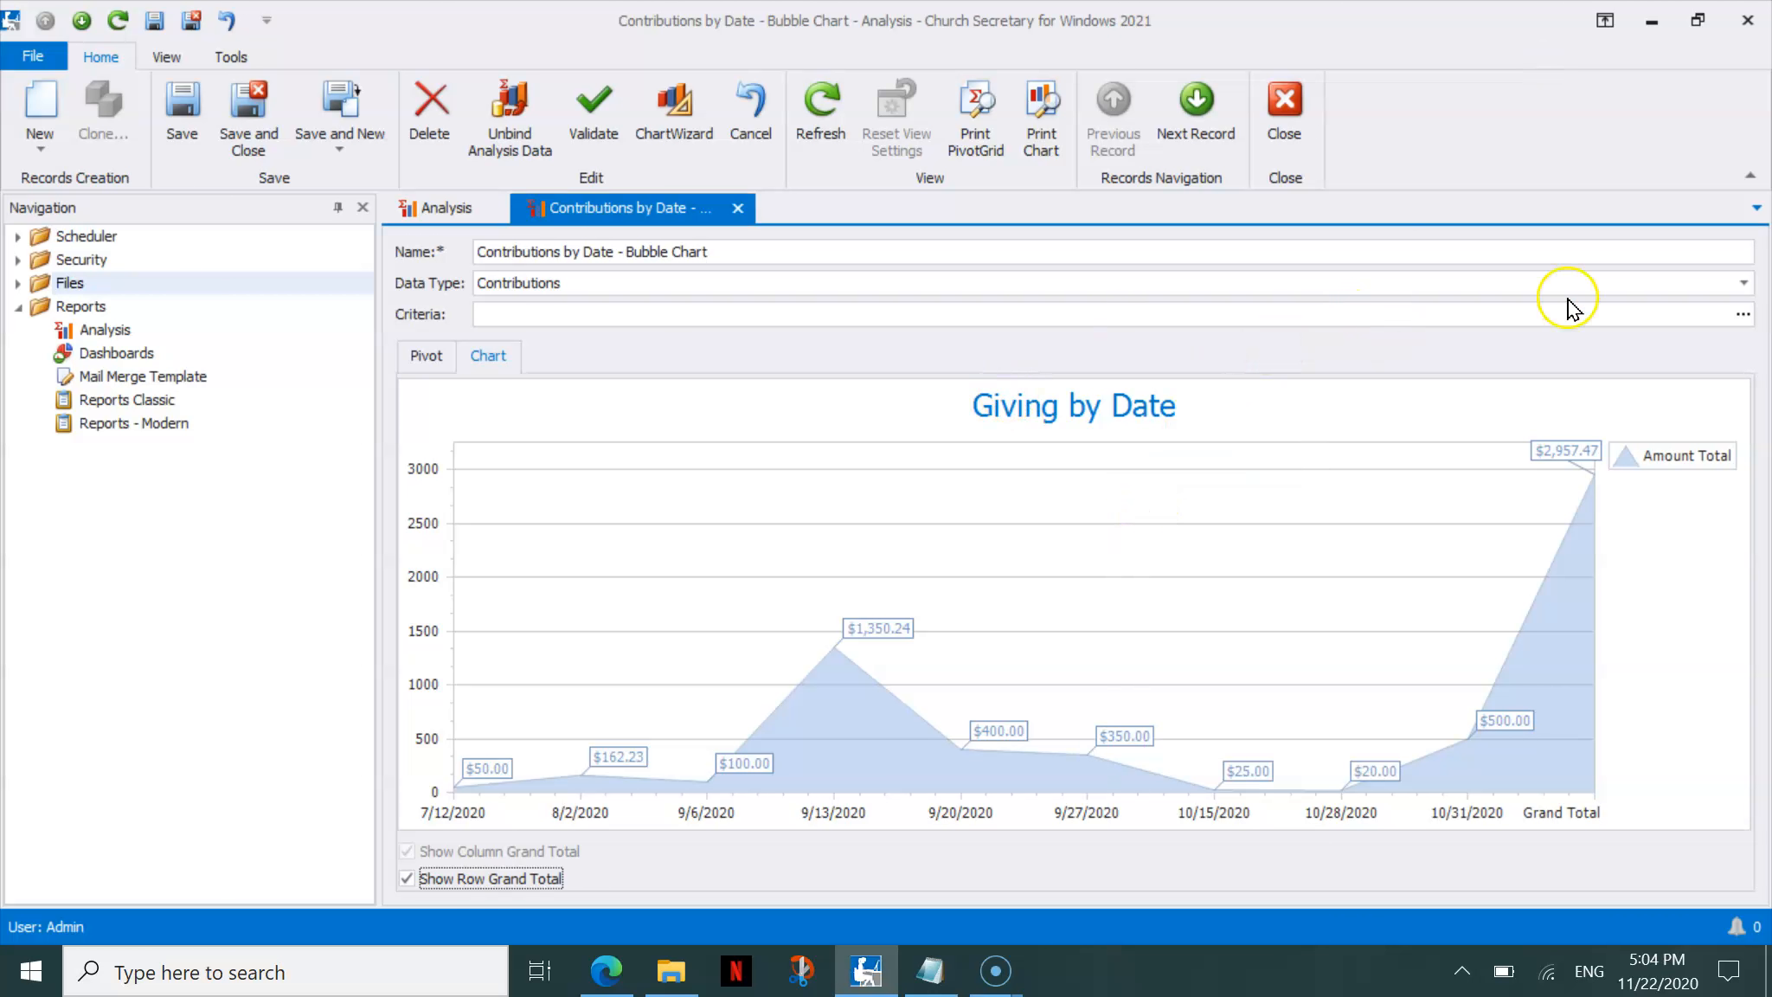
Add a condition on the Contribution Date field to the analysis criteria
left_click(1740, 314)
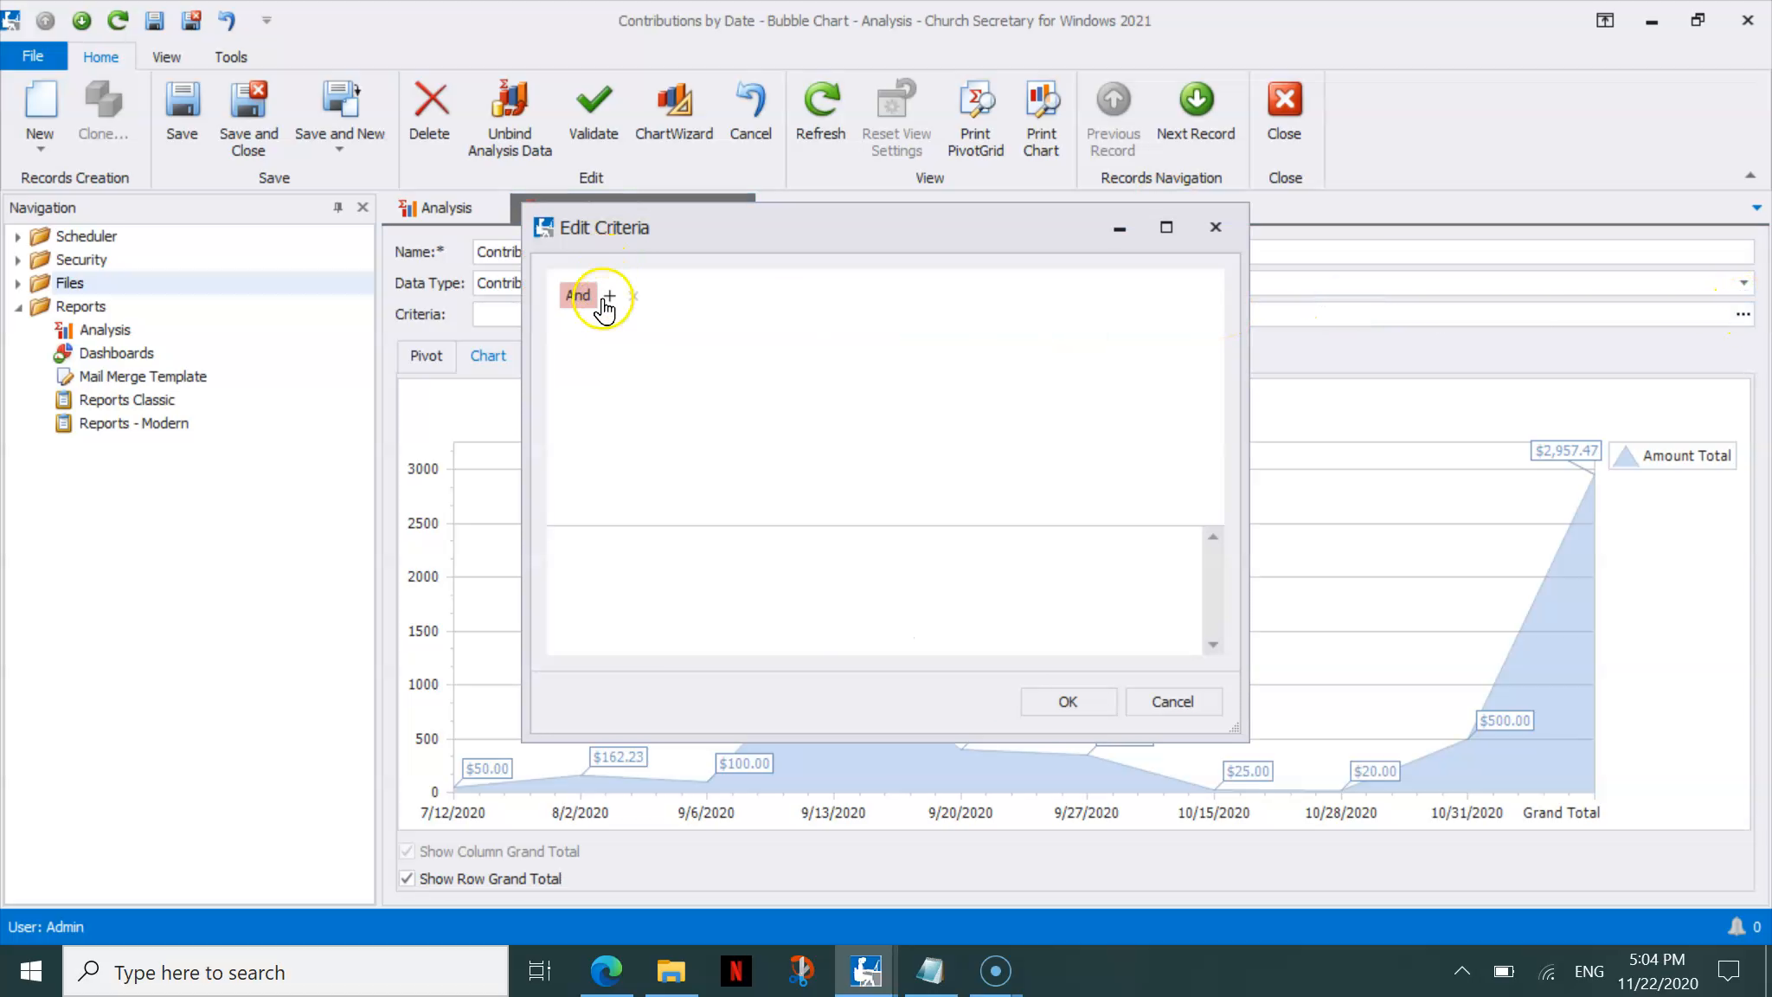
left_click(605, 299)
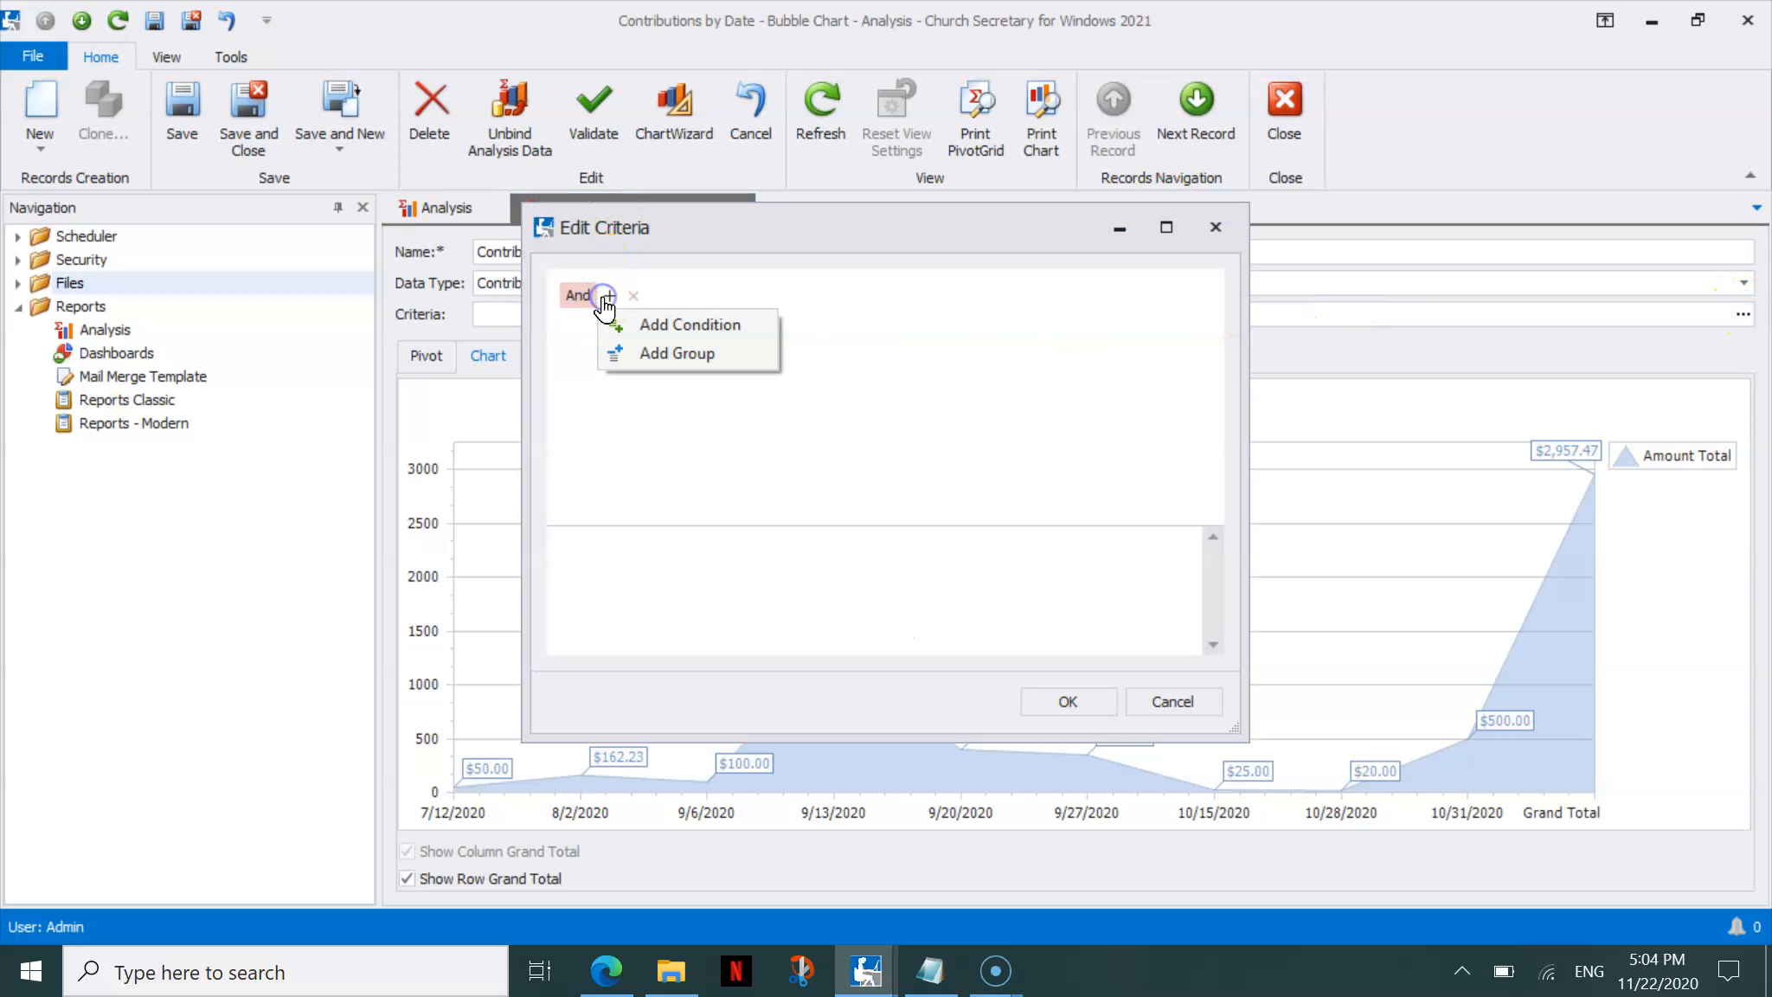
left_click(655, 327)
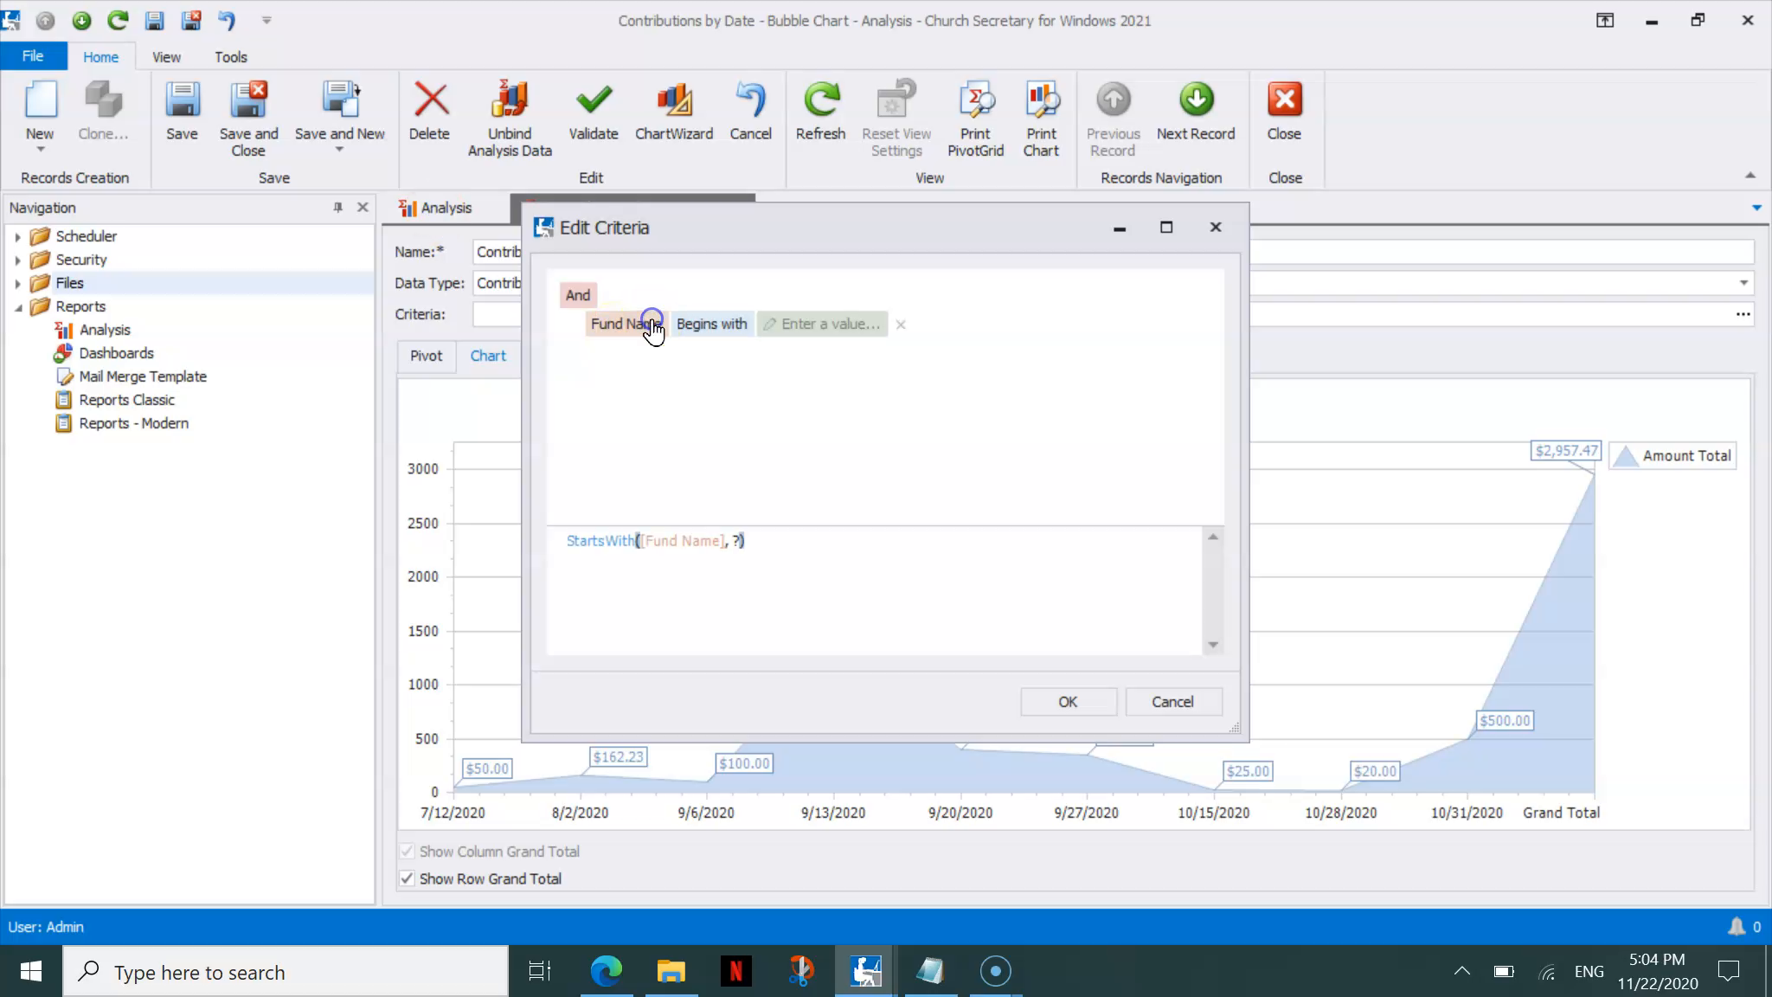
left_click(642, 326)
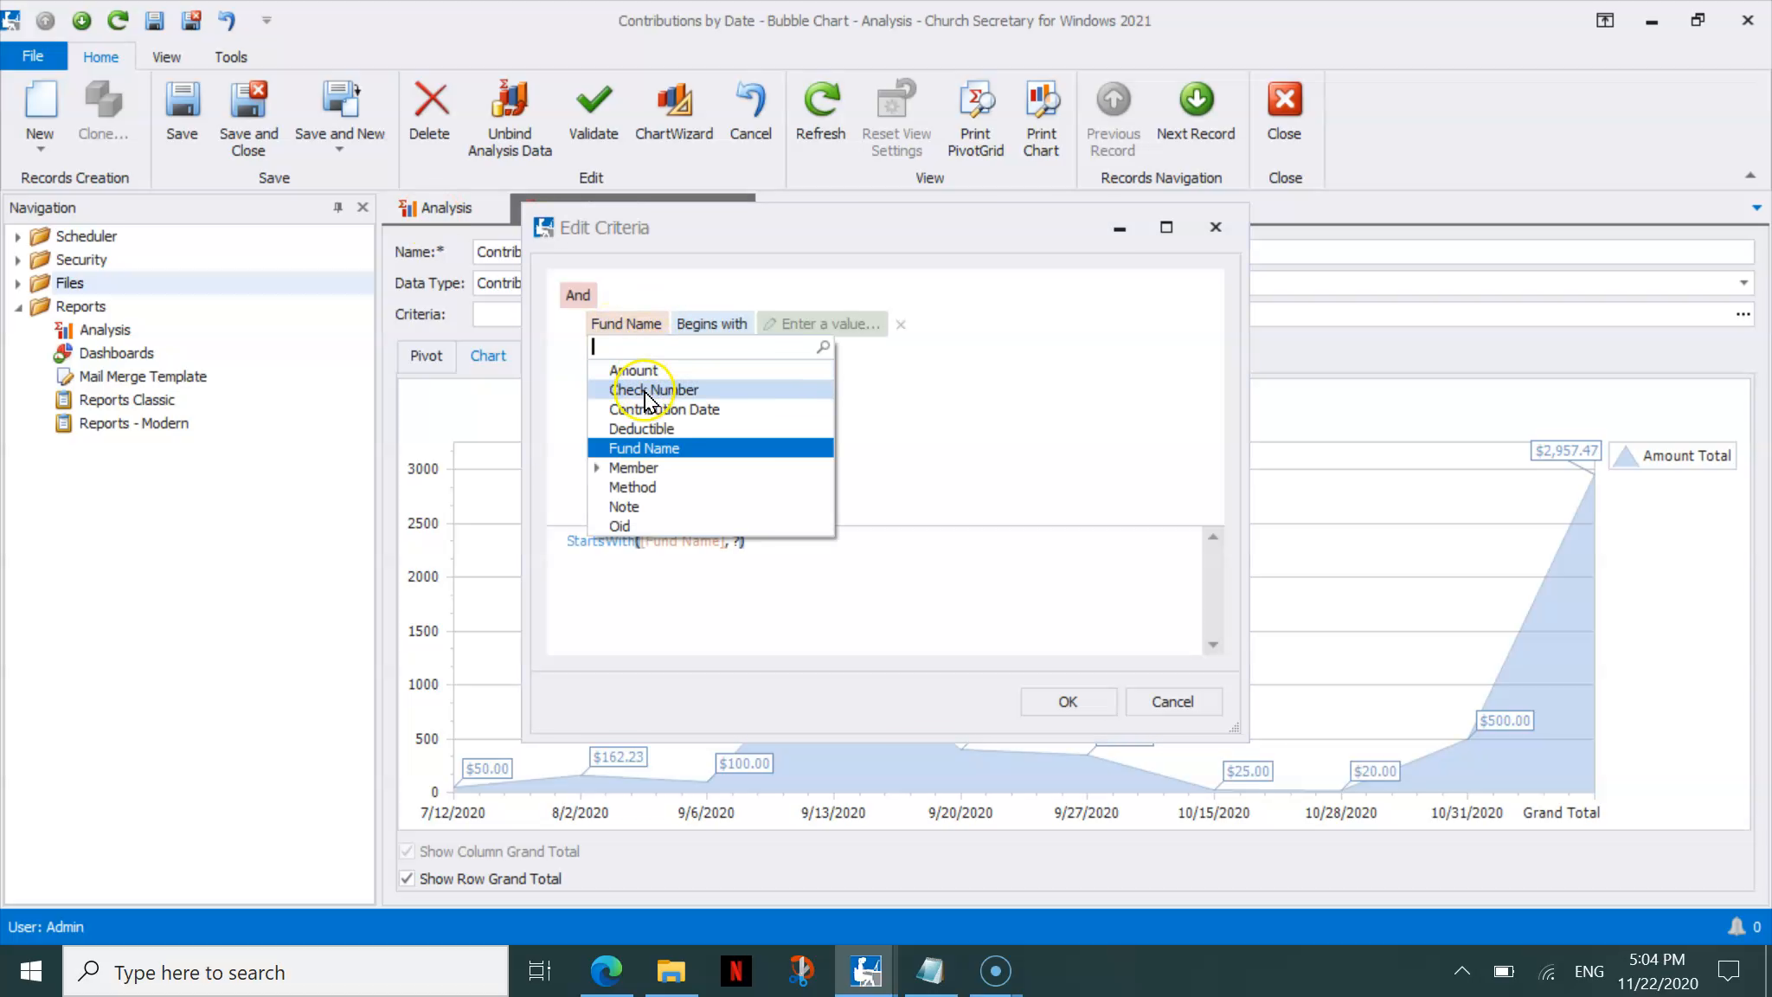
left_click(638, 410)
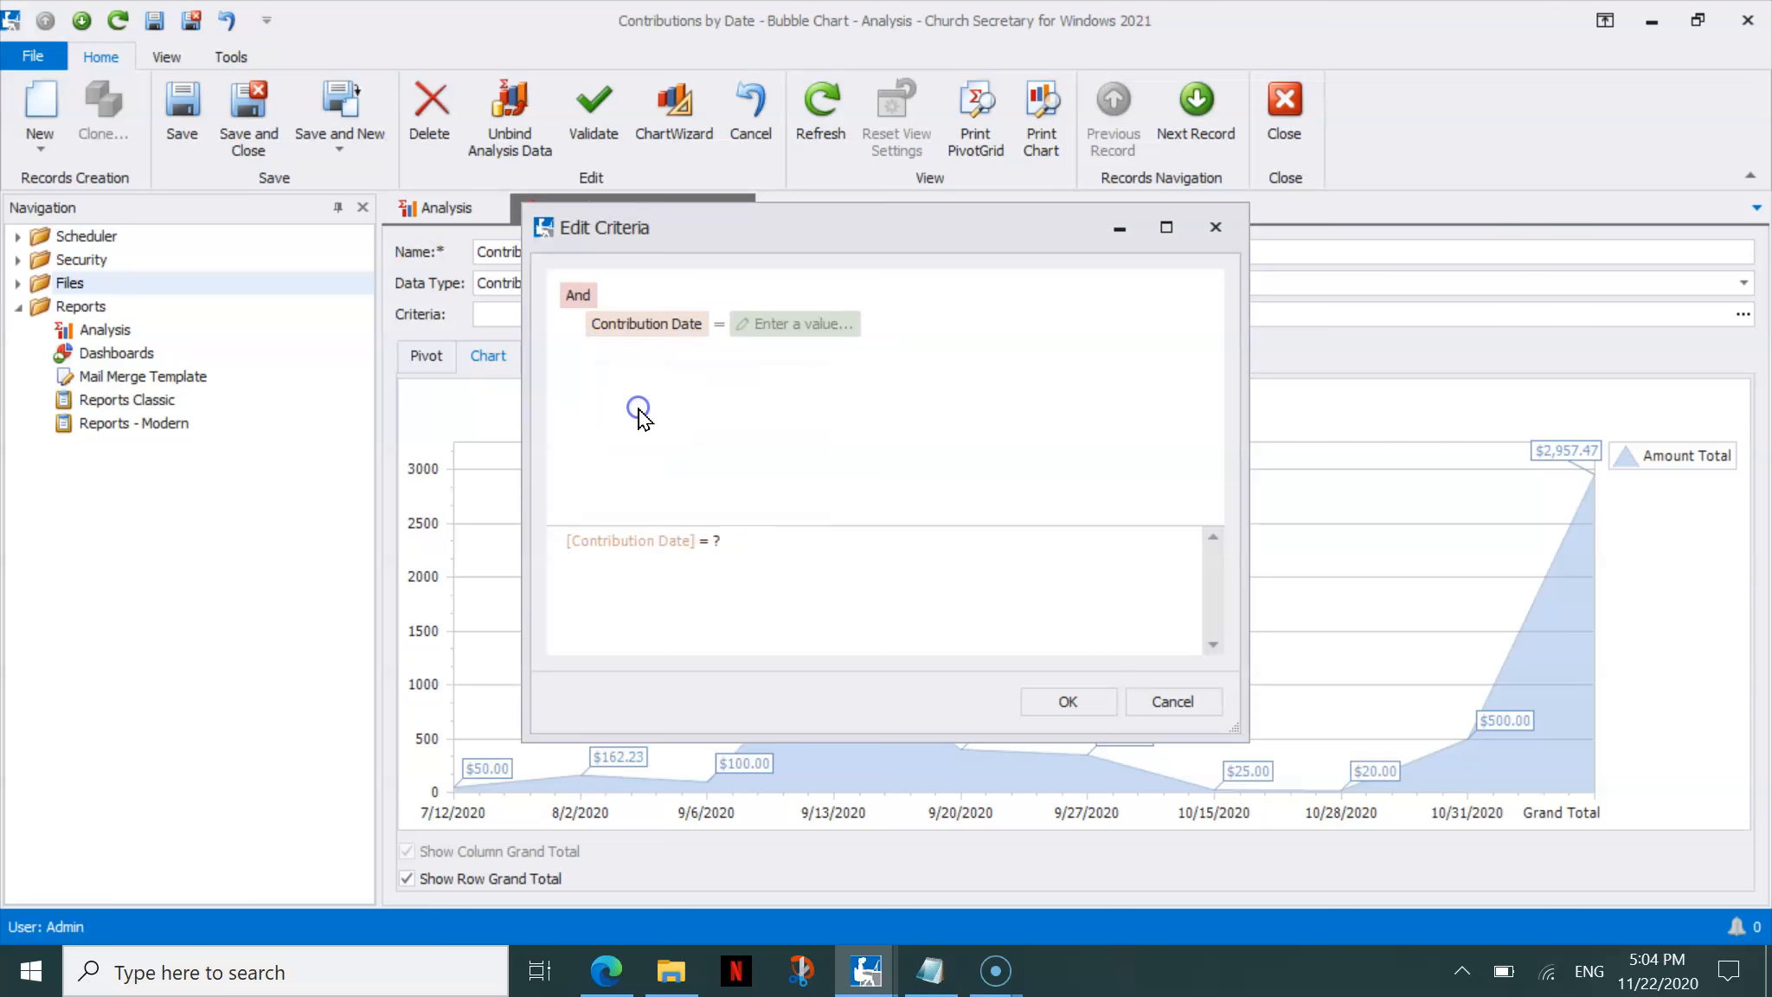
Set the Contribution Date condition to "Is the year-to-date period" and apply the criteria
left_click(719, 324)
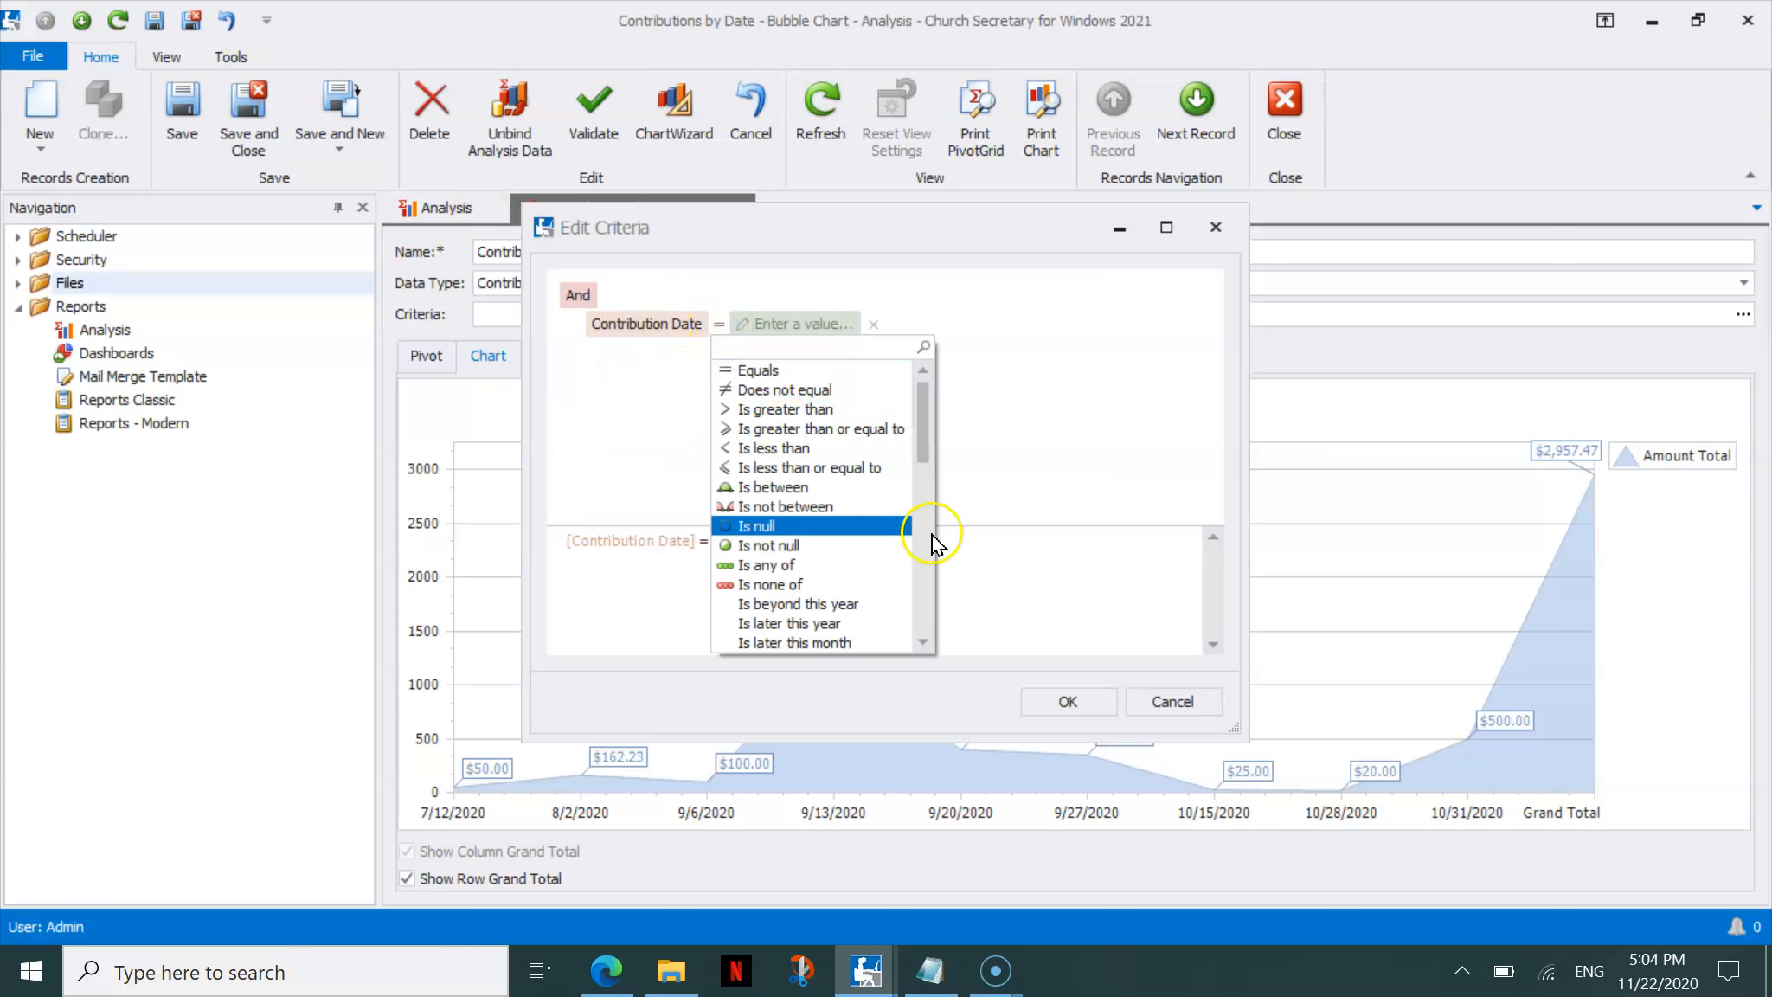
left_click(924, 588)
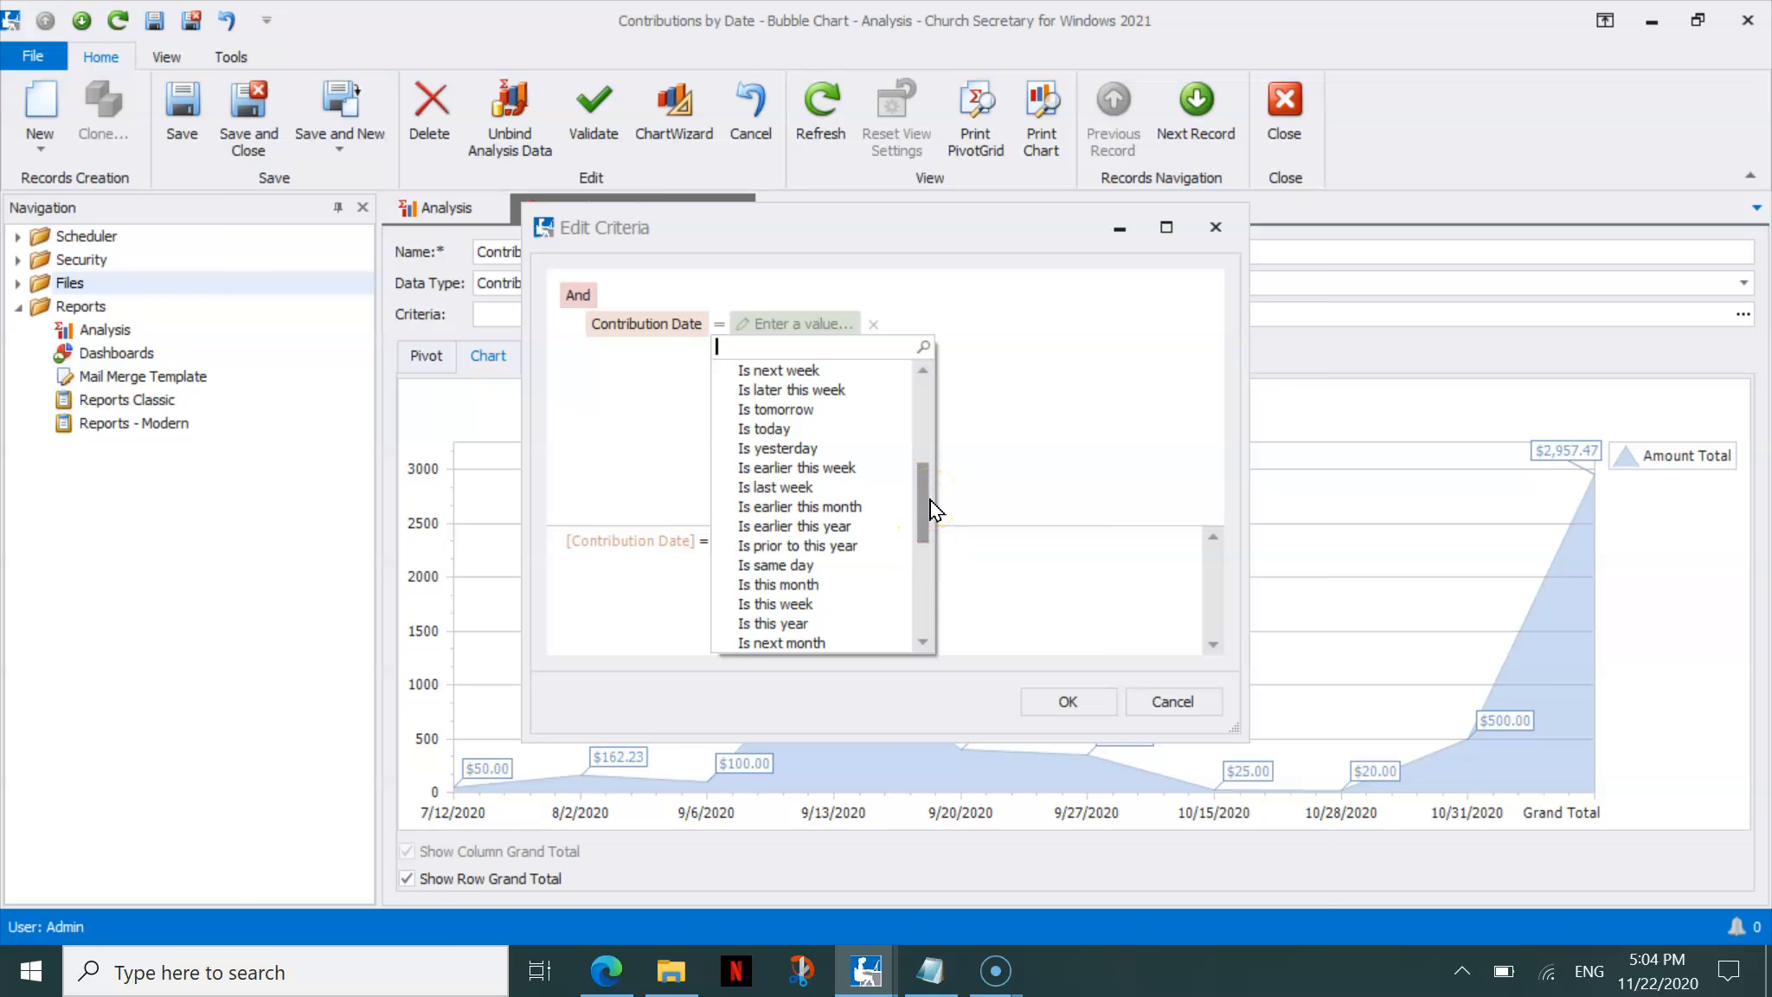
left_click_drag(930, 501, 928, 551)
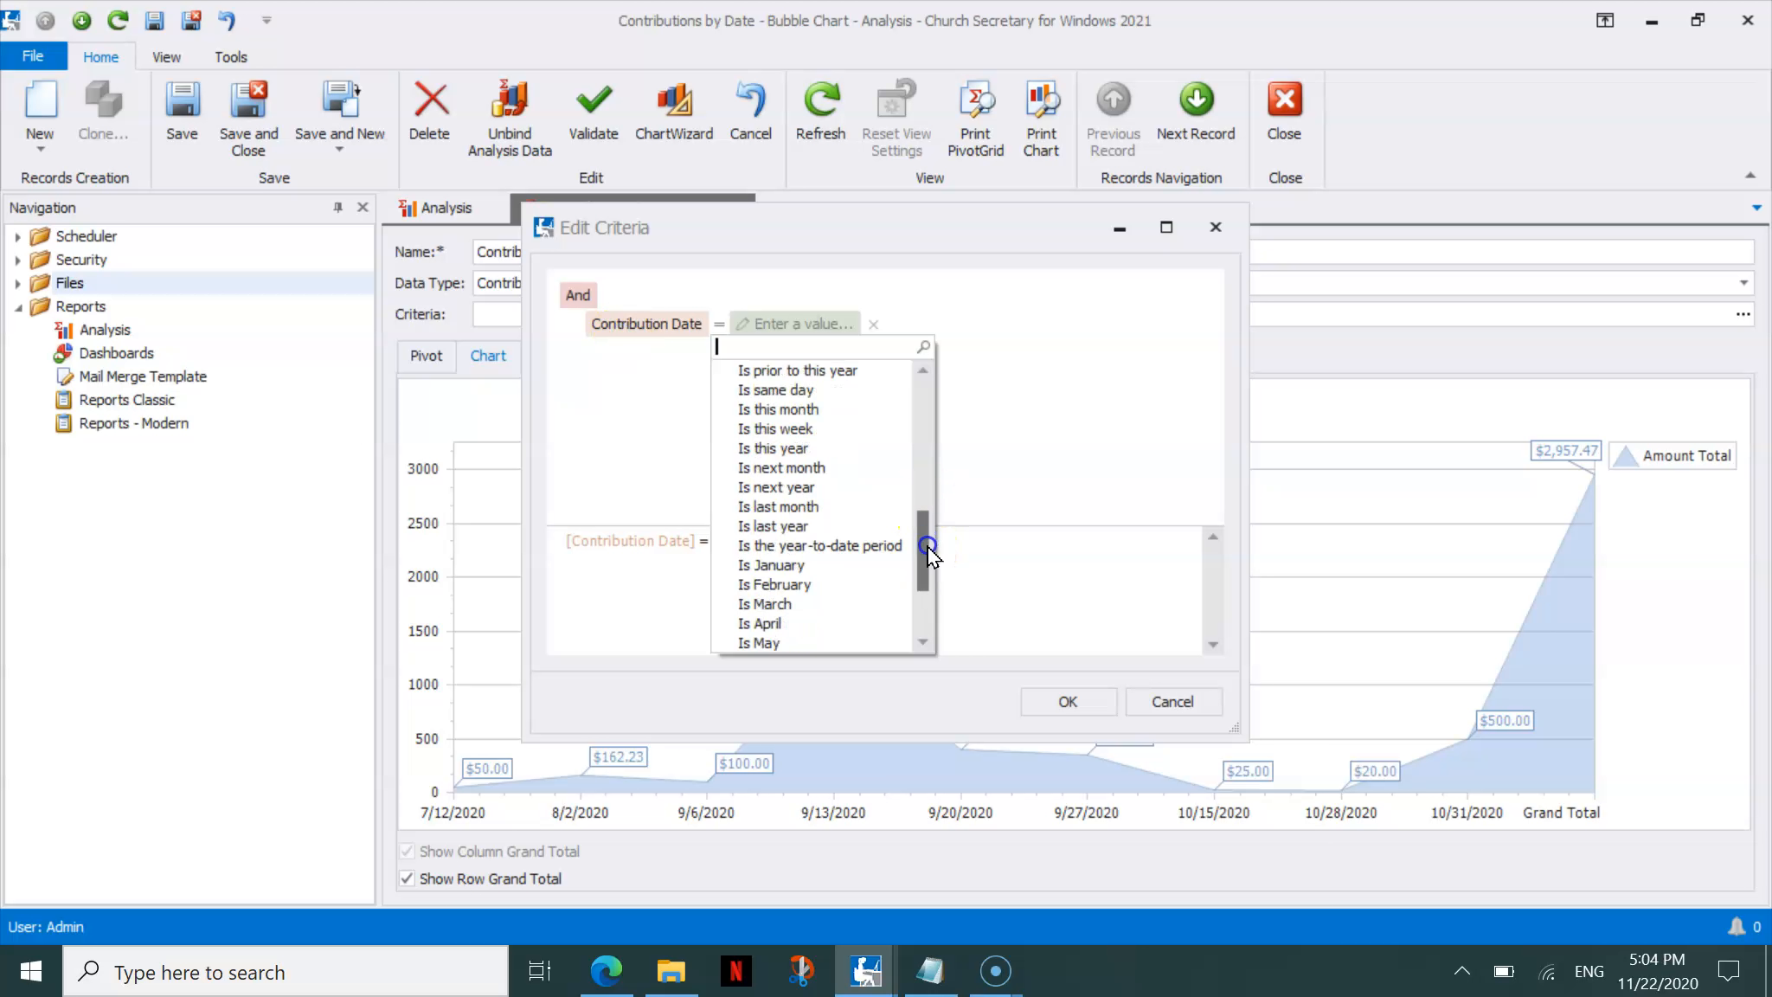
left_click(853, 545)
left_click(1071, 702)
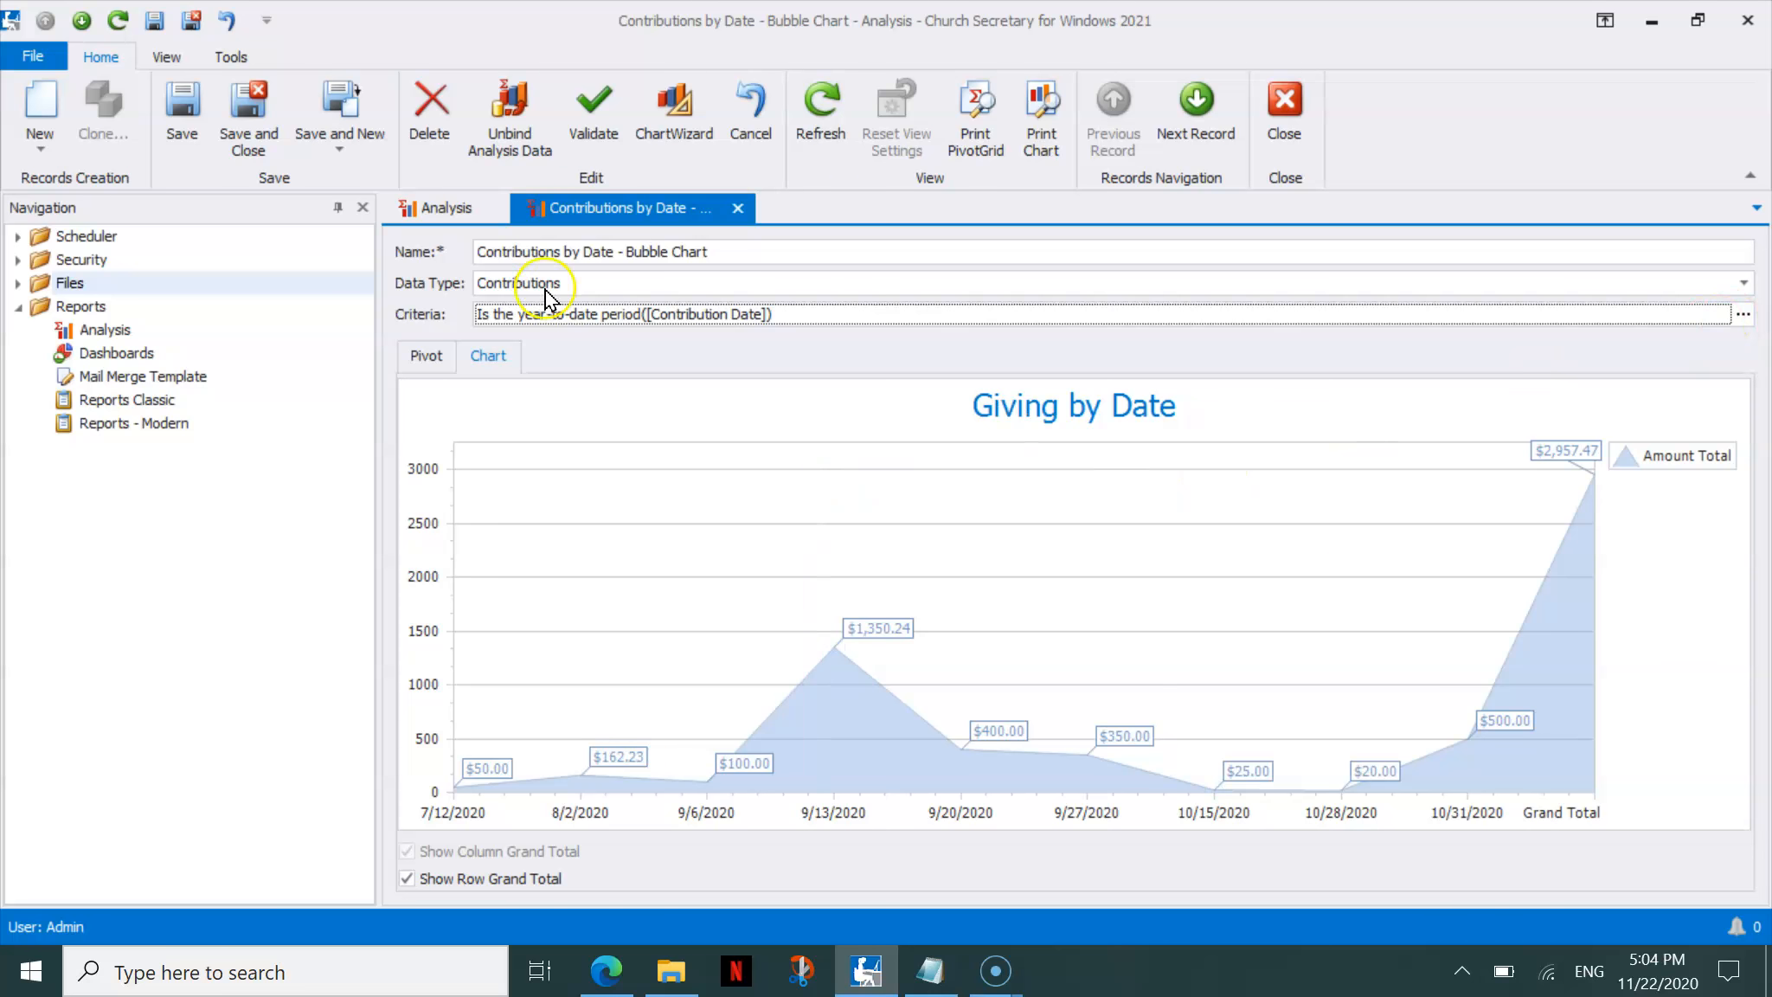
Save and close the analysis, then reopen Contributions by Date - Bubble Chart and bind its data to show the chart
left_click(249, 117)
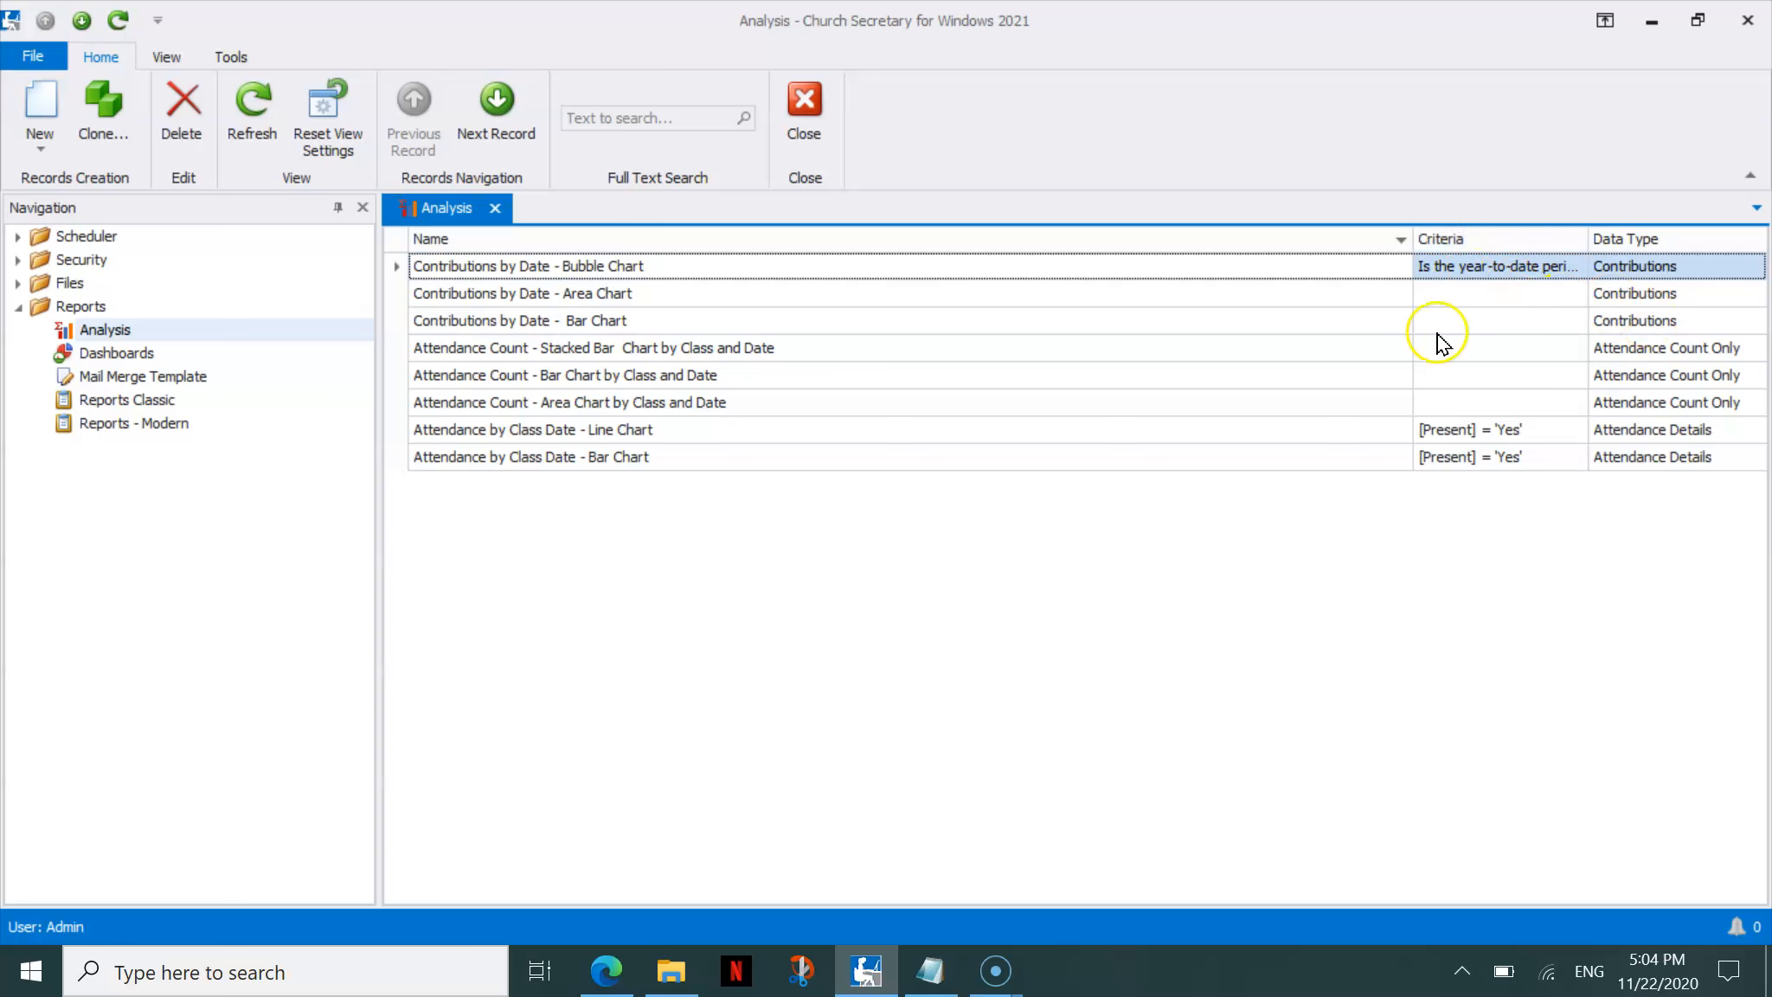
double_click(662, 270)
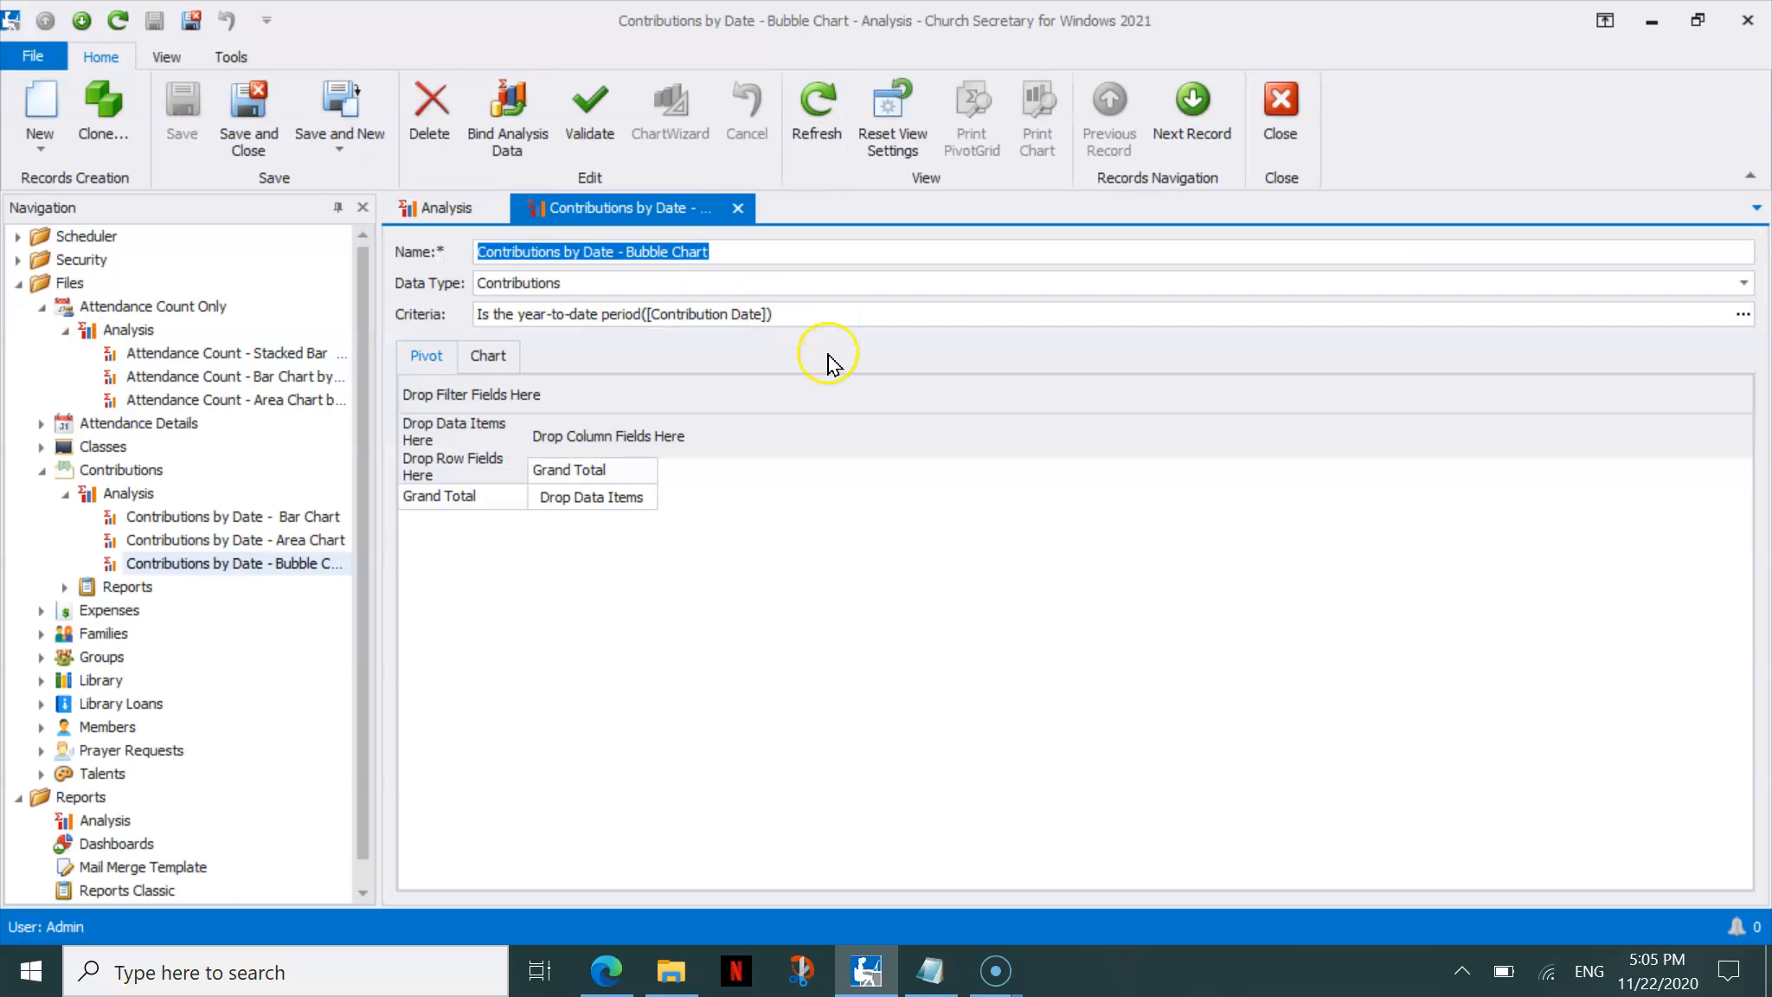
left_click(501, 128)
left_click(492, 353)
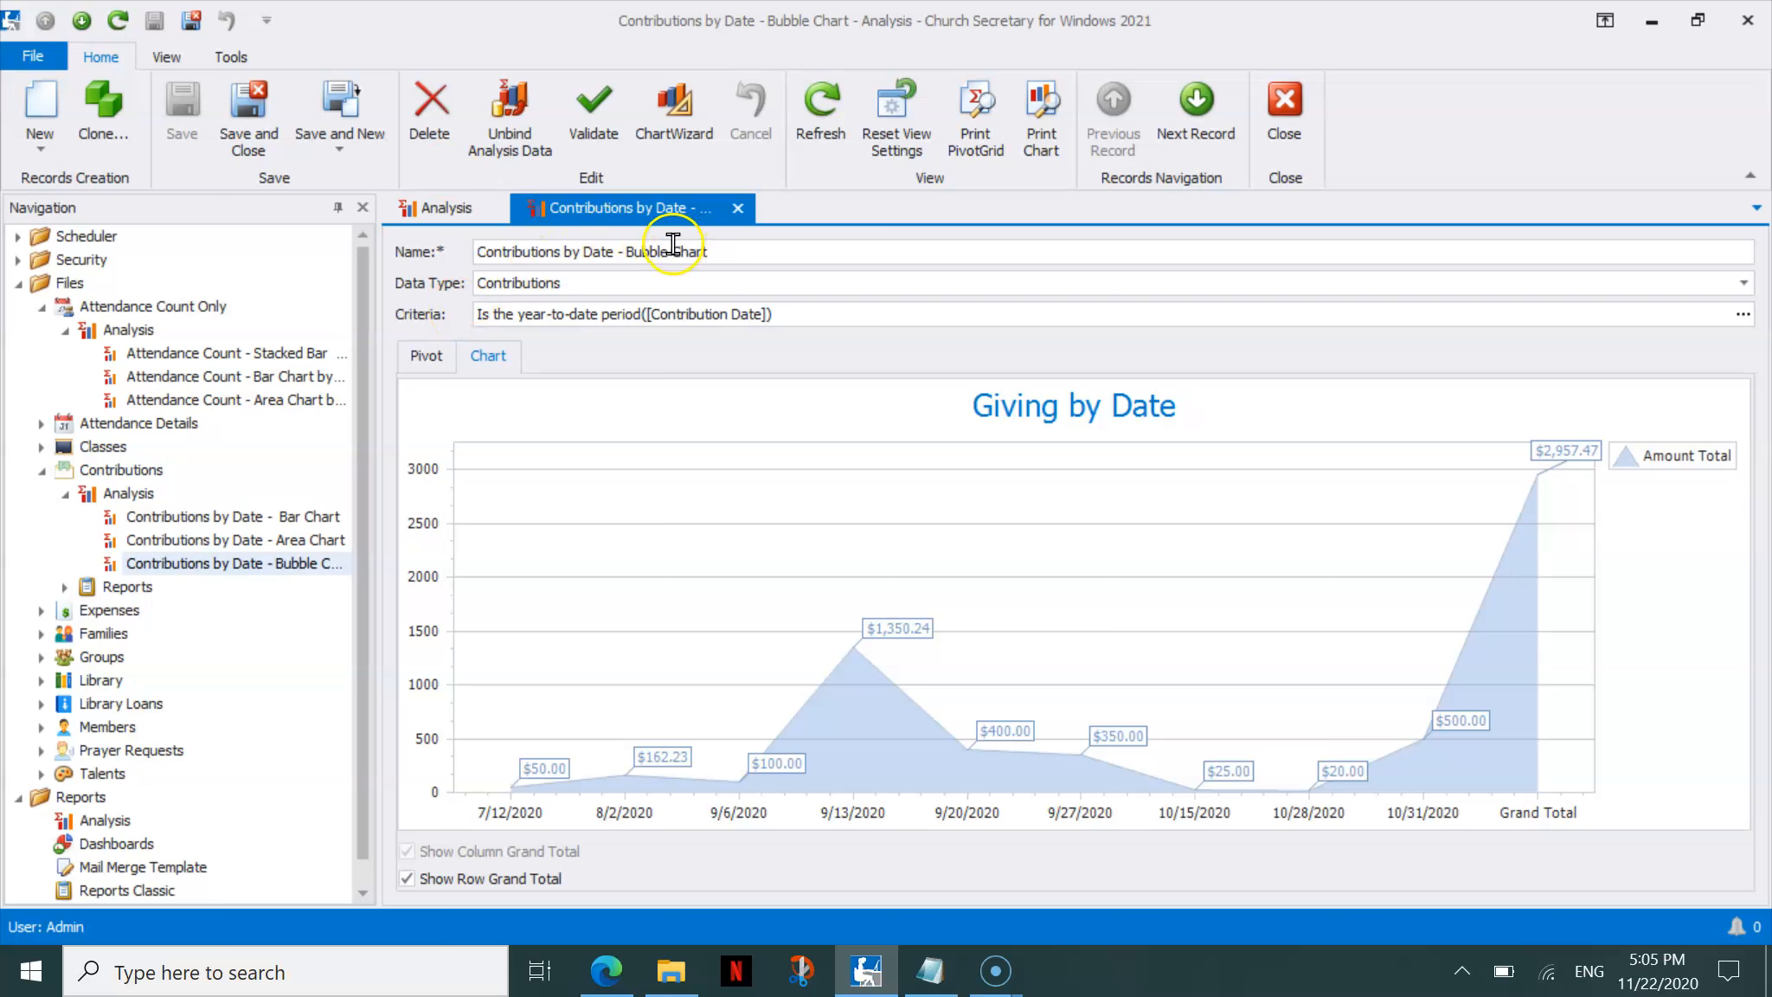
Add Fund Name as a column field in the pivot grid and close the field list
left_click(428, 356)
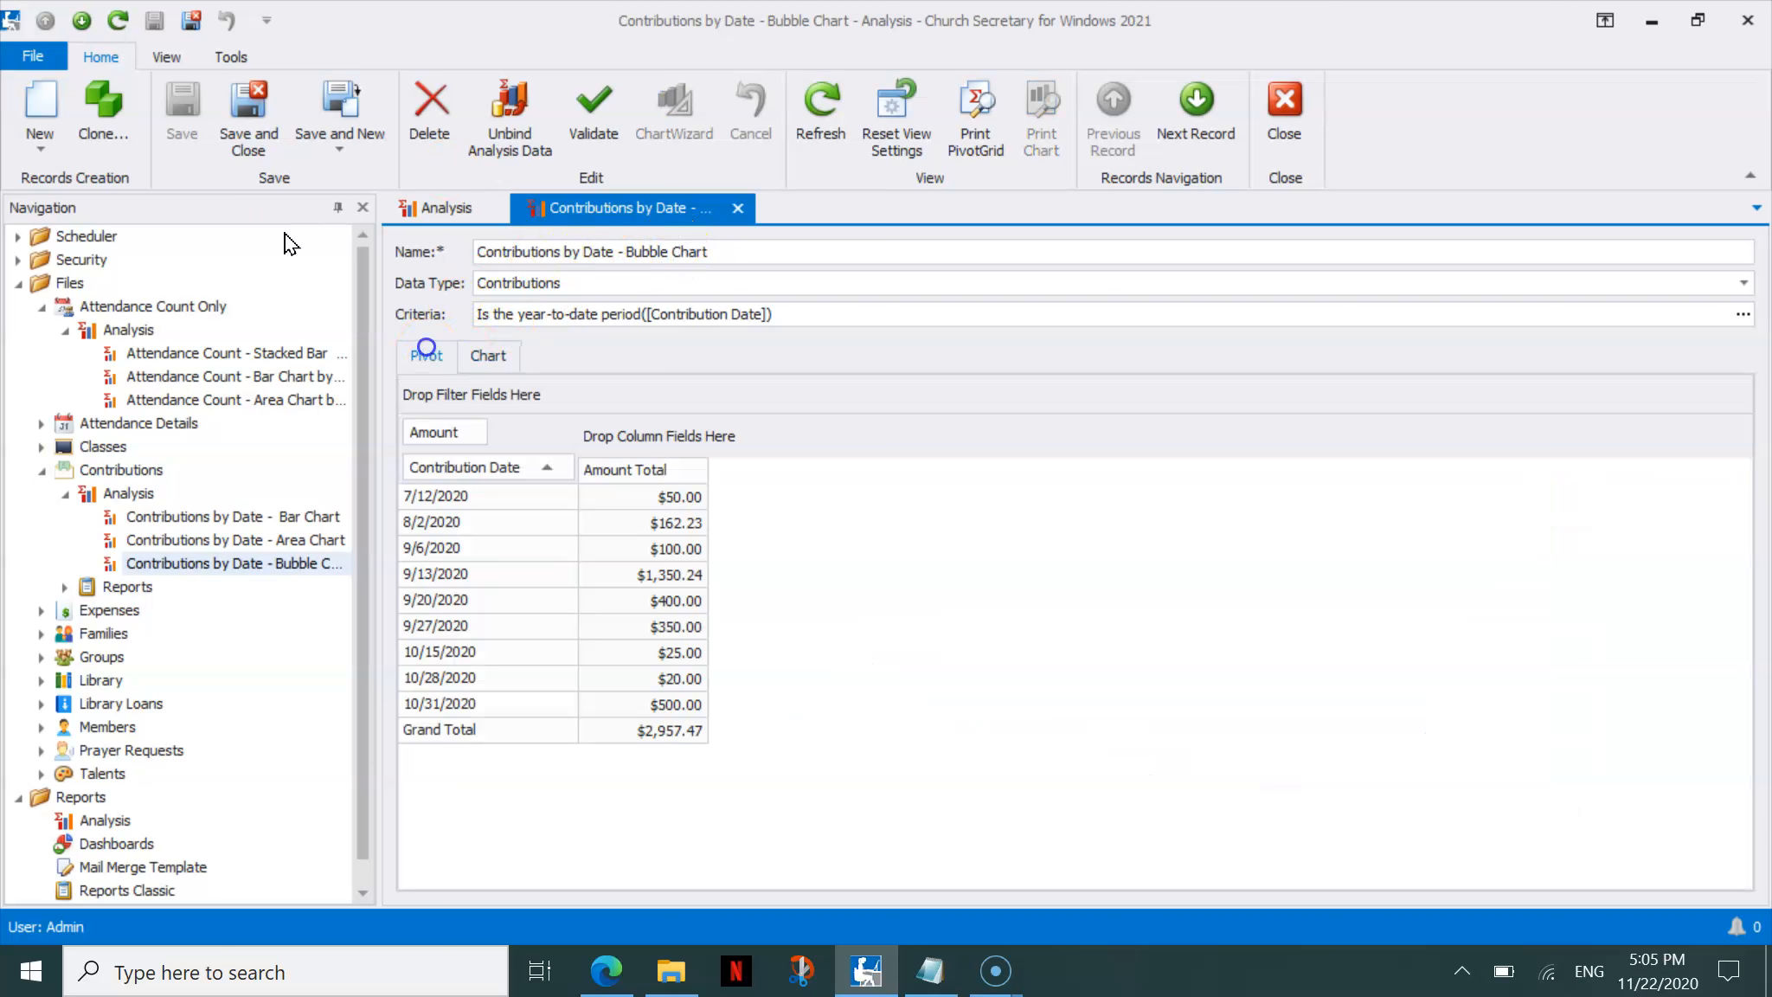
right_click(668, 441)
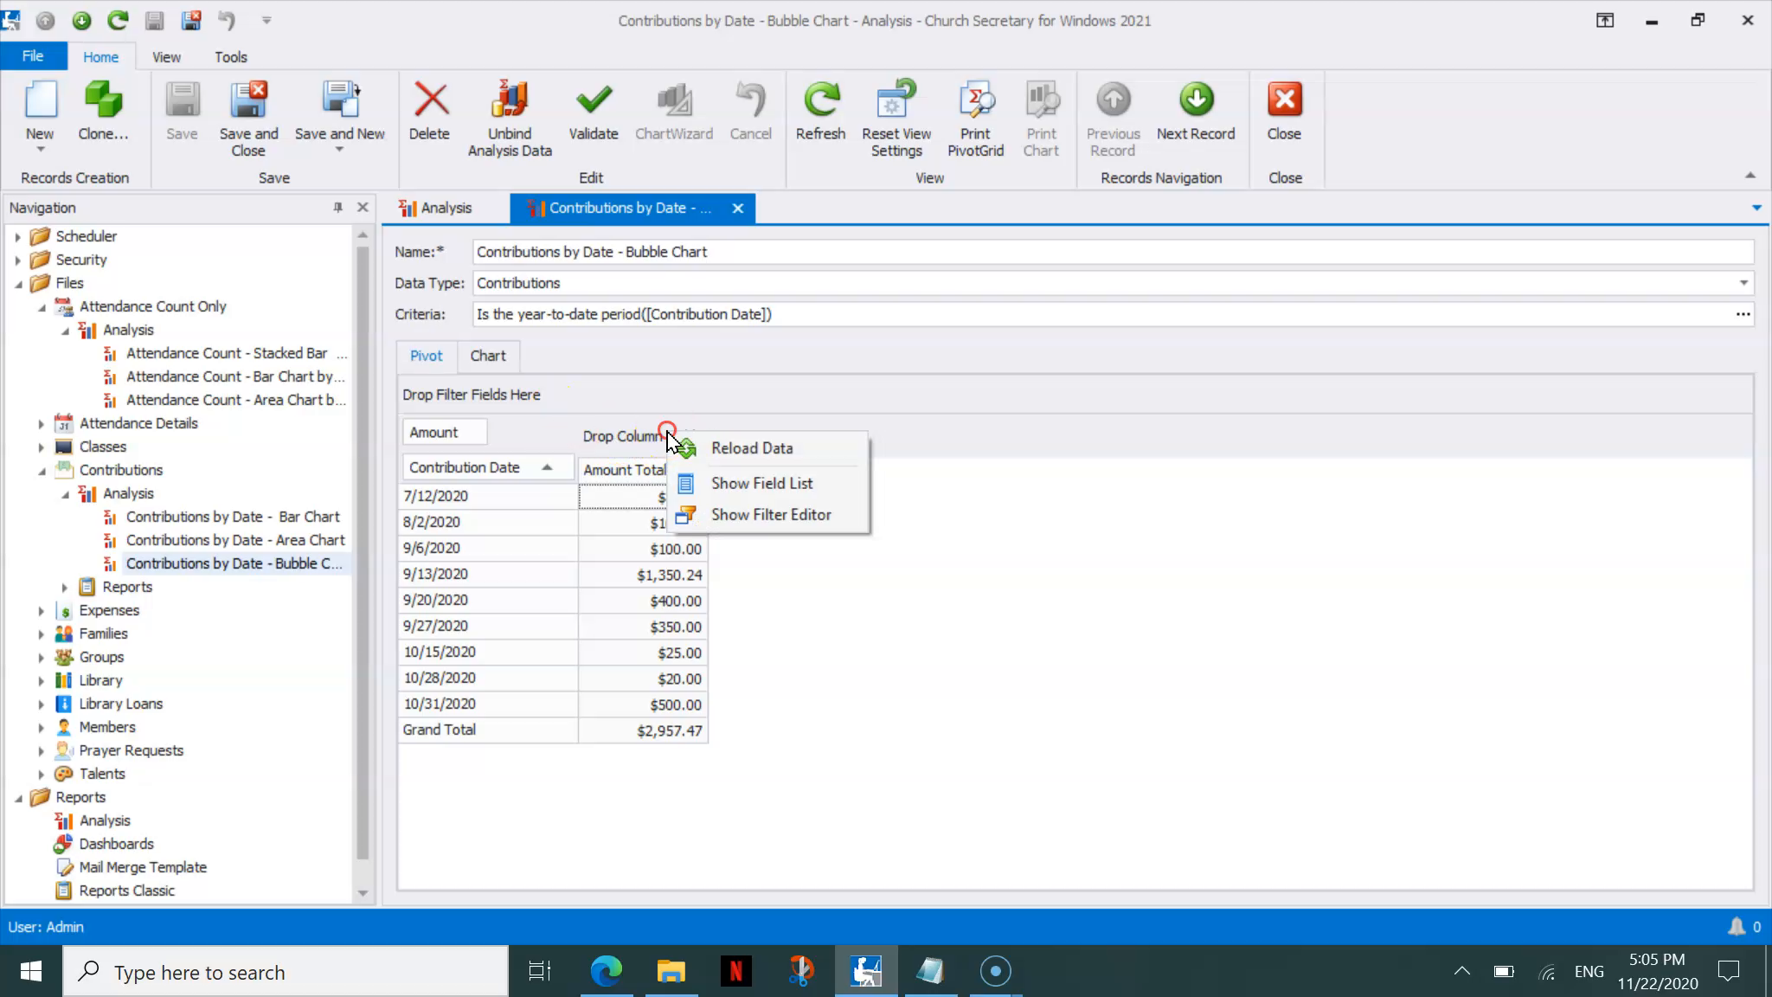
left_click(731, 484)
left_click_drag(1501, 690, 874, 437)
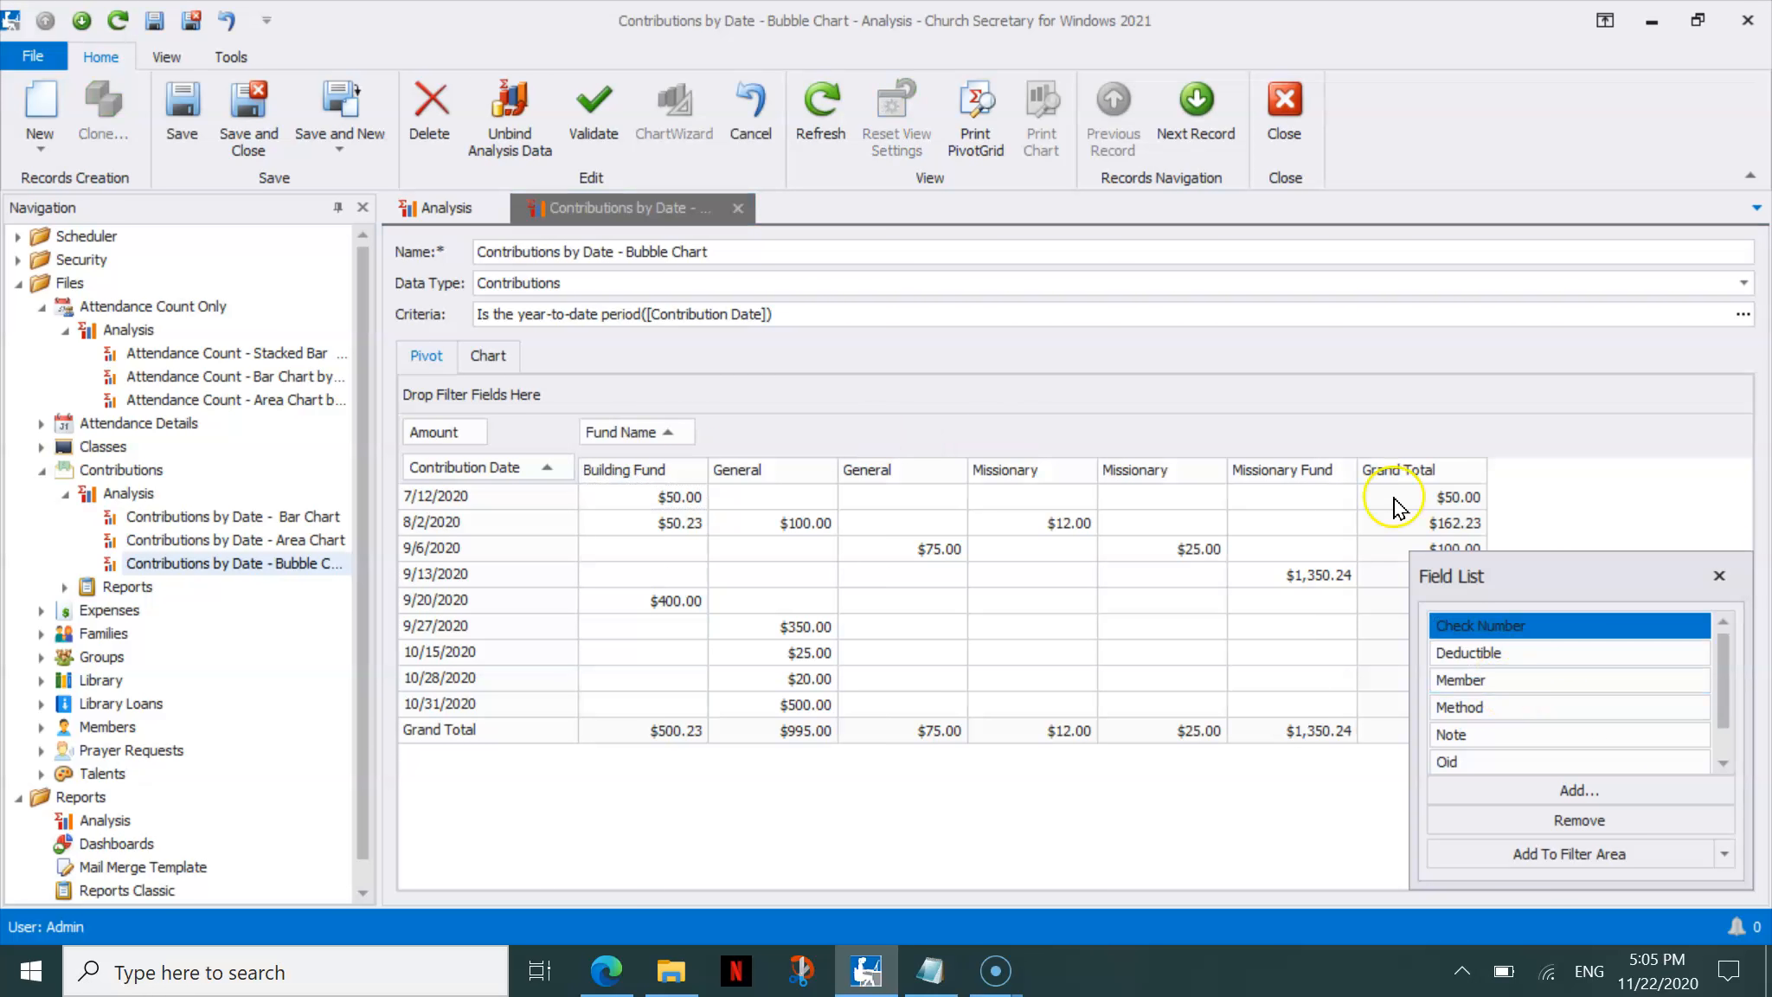
left_click(1719, 575)
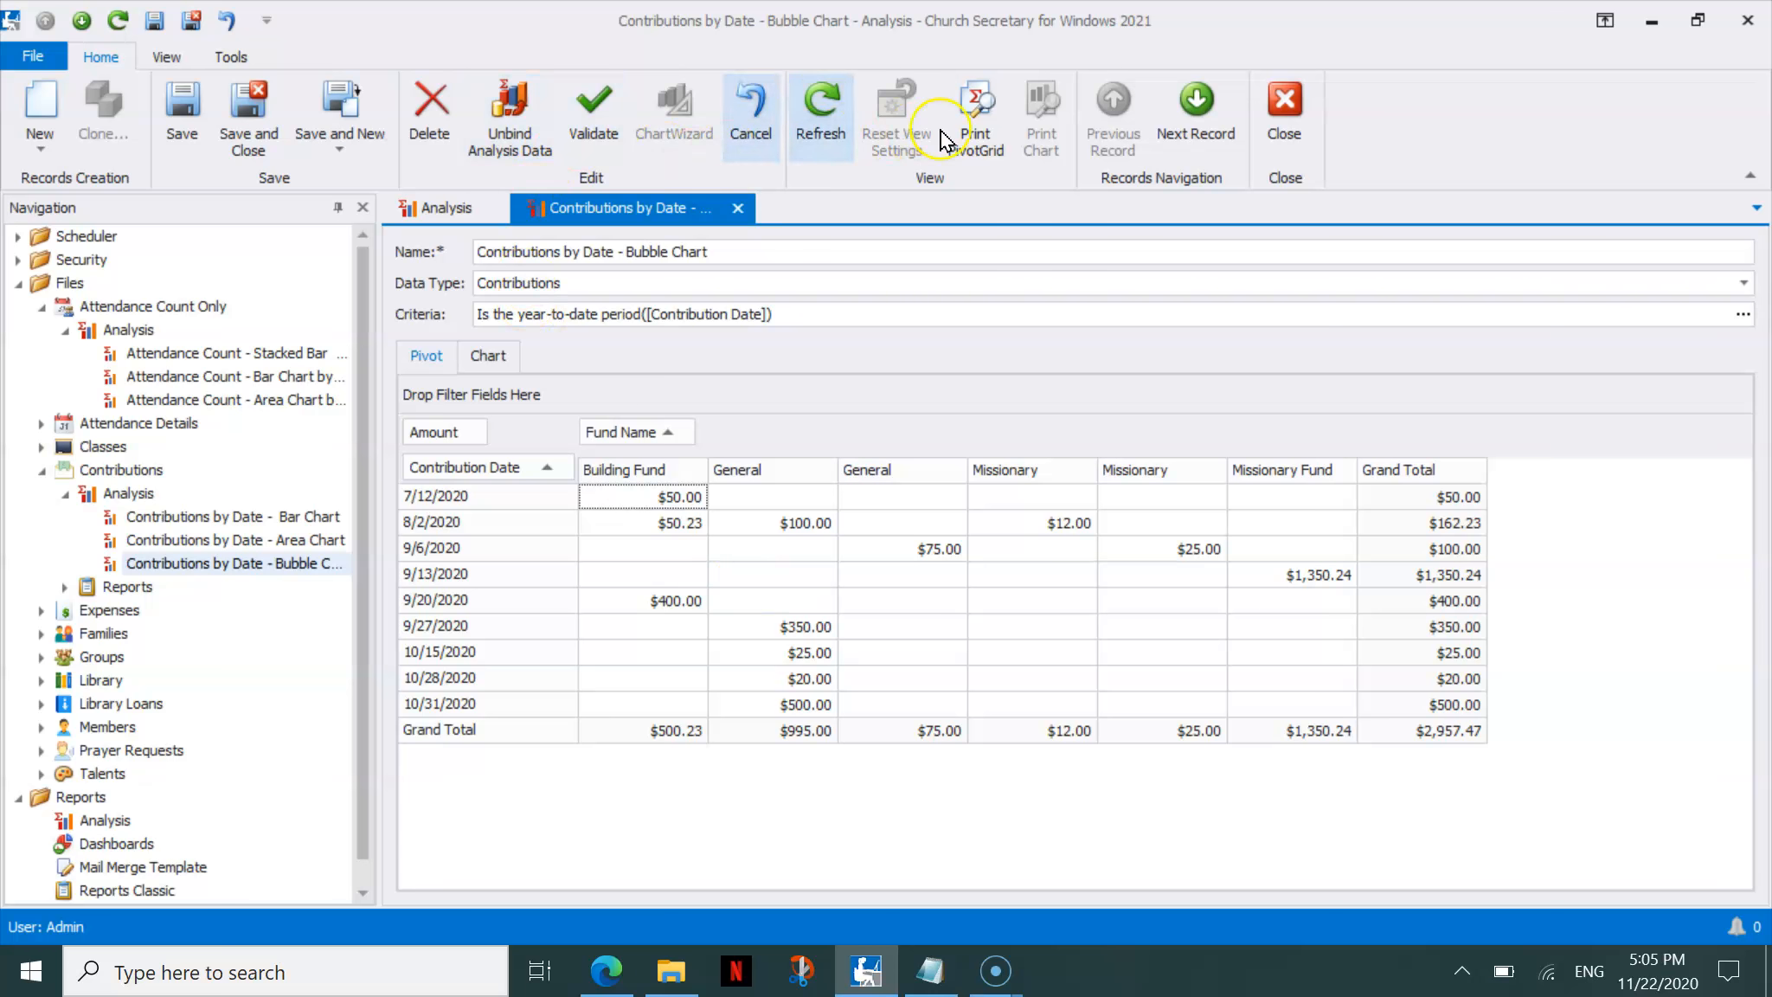
Preview the pivot grid's printout, set its page orientation to Landscape, and close the preview
left_click(973, 125)
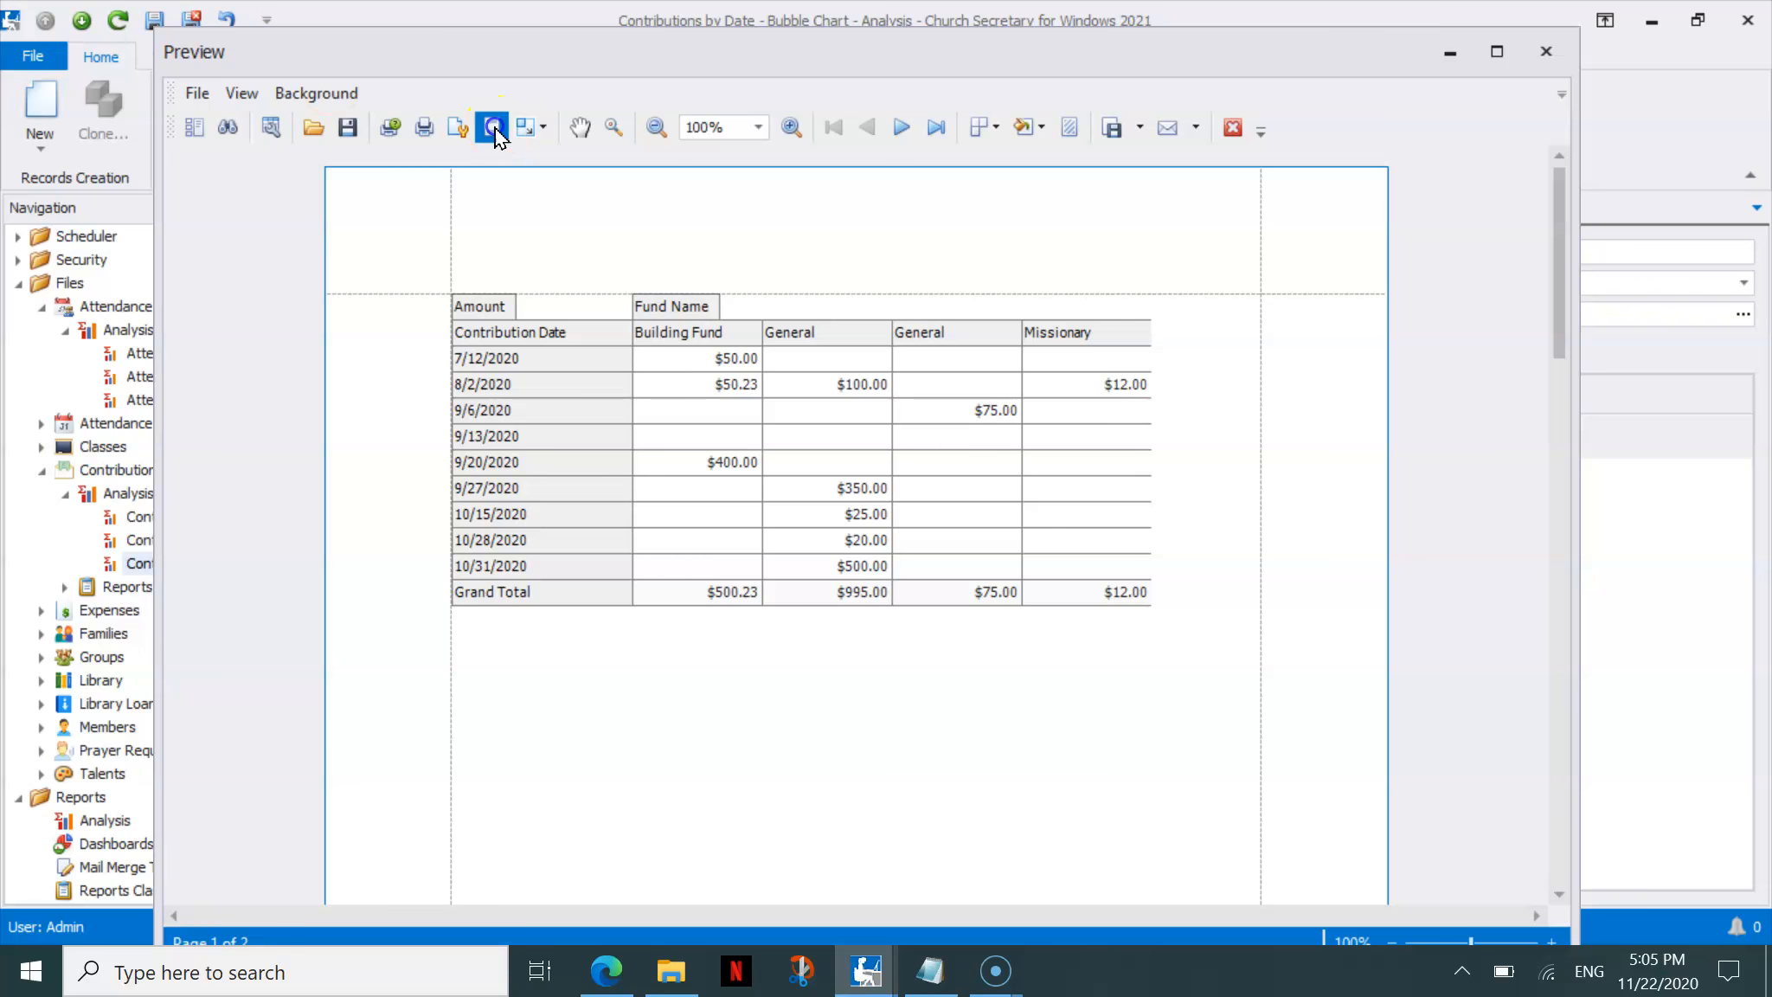
left_click(493, 128)
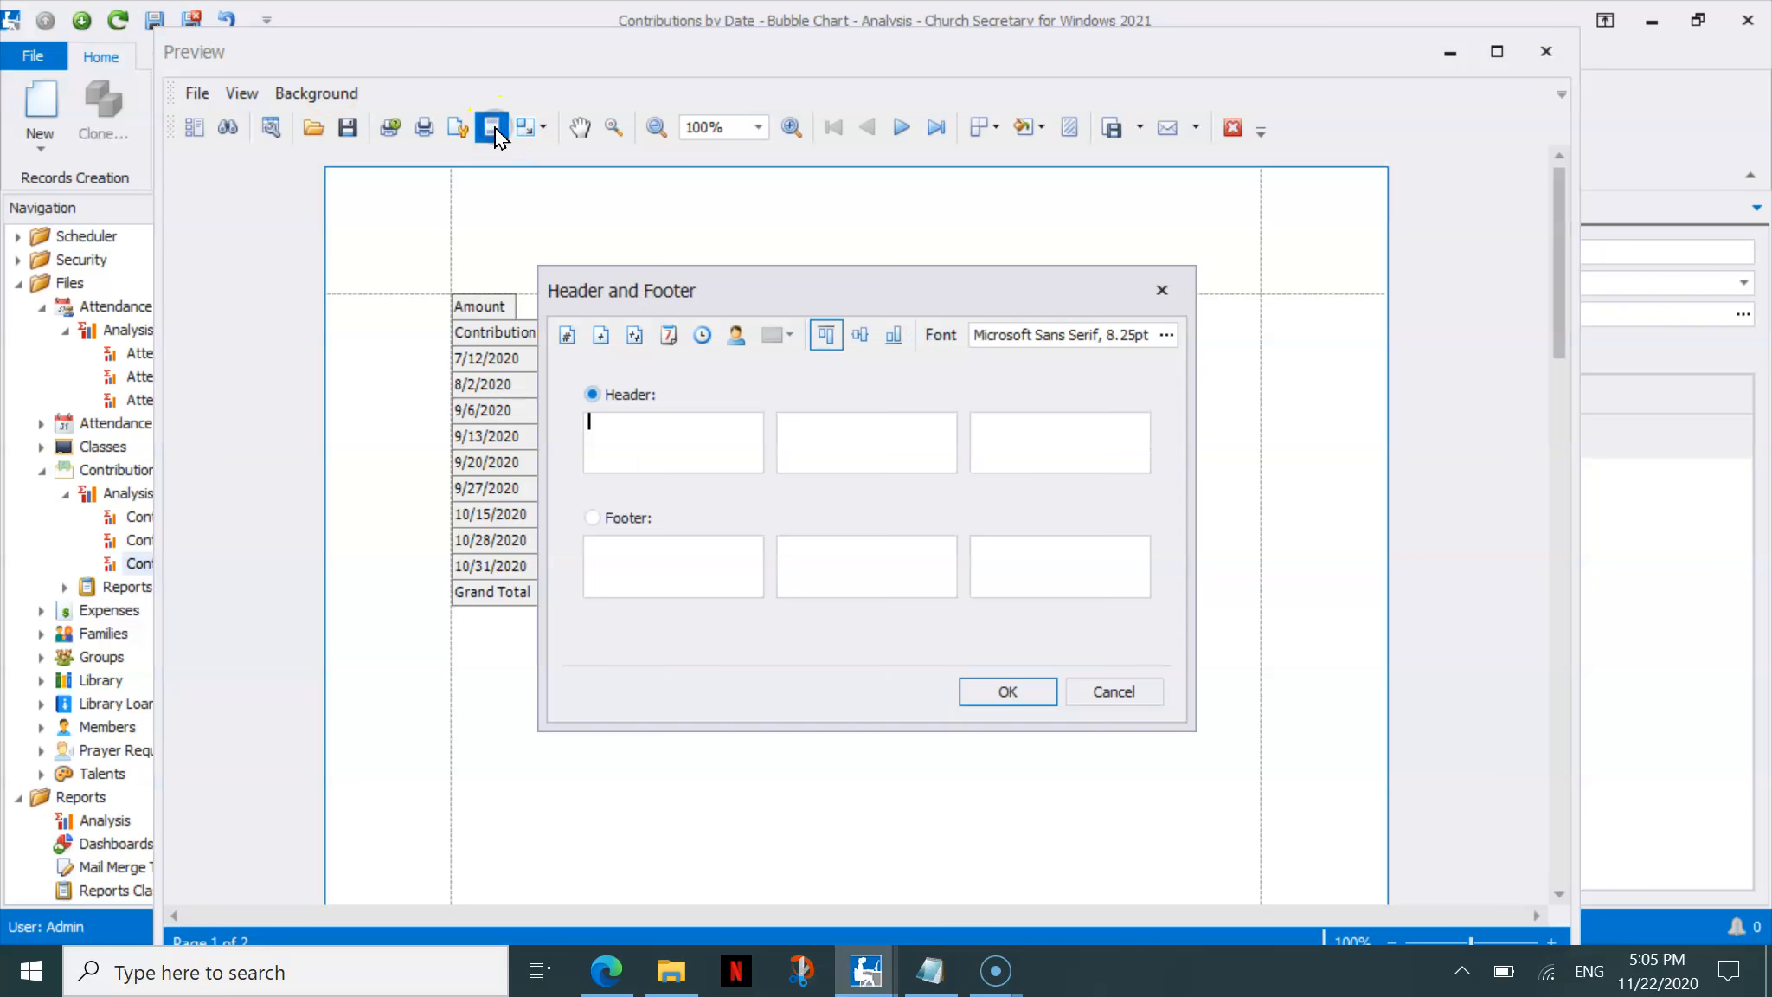
left_click(1116, 692)
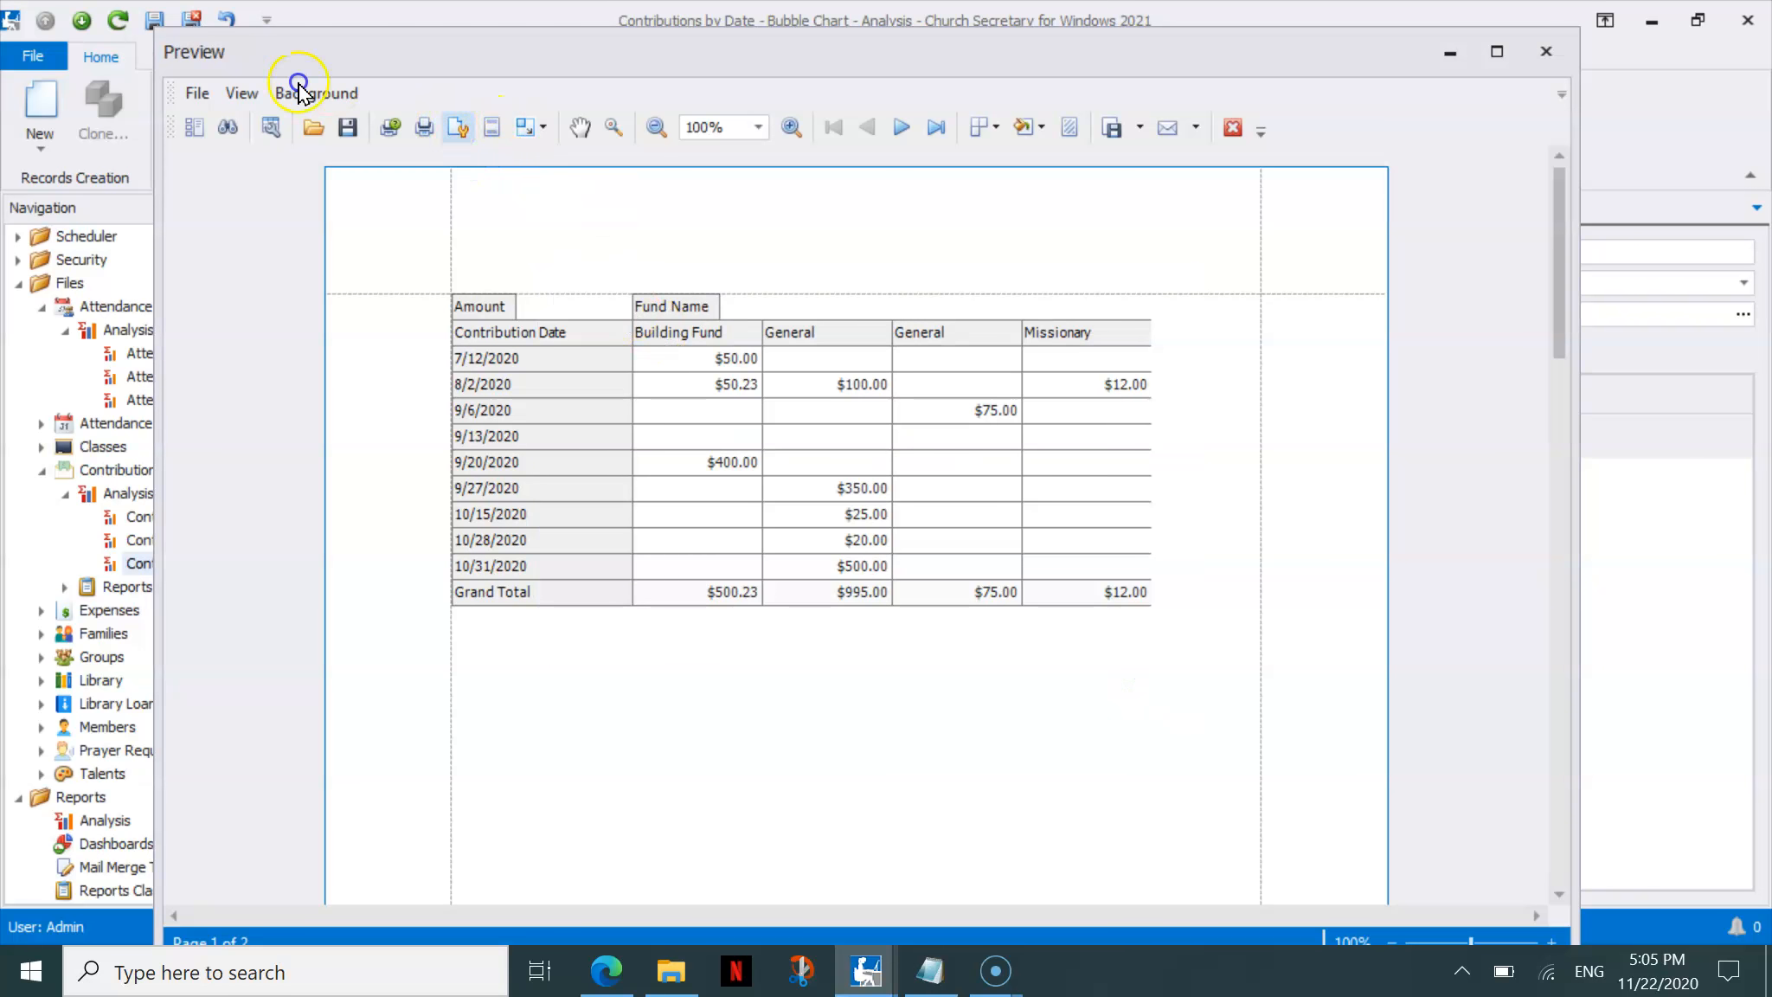
left_click(458, 128)
left_click(1211, 450)
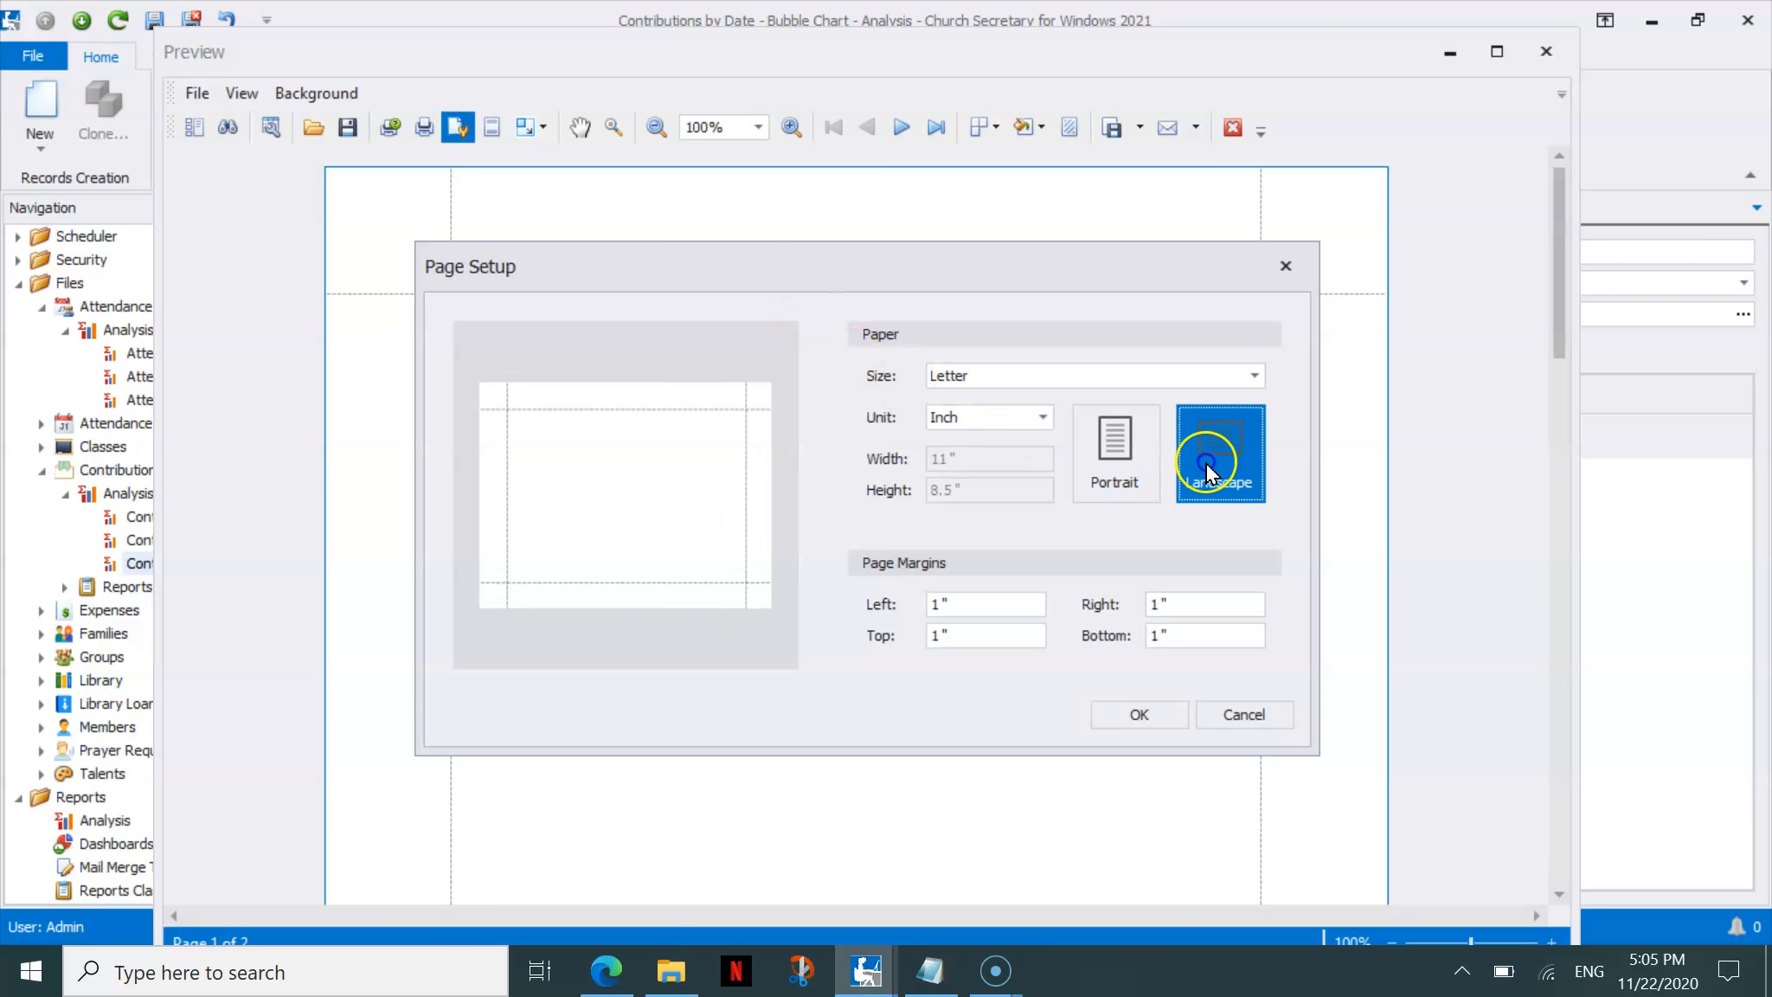
left_click(1137, 718)
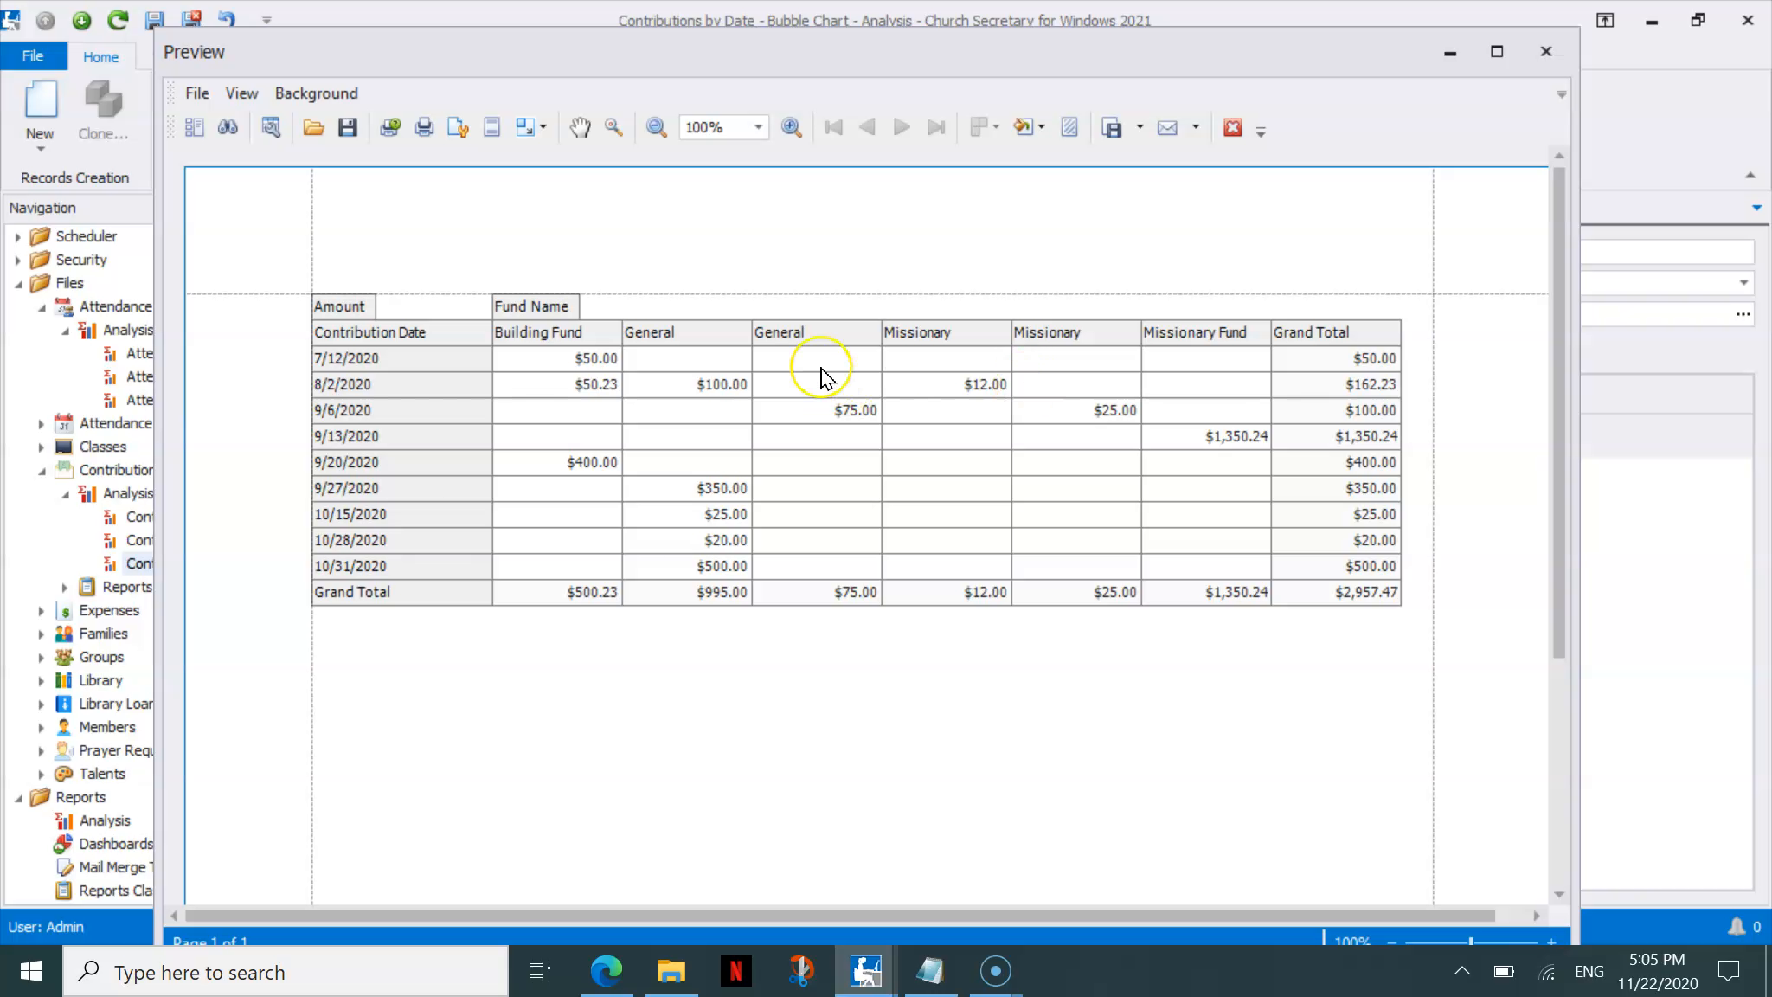
left_click(1233, 128)
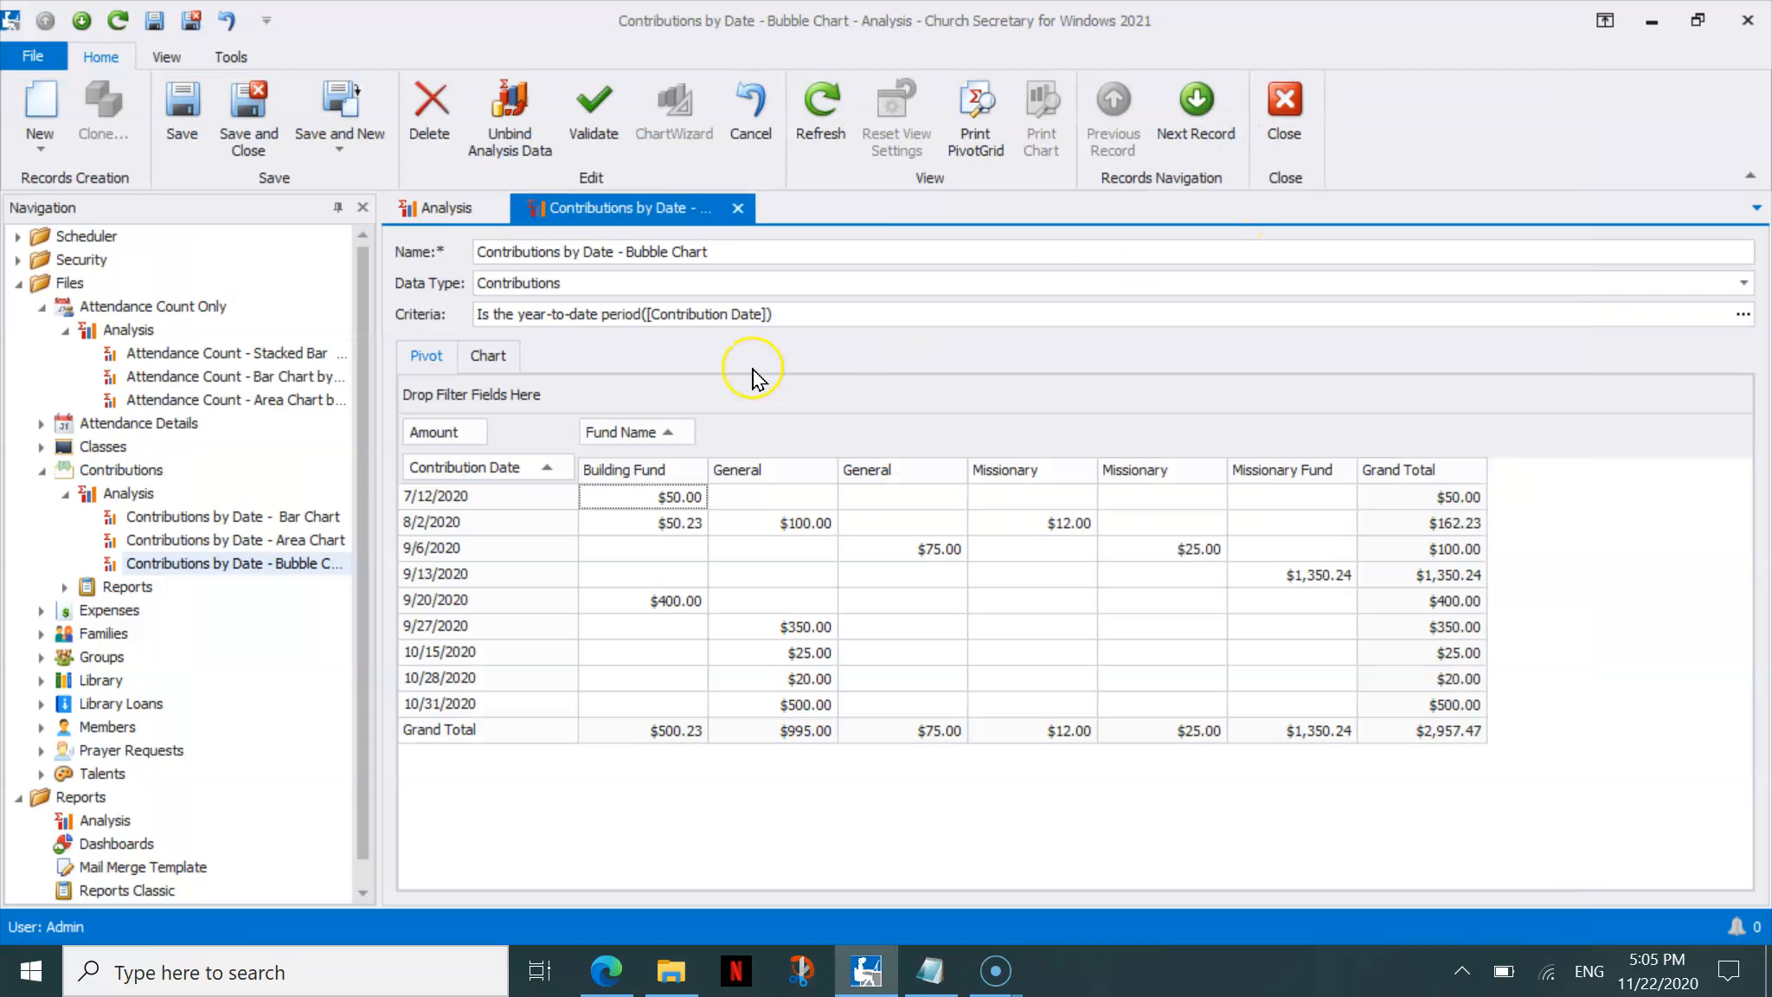
Show the Giving by Date chart and open it in the Chart Designer with the whole chart selected
left_click(511, 363)
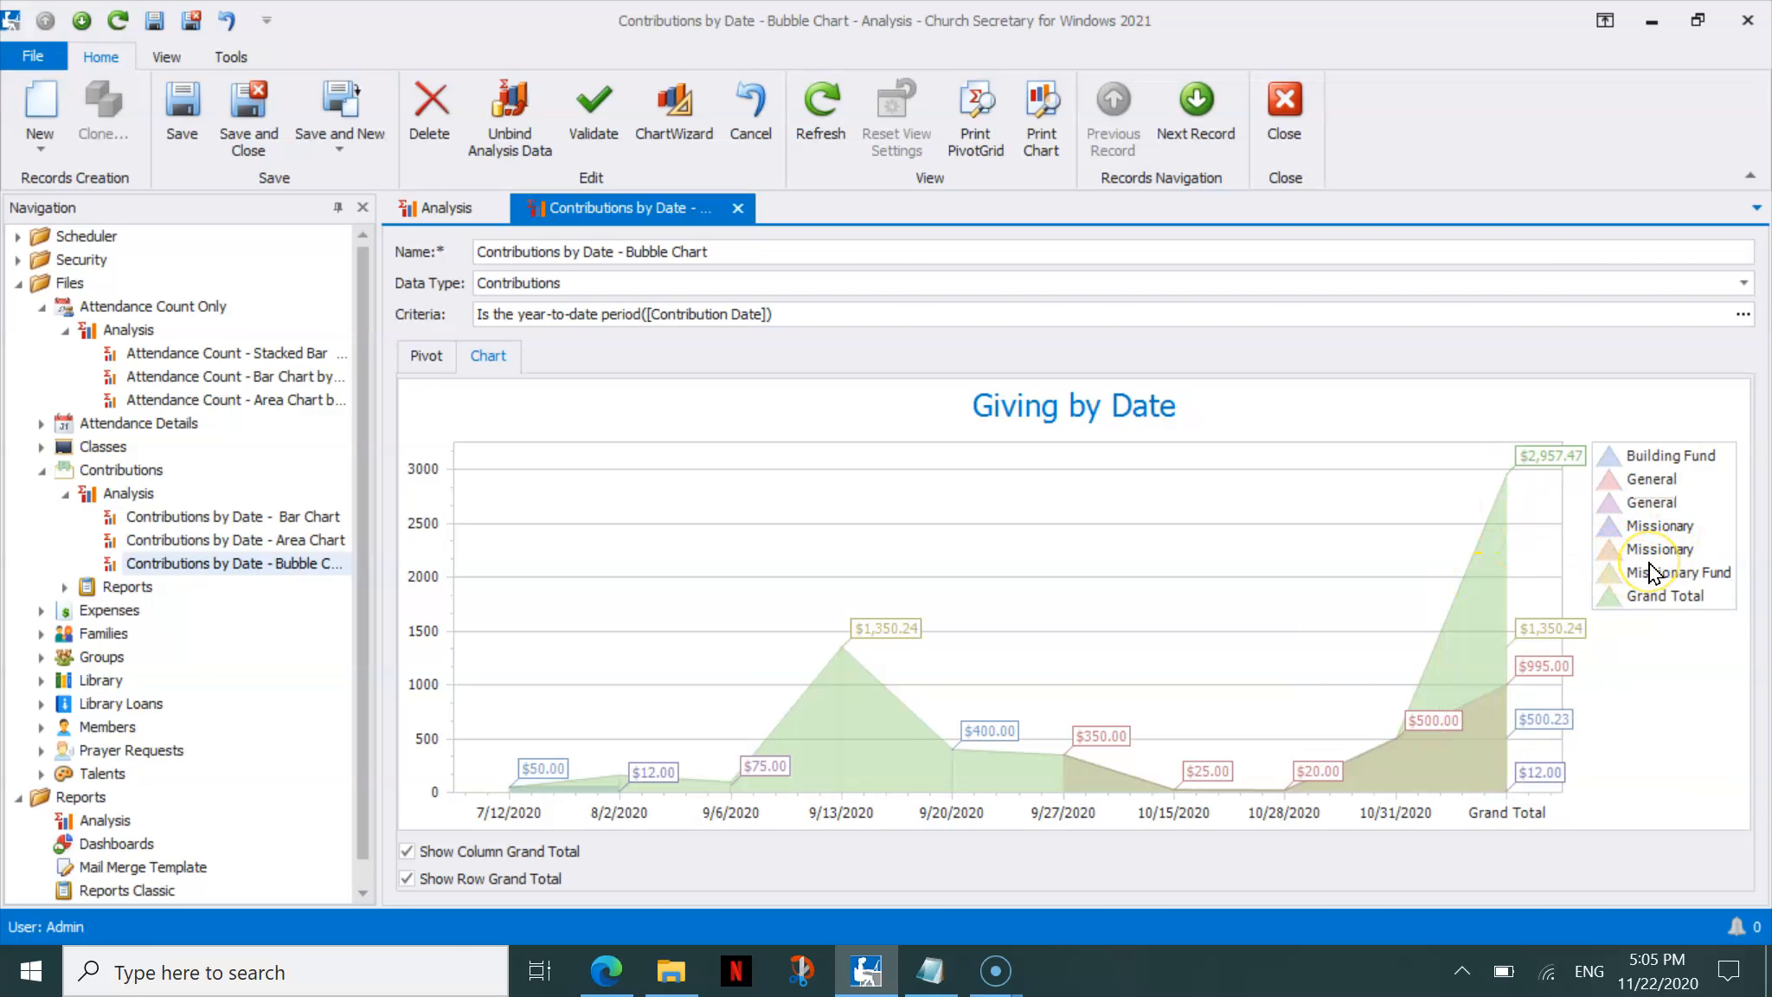
left_click(665, 110)
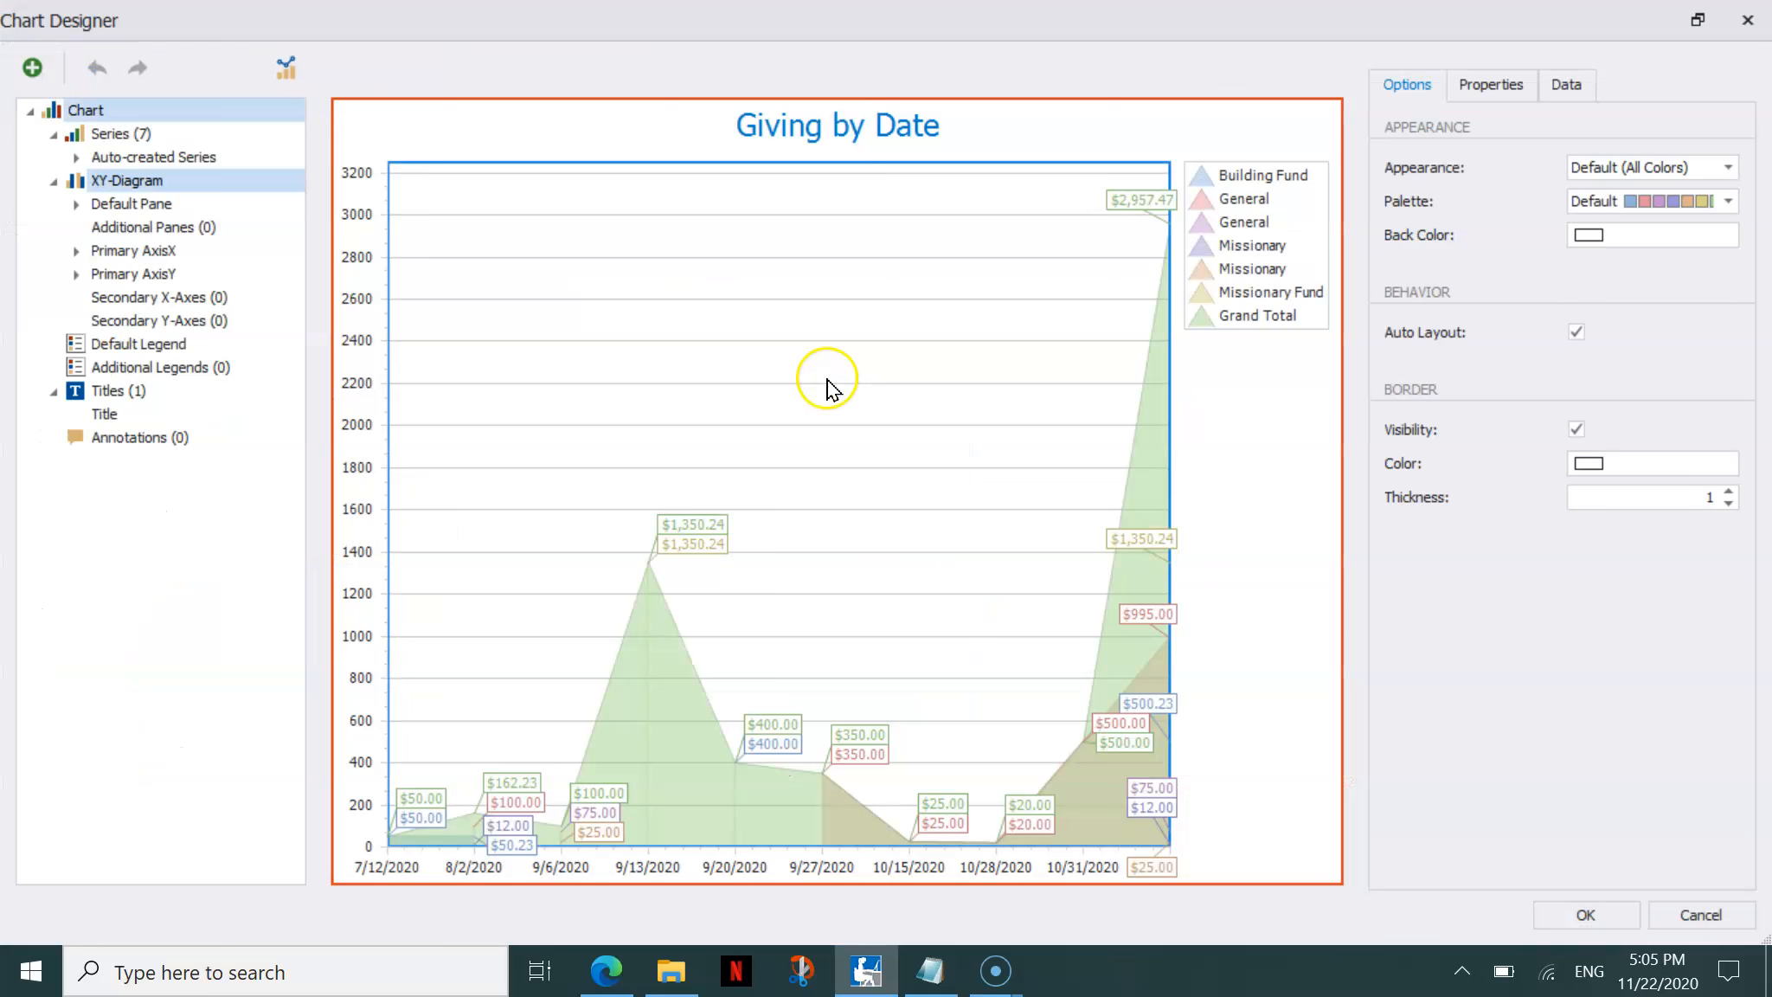
left_click(355, 135)
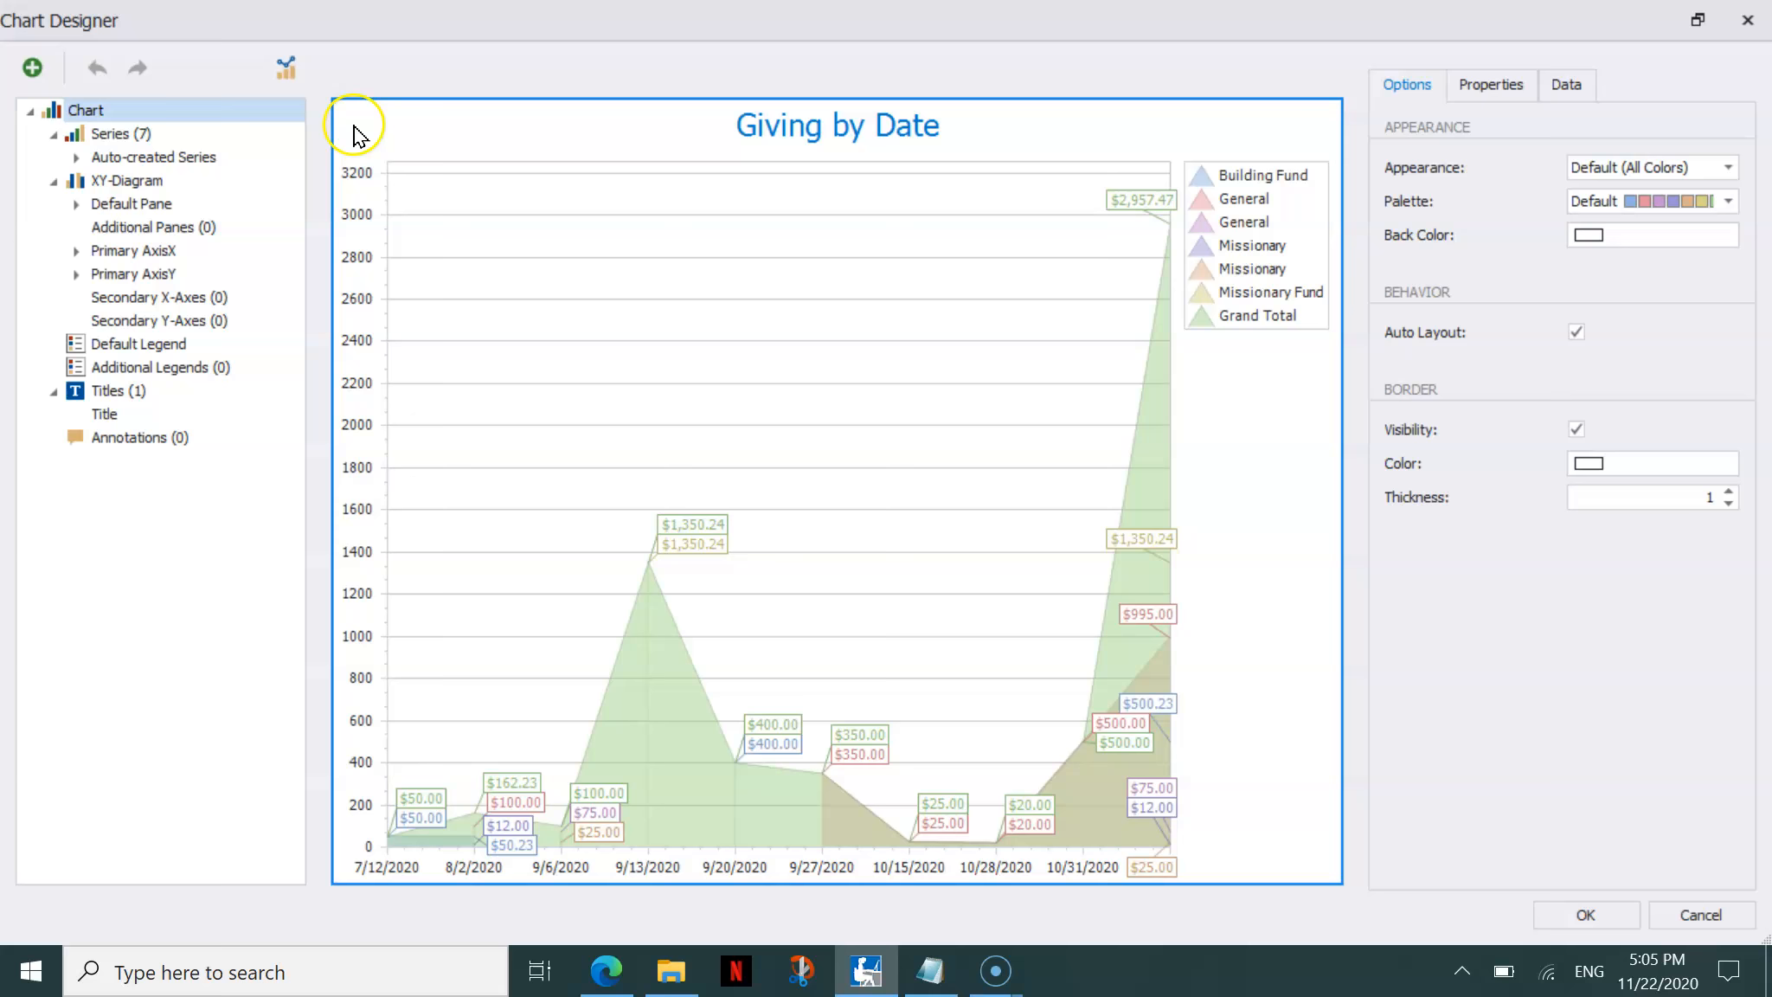
Change the chart type to Bar and check the series against the legend
left_click(283, 71)
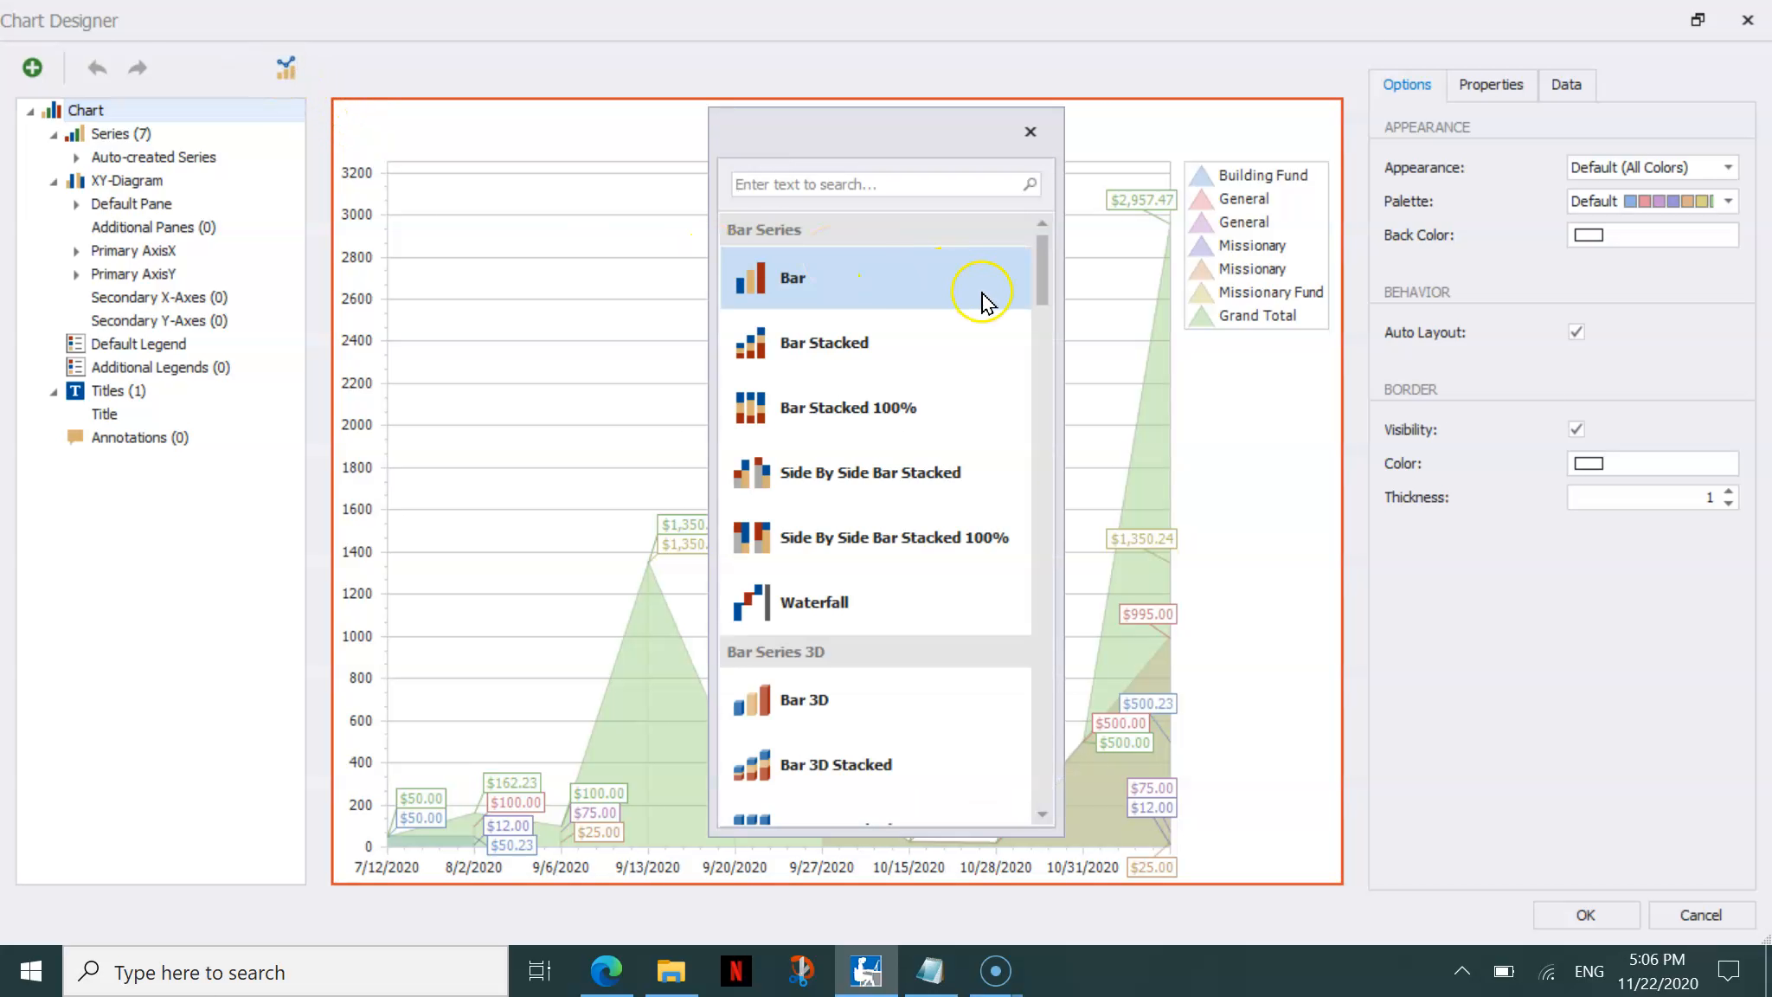
left_click(932, 266)
left_click(1044, 339)
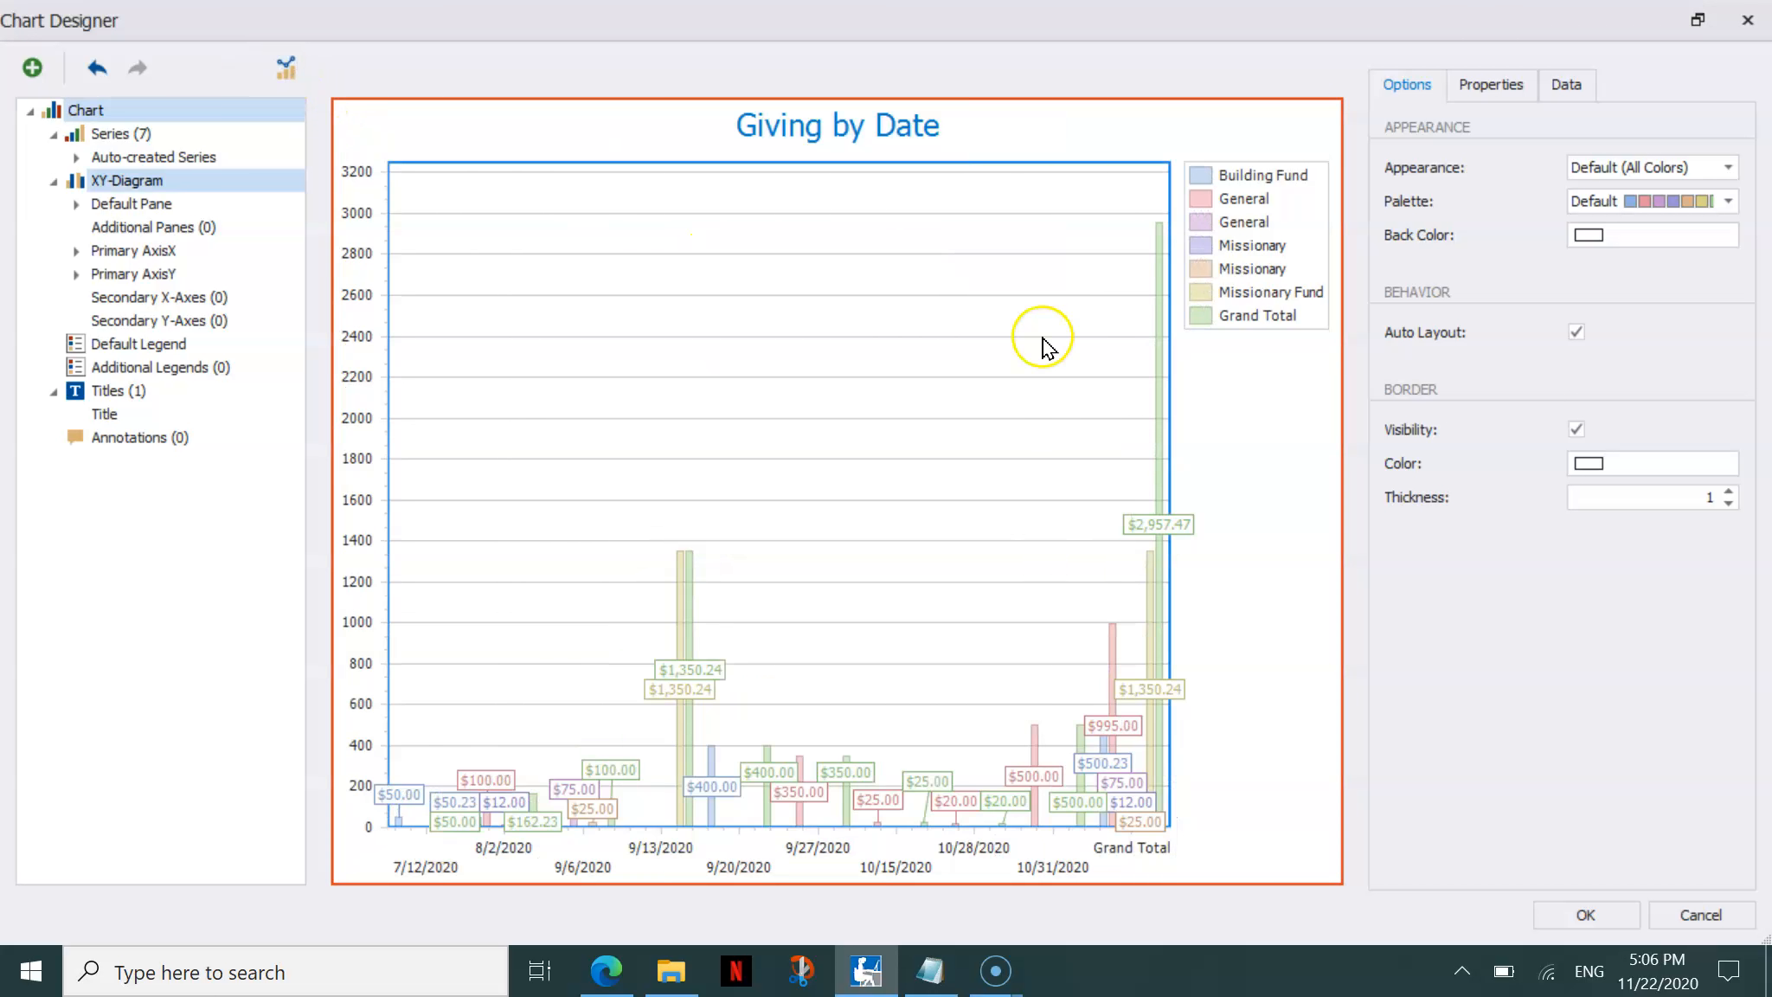
left_click(1269, 208)
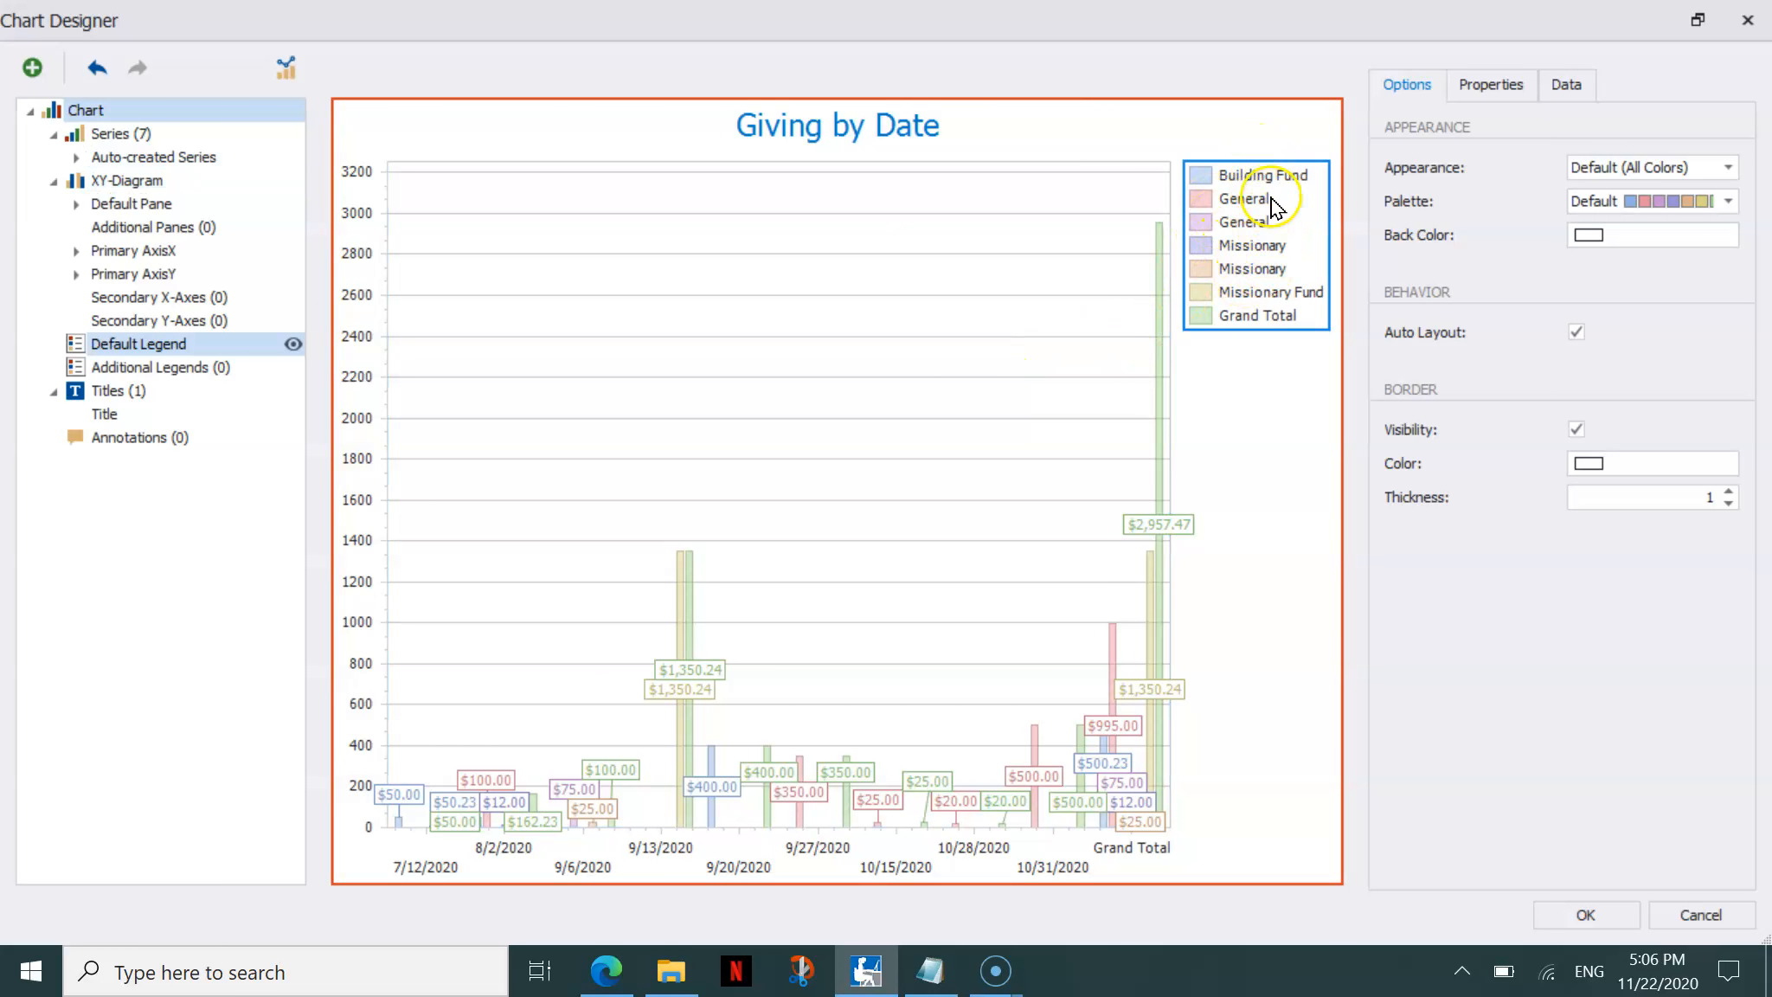
Select the whole chart and change its type to Bar Stacked
left_click(379, 138)
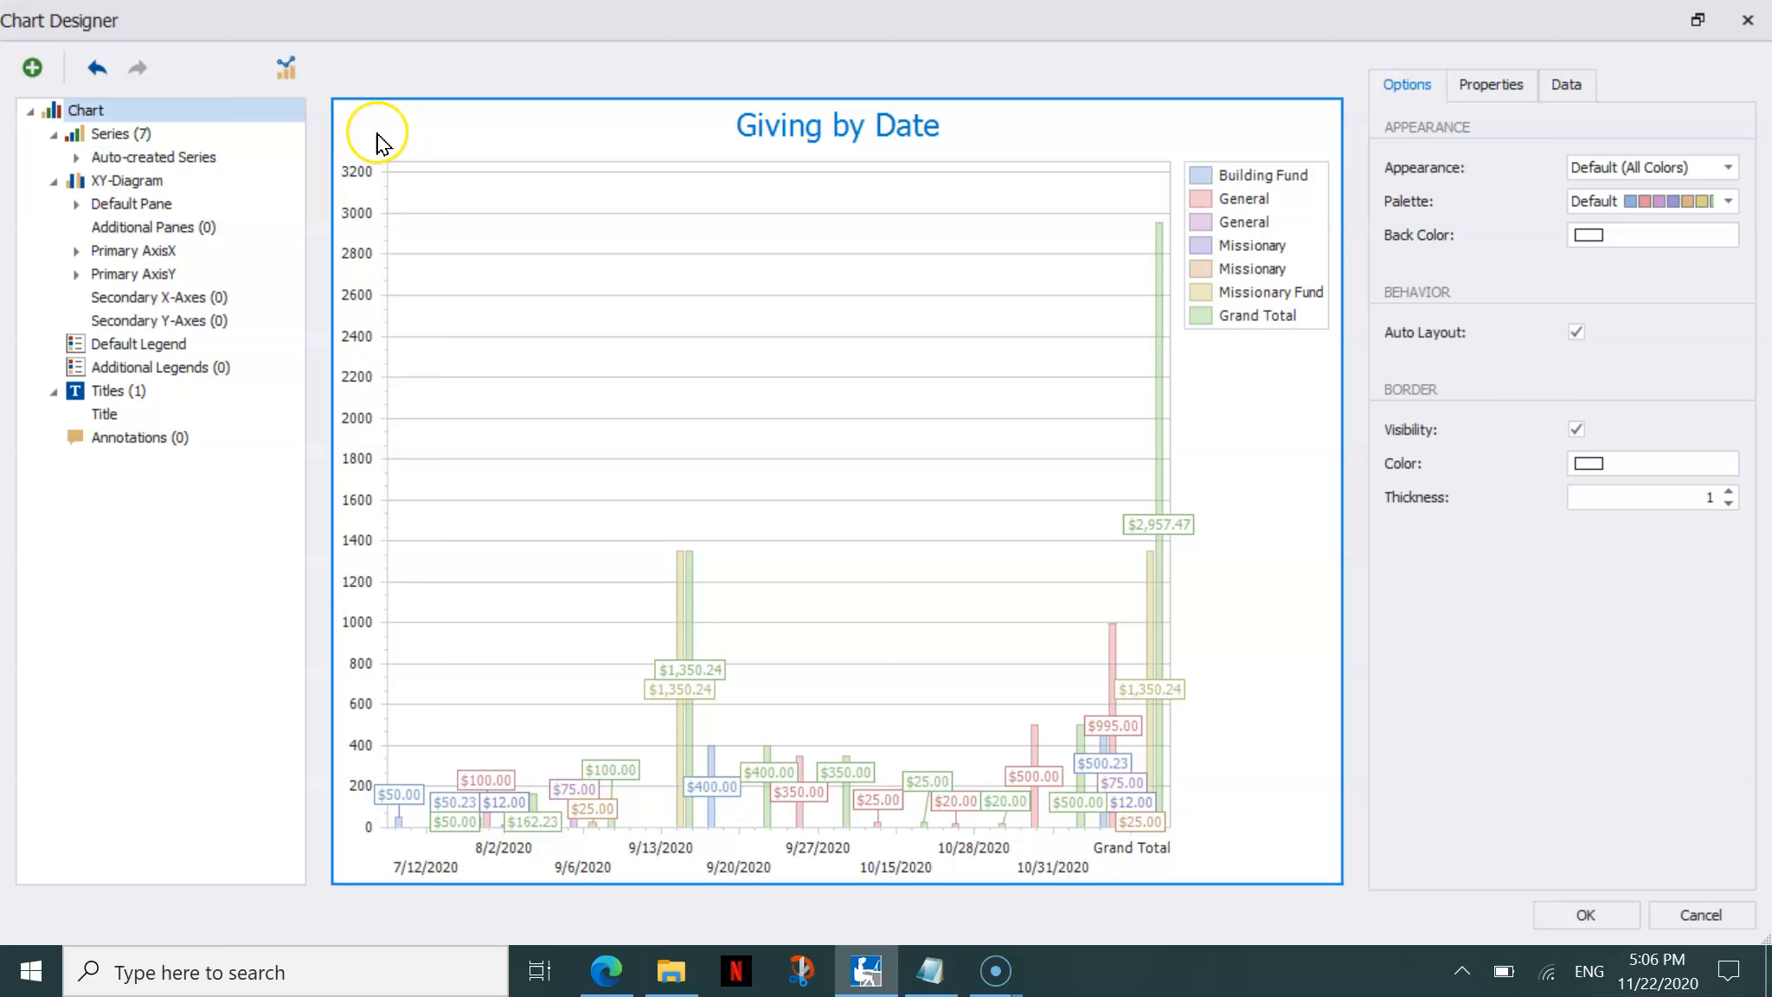
left_click(286, 69)
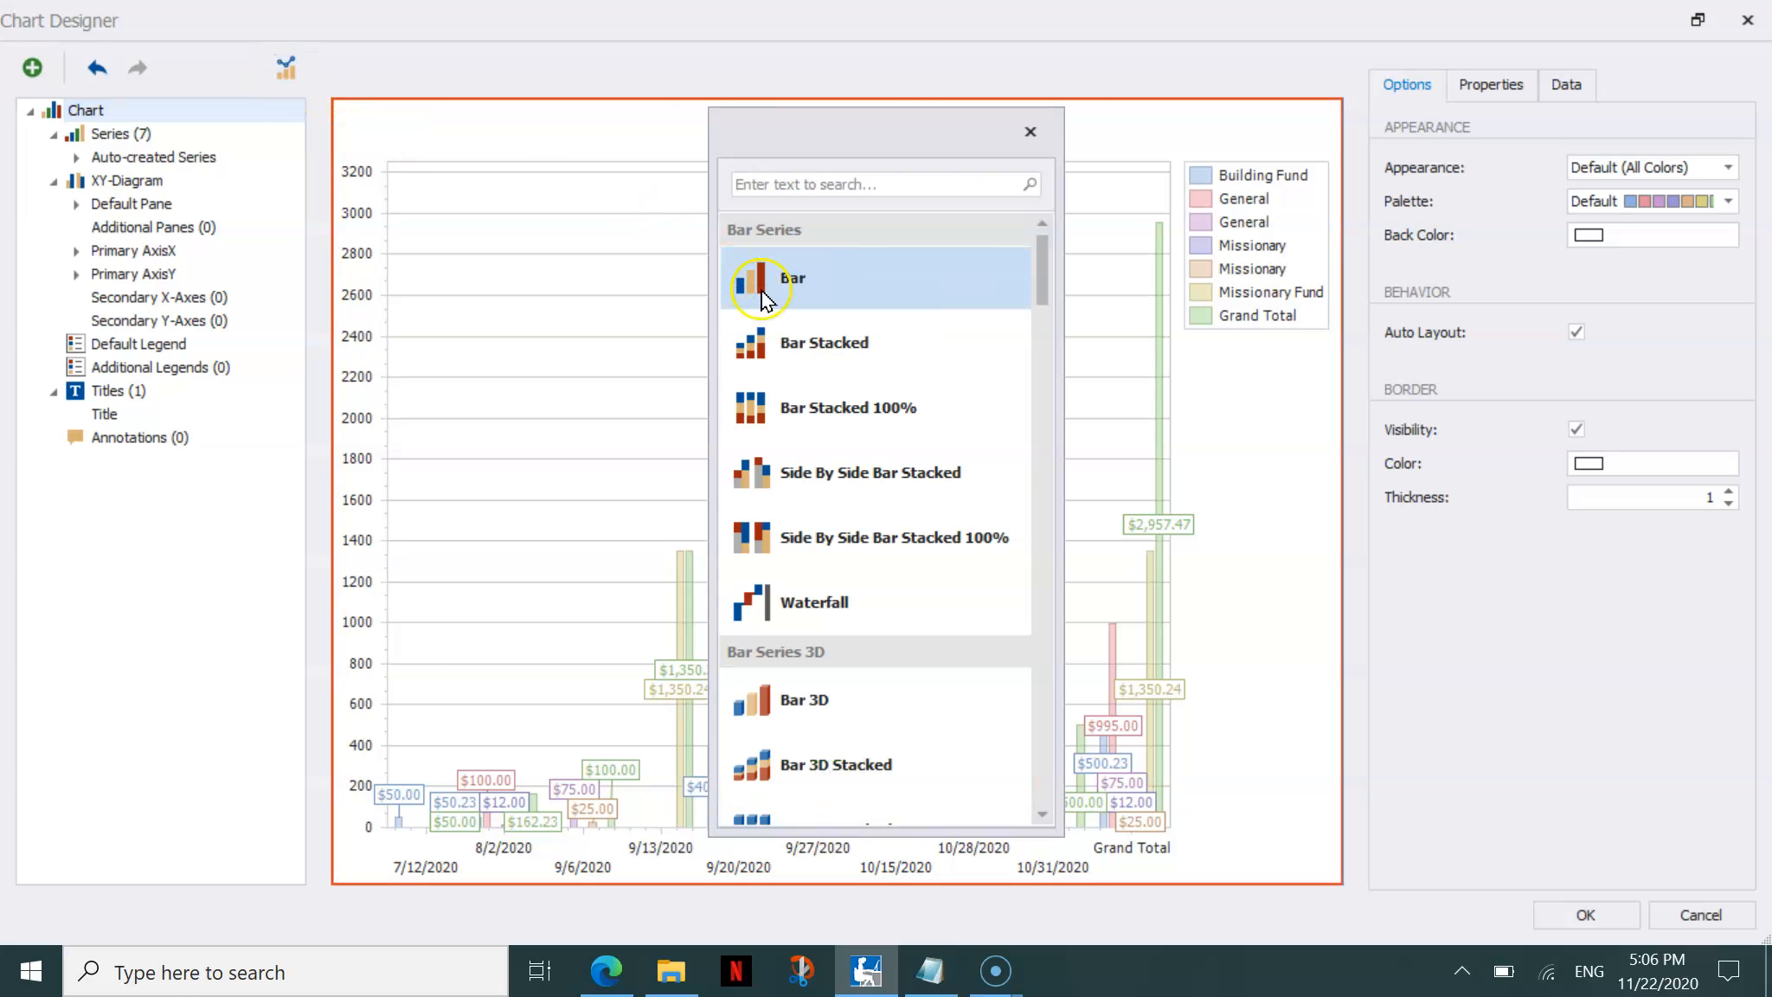
left_click(809, 336)
left_click(812, 332)
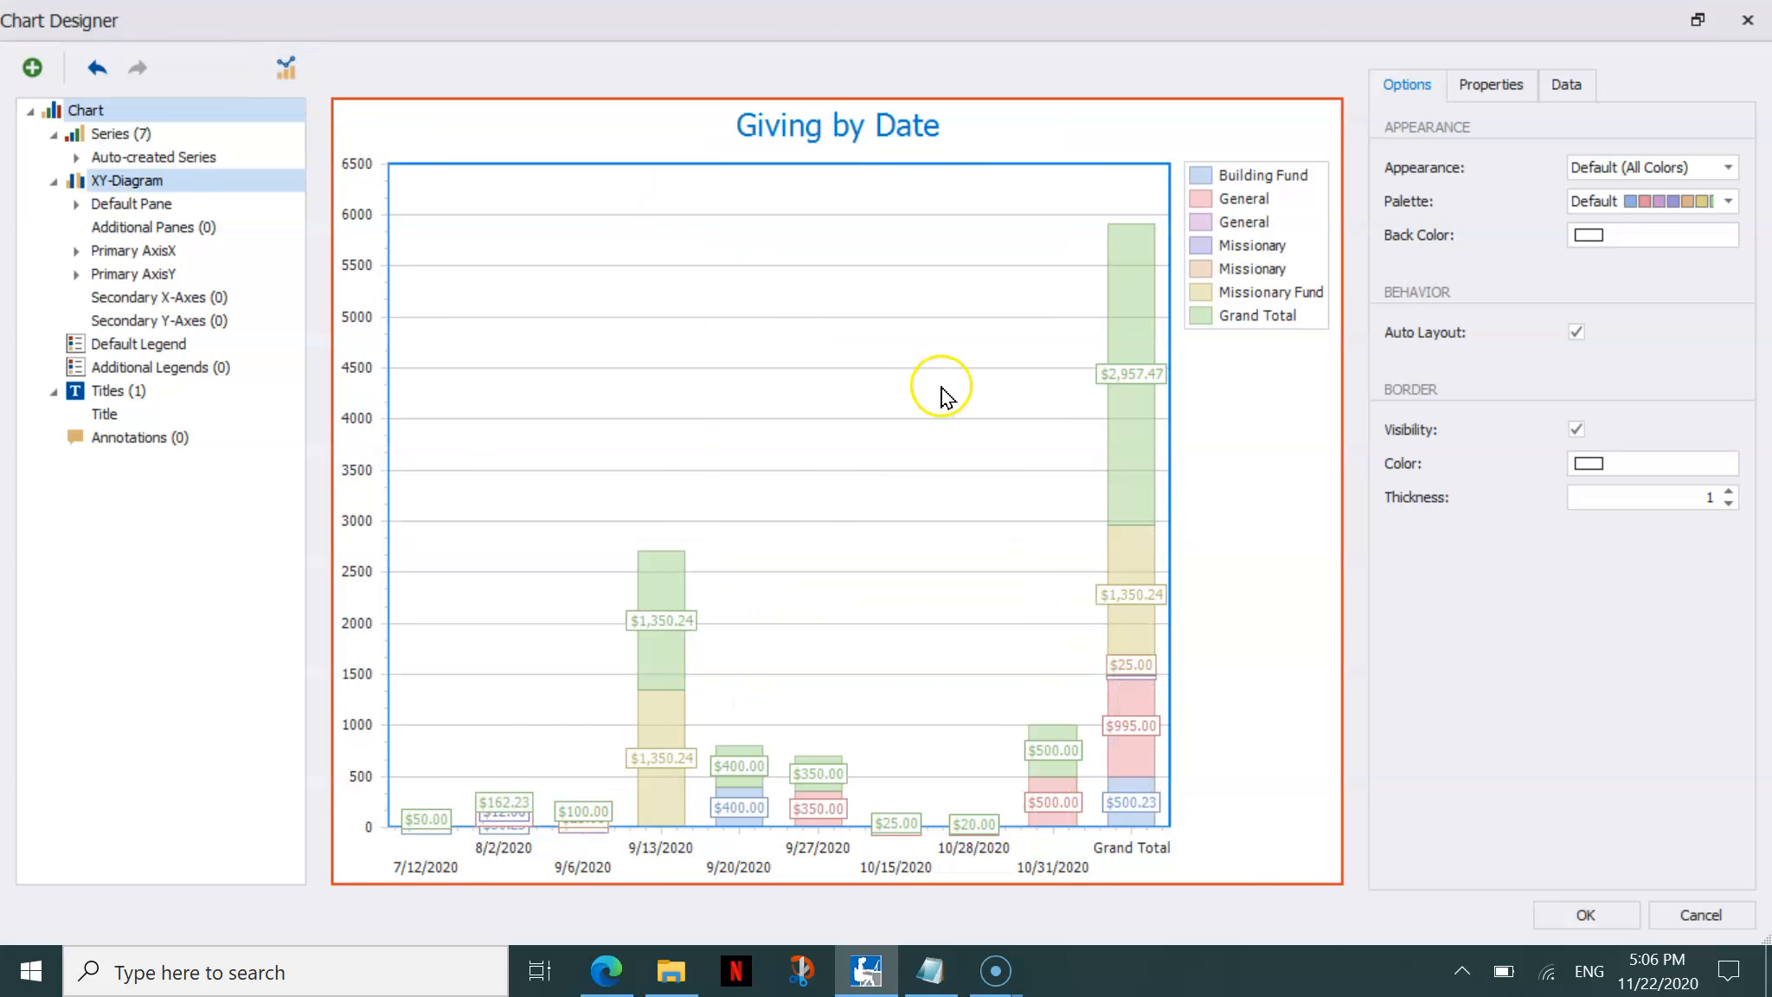
Examine the stacked segments and their amount labels by date against the fund colours in the legend
left_click(1149, 559)
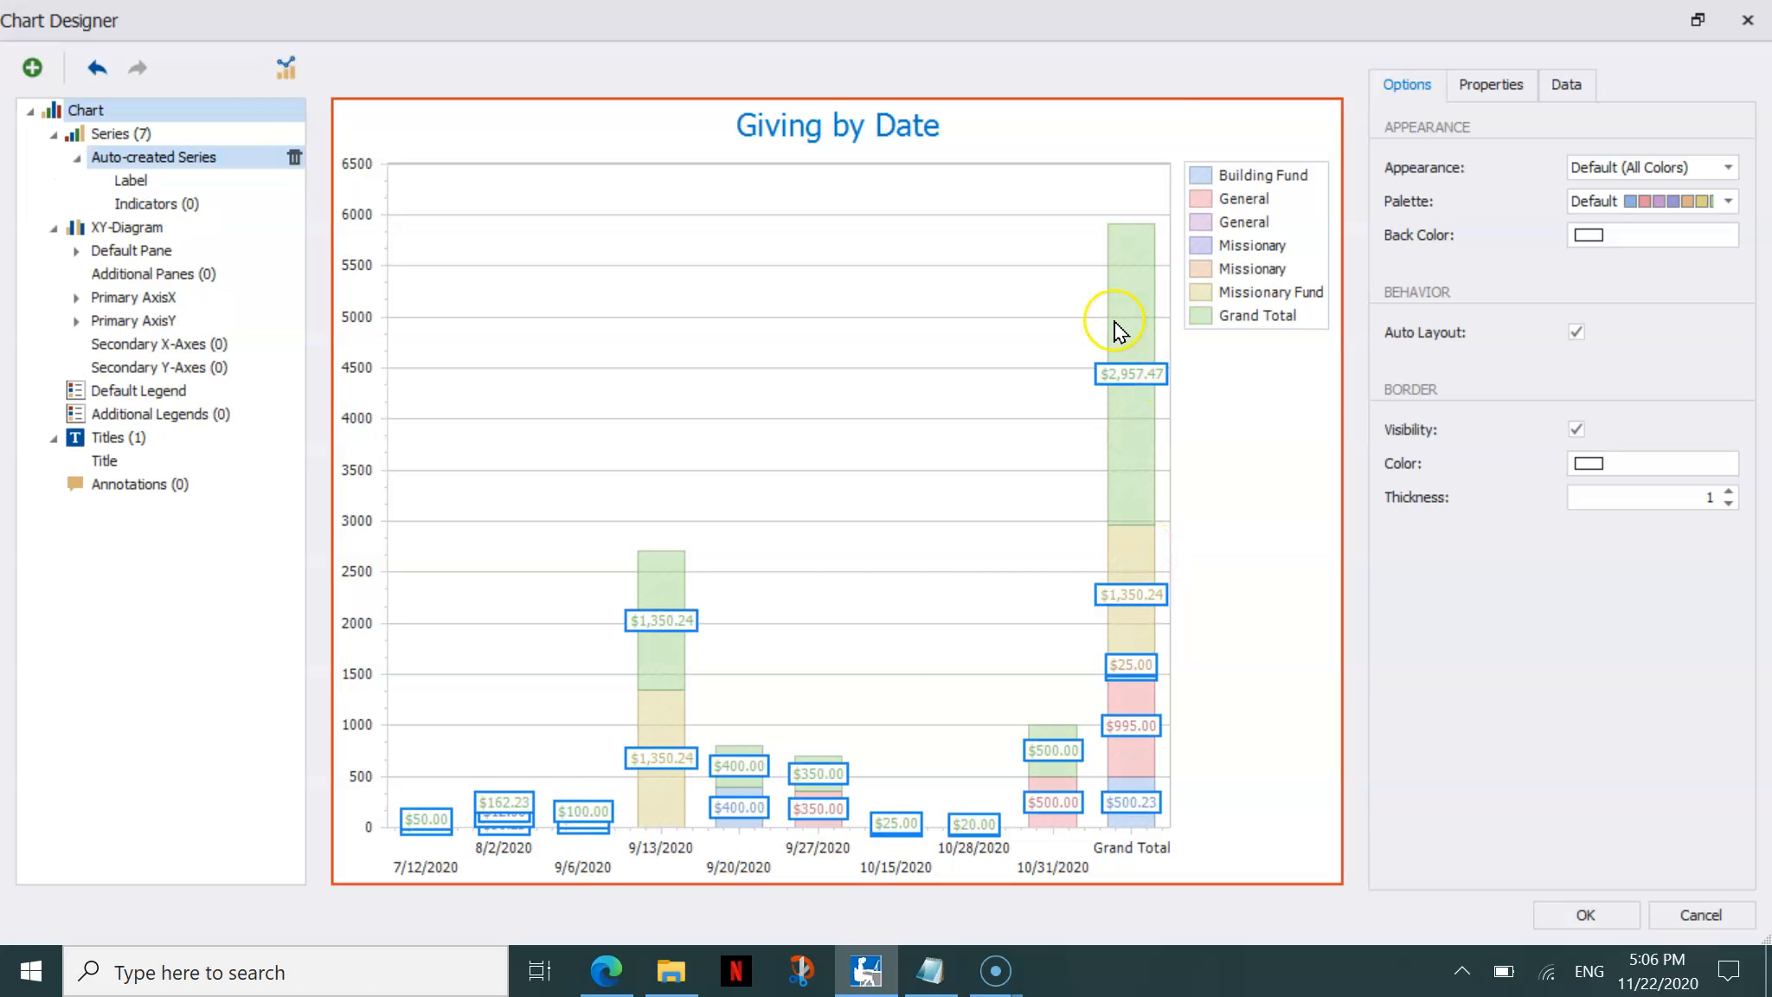
left_click(1051, 756)
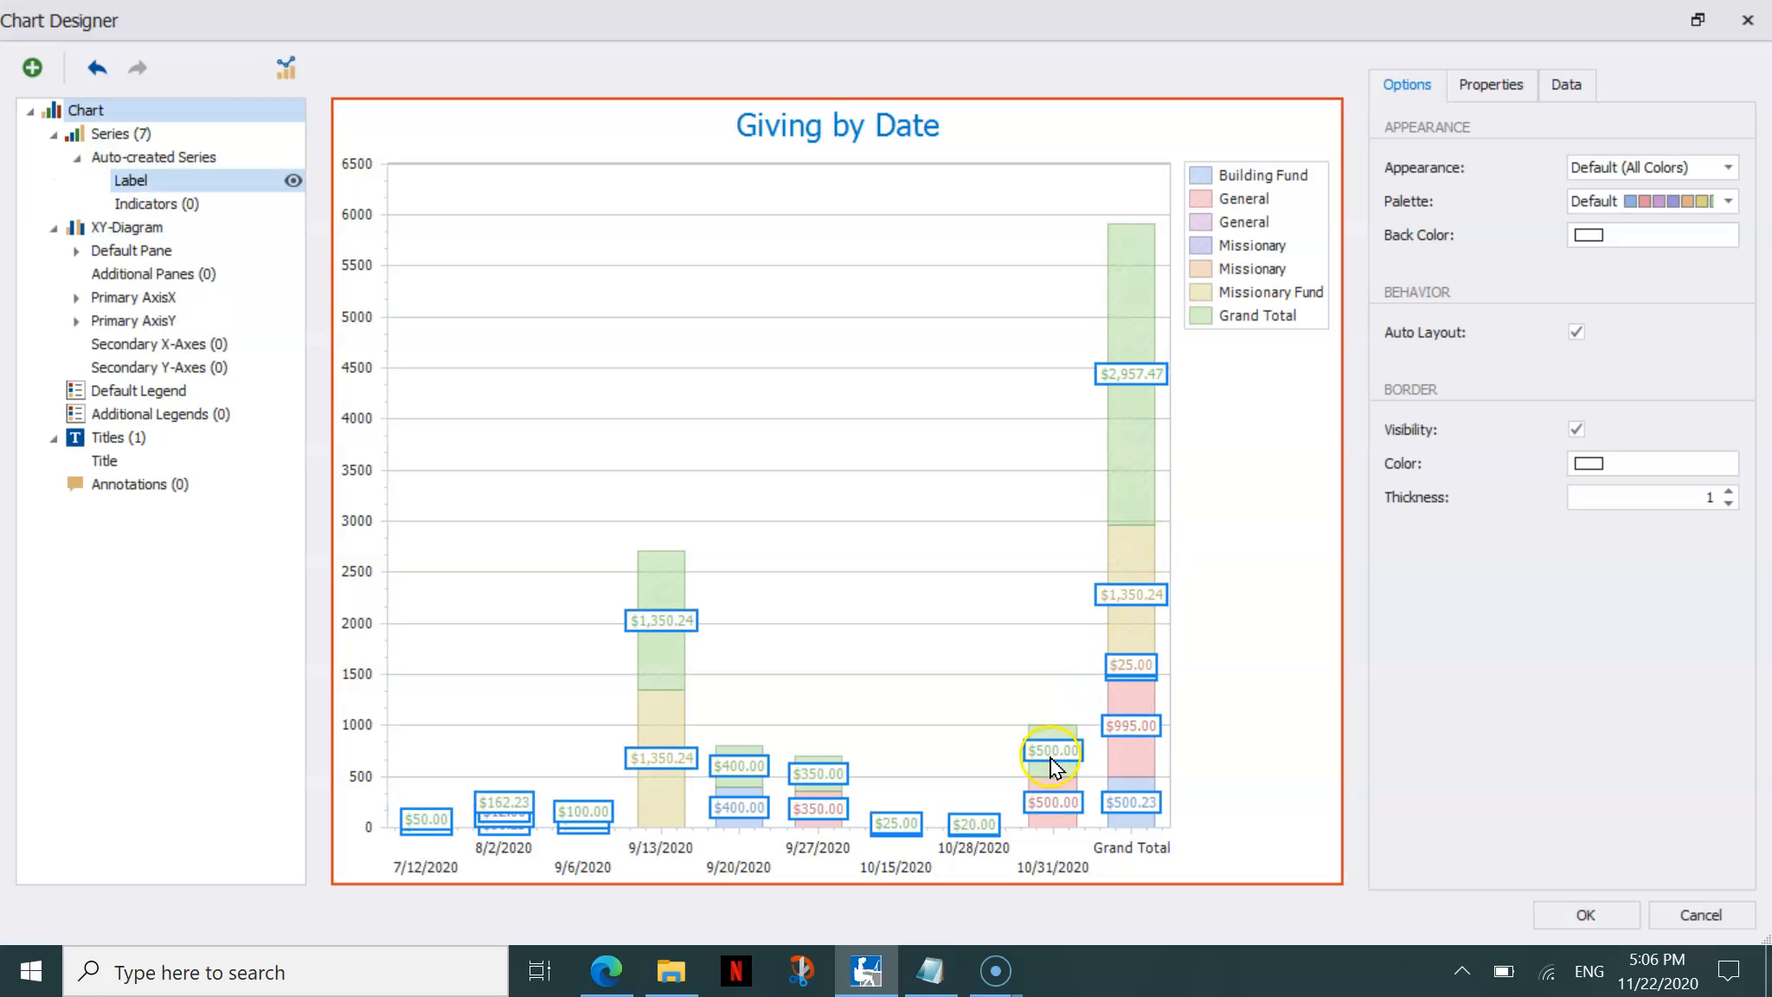
left_click(1042, 790)
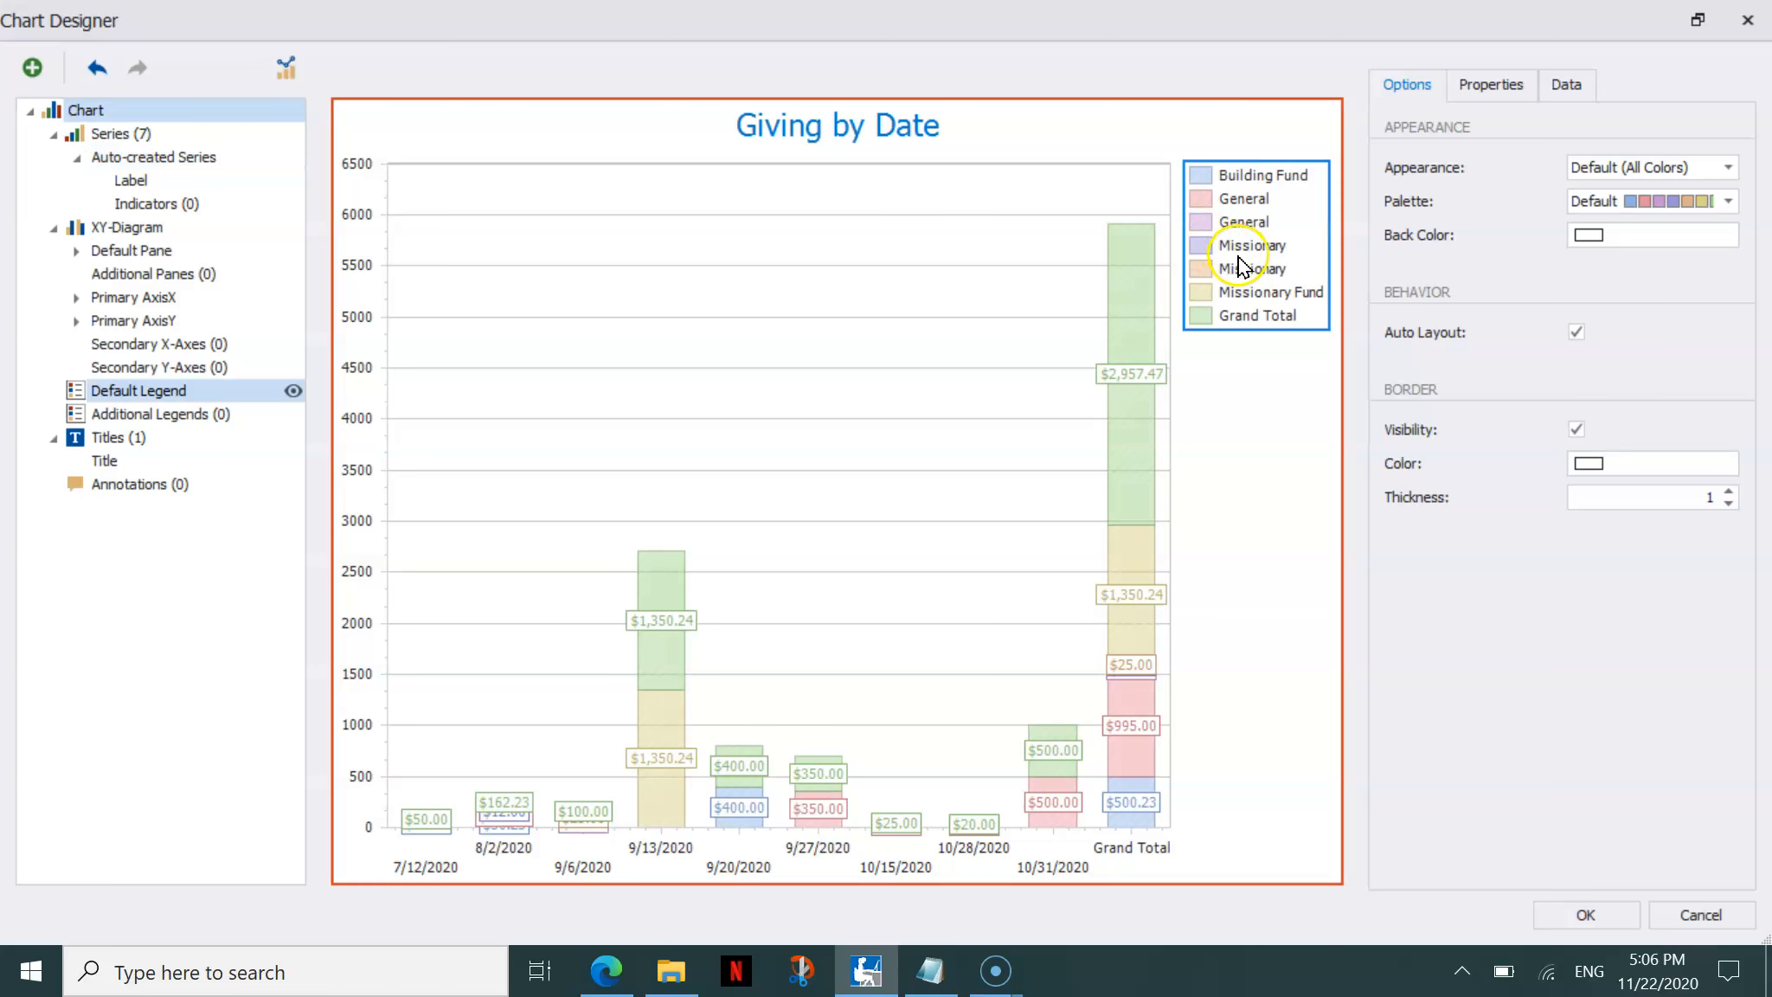
left_click(659, 621)
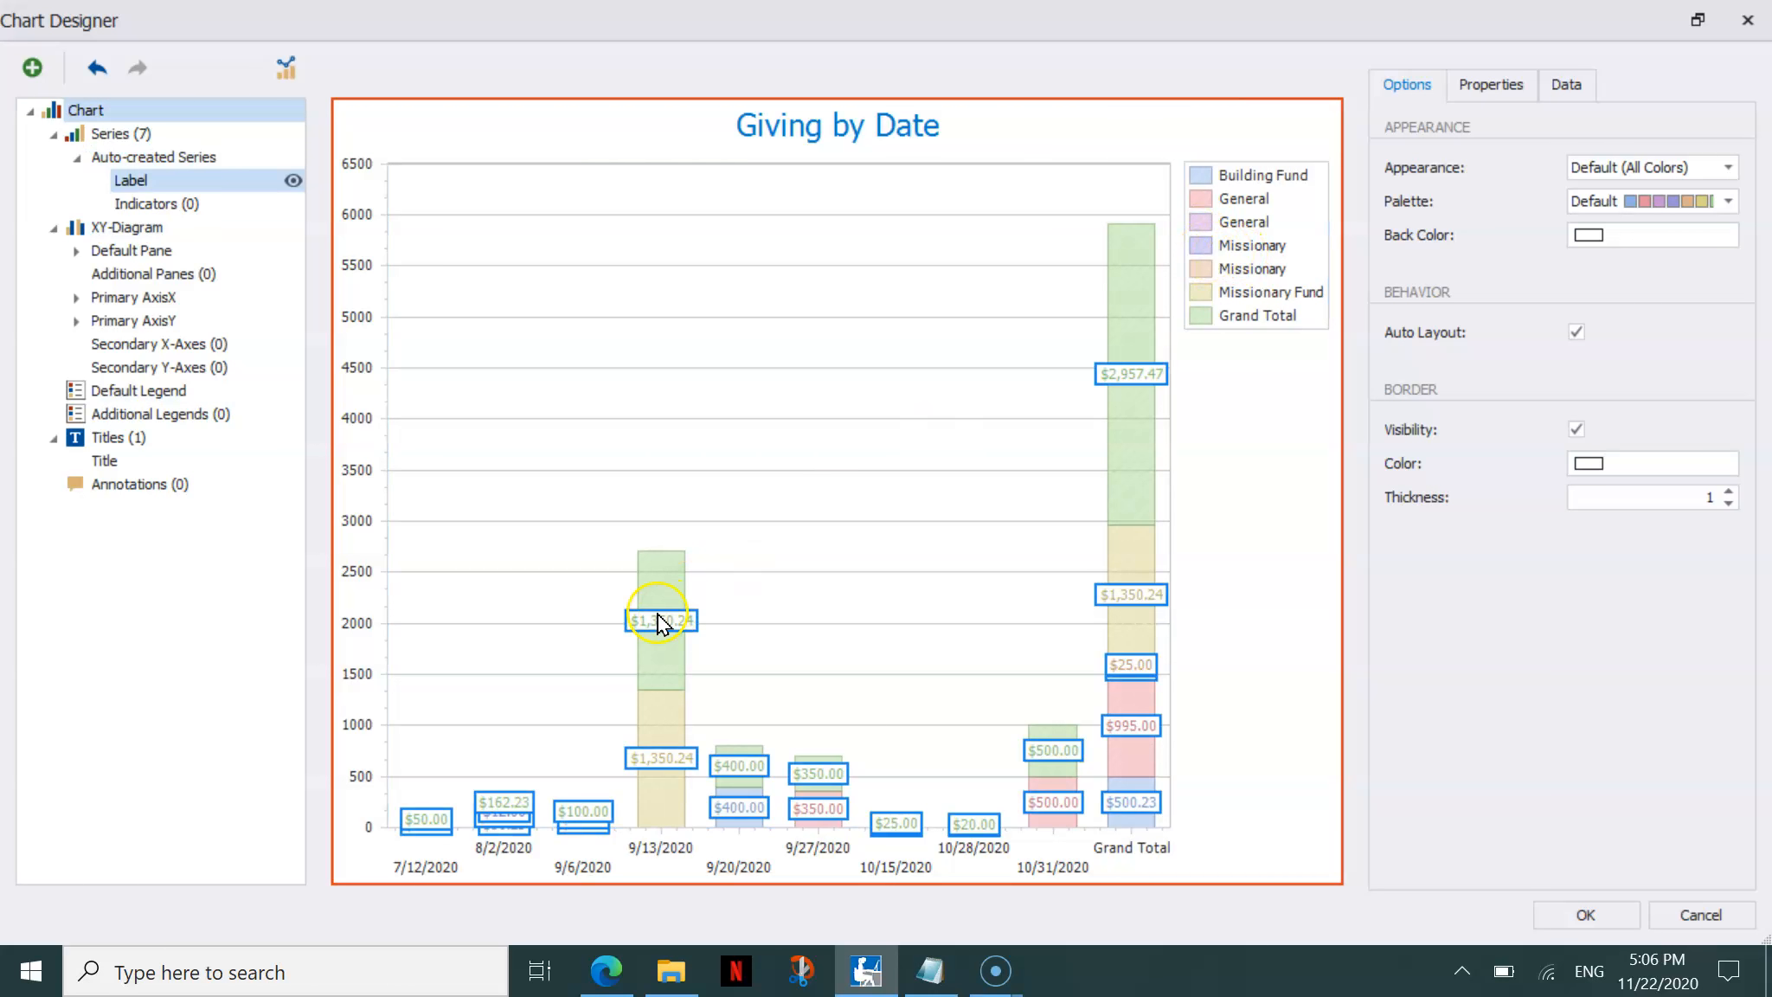
left_click(707, 707)
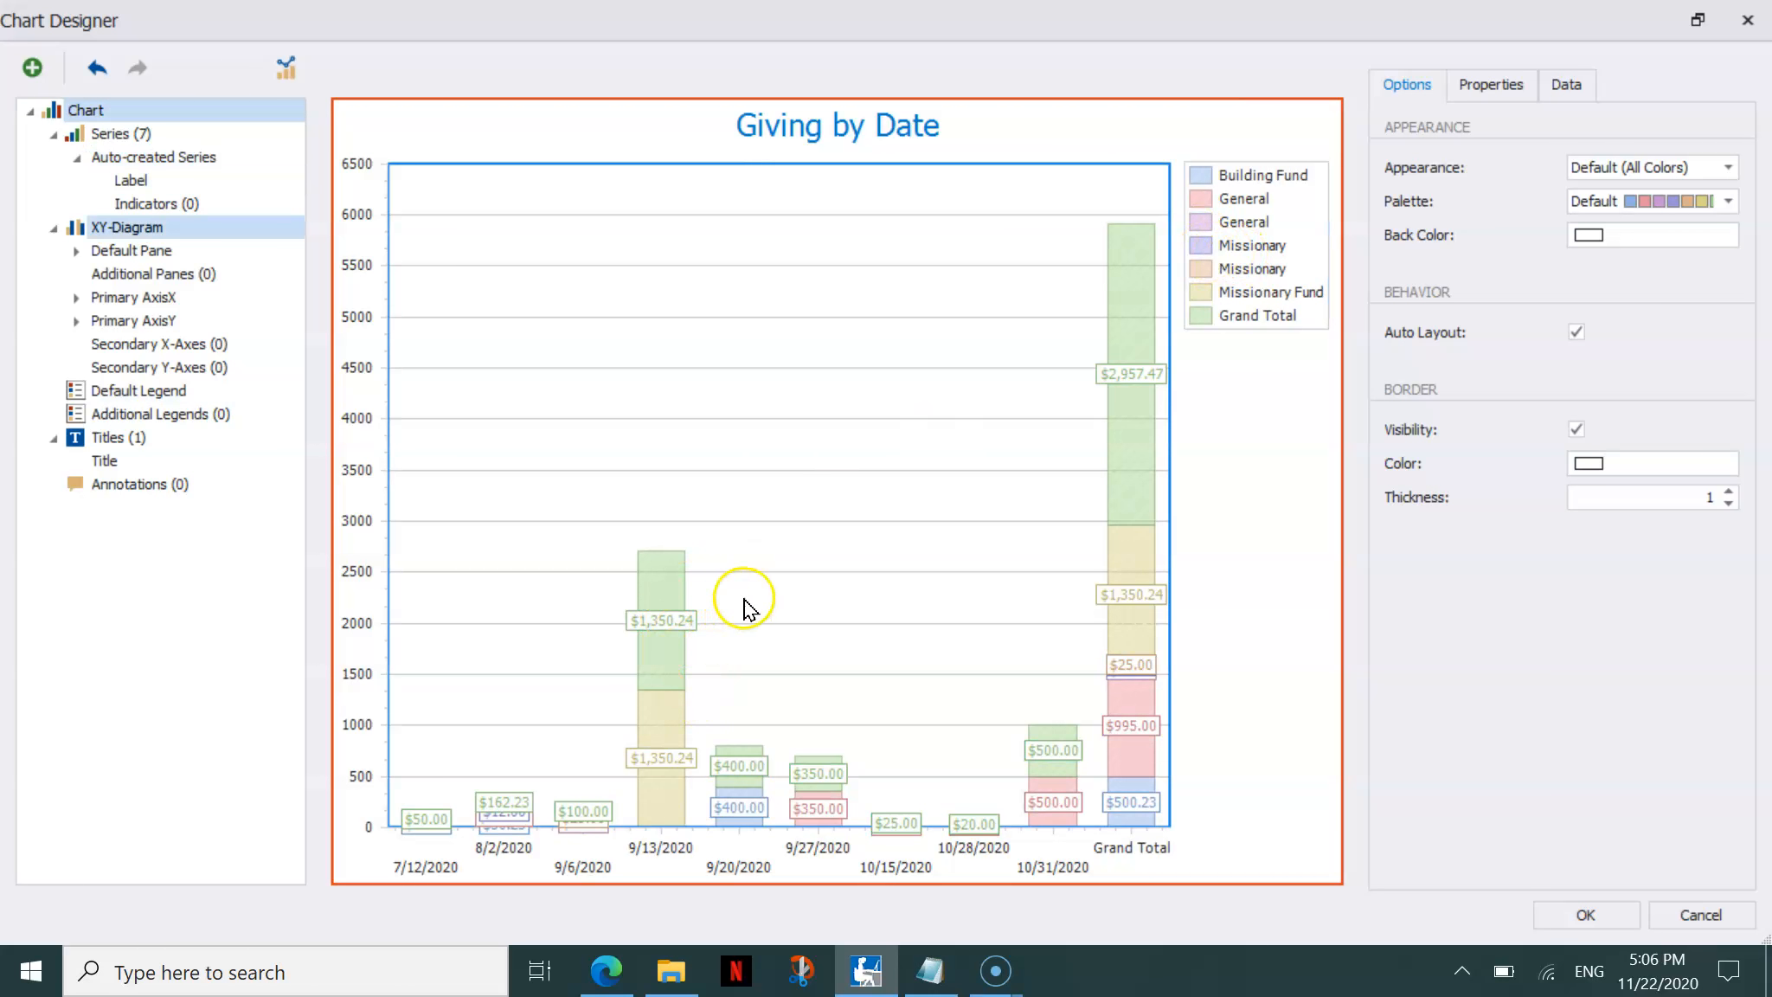
left_click(1315, 579)
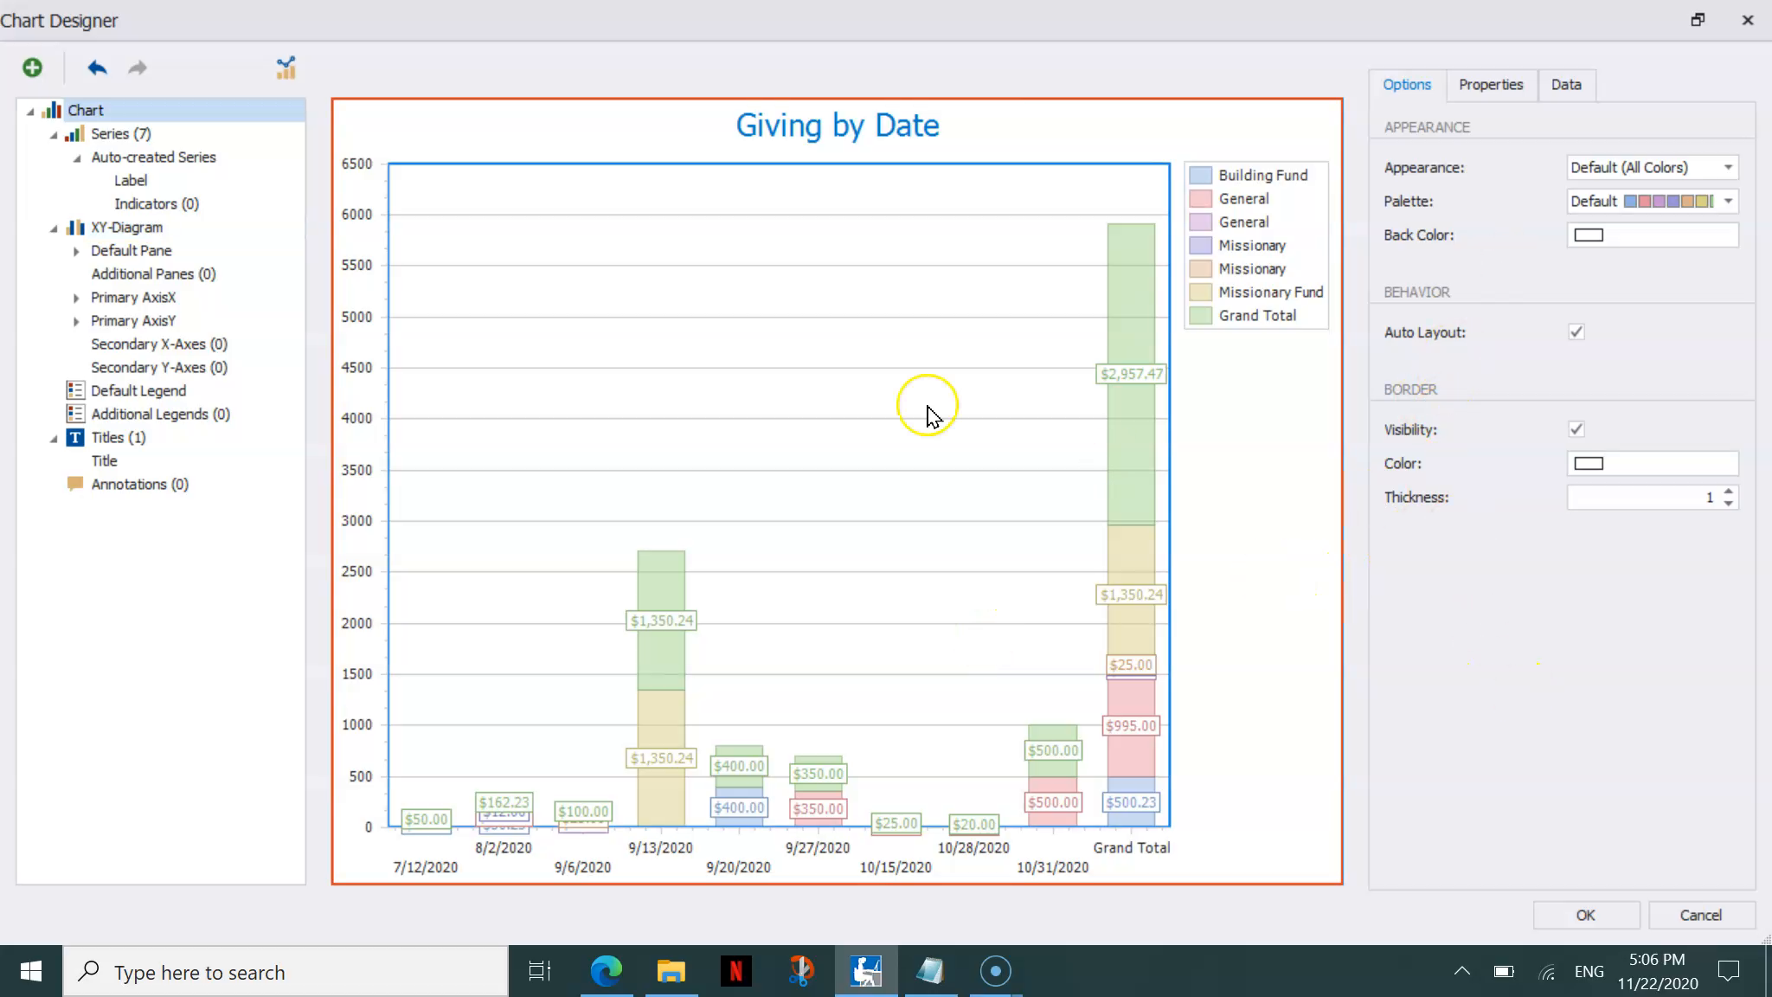
Hide the chart's default legend and show it again
left_click(173, 390)
left_click(294, 391)
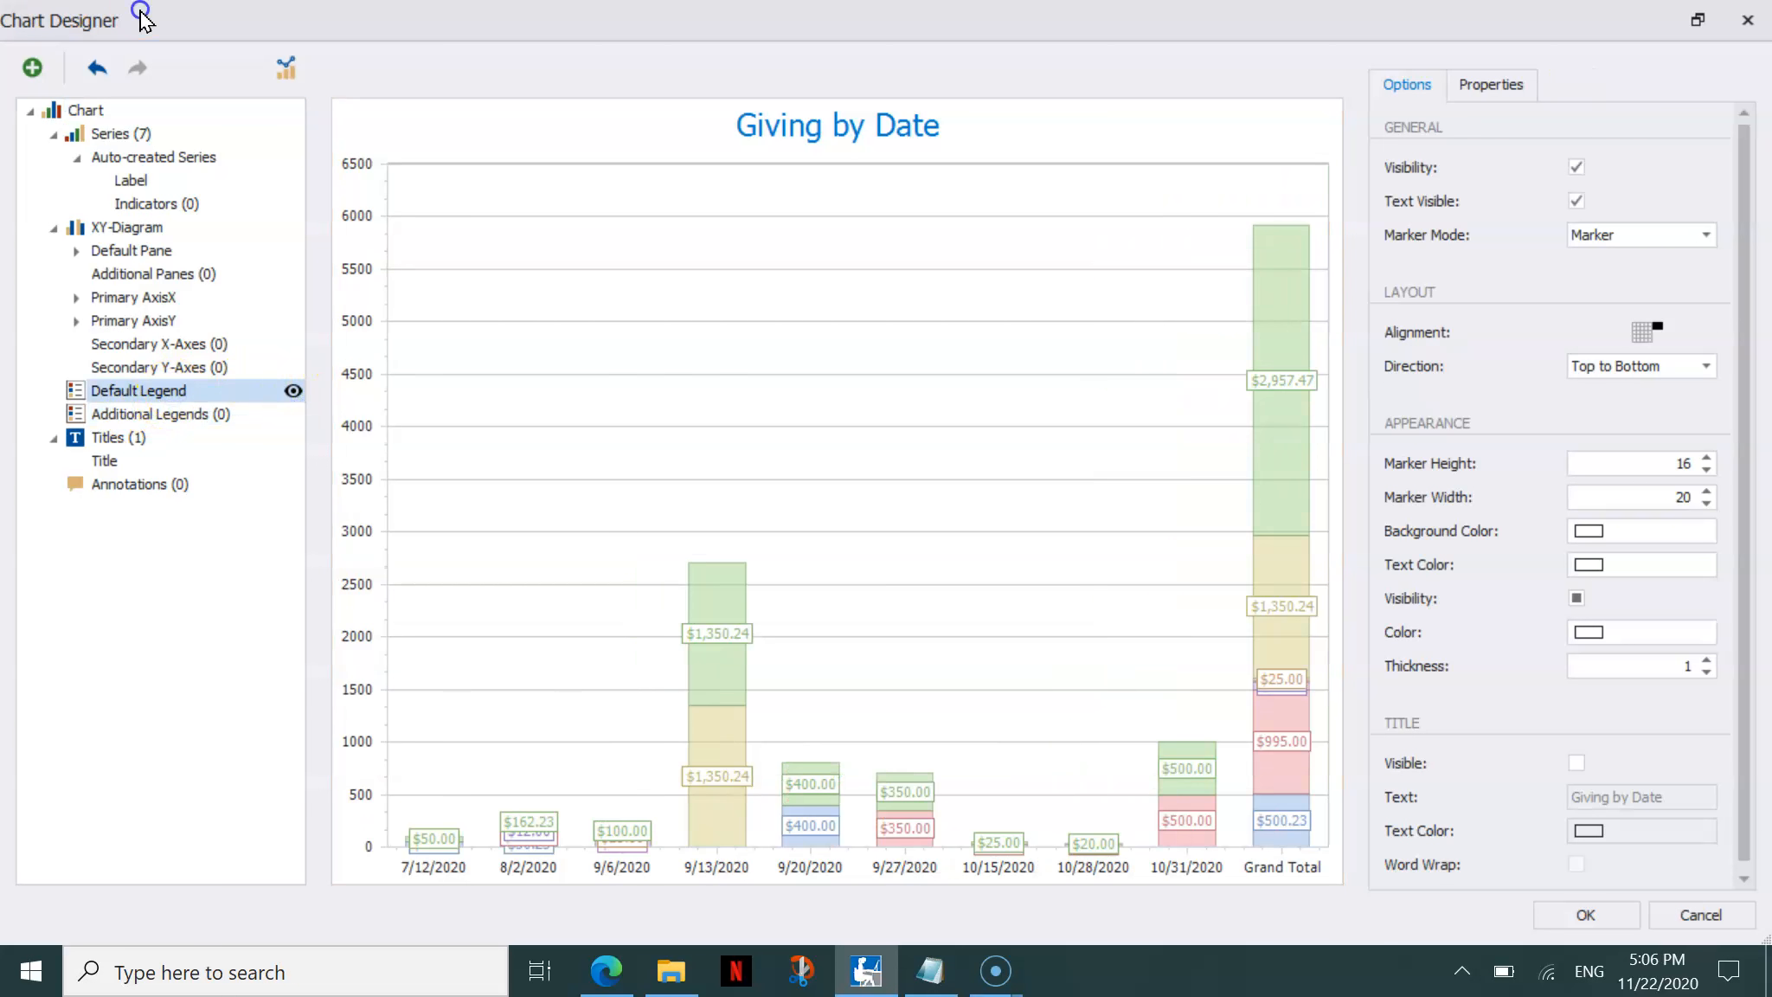
left_click(294, 391)
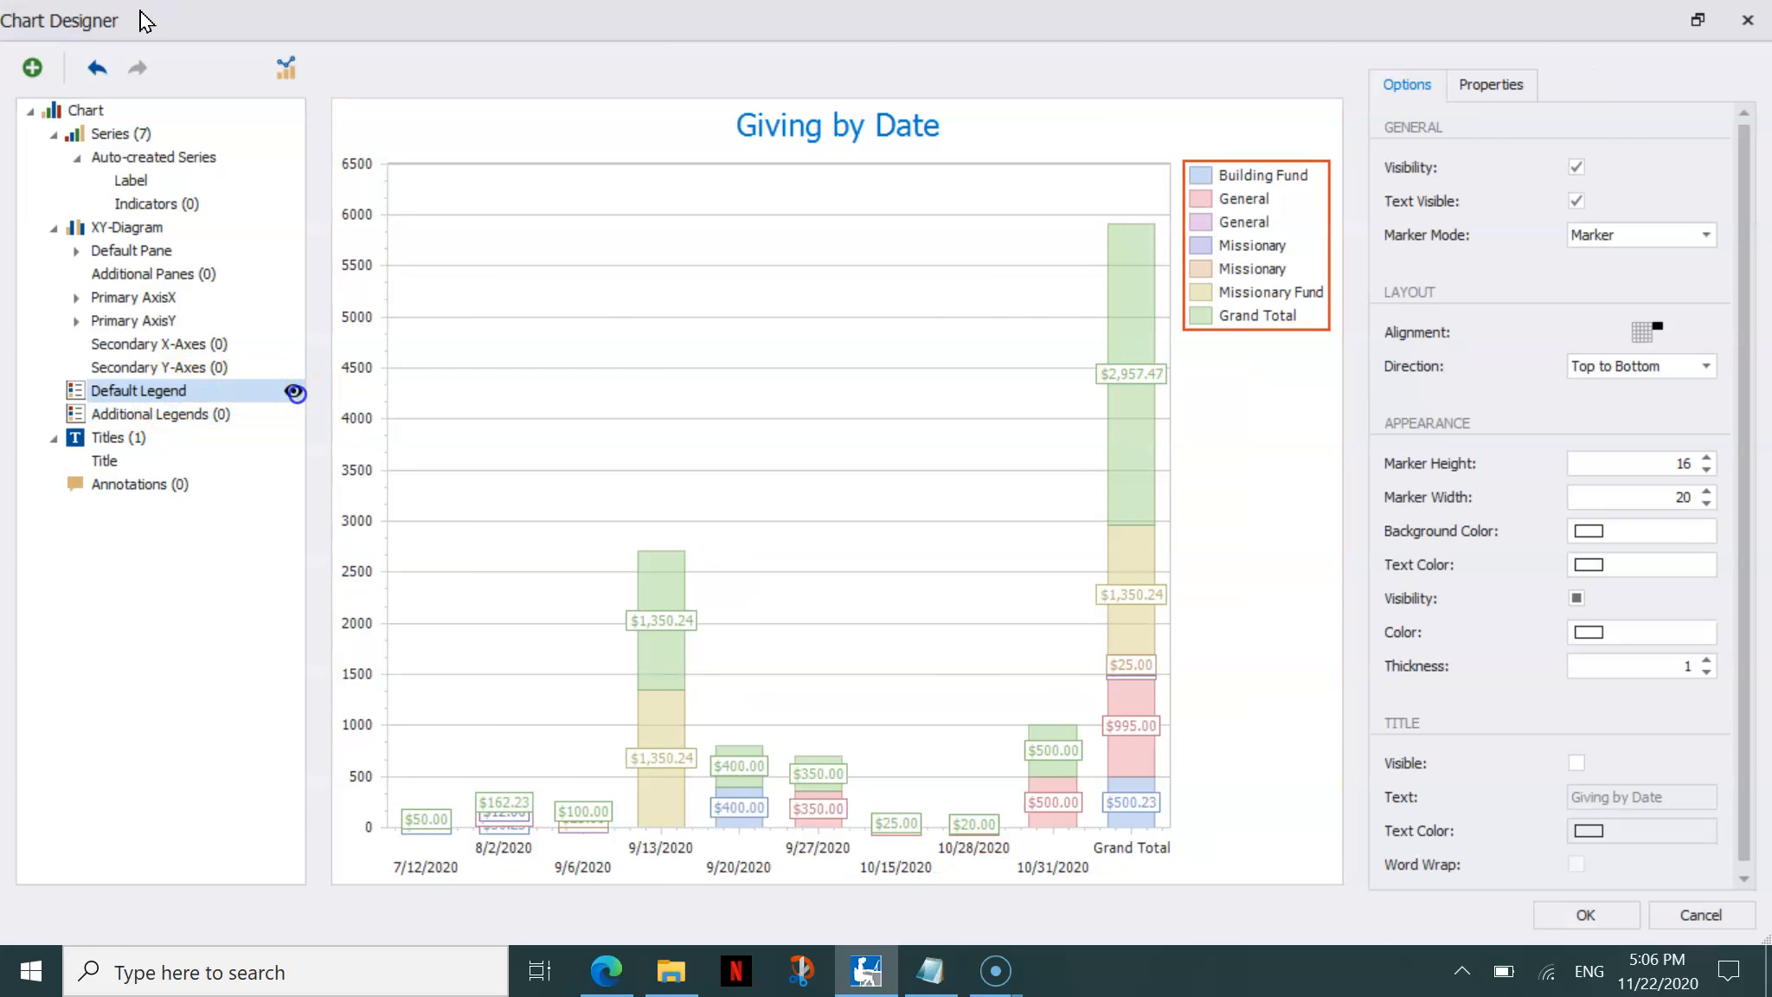
Review the default legend's full property list and accept the chart design
left_click(1273, 223)
left_click(1490, 84)
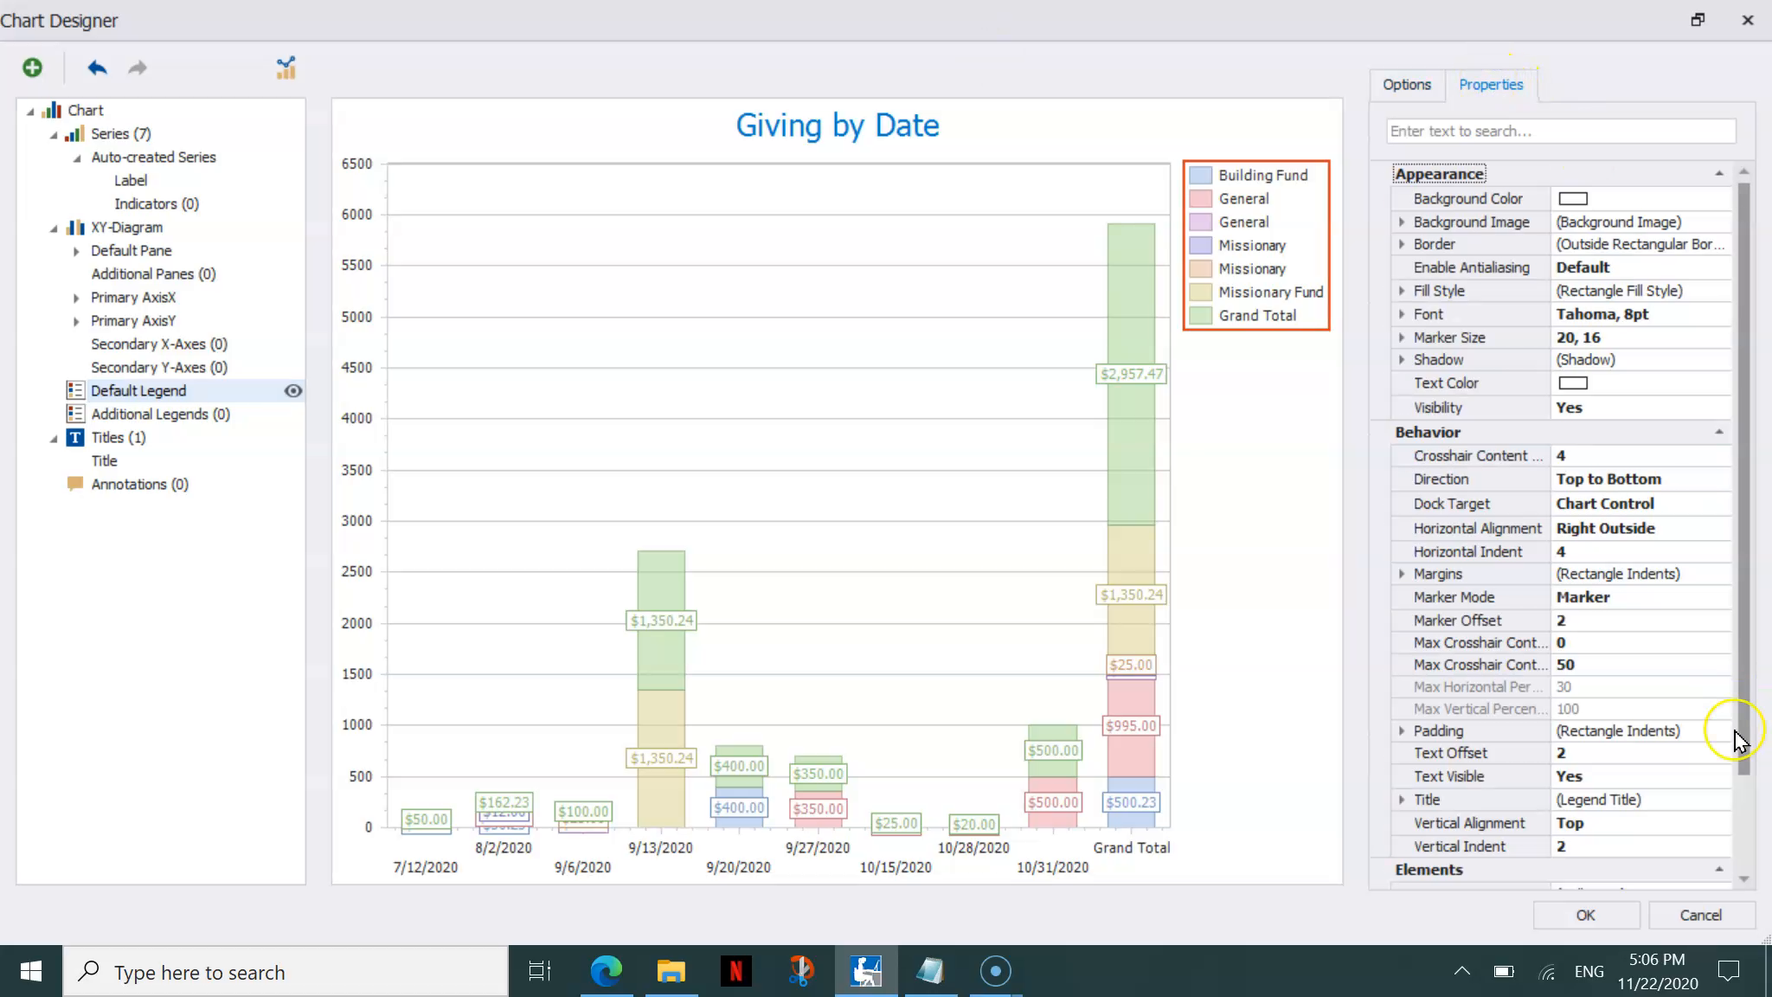
left_click(1744, 822)
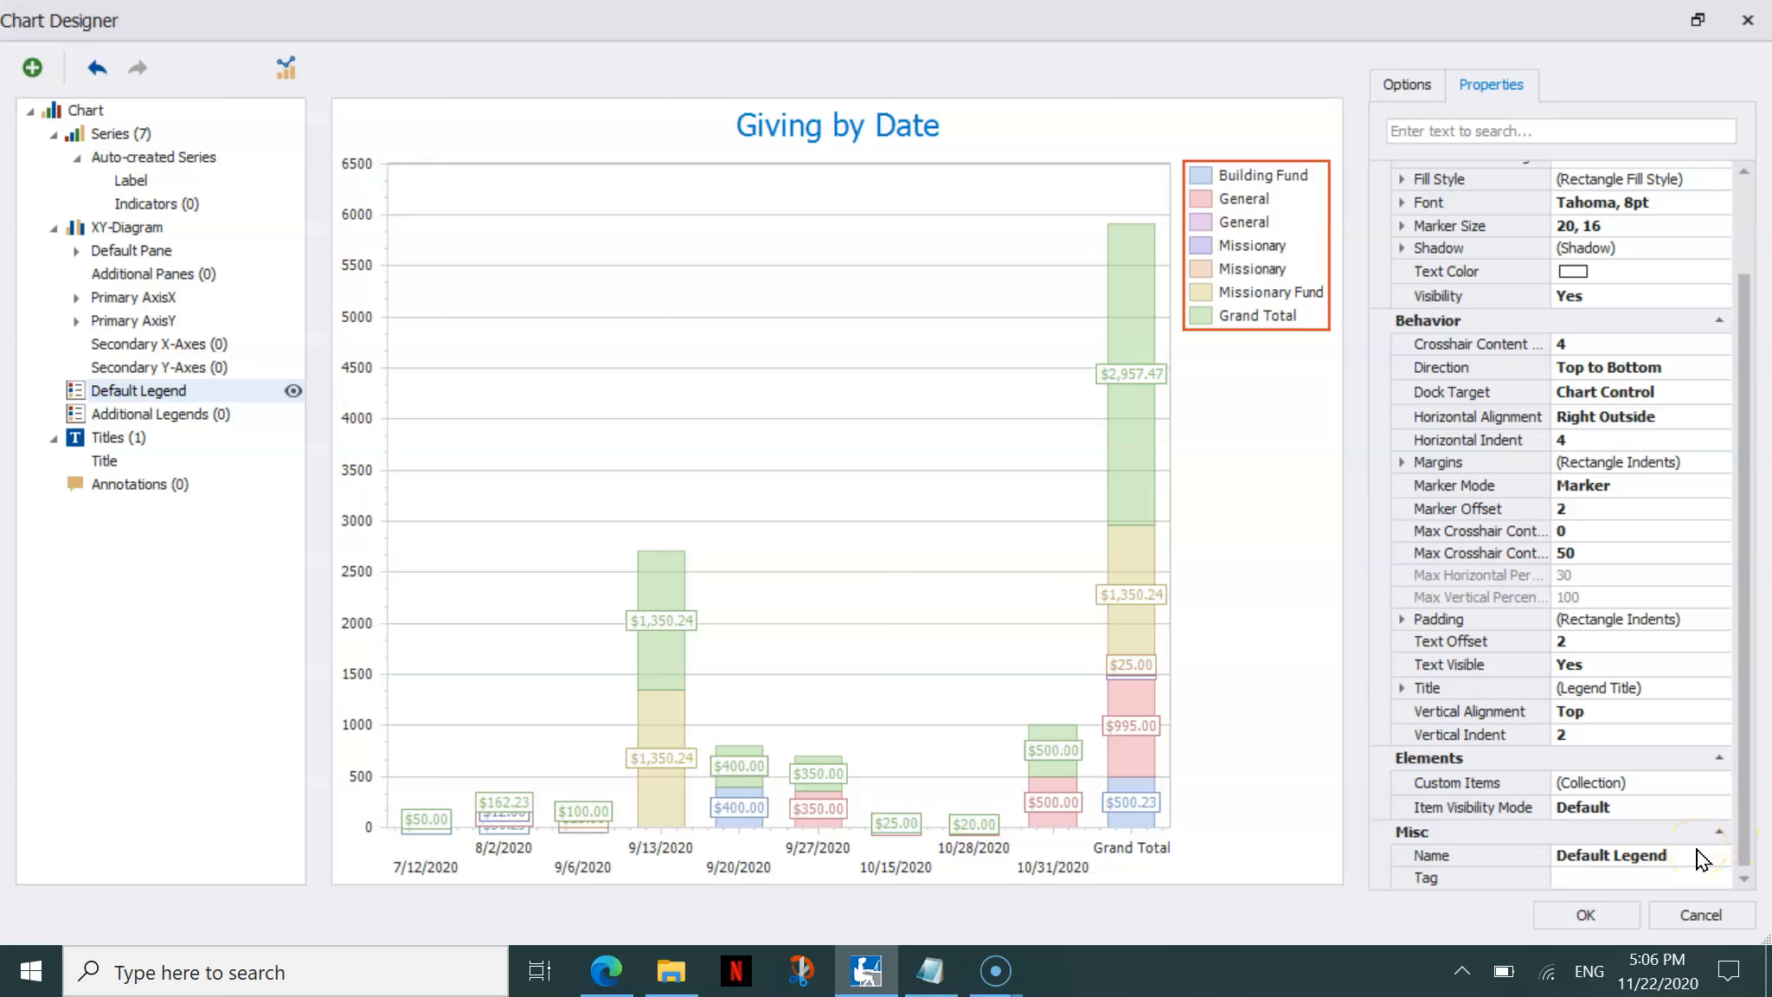
left_click(1585, 915)
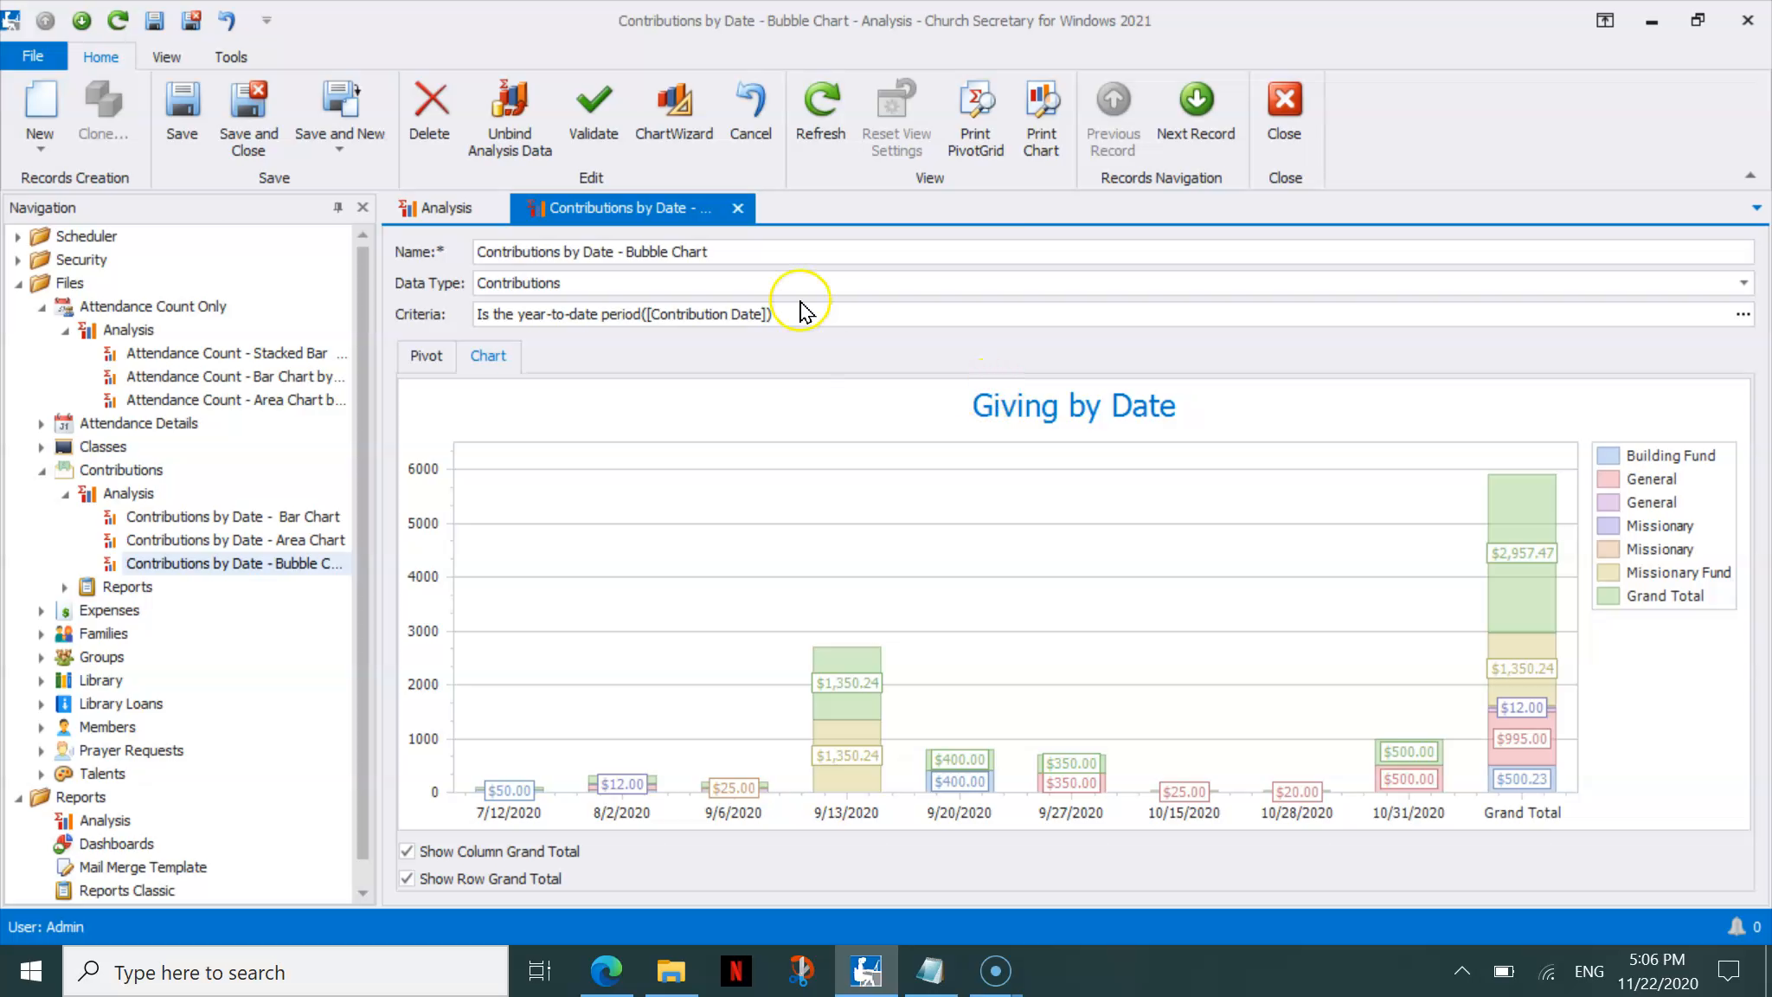
Rename the analysis as "Contributions by Date - Stacked Bar Chart" and save and close it
left_click_drag(738, 255, 642, 259)
key("BackSpace")
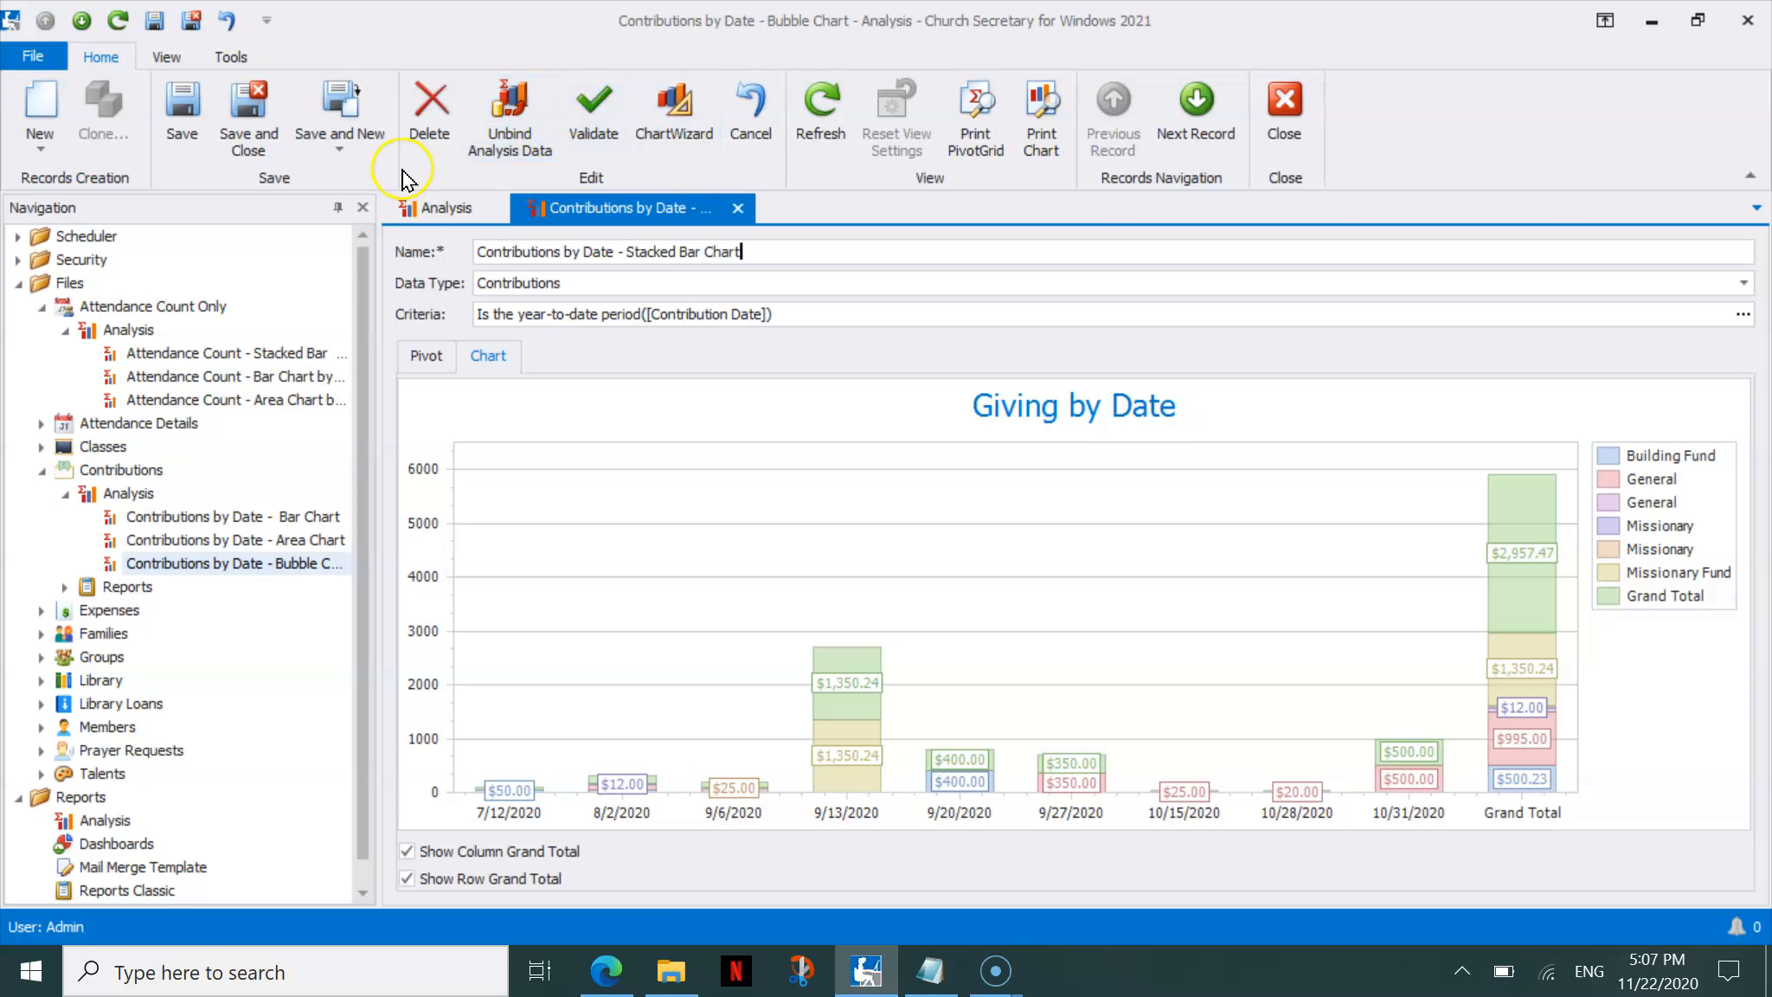
left_click(246, 115)
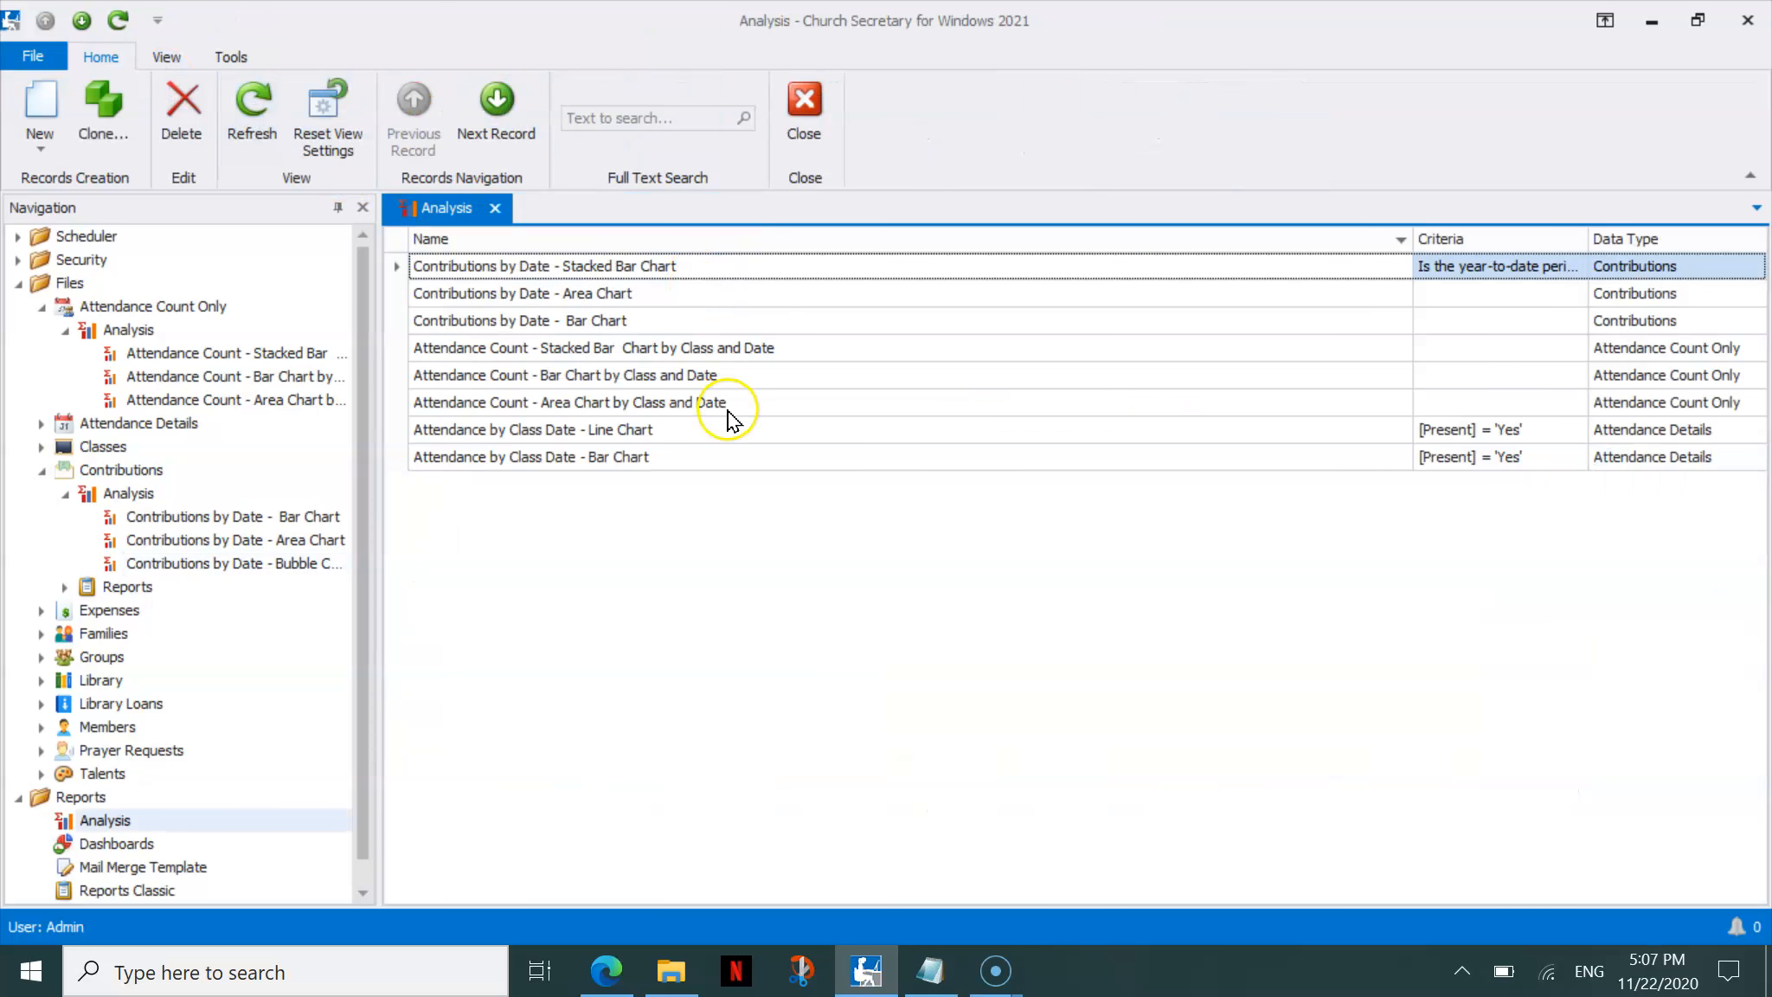
Open the Contributions by Date - Bar Chart analysis, bind its data and show its chart
left_click(692, 326)
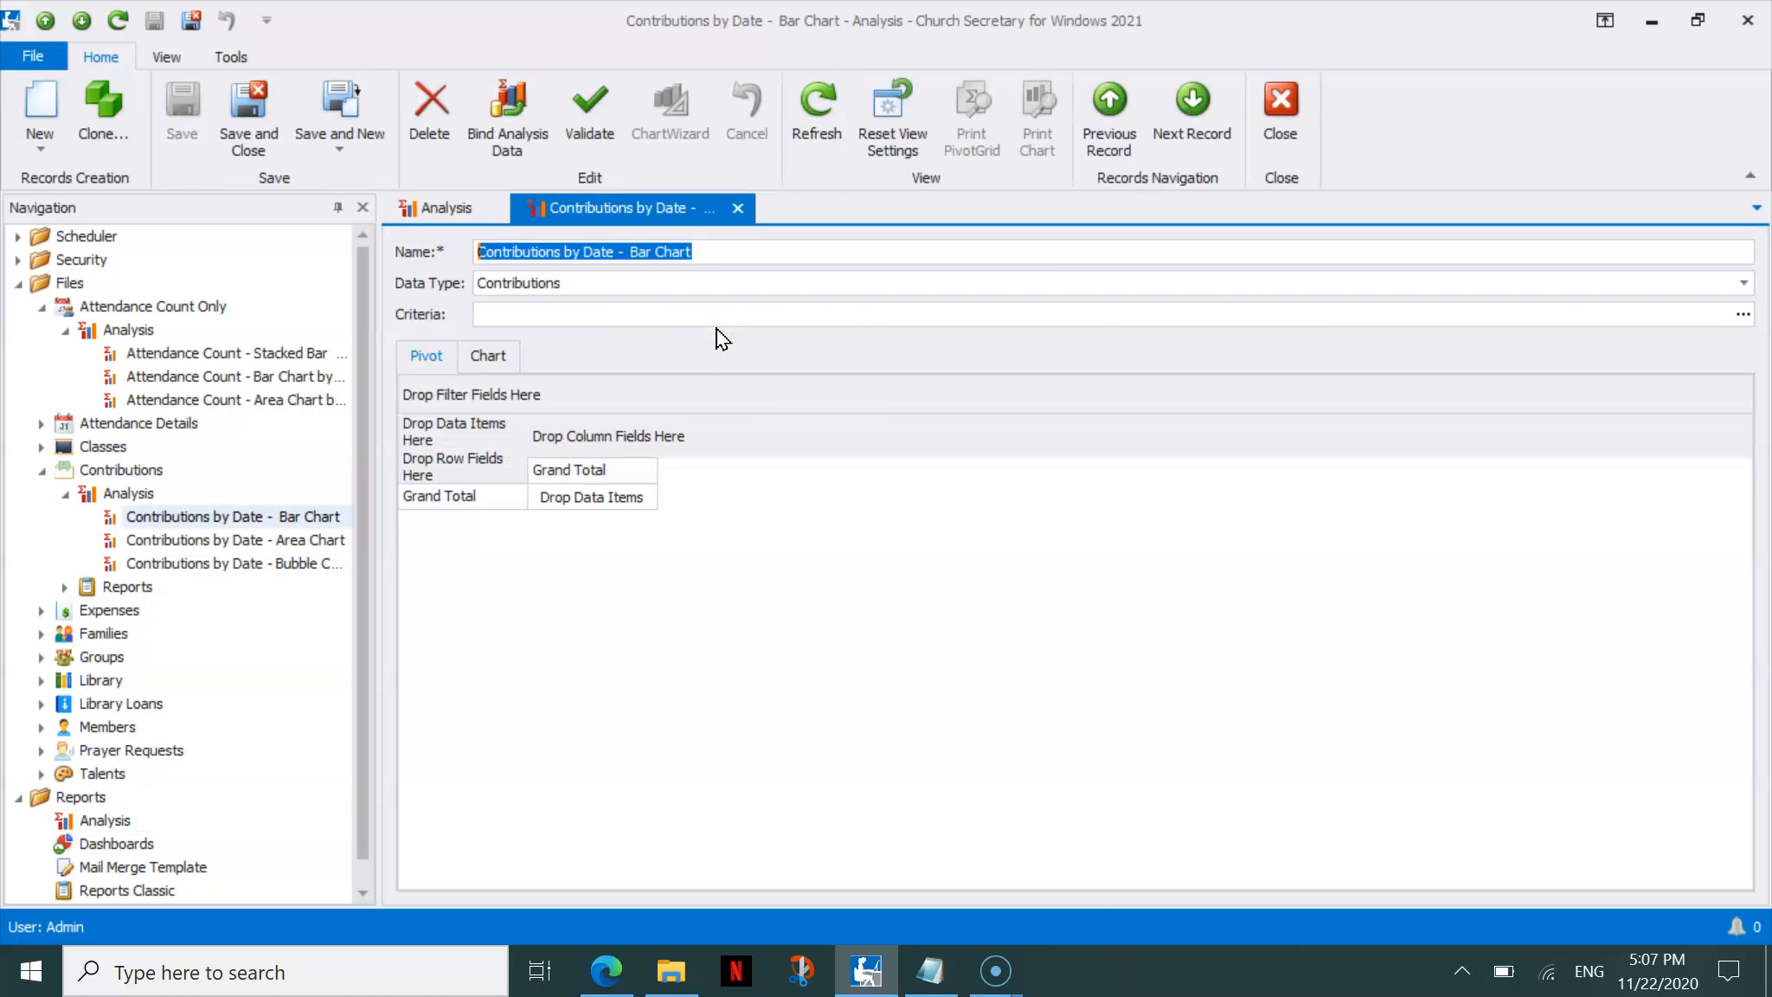
left_click(507, 114)
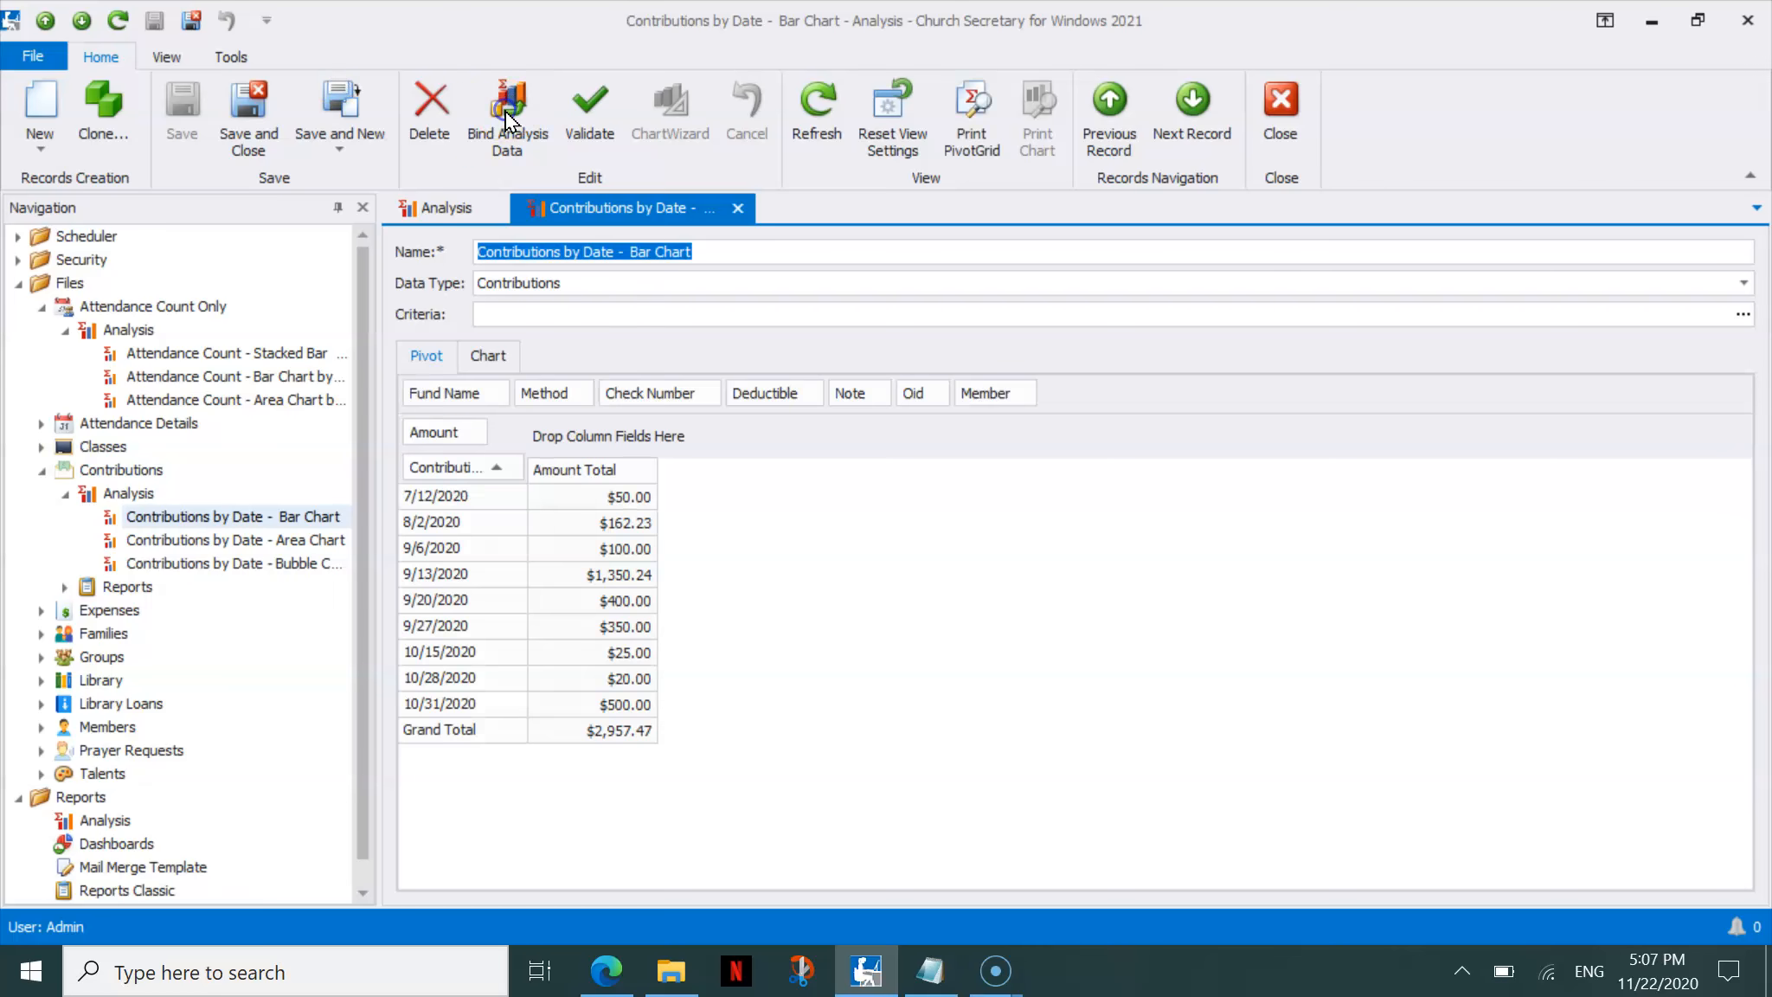
left_click(488, 356)
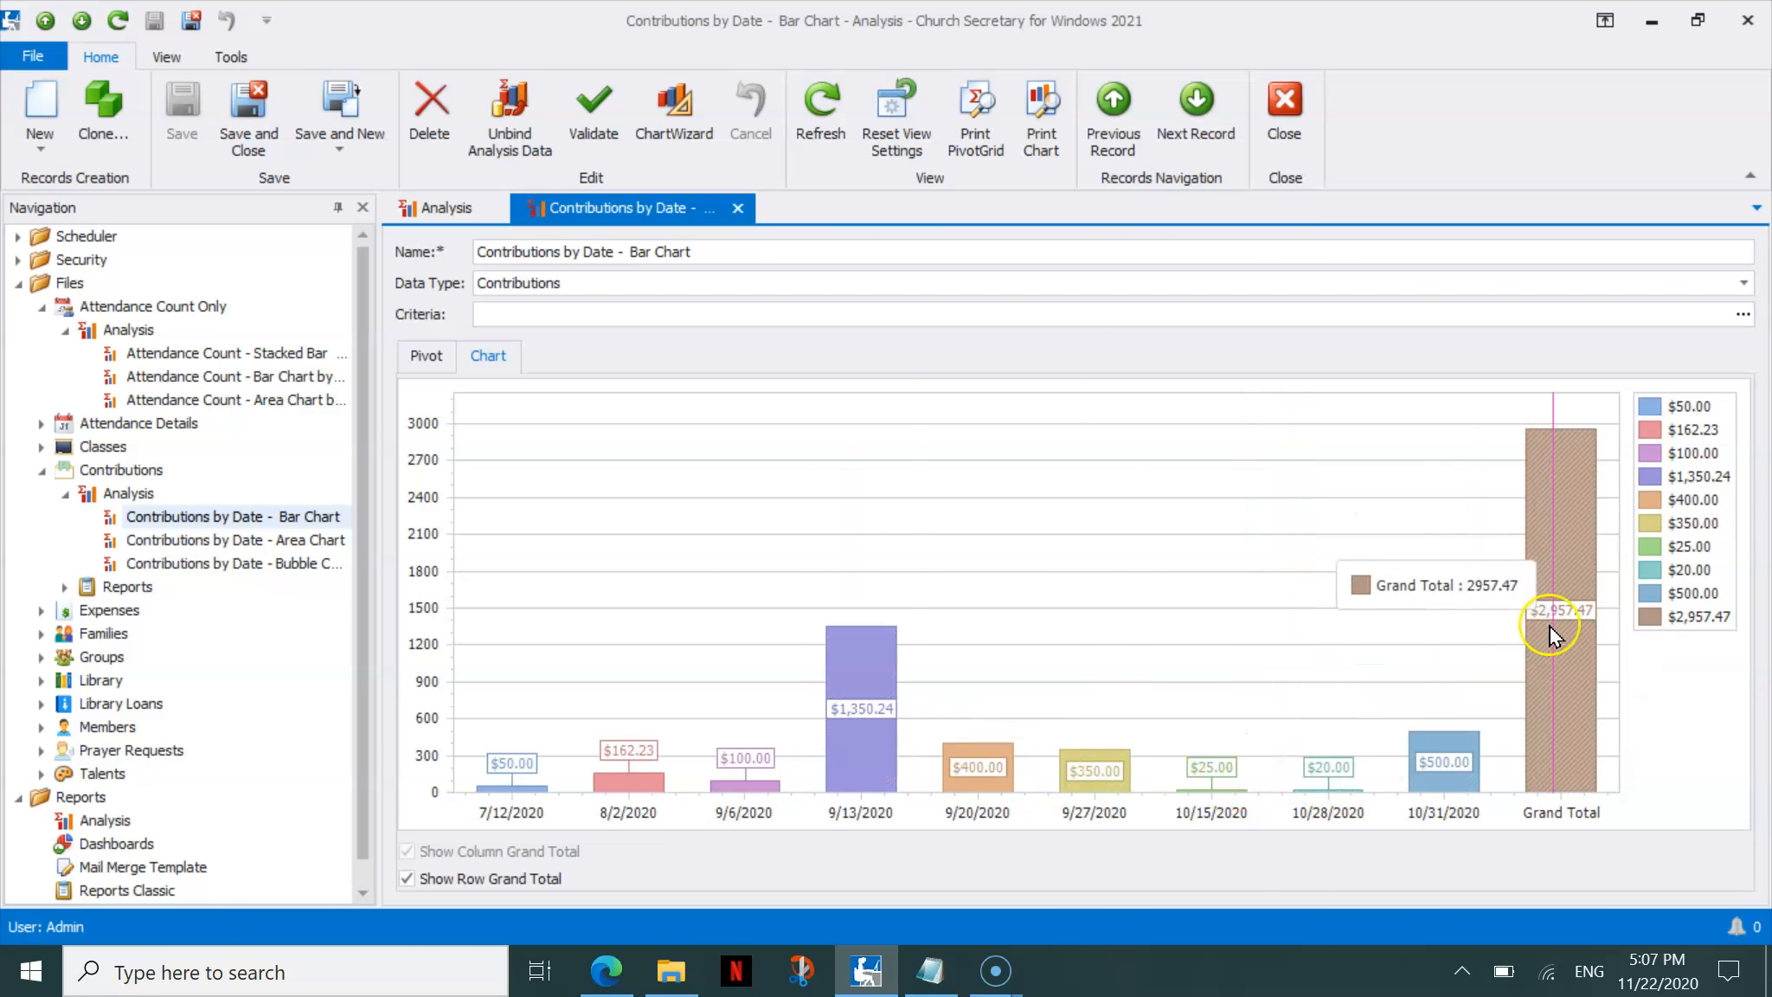
Turn the chart's row grand total off and on again, and save the changes while moving to the following analysis
left_click(492, 881)
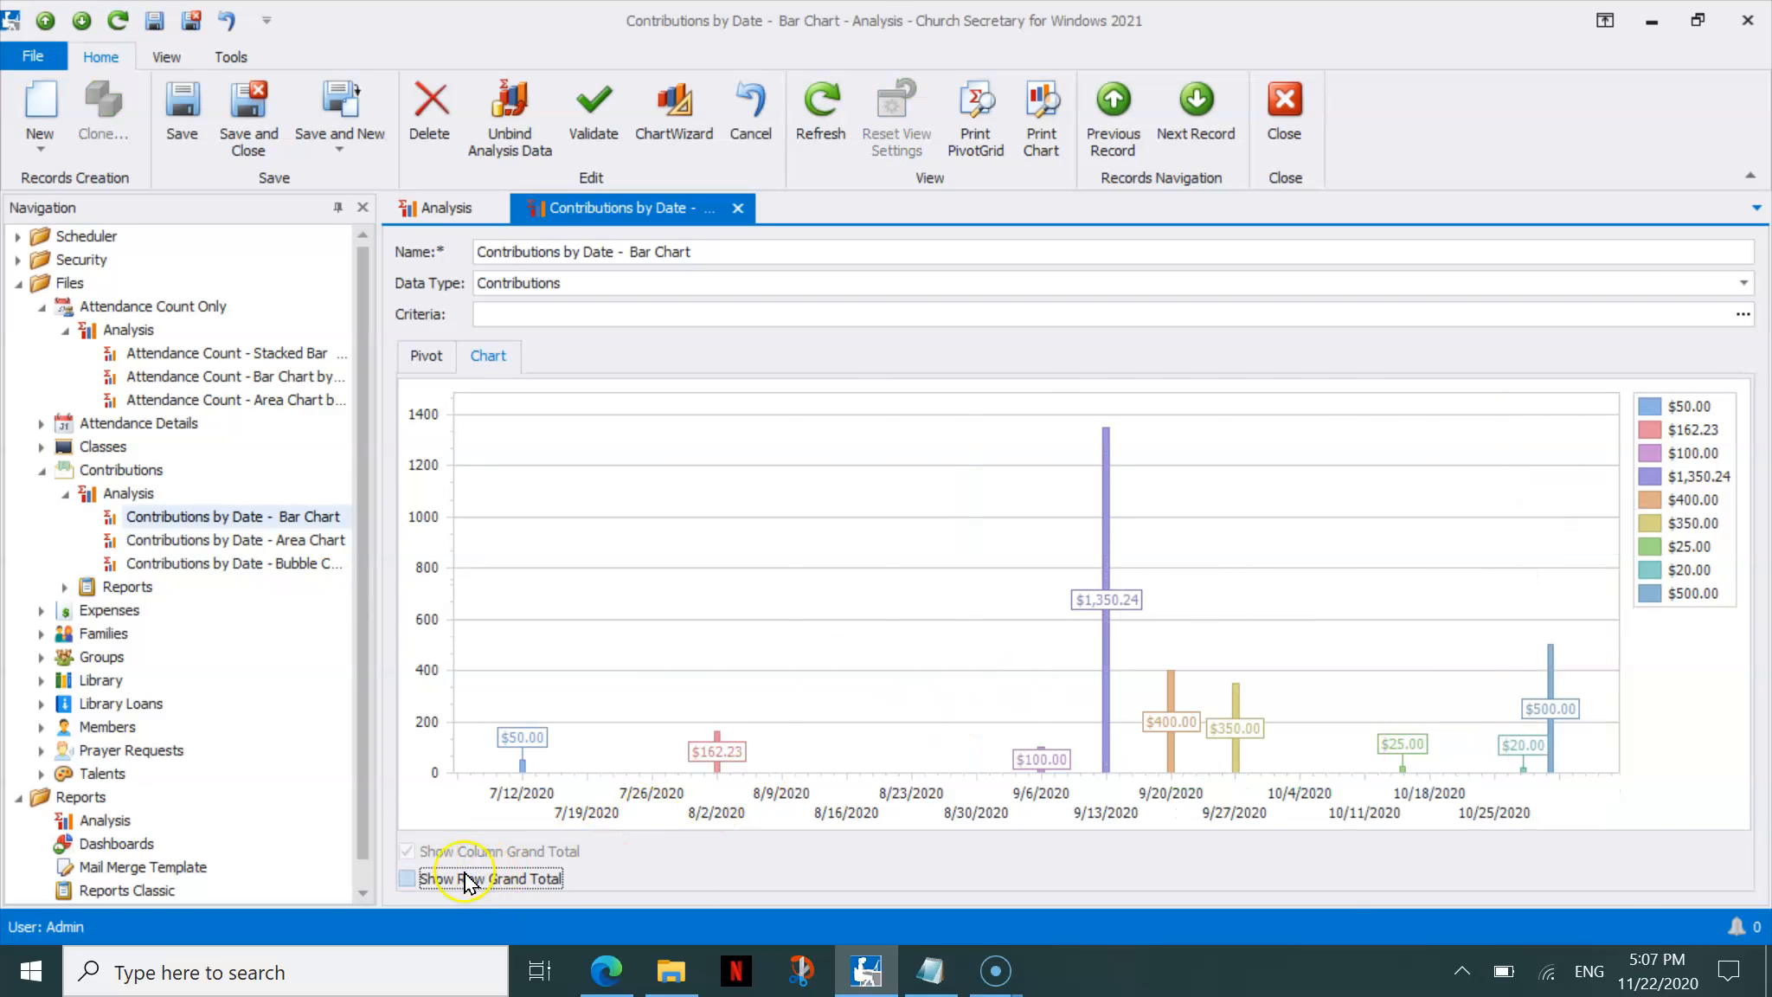
left_click(449, 881)
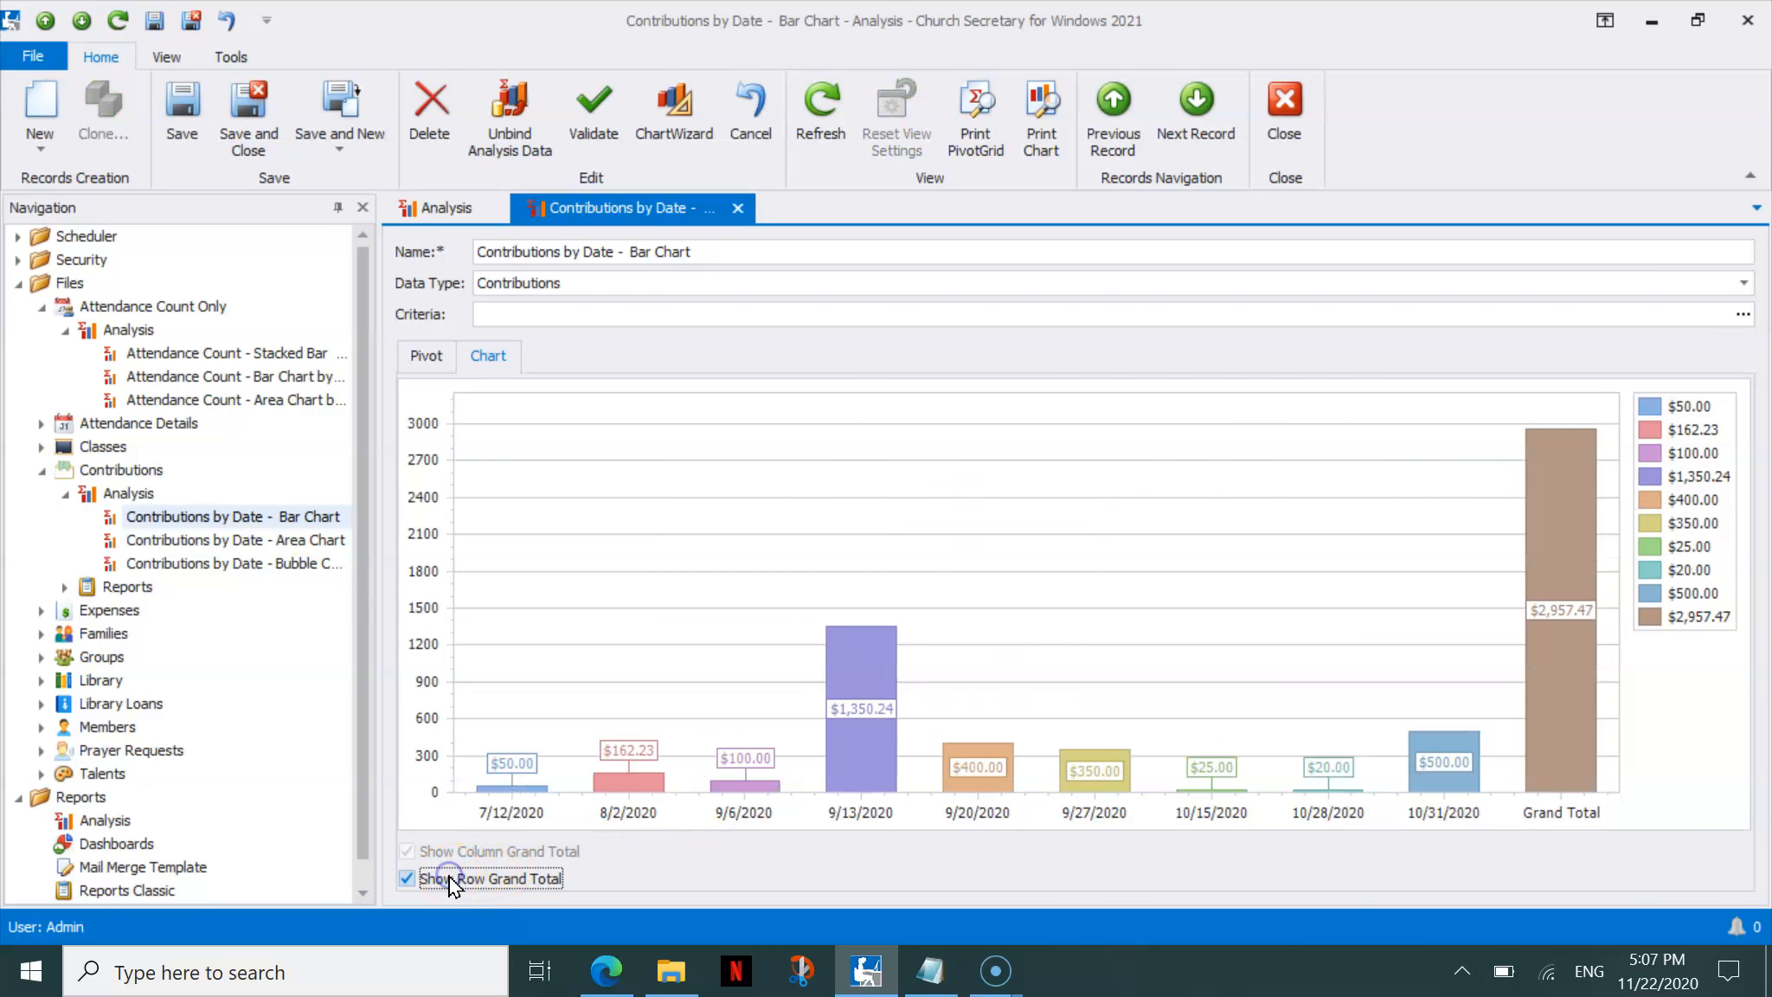
left_click(1198, 125)
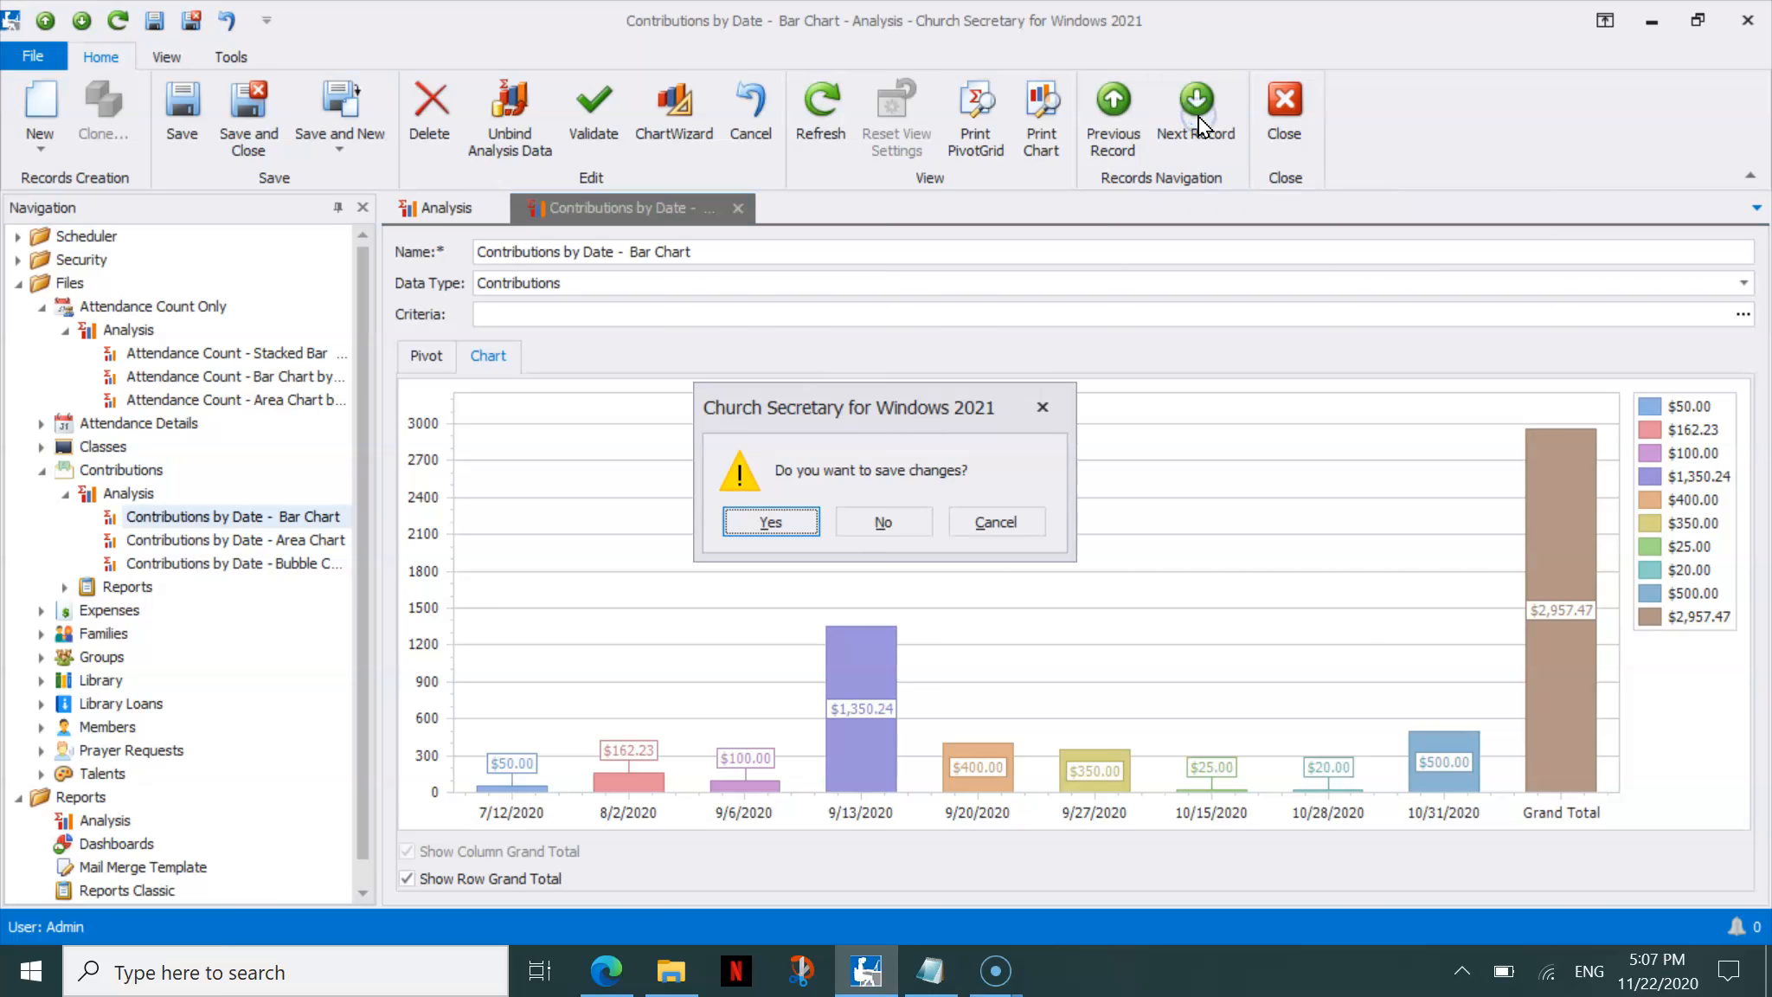
left_click(810, 519)
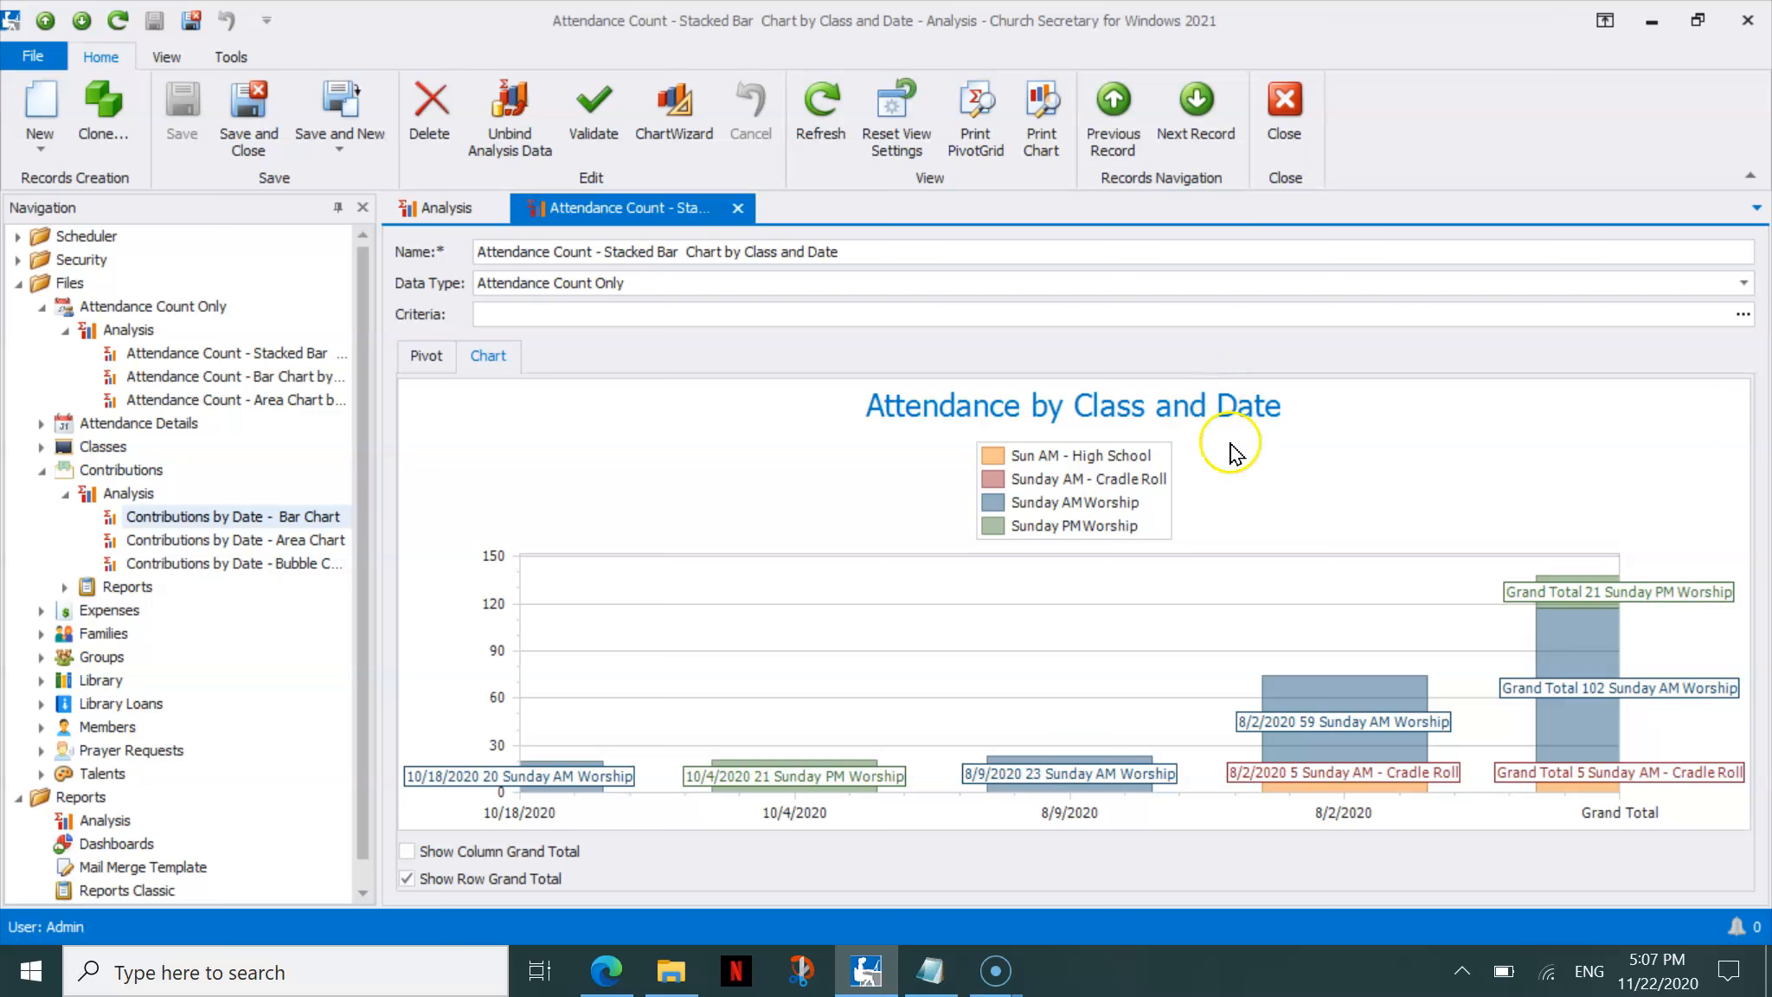
Browse the charts of the remaining attendance analyses, and view the pivot grids of the Attendance by Class Date bar and line charts
left_click(1196, 109)
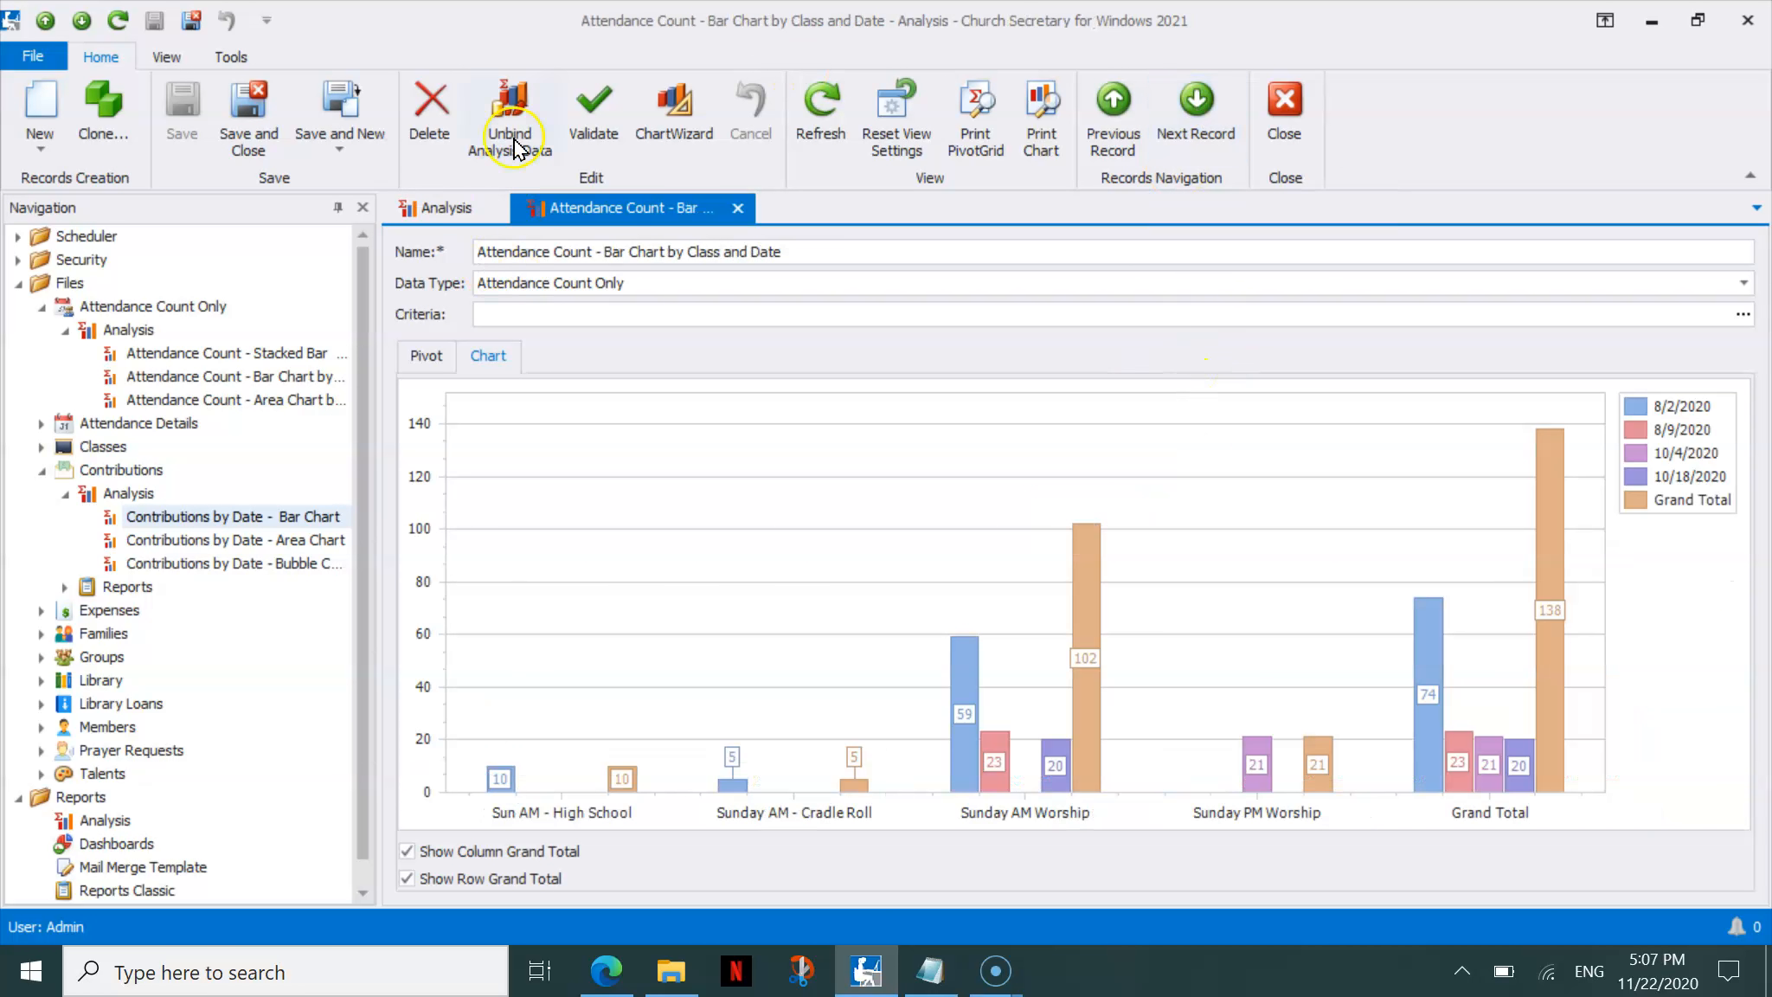
left_click(1187, 106)
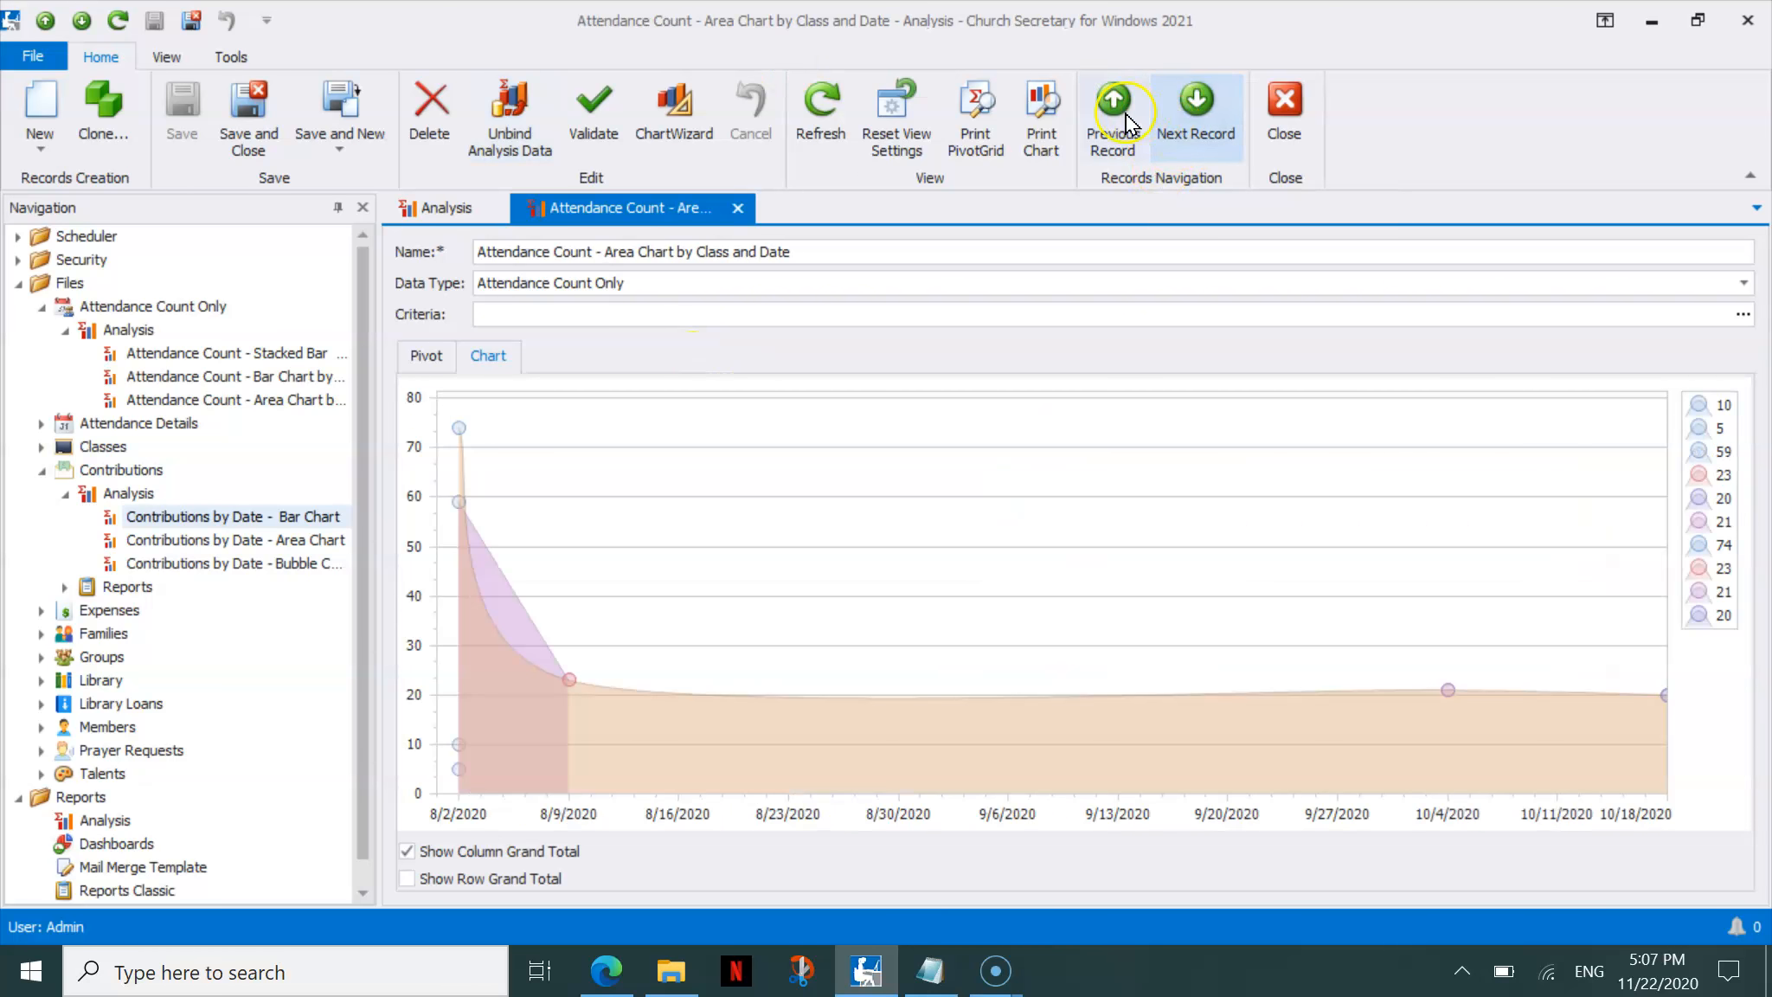
left_click(1178, 124)
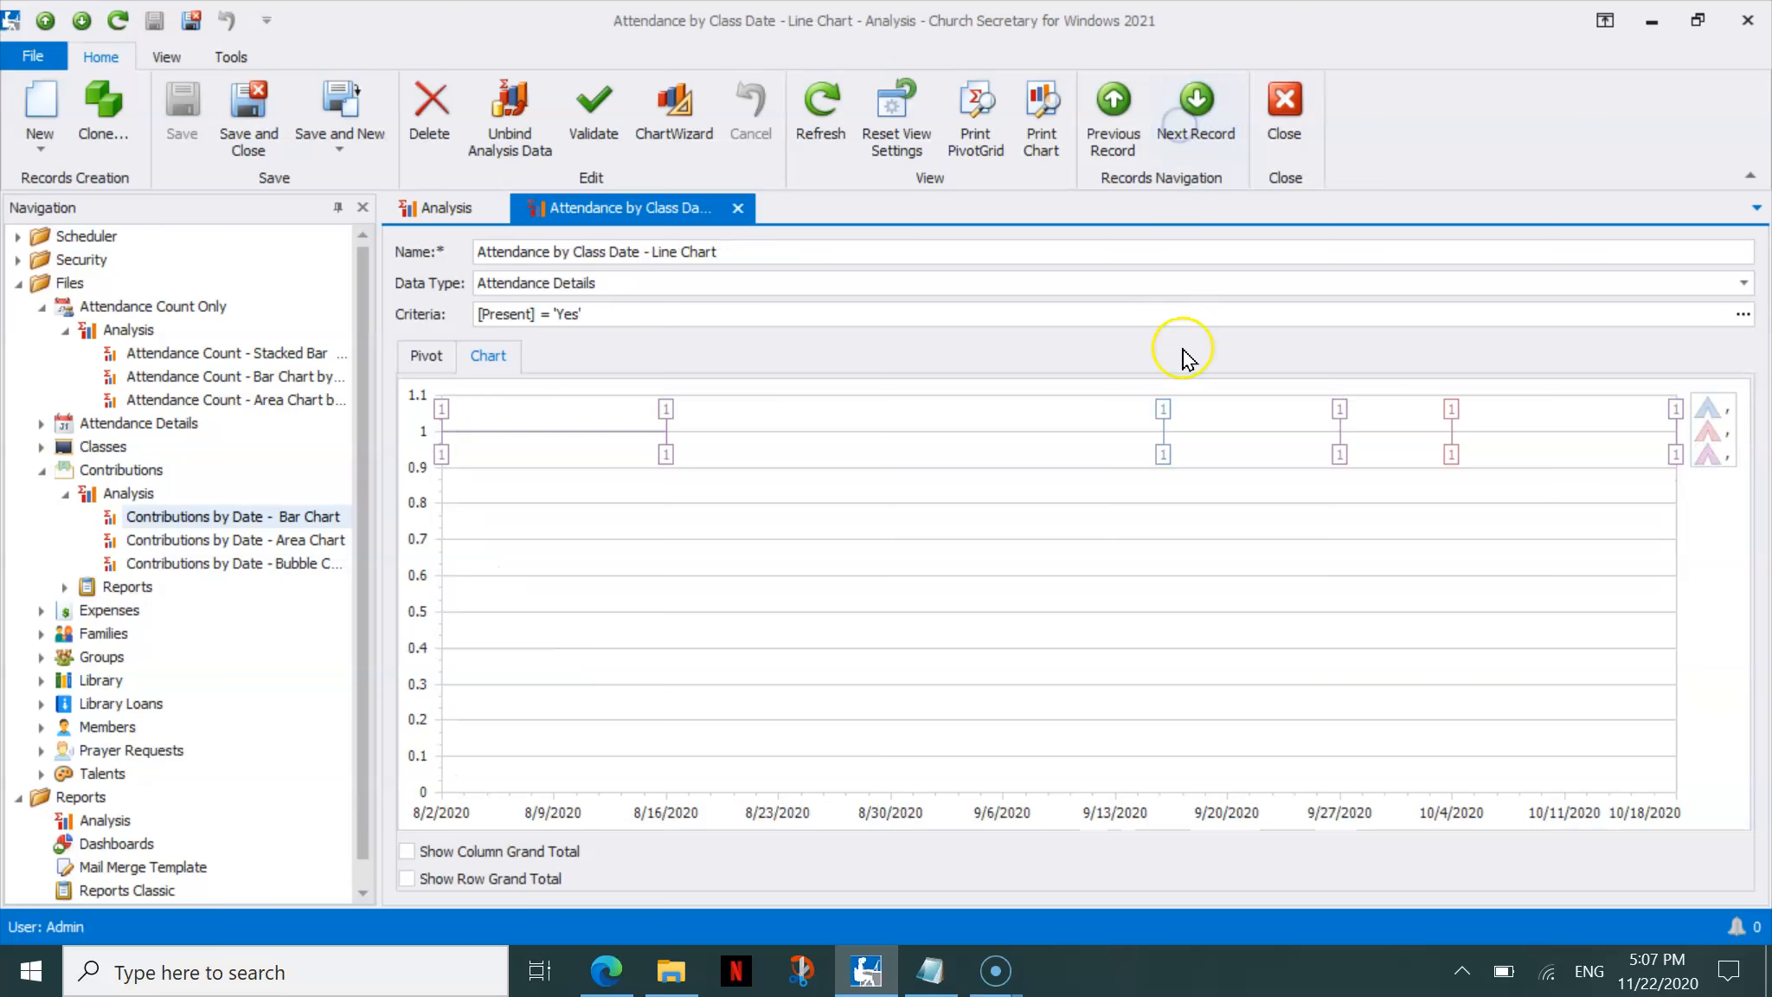
left_click(1203, 115)
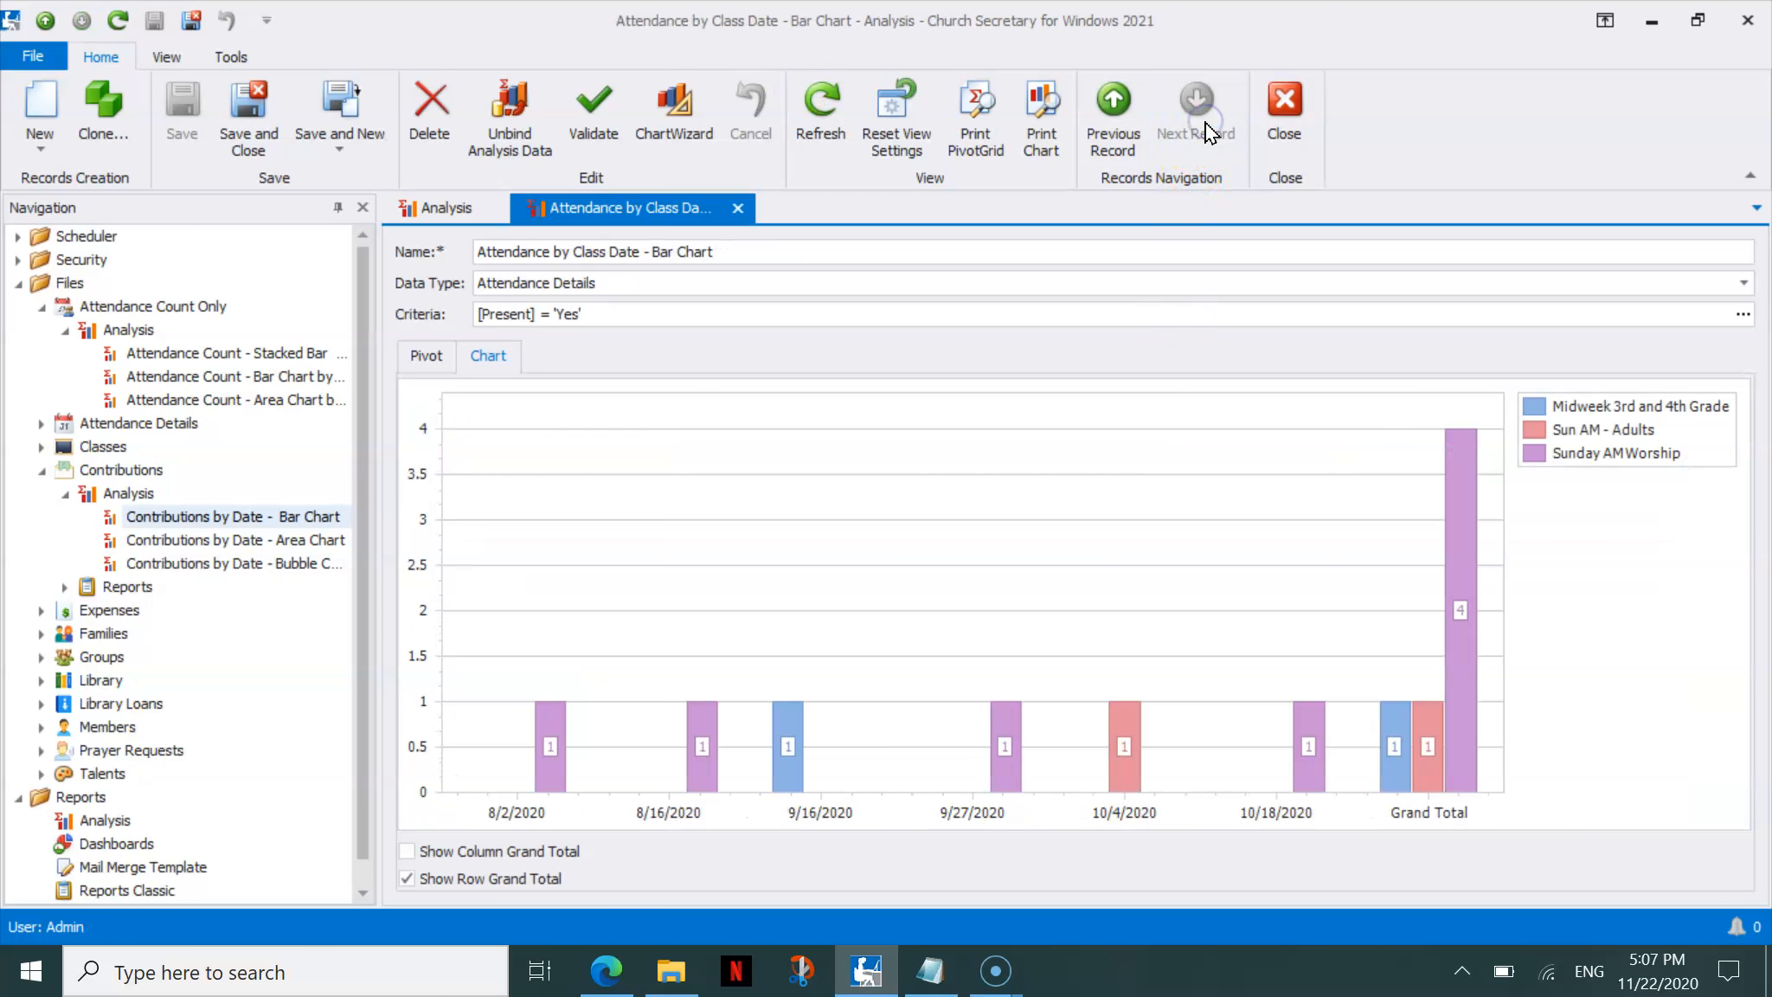
left_click(429, 356)
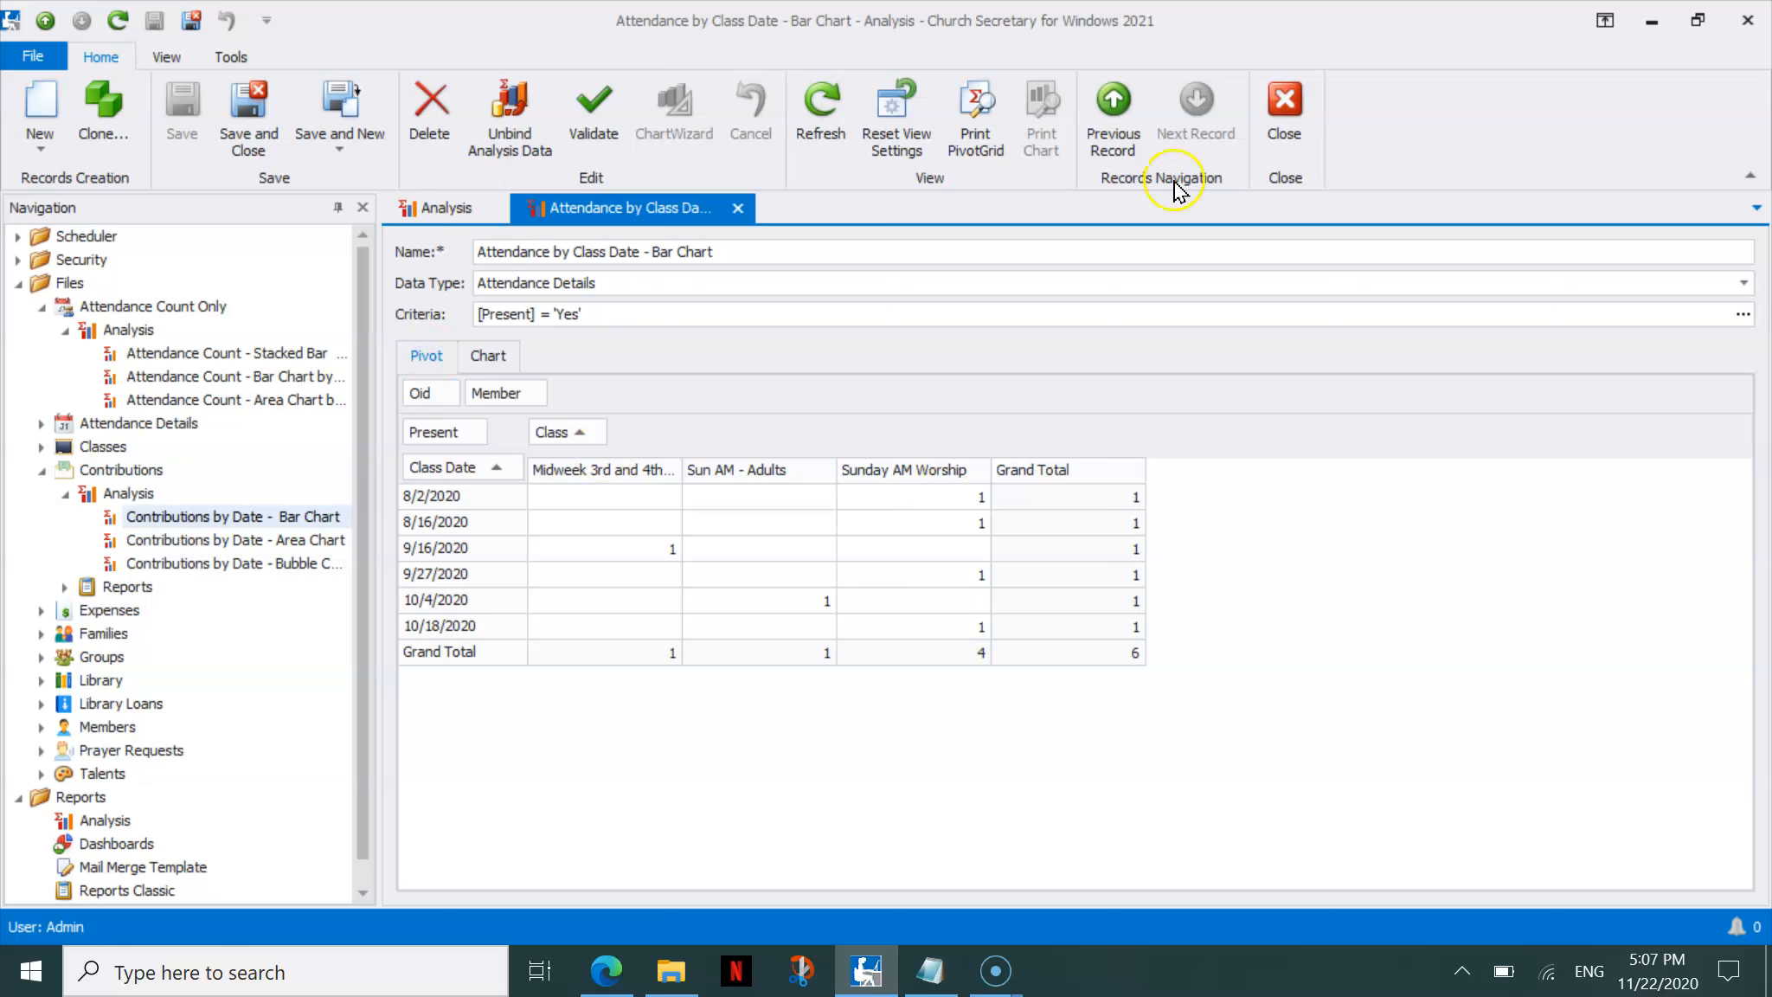
left_click(1115, 123)
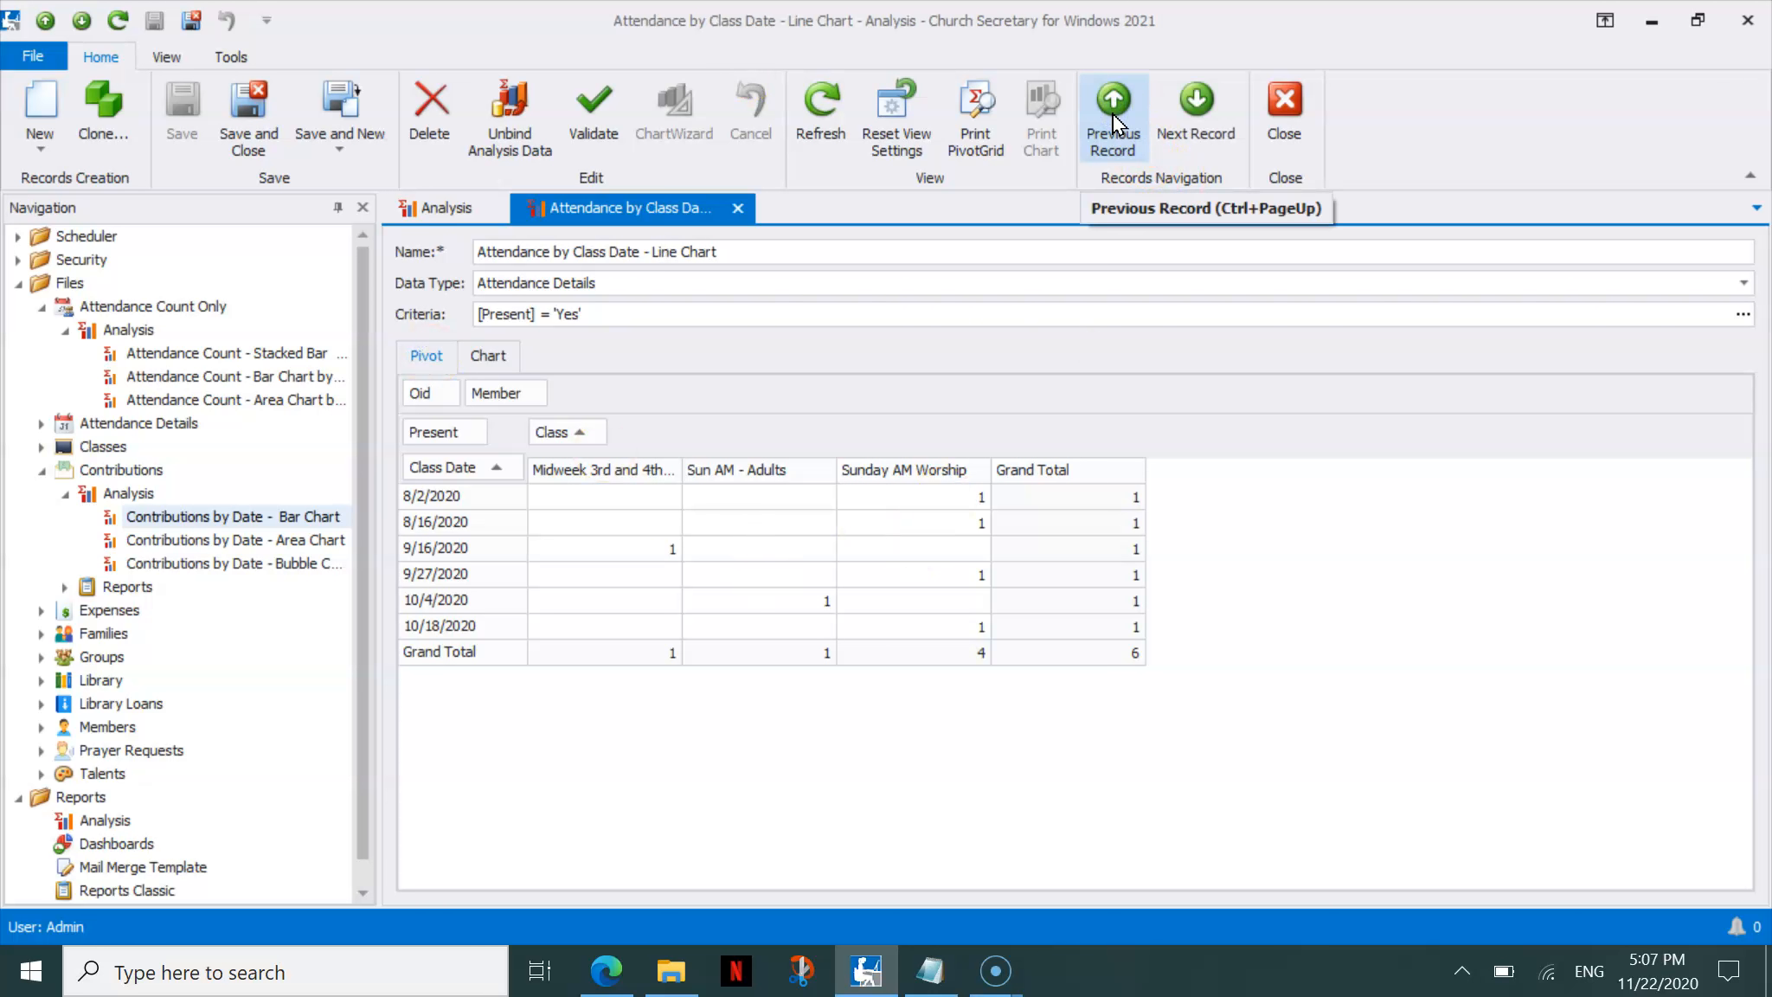
Go back through the preceding analyses to the pivot grid of Attendance Count - Stacked Bar Chart by Class and Date
left_click(1113, 116)
left_click(1113, 124)
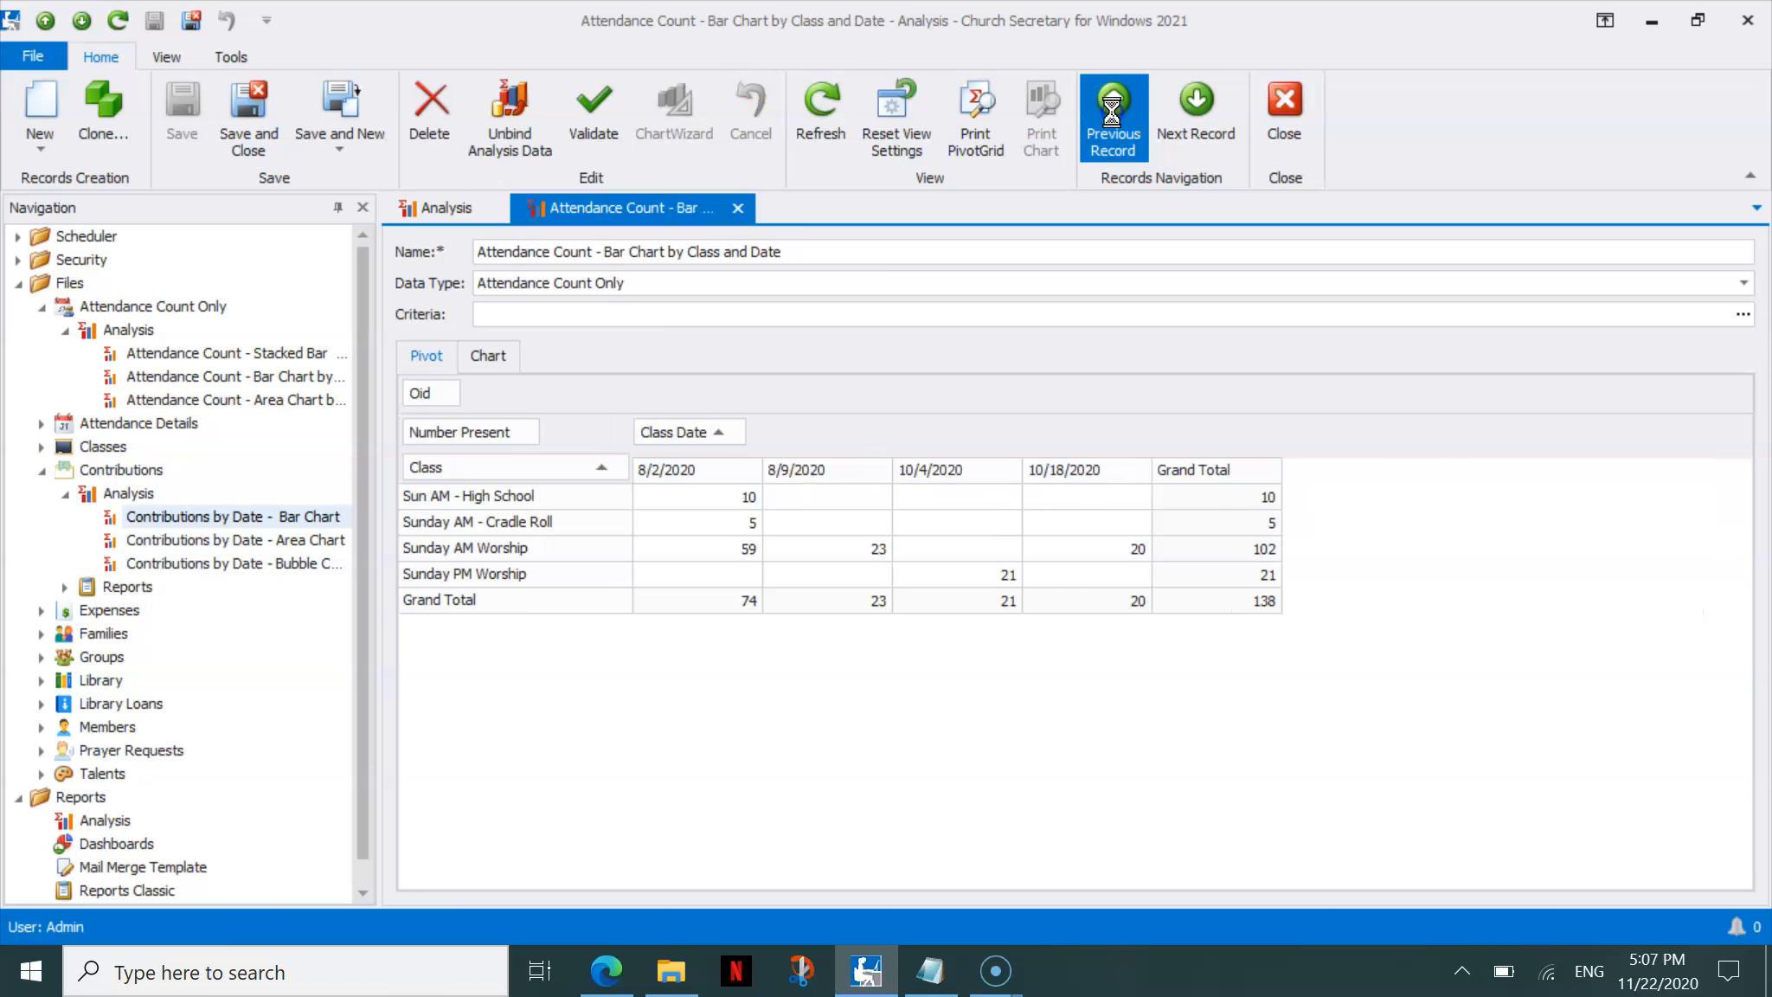
left_click(1113, 117)
left_click(1115, 121)
left_click(1187, 122)
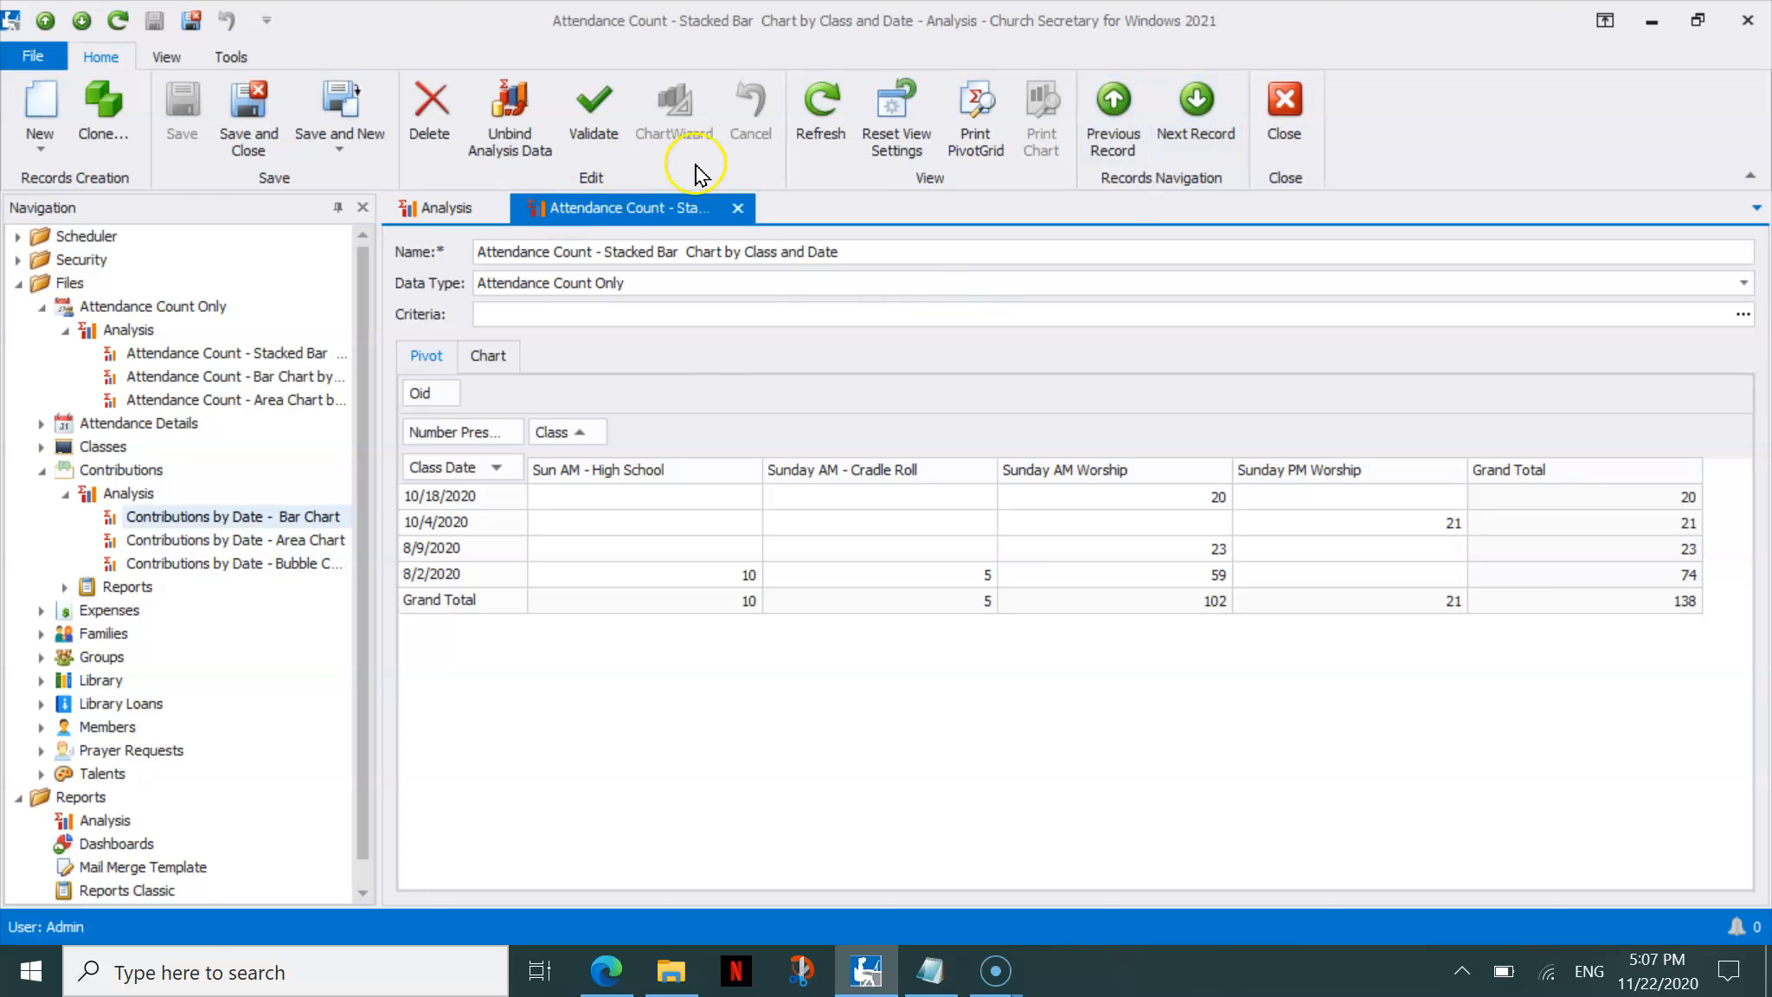
Open a print preview of the pivot grid and scale it to fit 1 page wide
left_click(969, 122)
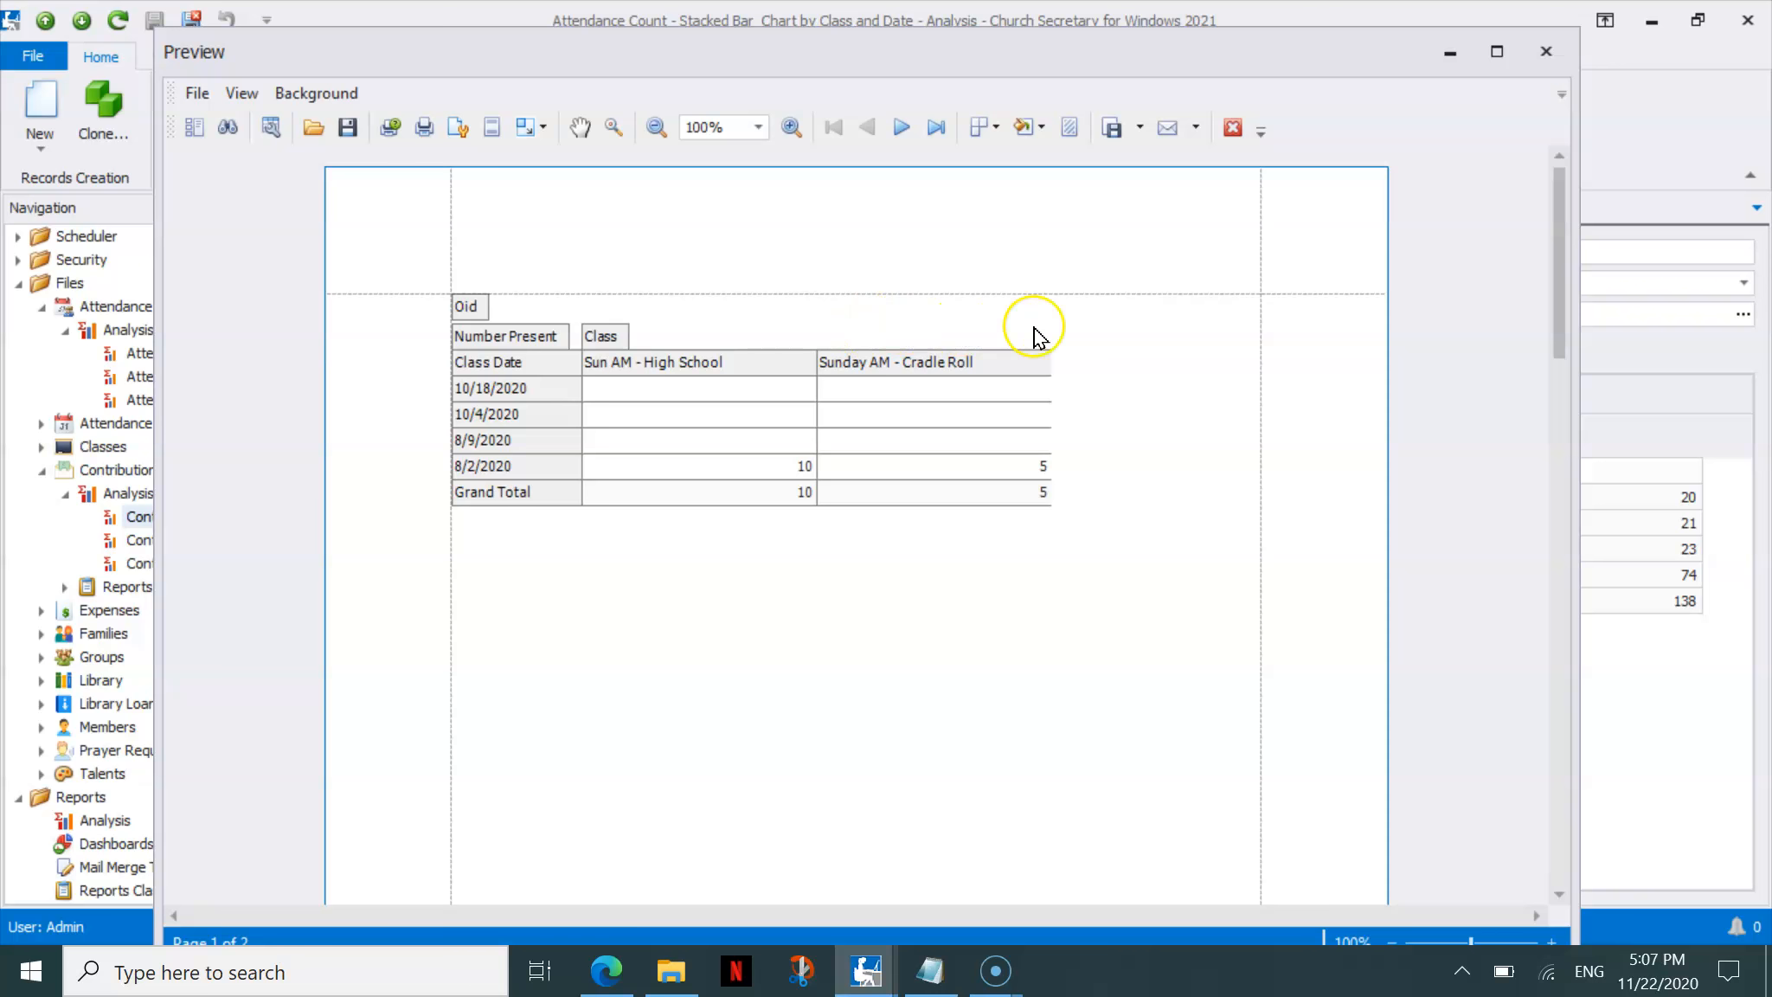
left_click(528, 127)
left_click(557, 233)
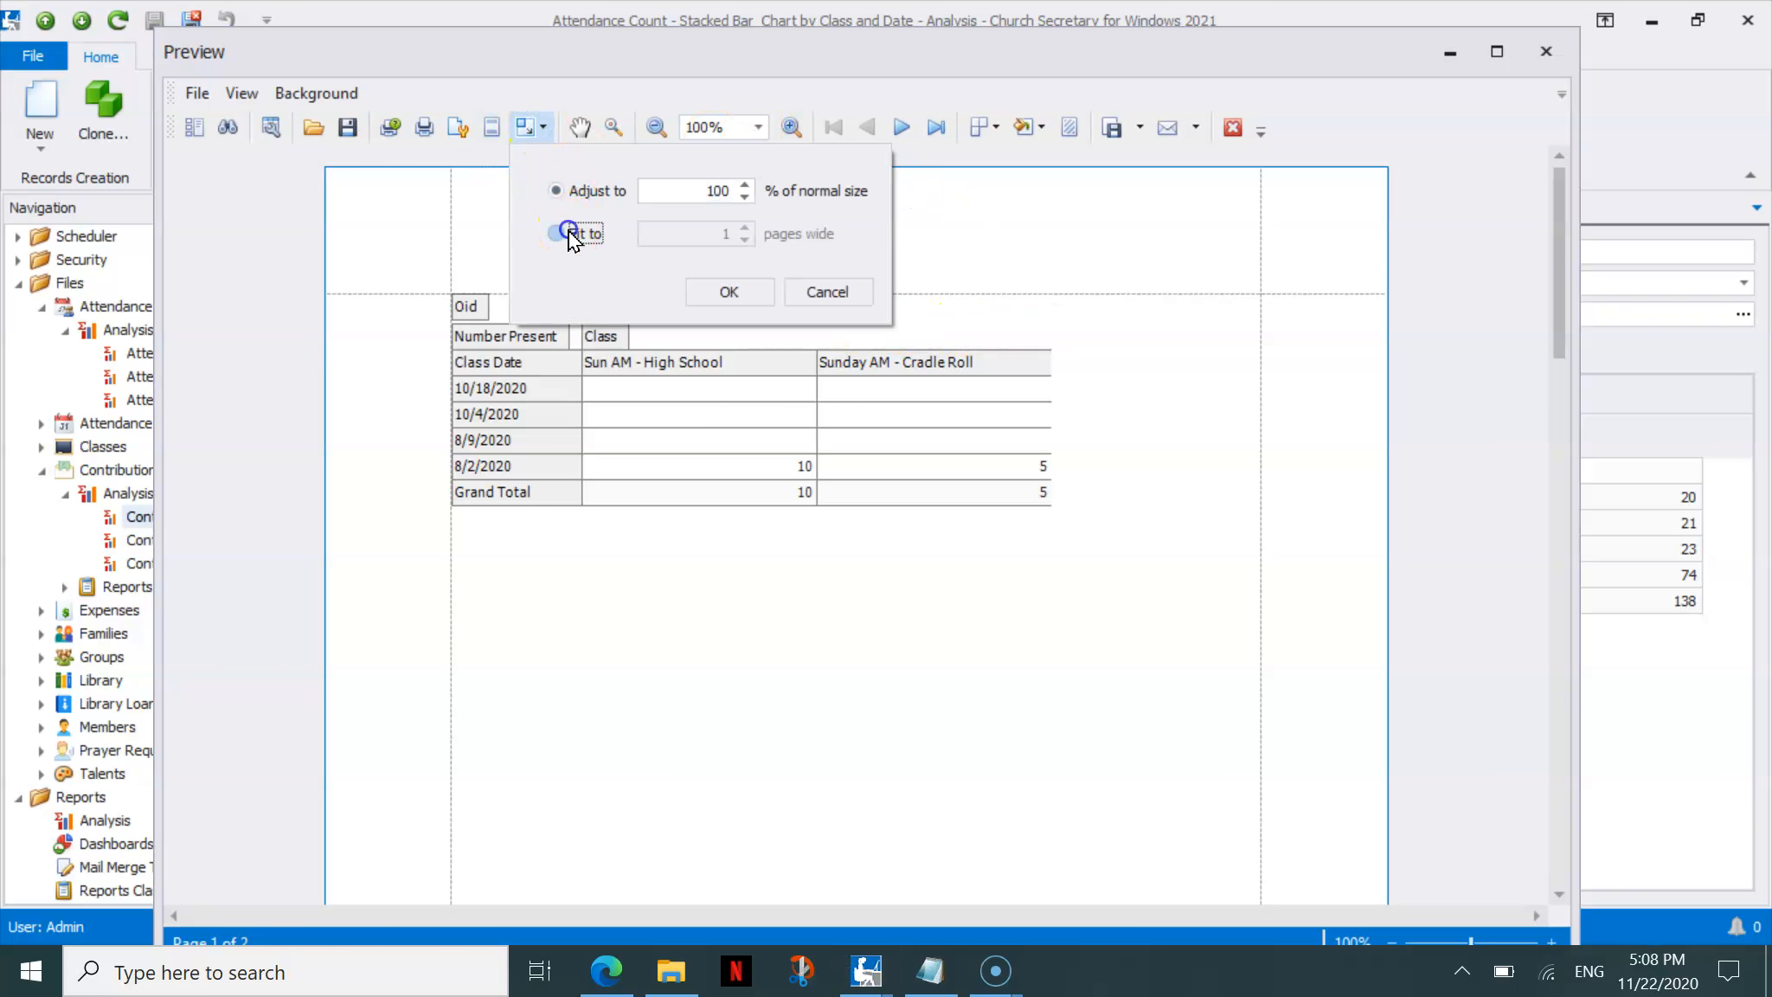
left_click(725, 291)
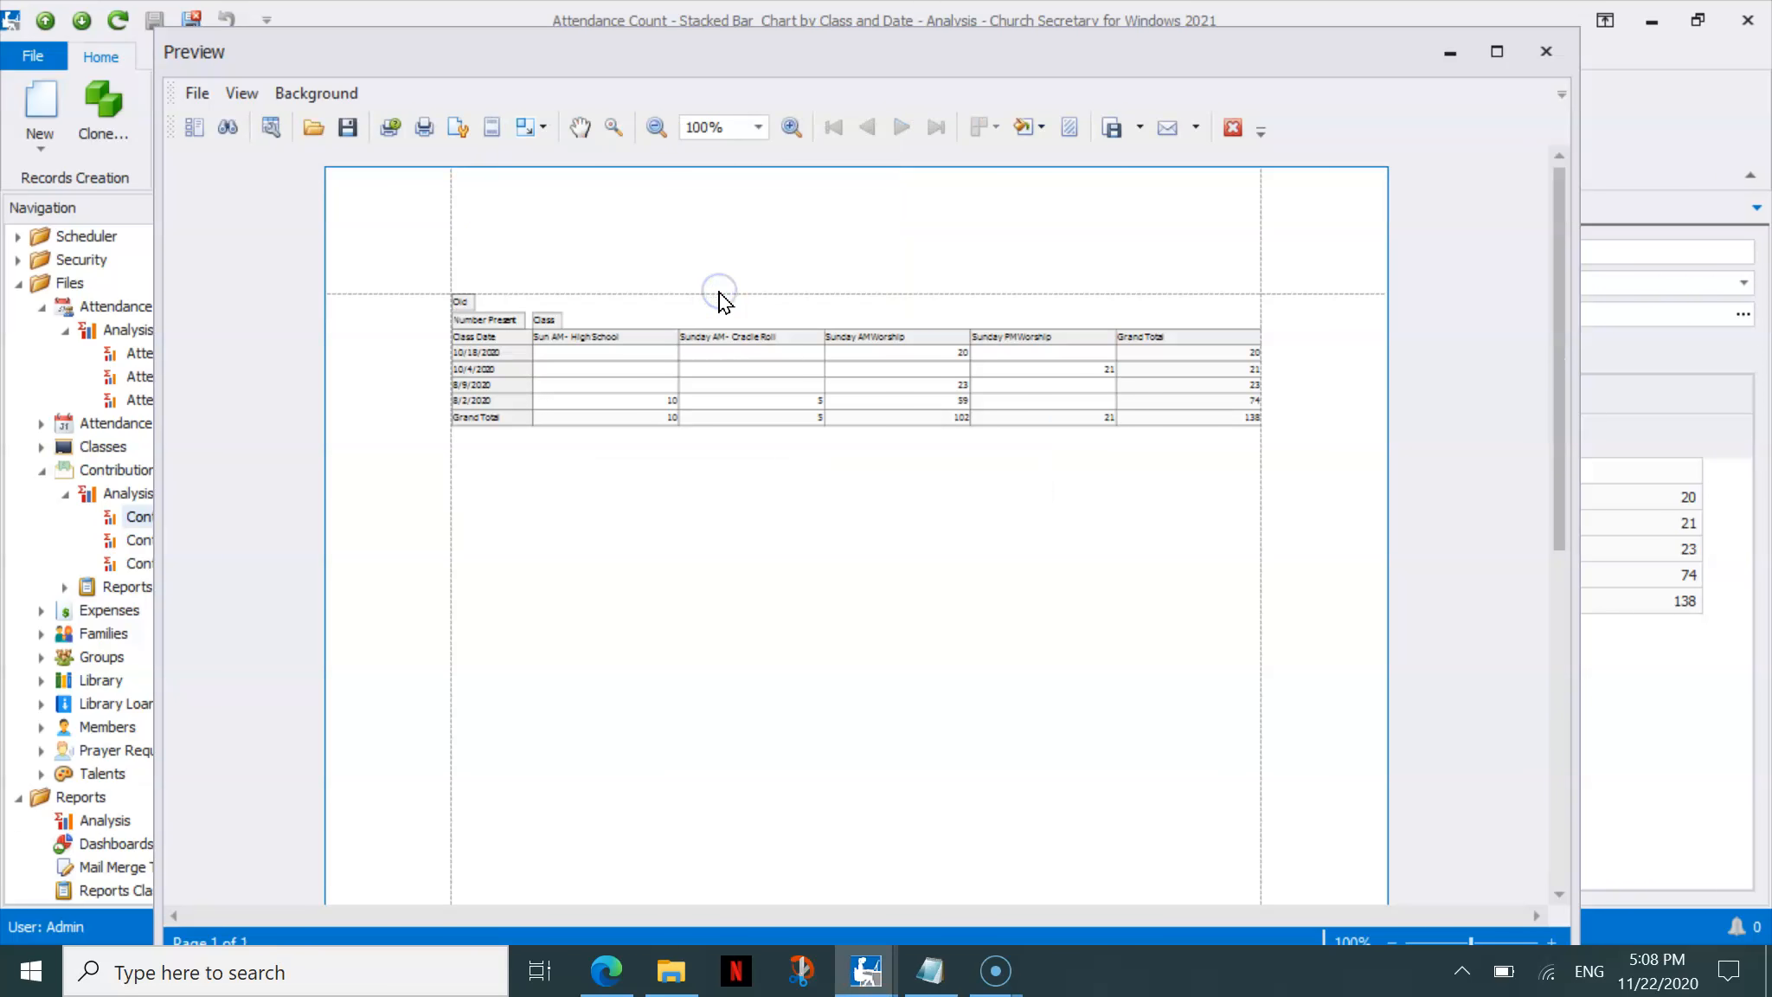
Look at the preview's scaling options and its header and footer settings
left_click(544, 129)
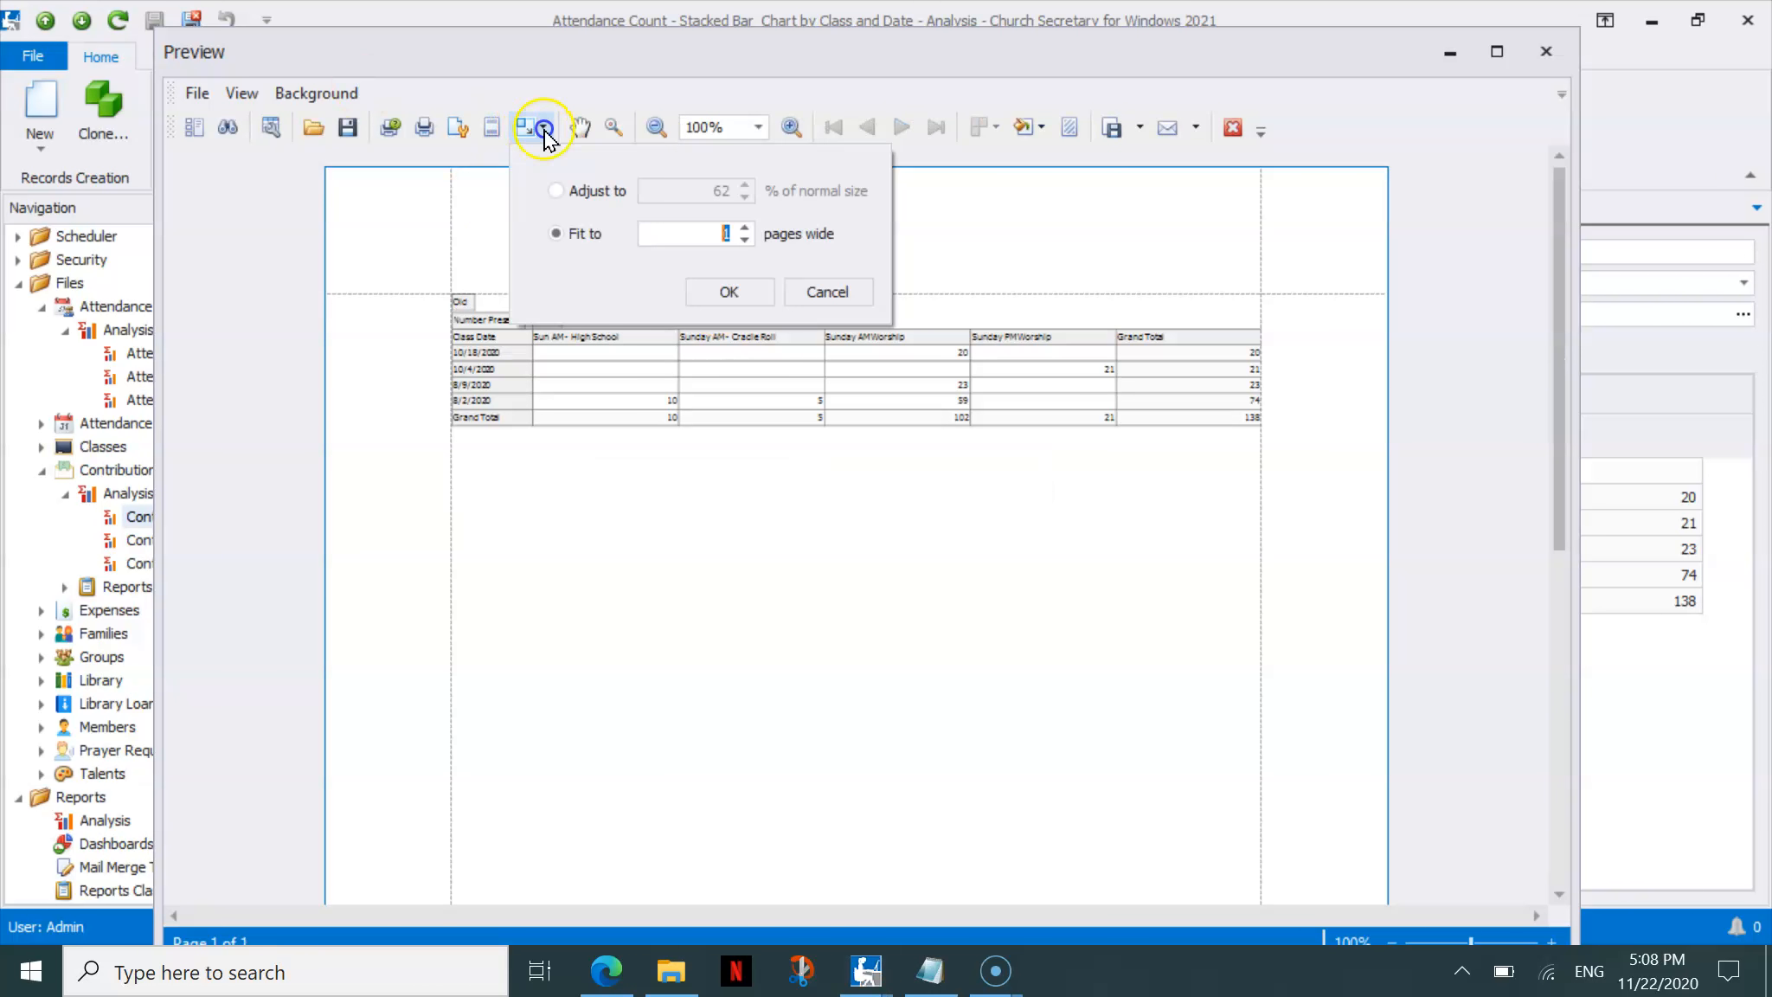
left_click(491, 127)
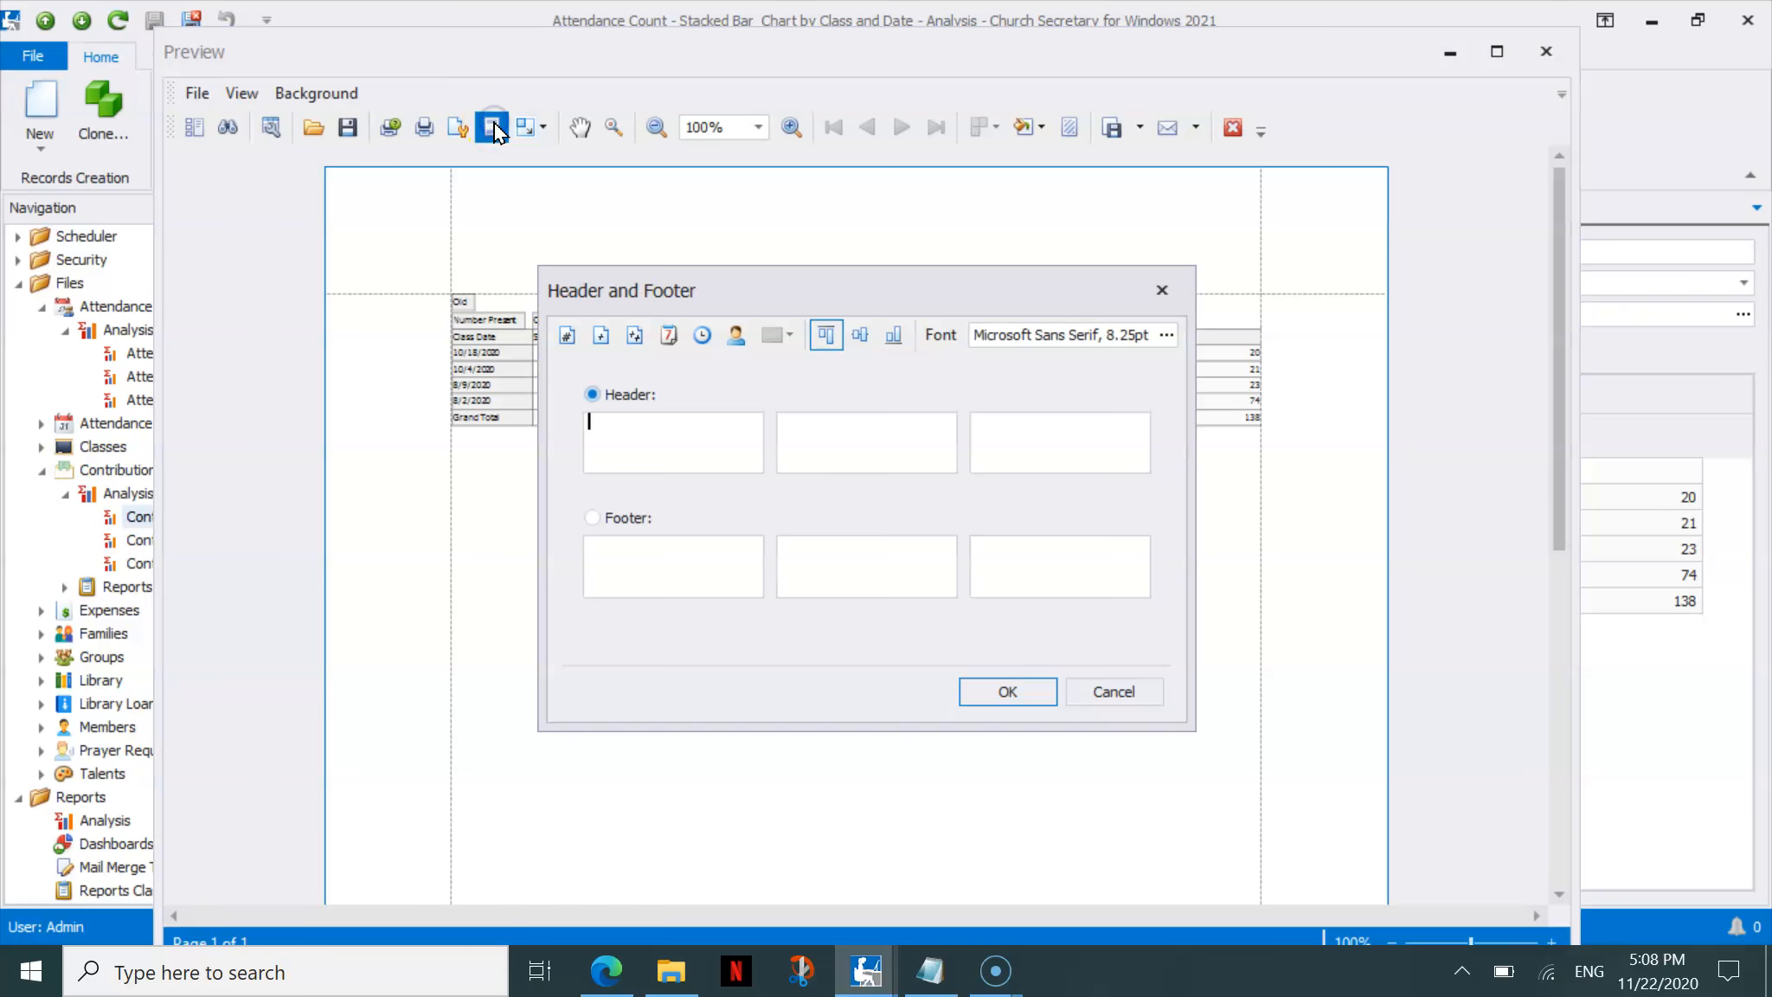
left_click(1091, 692)
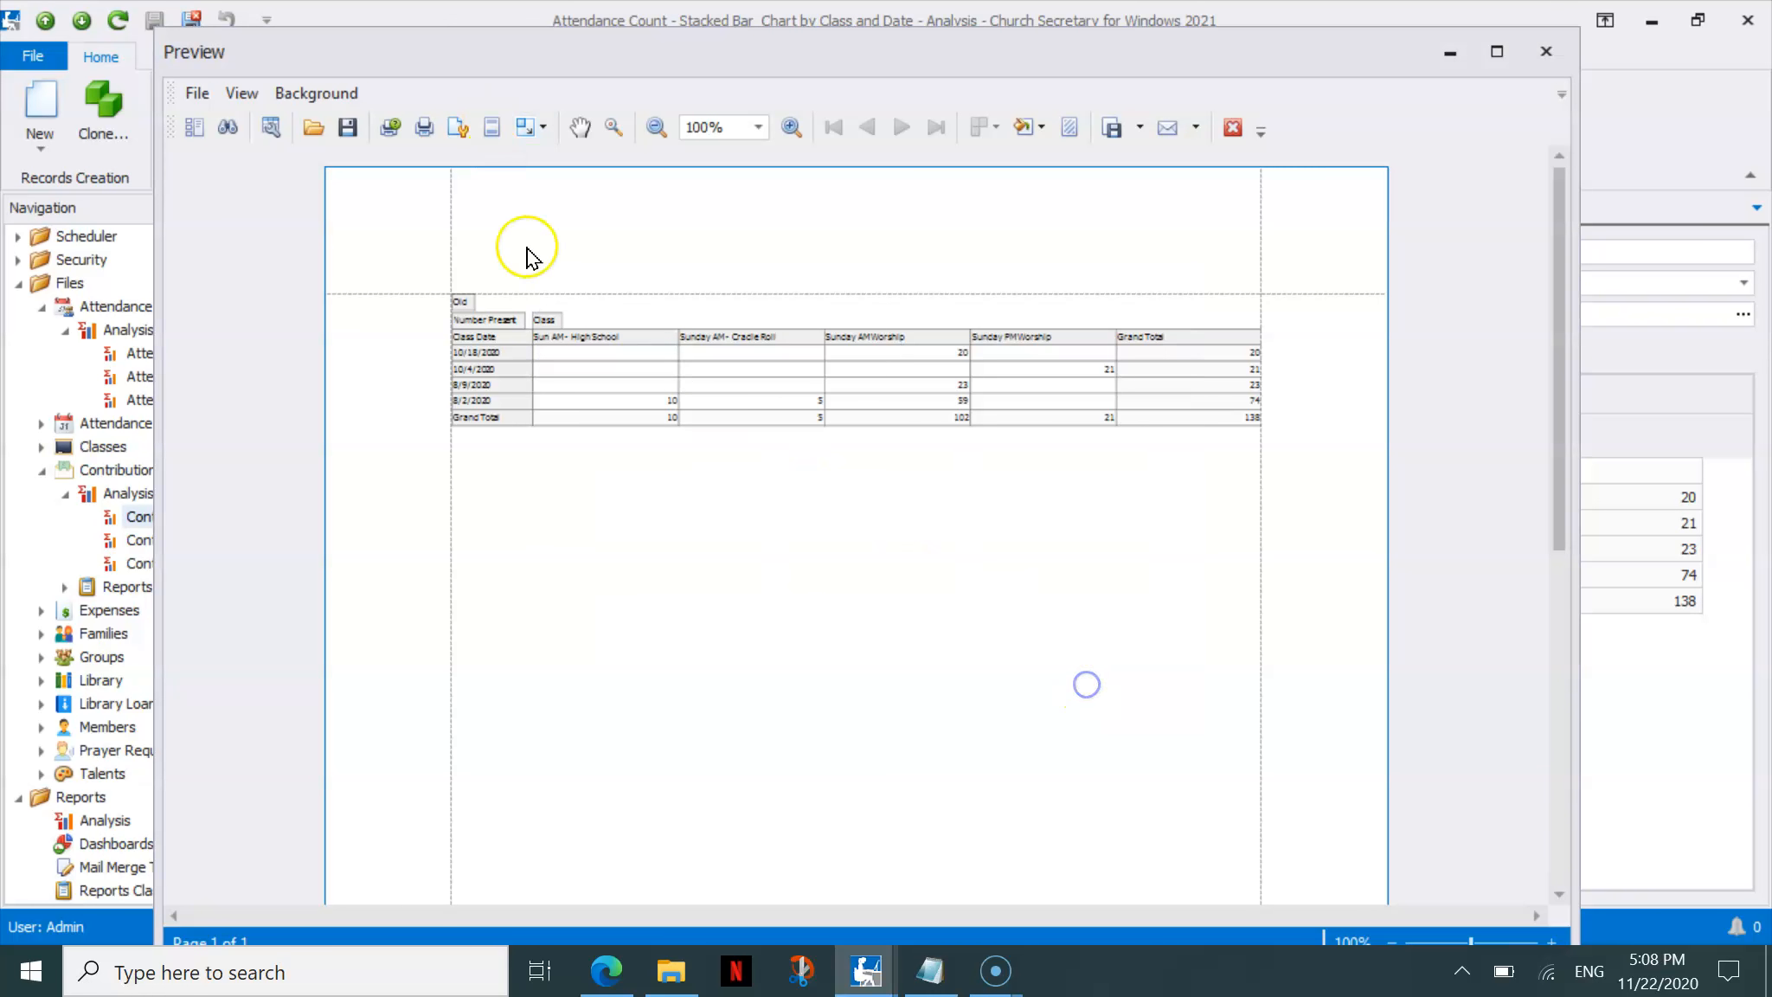
Set the previewed page's orientation to landscape and close the print preview
left_click(457, 128)
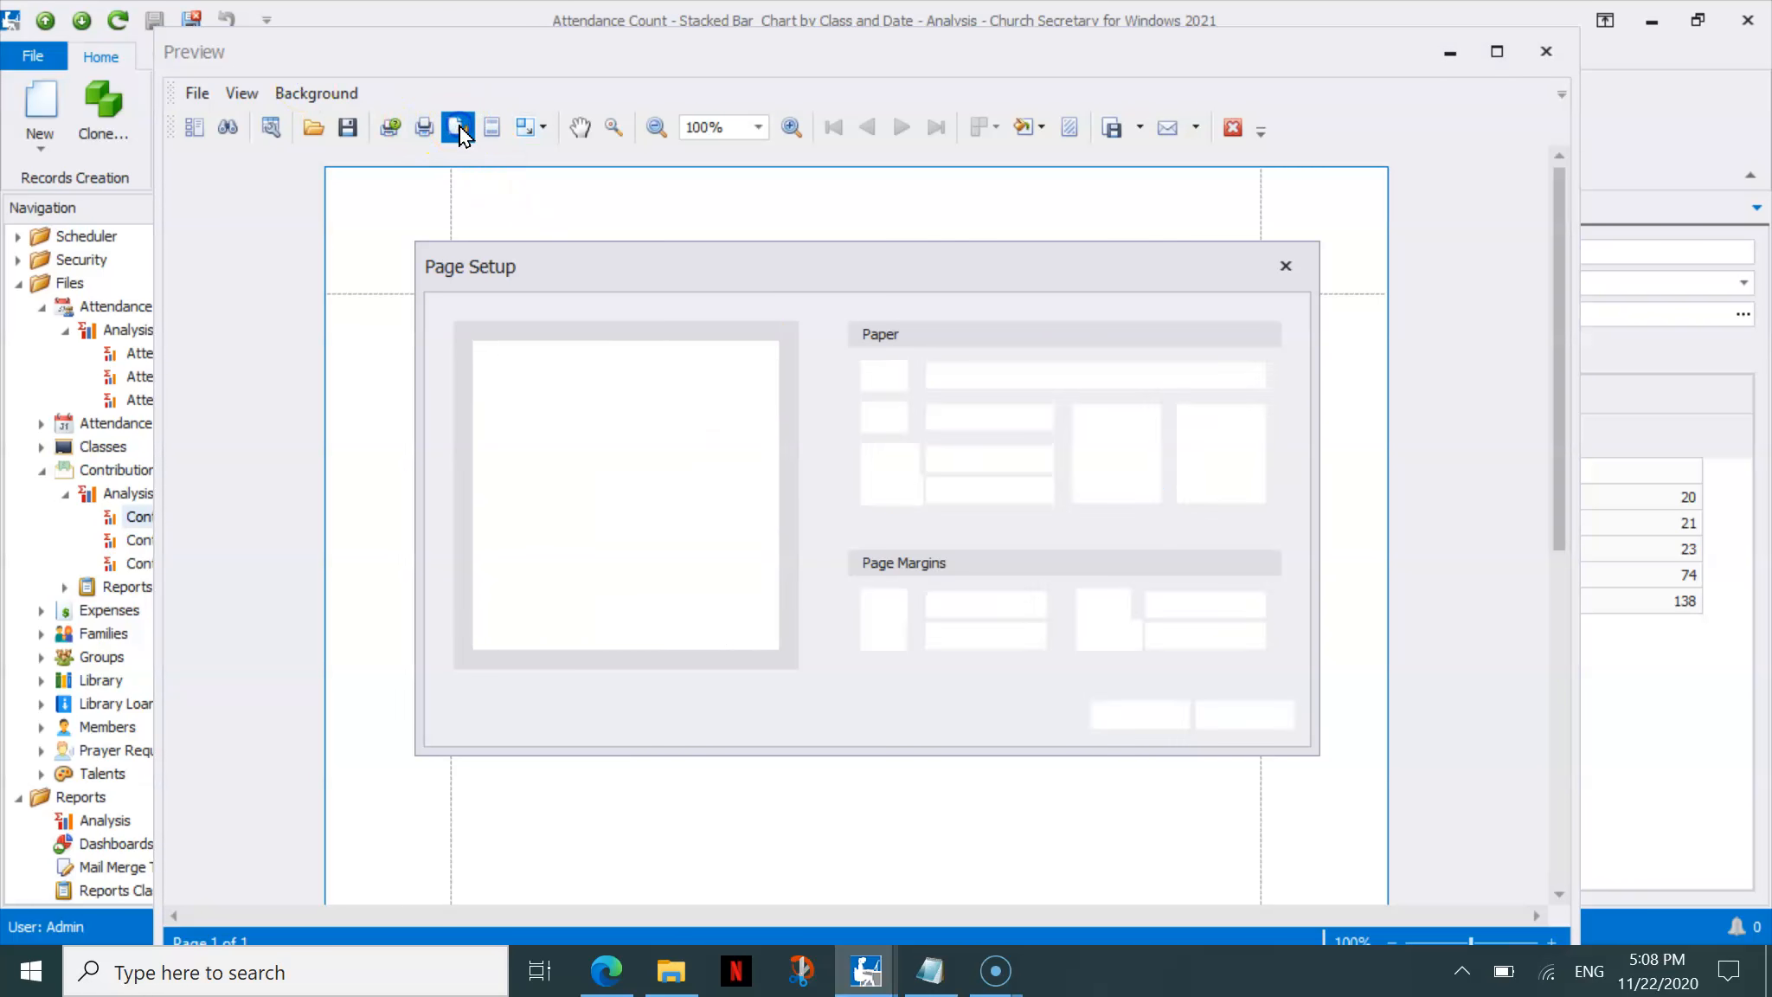
left_click(1232, 462)
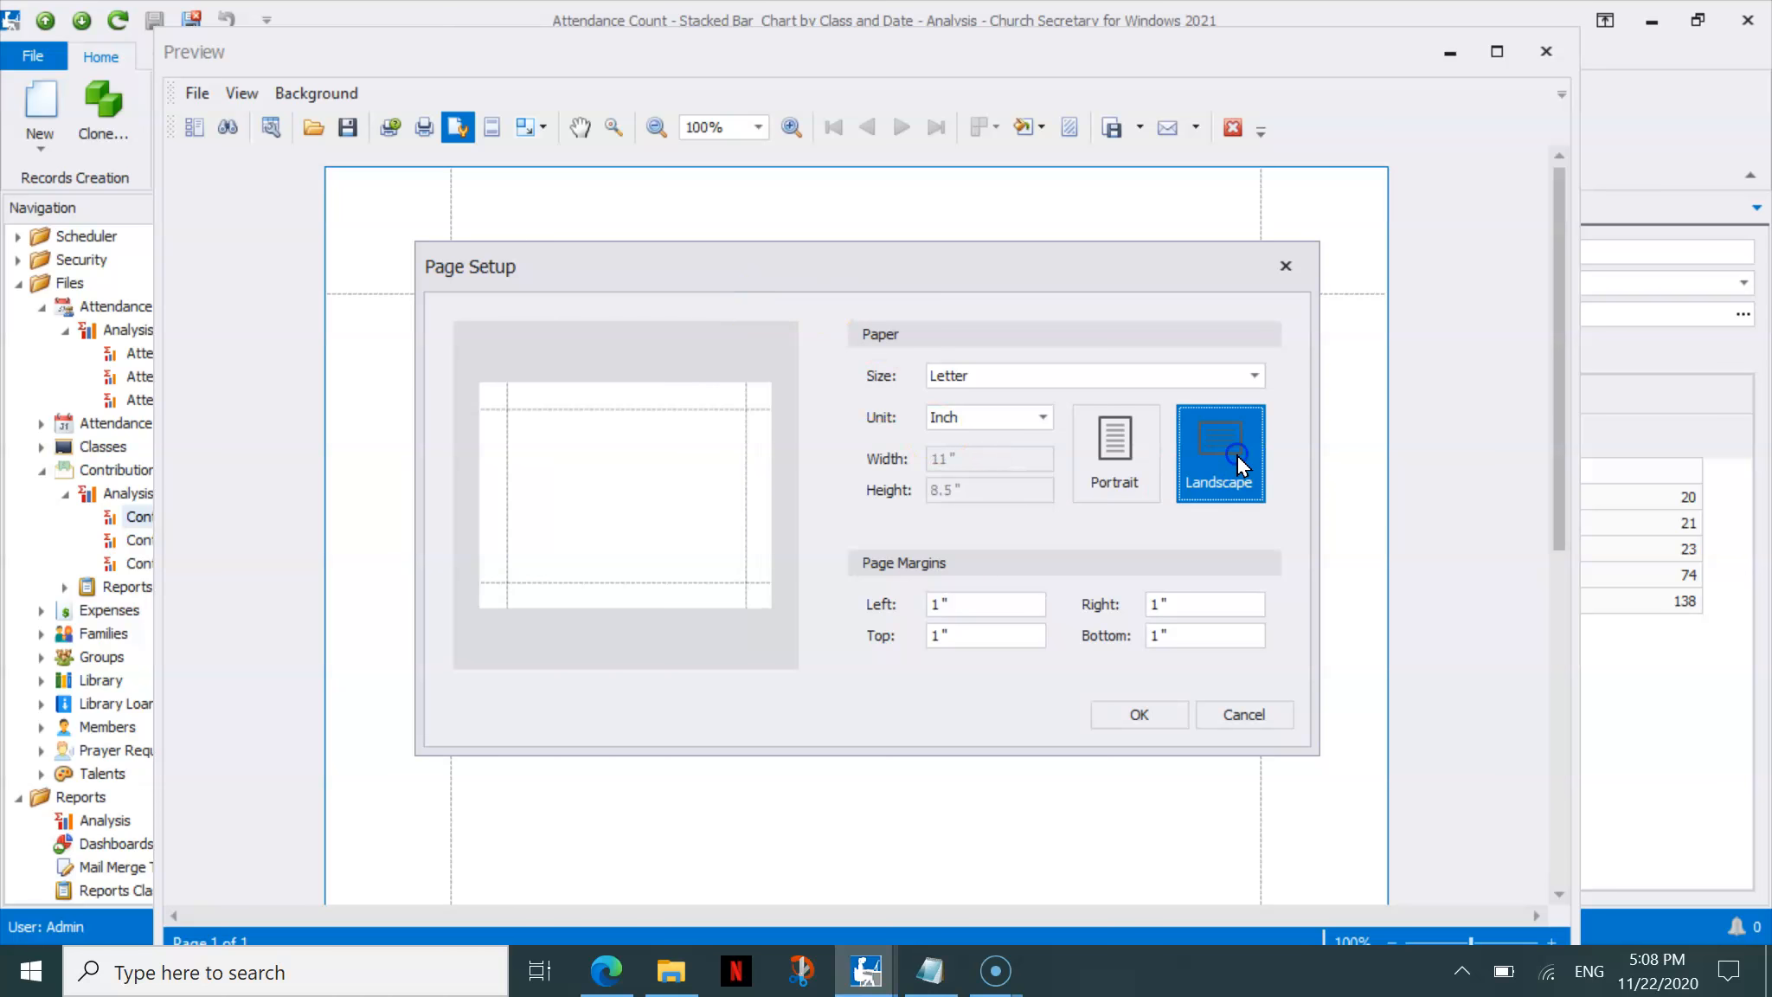
left_click(1142, 735)
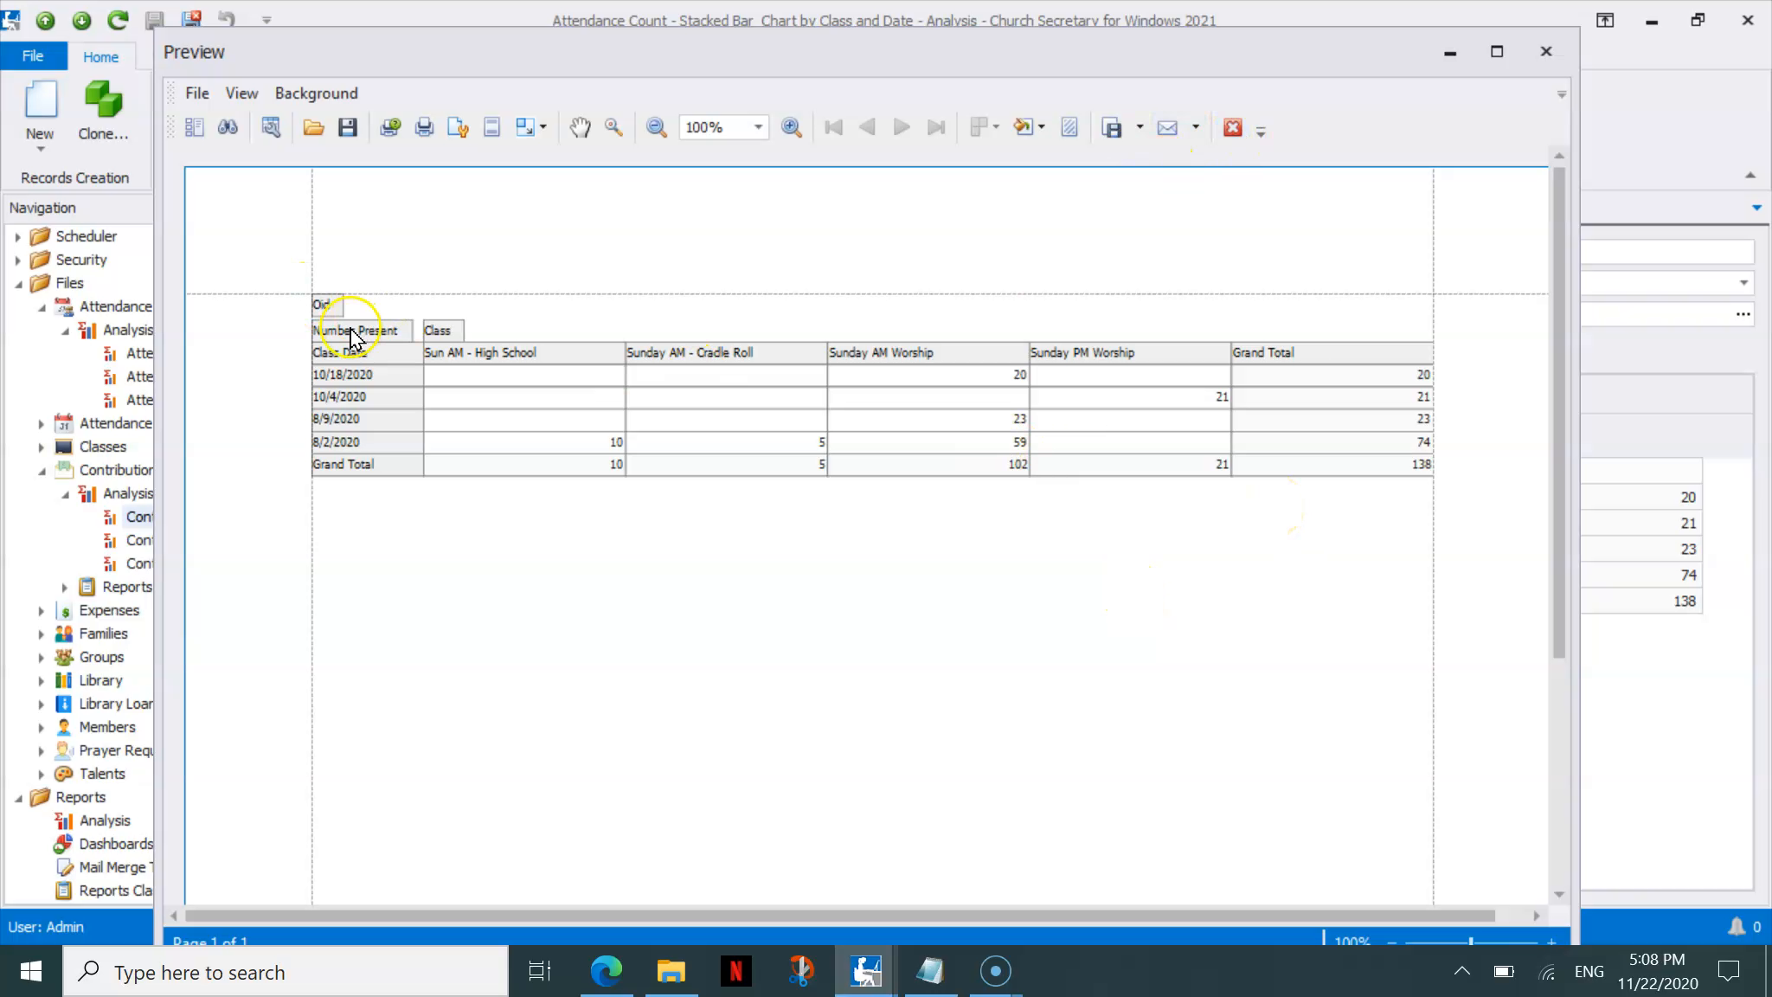
left_click(1233, 127)
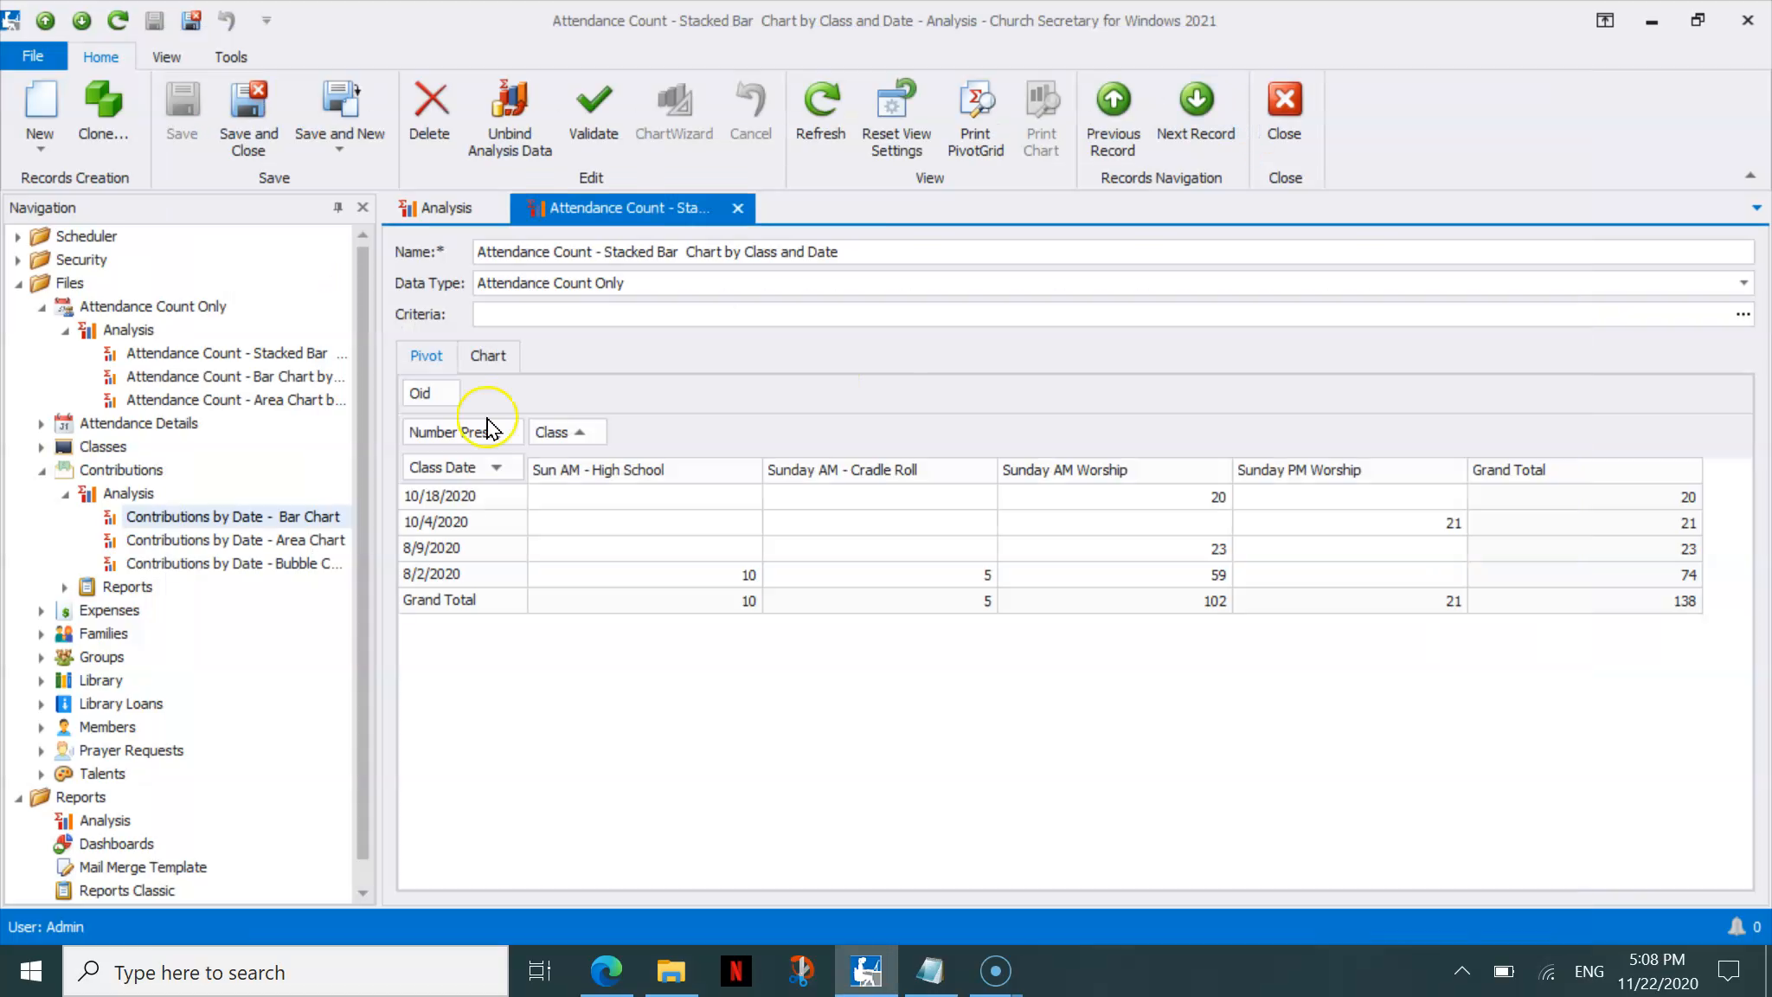
Hide the Oid field from the pivot grid's filter area and show the analysis chart
right_click(429, 394)
left_click(478, 446)
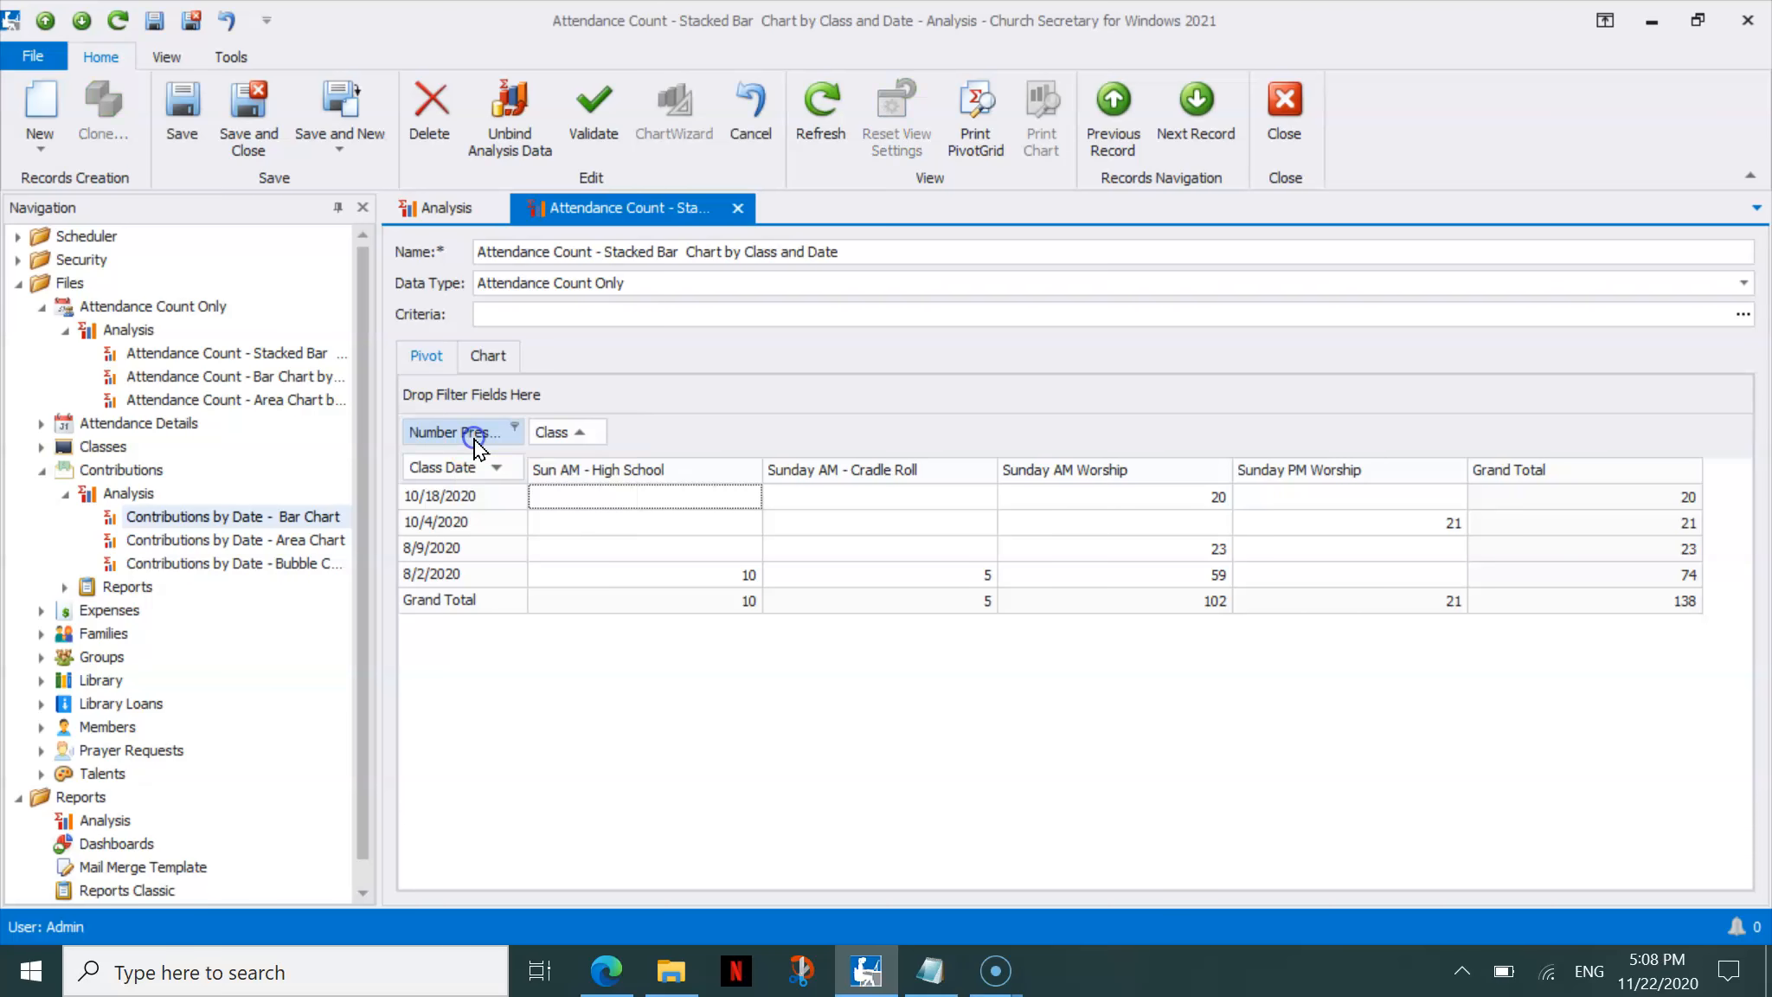
left_click(493, 357)
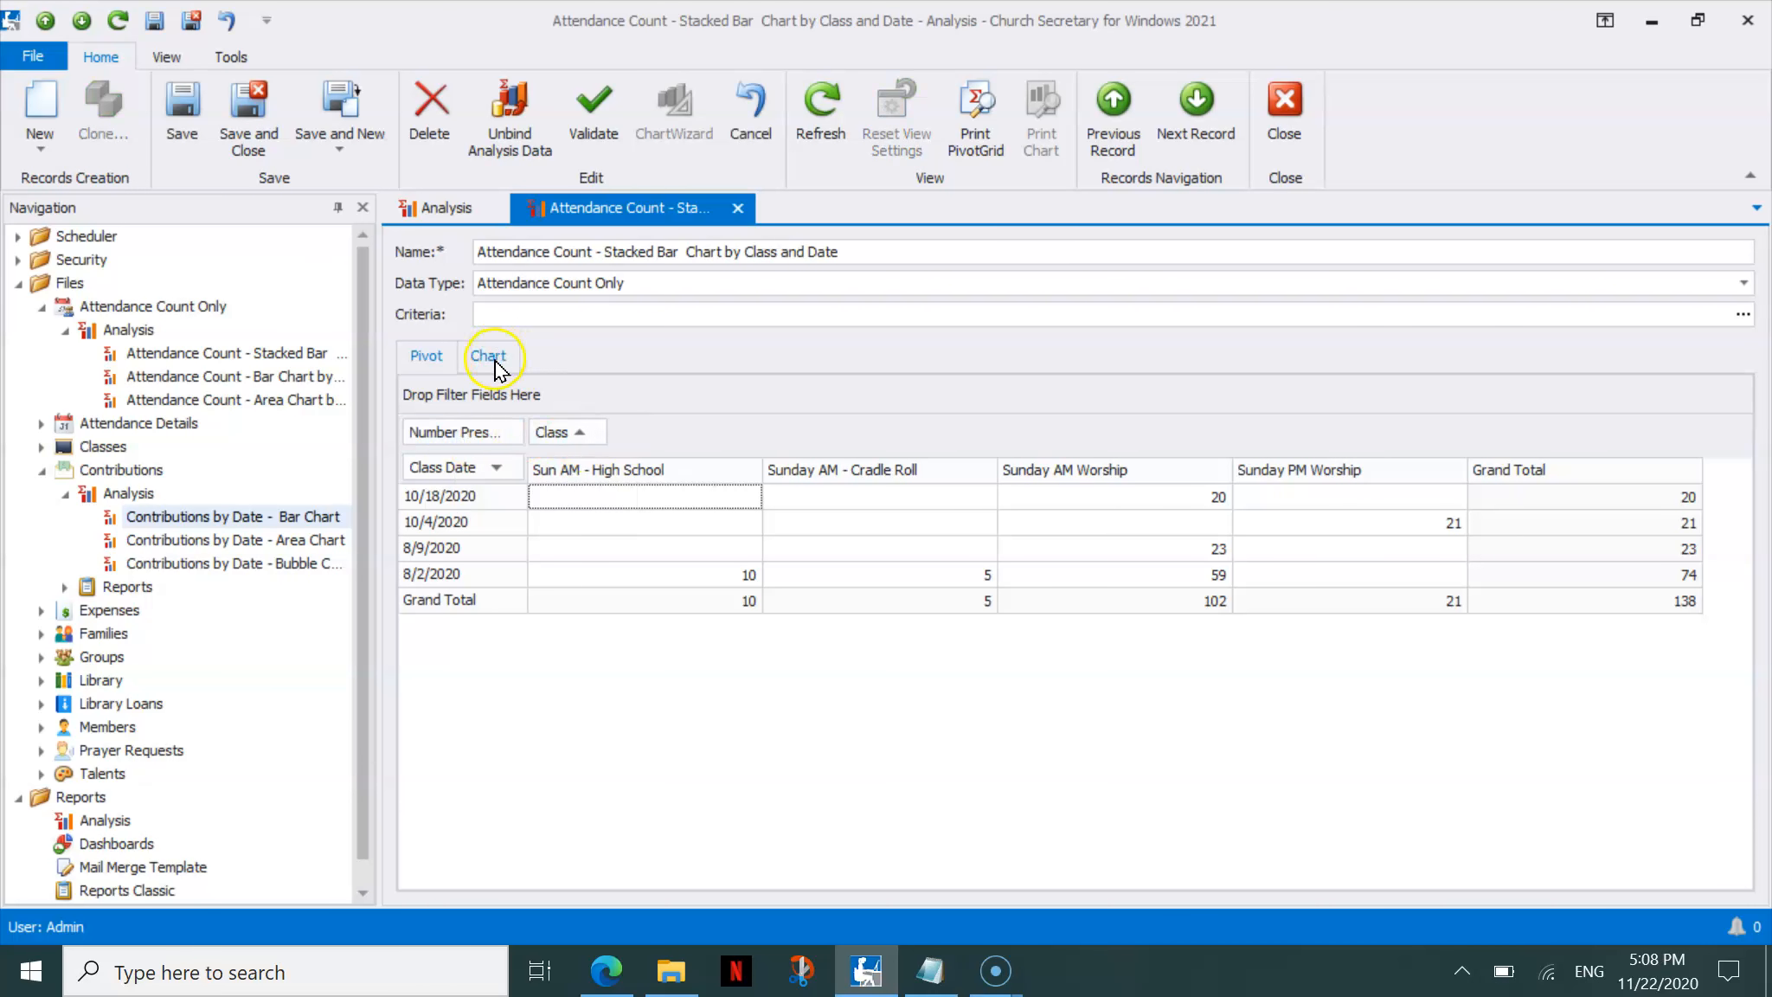
left_click(499, 356)
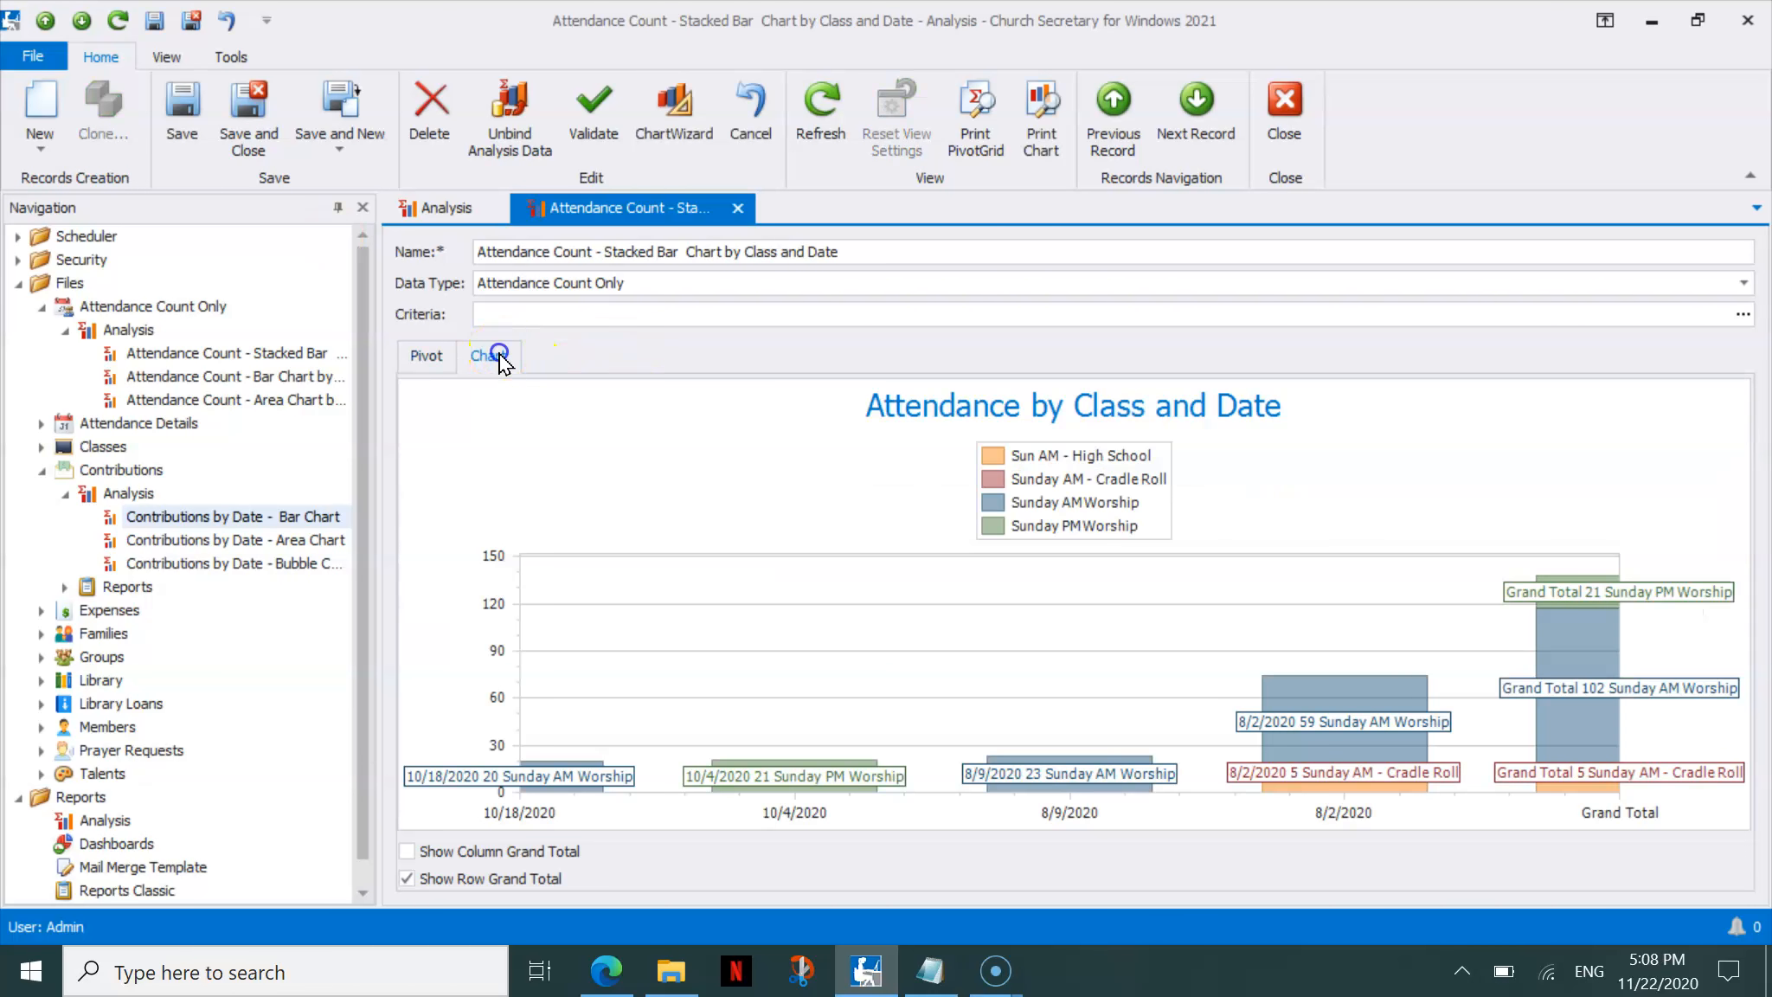
Save and close the stacked bar attendance analysis, and select Contributions by Date - Bar Chart in the analysis list
left_click(1064, 641)
left_click(246, 117)
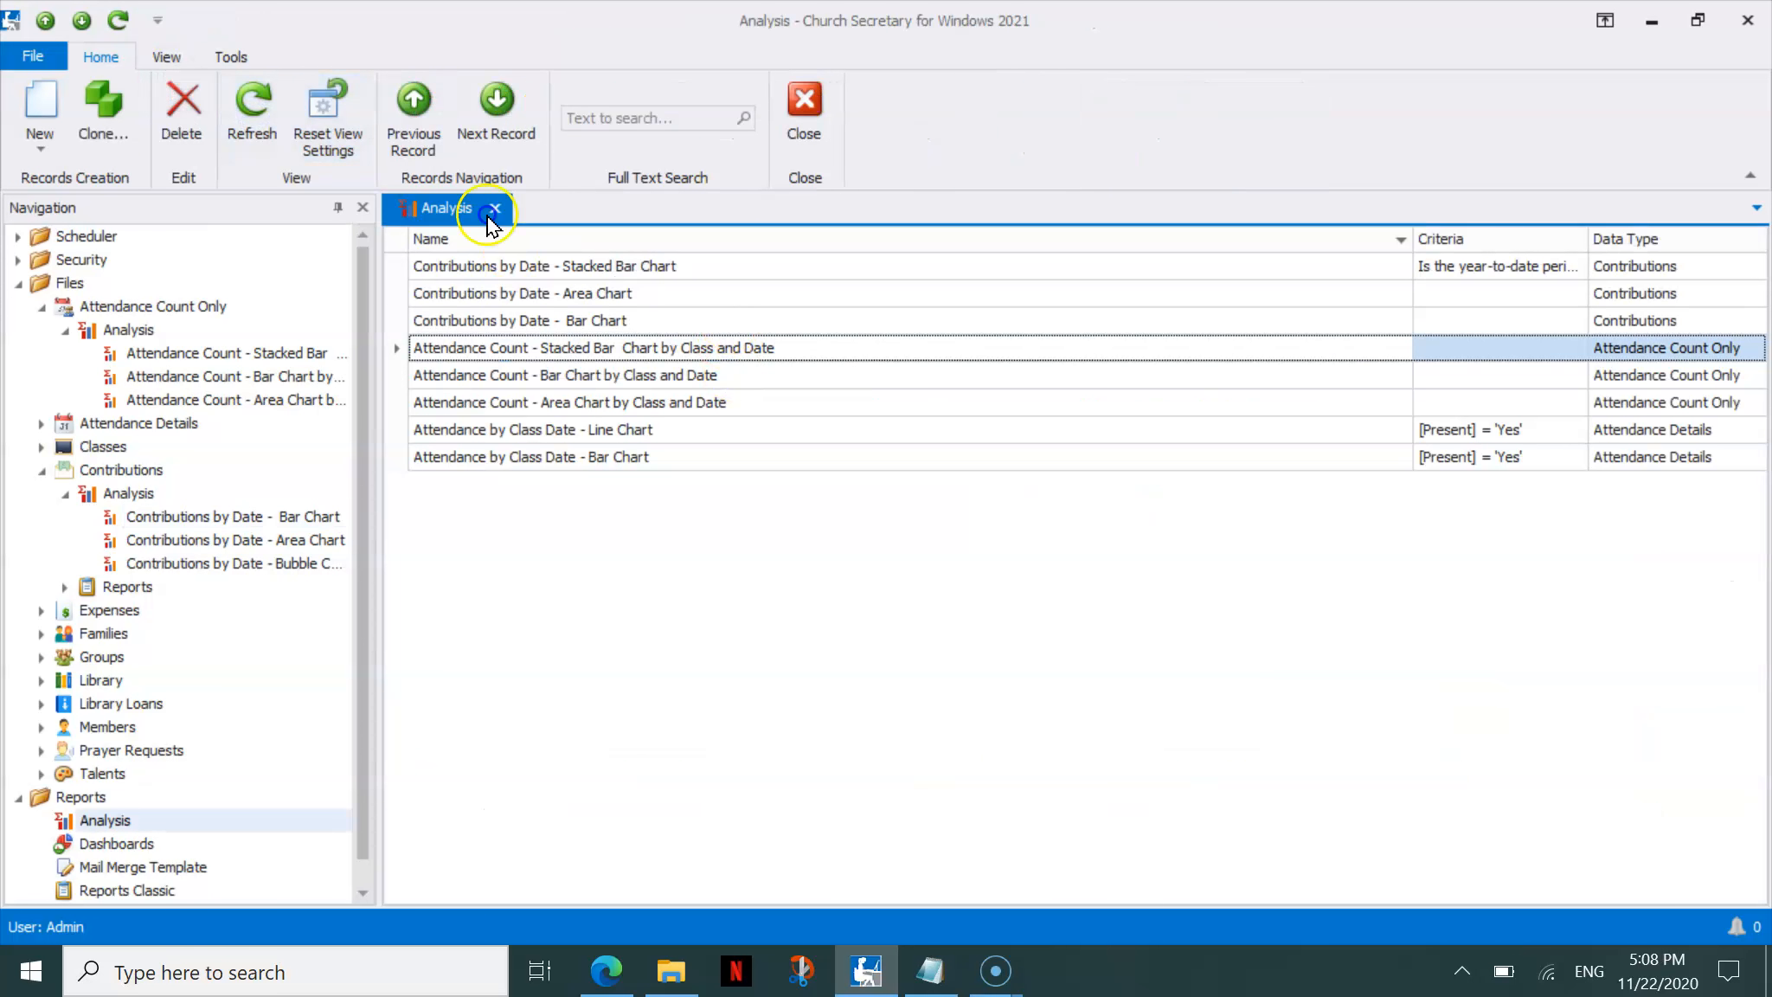
left_click(729, 322)
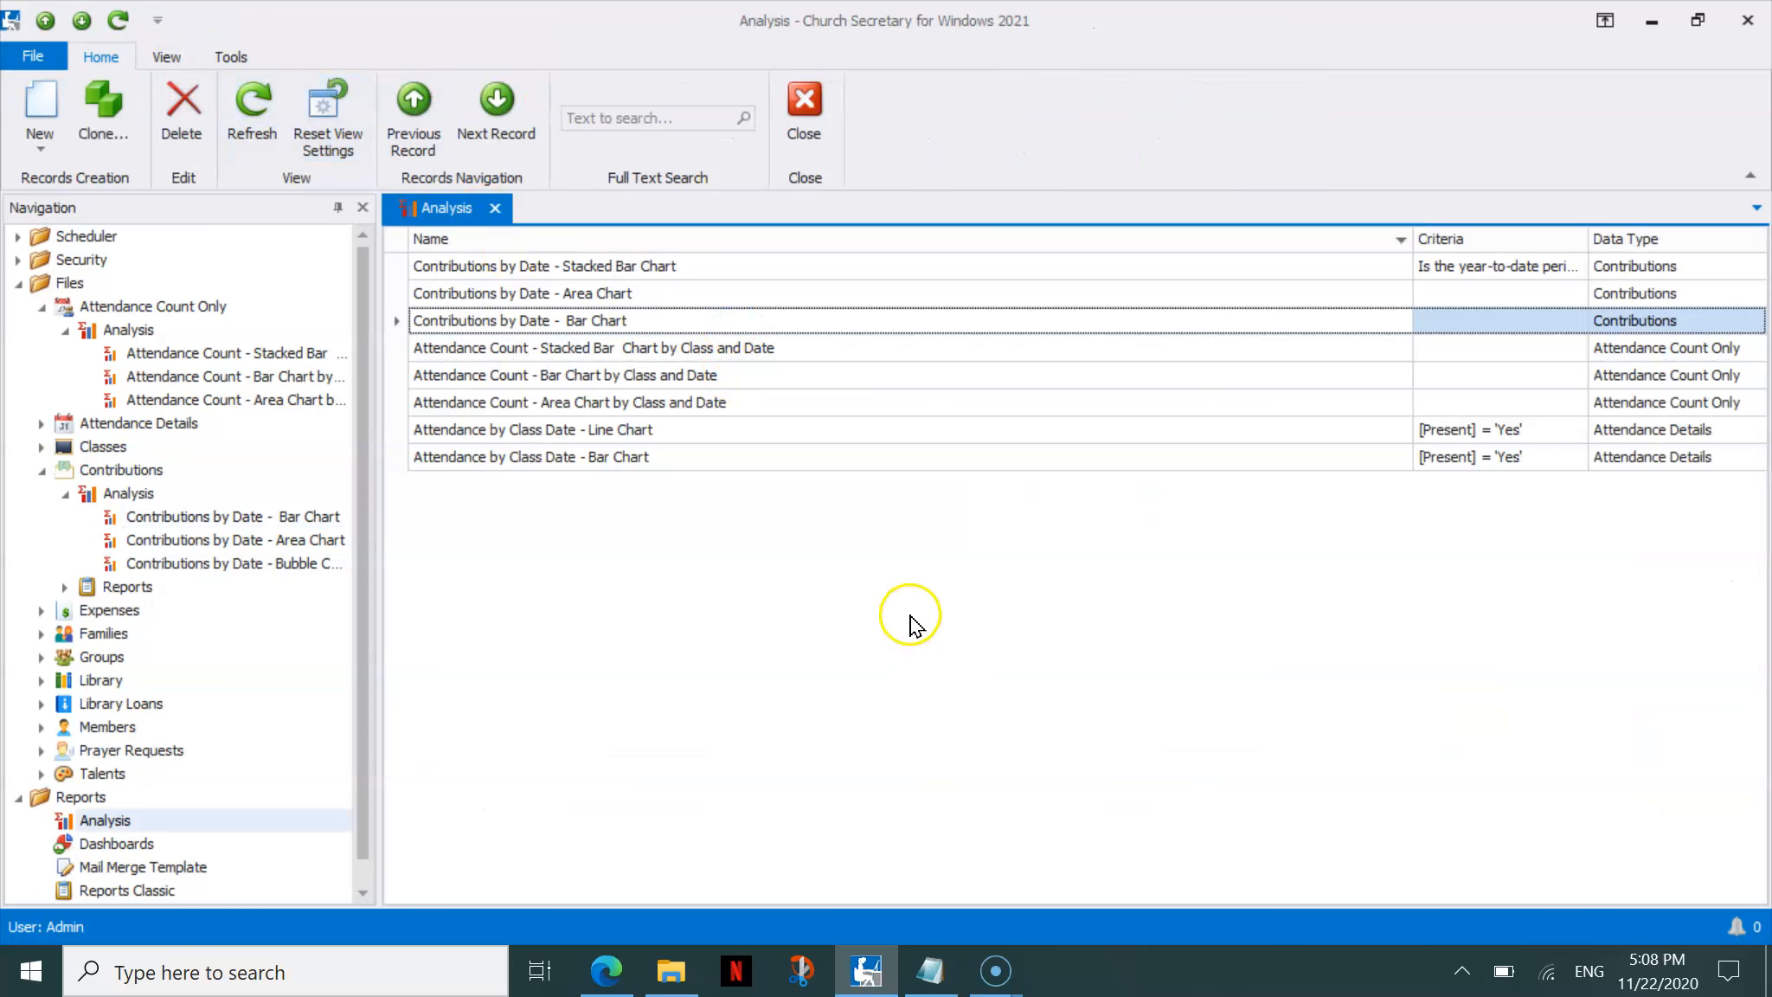